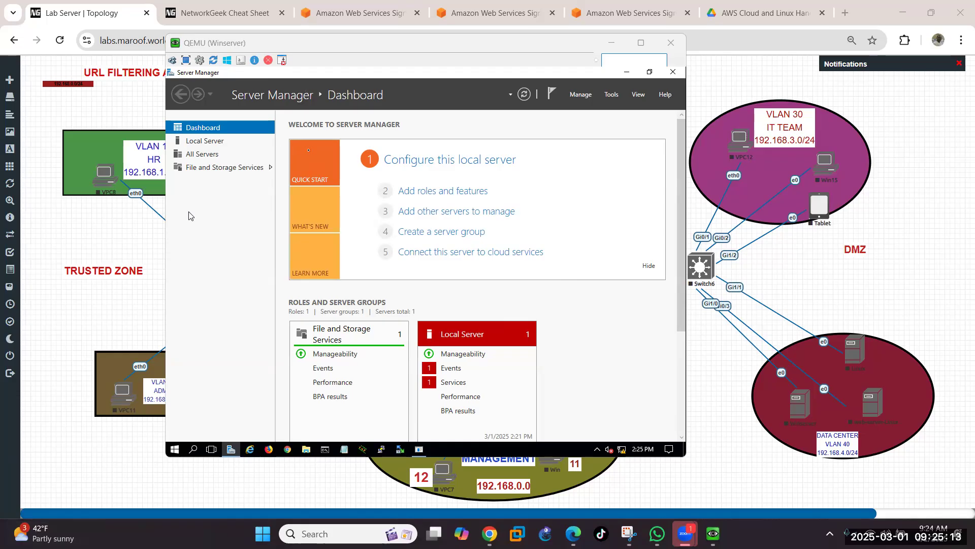
Step: Sign in to the server console and open Control Panel from the Start menu
{"action": "left_click", "coordinate": [363, 44]}
{"action": "left_click_drag", "start_coordinate": [363, 49], "coordinate": [371, 64]}
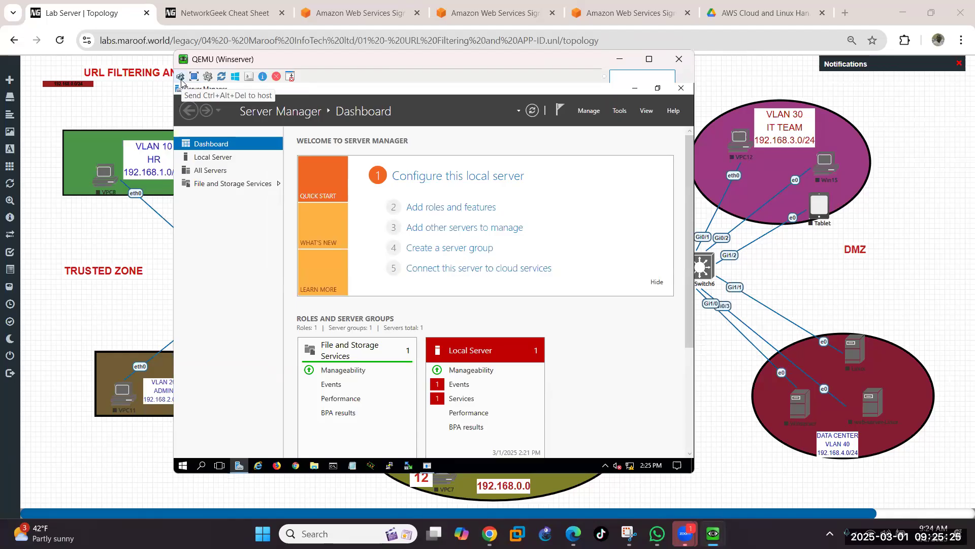
{"action": "left_click", "coordinate": [181, 77]}
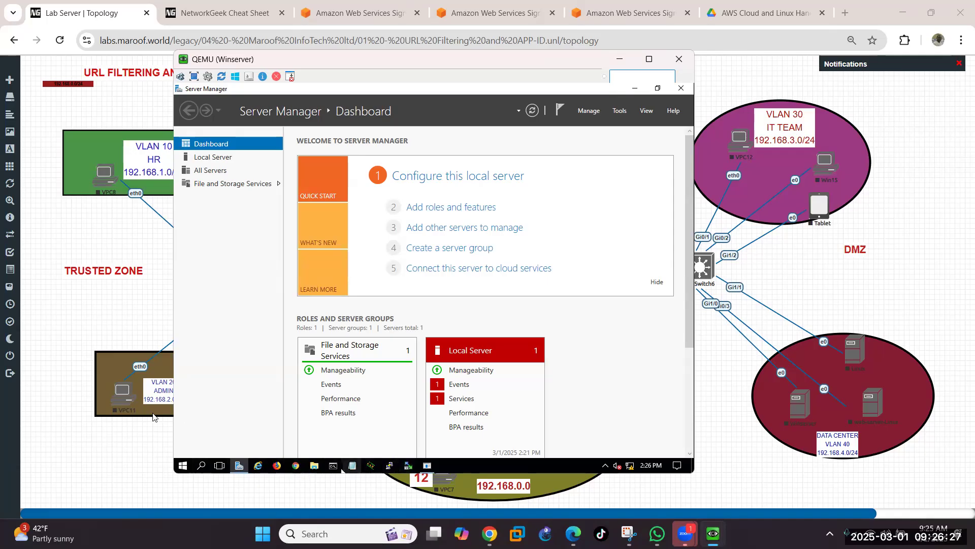
{"action": "left_click", "coordinate": [185, 467]}
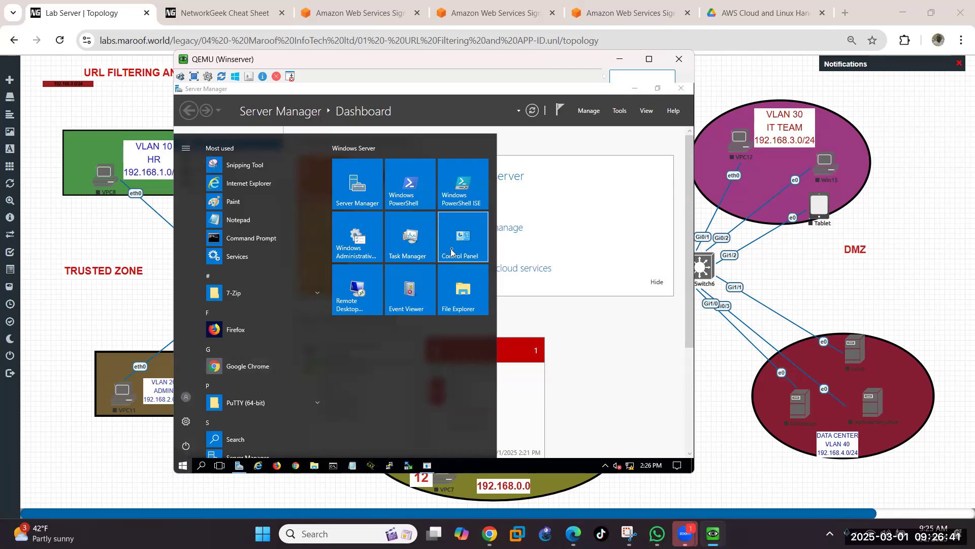
{"action": "left_click", "coordinate": [451, 252]}
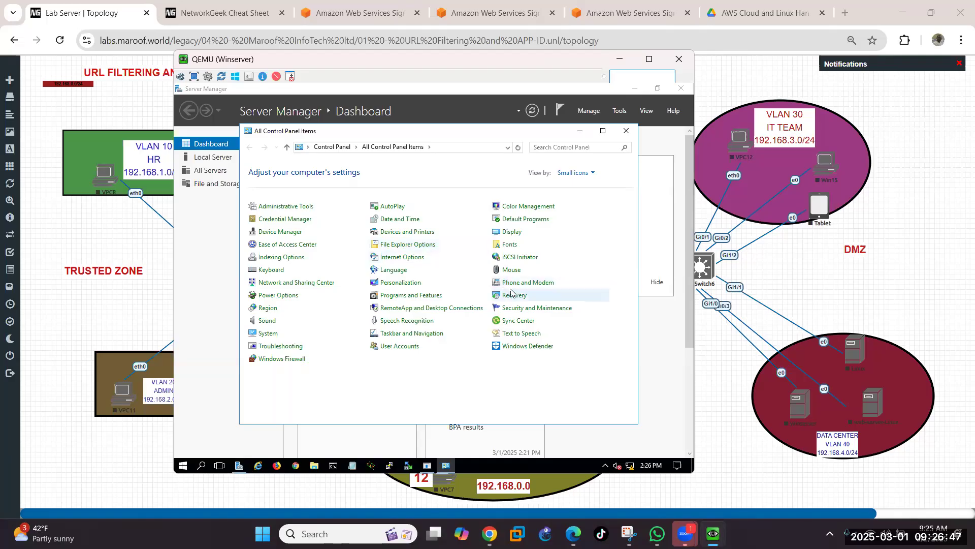
Step: Open the Ethernet adapter's Internet Protocol Version 4 (TCP/IPv4) properties via Network and Sharing Center
{"action": "left_click", "coordinate": [298, 287]}
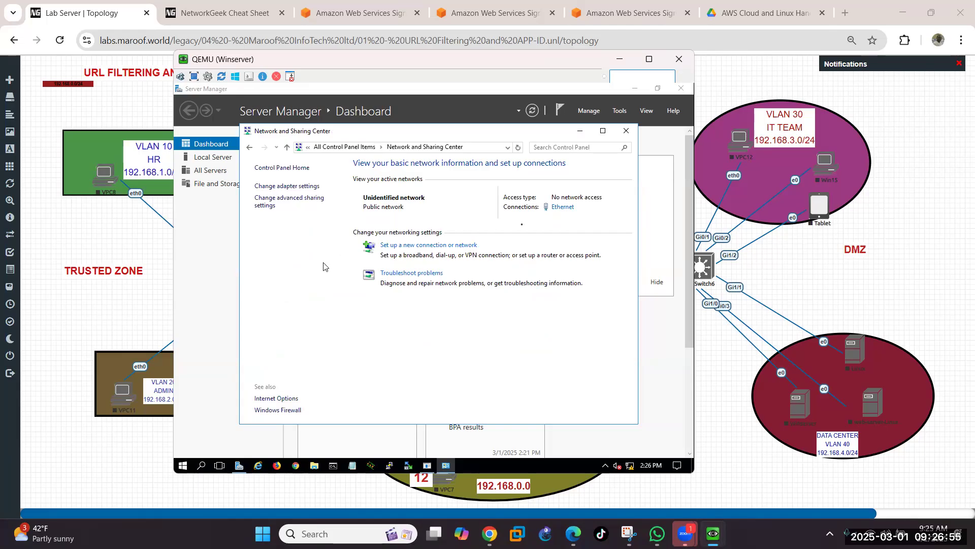
{"action": "left_click", "coordinate": [567, 209]}
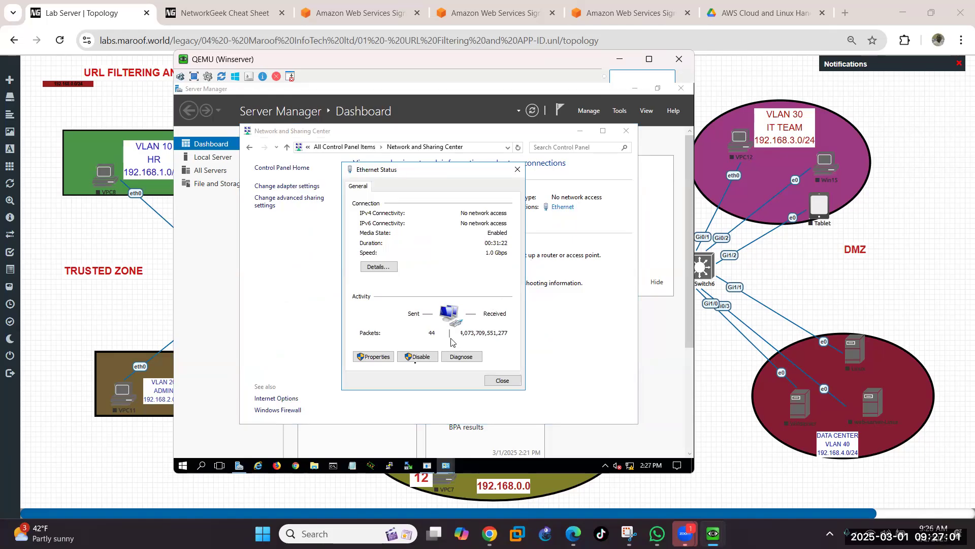
{"action": "left_click", "coordinate": [370, 358]}
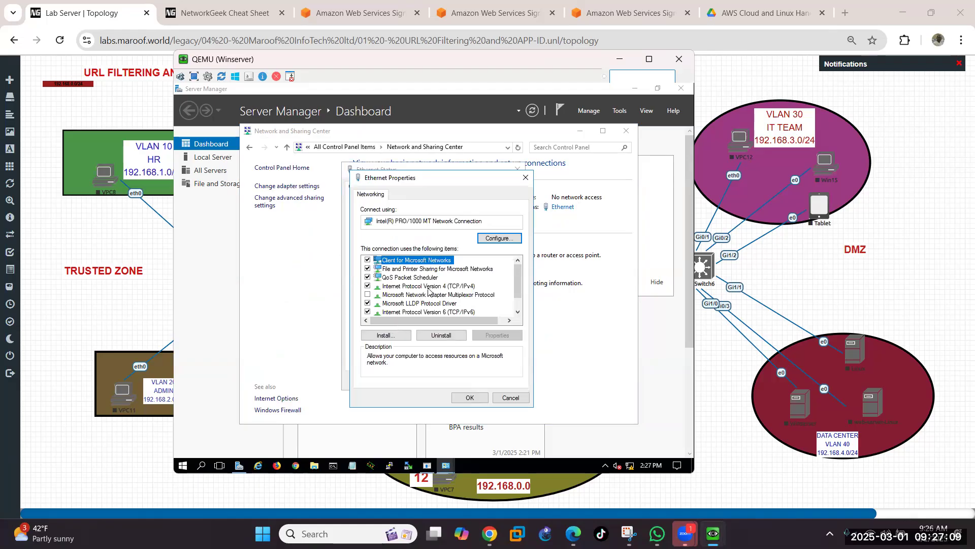
{"action": "left_click", "coordinate": [429, 288]}
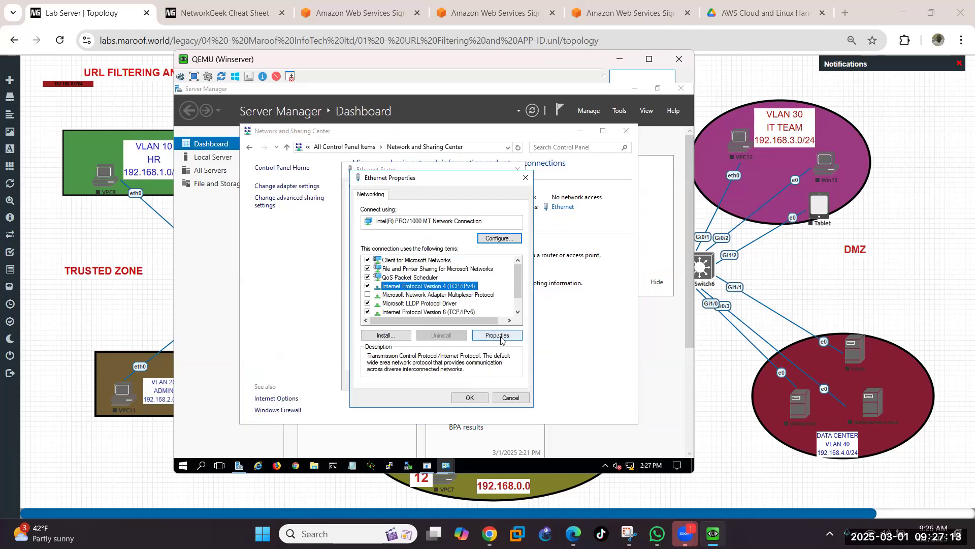
{"action": "left_click", "coordinate": [497, 335]}
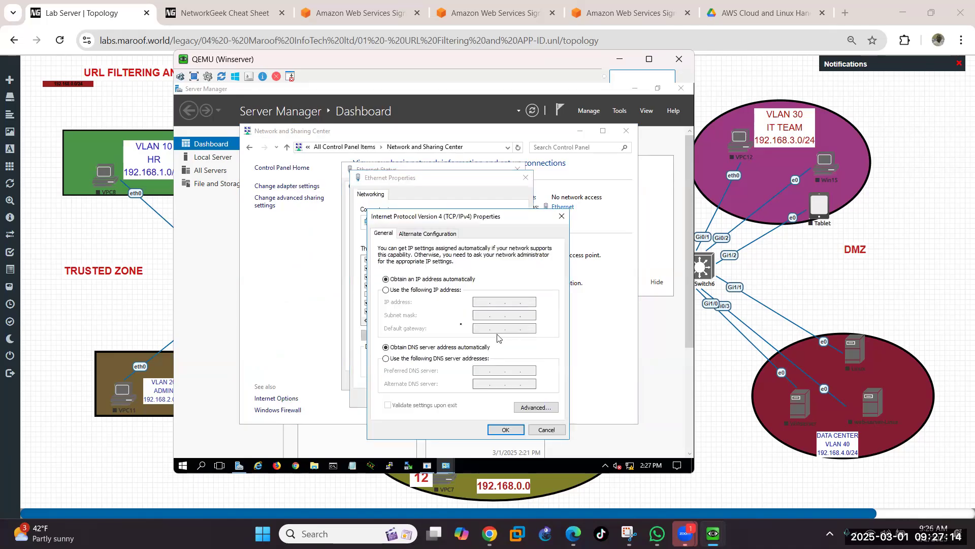
Step: Switch to a static address: IP 192.168.0.14, mask 255.255.255.0, gateway 192.168.0.1
{"action": "left_click", "coordinate": [406, 291]}
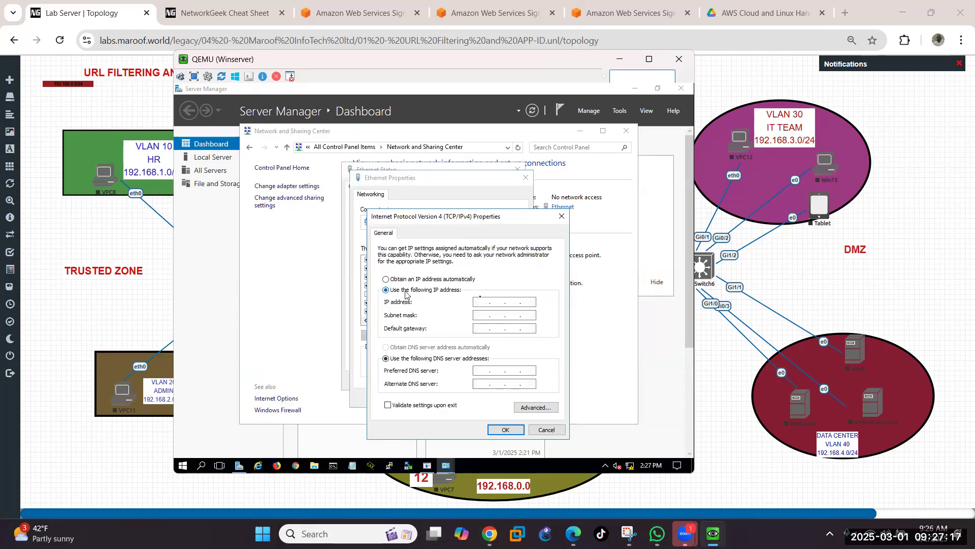
{"action": "left_click", "coordinate": [483, 302]}
{"action": "type", "text": "192.16"}
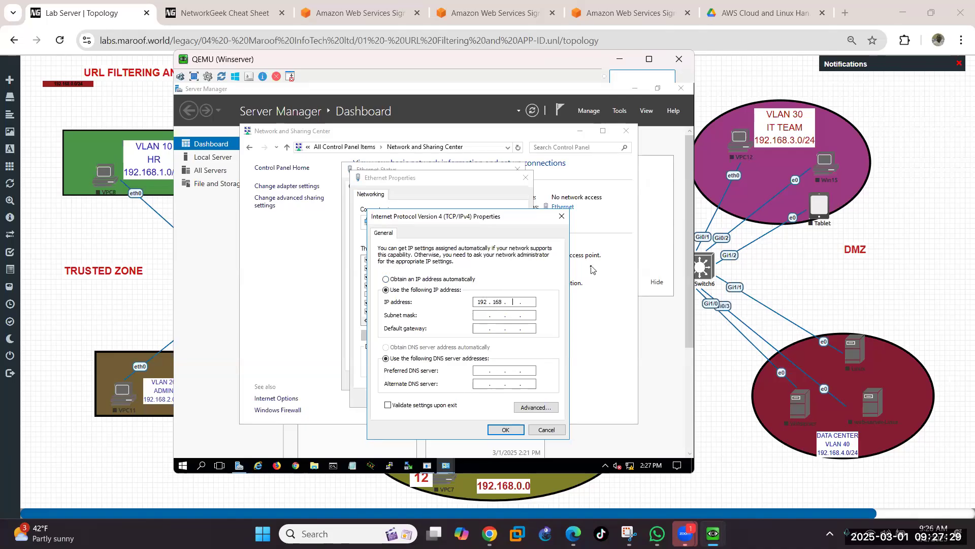
{"action": "type", "text": "0.14"}
{"action": "key", "text": "Tab"}
{"action": "key", "text": "Tab"}
{"action": "type", "text": "192 . 168"}
Step: Set preferred DNS server 192.168.0.14 and alternate DNS server 8.8.8.8
{"action": "key", "text": "Tab"}
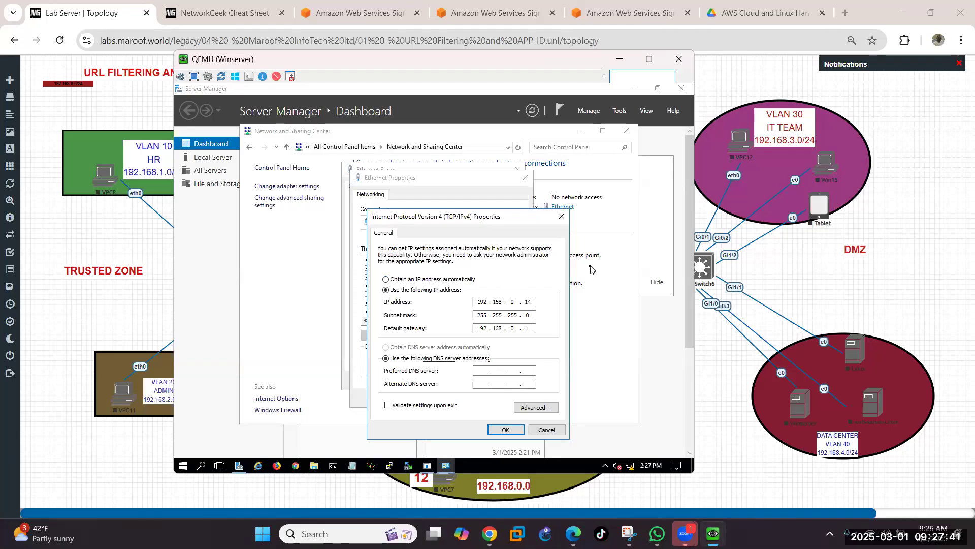
{"action": "key", "text": "Tab"}
{"action": "type", "text": "8.8"}
{"action": "type", "text": "4"}
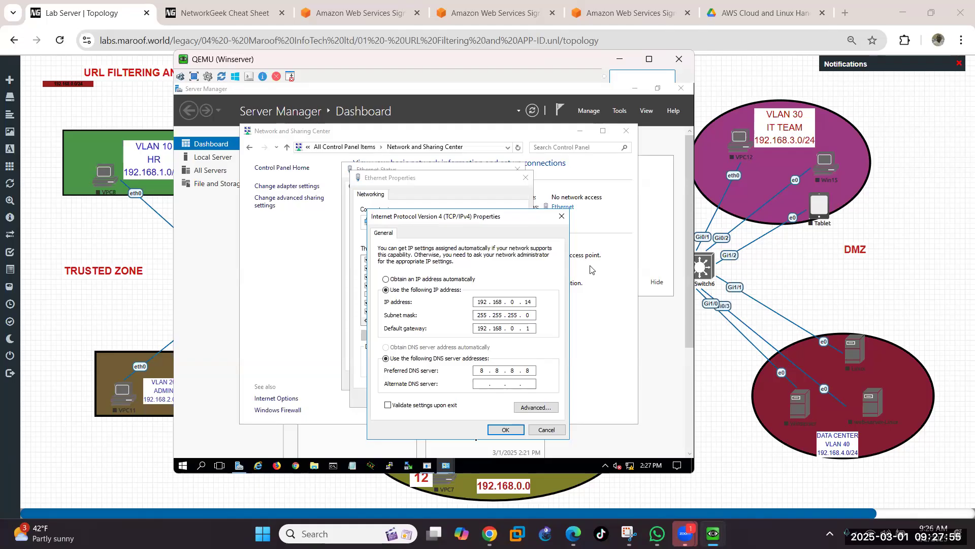
{"action": "left_click", "coordinate": [535, 370]}
{"action": "key", "text": "BackSpace"}
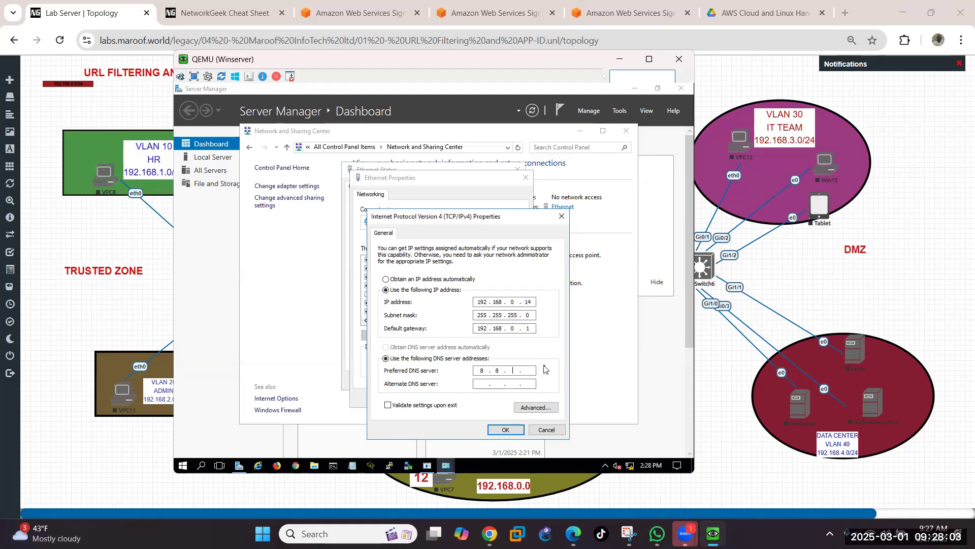
{"action": "key", "text": "BackSpace"}
{"action": "key", "text": "BackSpace"}
{"action": "type", "text": "192"}
{"action": "type", "text": "168.0.14"}
{"action": "type", "text": "8.8.8.8"}
Step: Confirm the IPv4 settings, allow network discovery, and close the Ethernet properties and status windows
{"action": "left_click", "coordinate": [505, 432]}
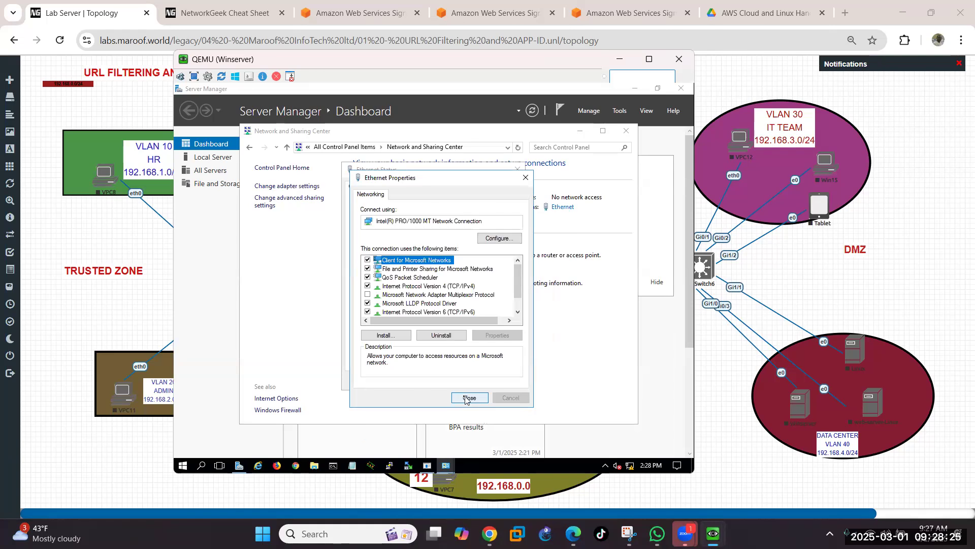
{"action": "left_click", "coordinate": [466, 397]}
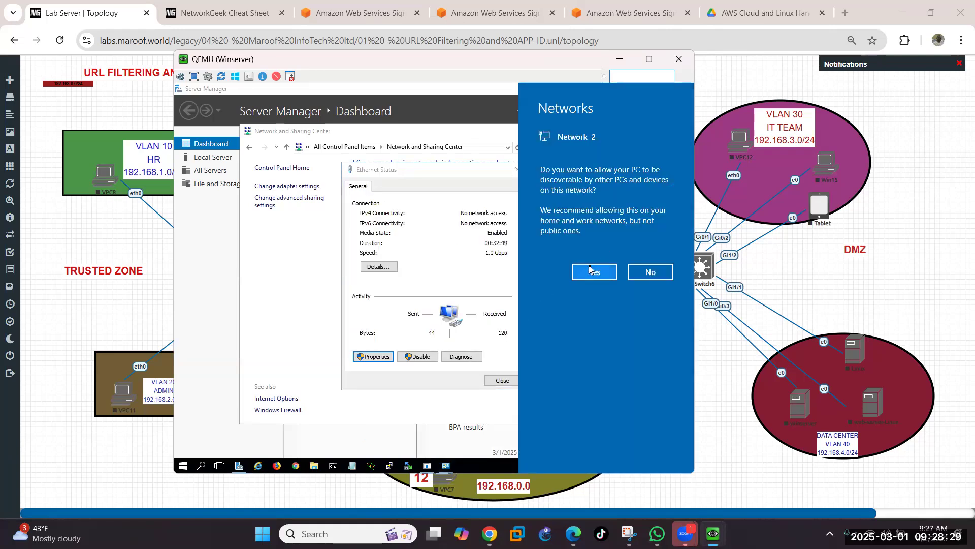
{"action": "left_click", "coordinate": [589, 268]}
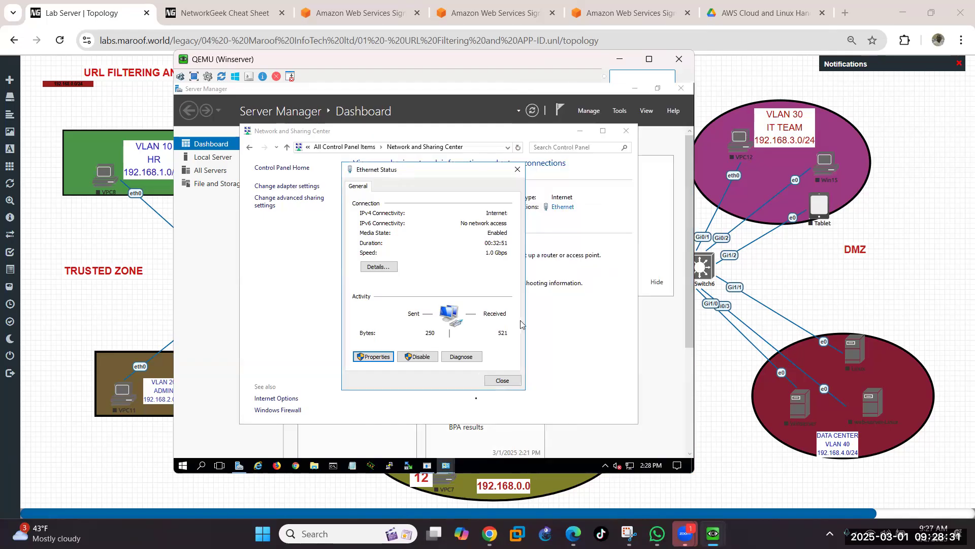
{"action": "left_click", "coordinate": [498, 381]}
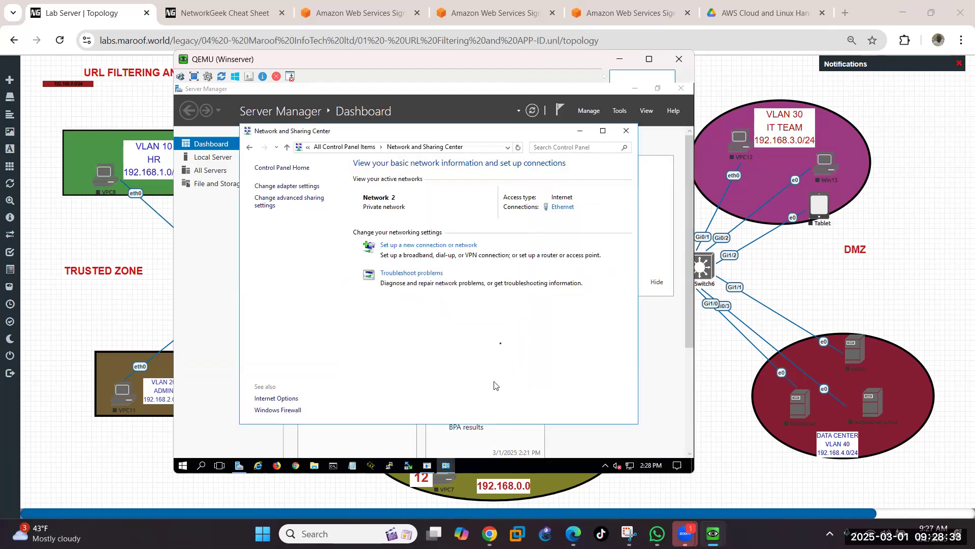
Step: Minimize the Network and Sharing Center window to reveal the Server Manager dashboard
{"action": "left_click", "coordinate": [580, 132]}
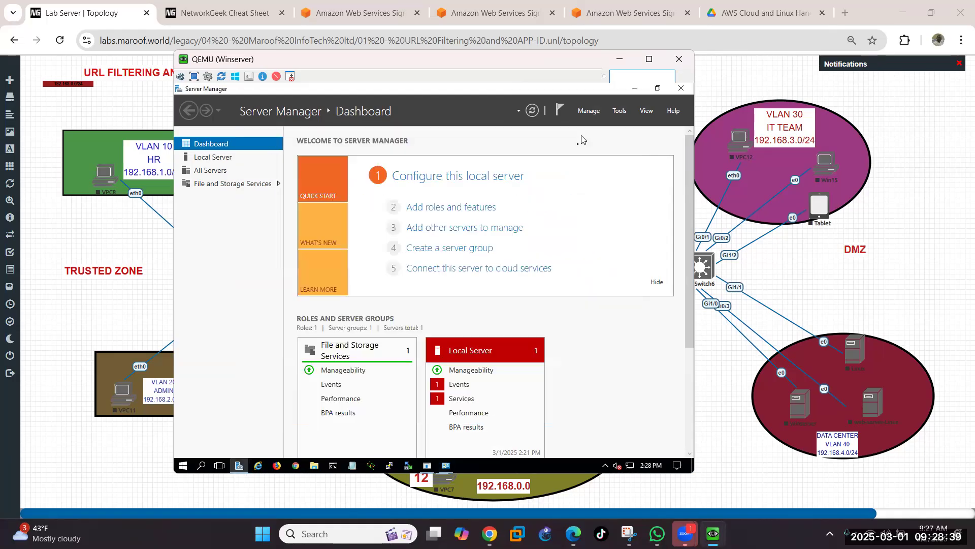
Step: Open Command Prompt and run ipconfig to check the address 192.168.0.14
{"action": "left_click", "coordinate": [332, 465]}
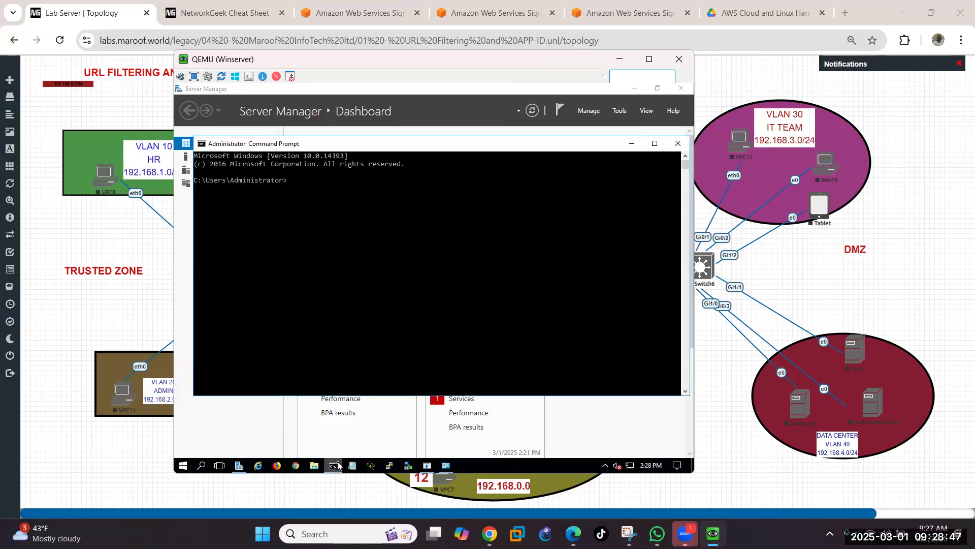
{"action": "type", "text": "ipconfig"}
{"action": "key", "text": "Return"}
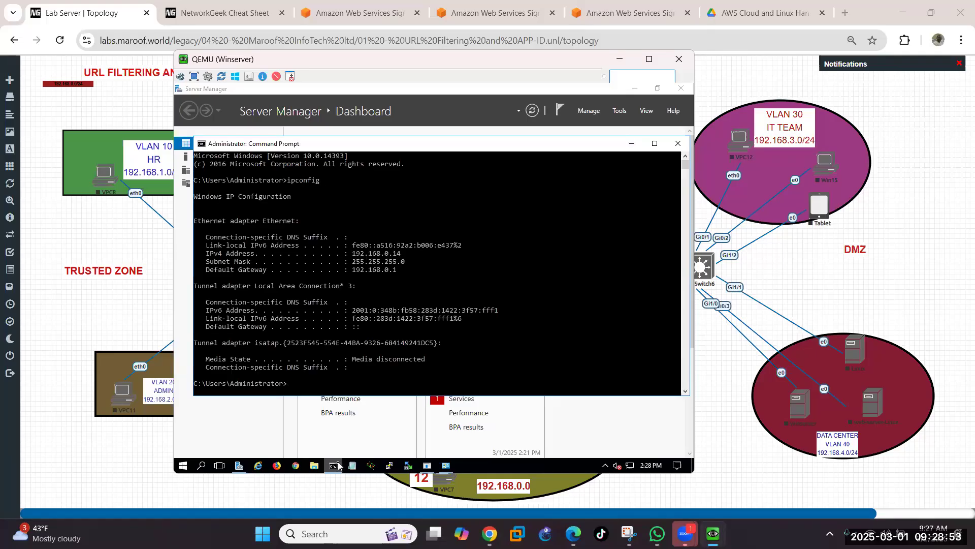
Step: Ping 192.168.0.1, 192.168.0.10 and 192.168.0.13 successfully, then minimize the command window
{"action": "type", "text": "ping 192.168.0.1"}
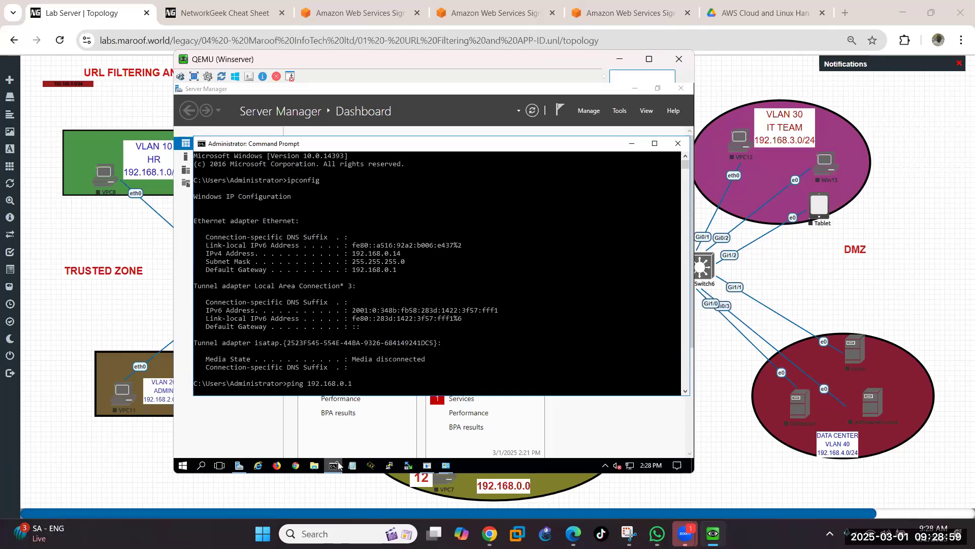
{"action": "key", "text": "Return"}
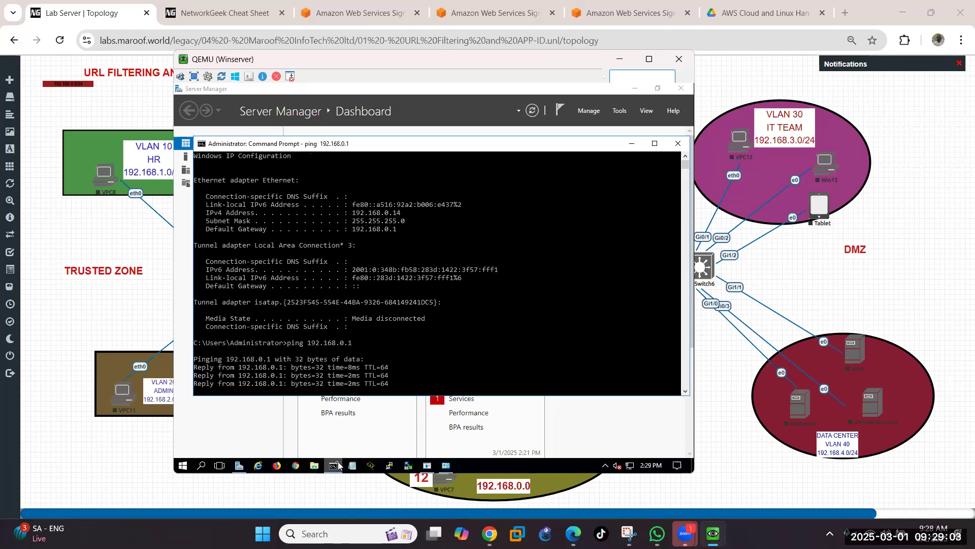
{"action": "key", "text": "Up"}
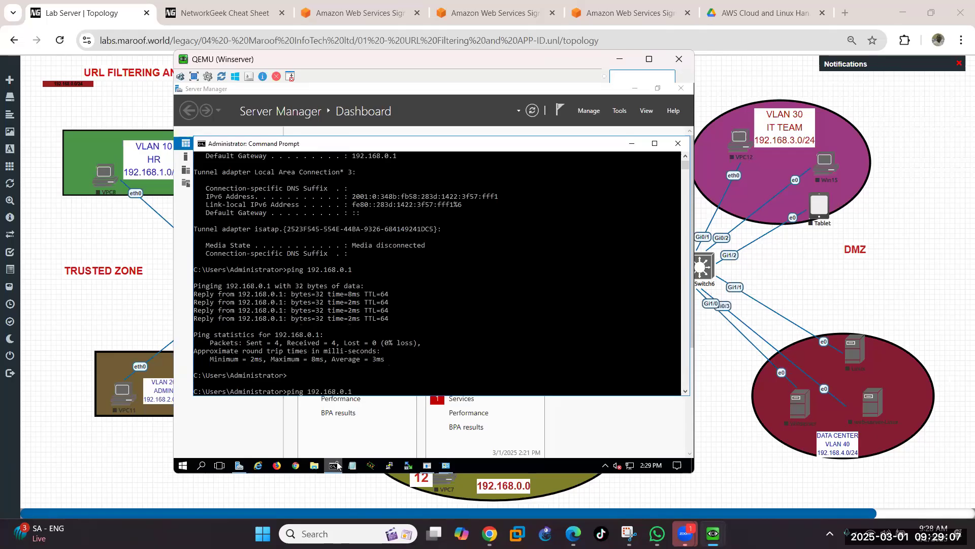
{"action": "type", "text": "0"}
{"action": "key", "text": "Return"}
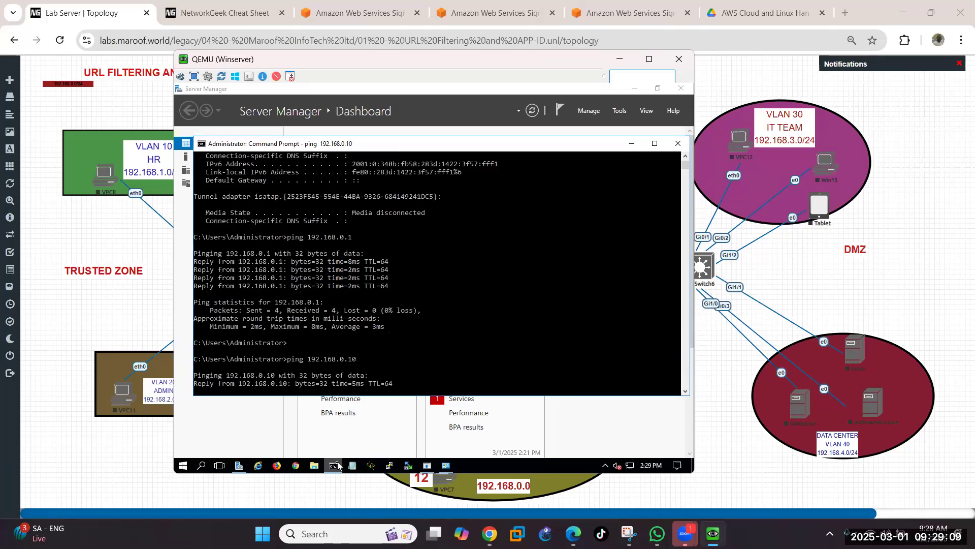
{"action": "key", "text": "ctrl+c"}
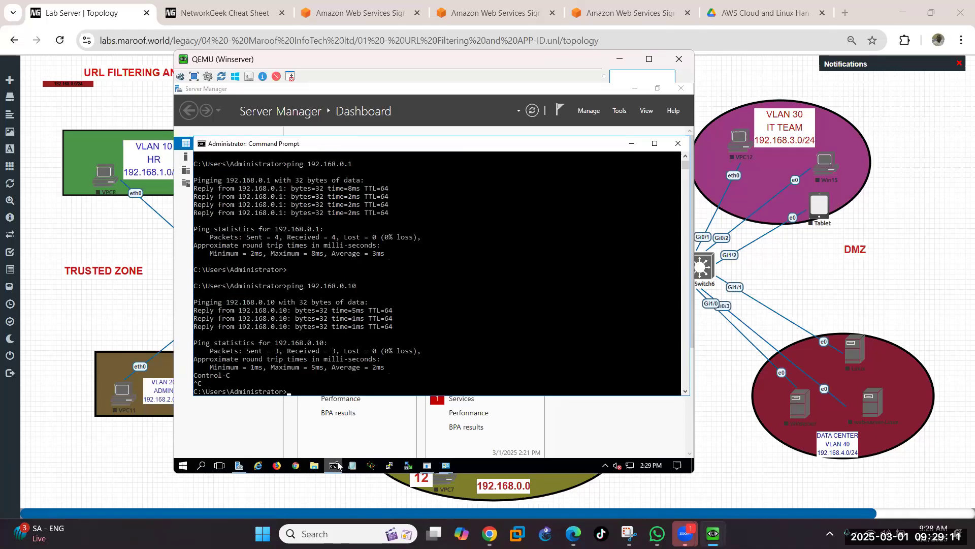
{"action": "key", "text": "Up"}
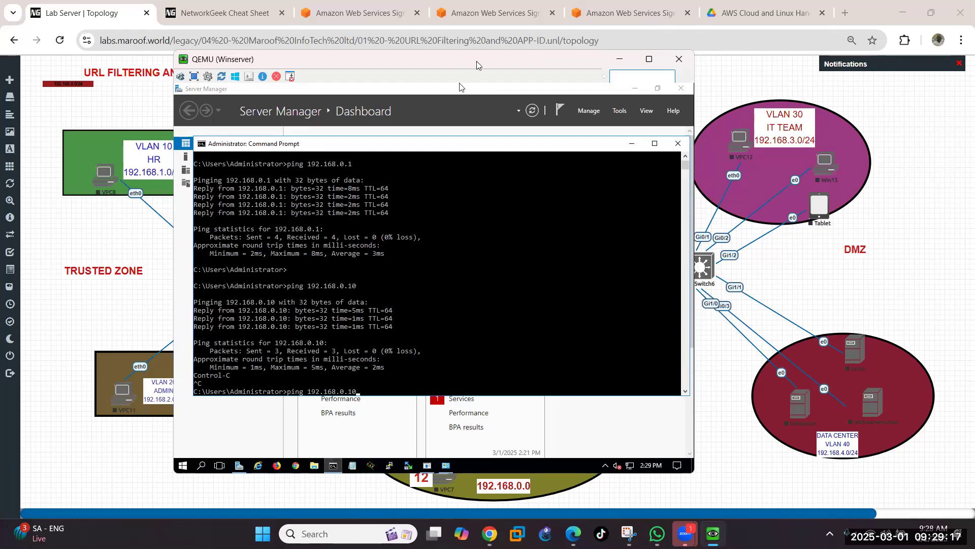
{"action": "left_click_drag", "start_coordinate": [478, 63], "coordinate": [465, 105]}
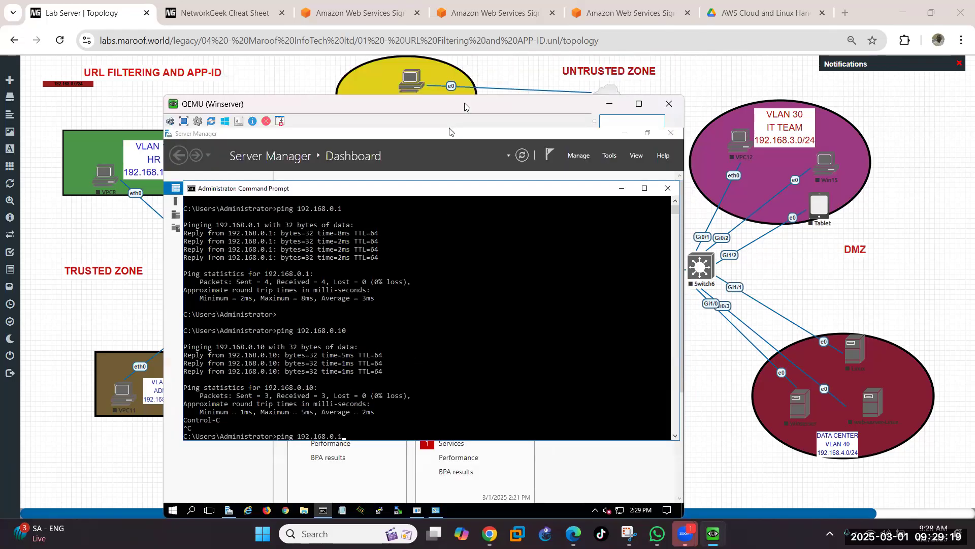
{"action": "type", "text": "3"}
{"action": "key", "text": "Return"}
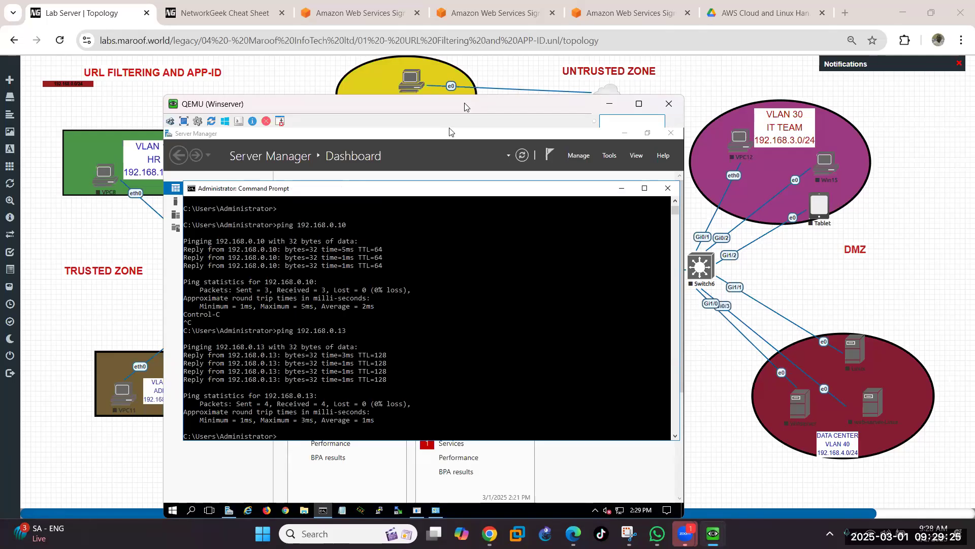
{"action": "key", "text": "Return"}
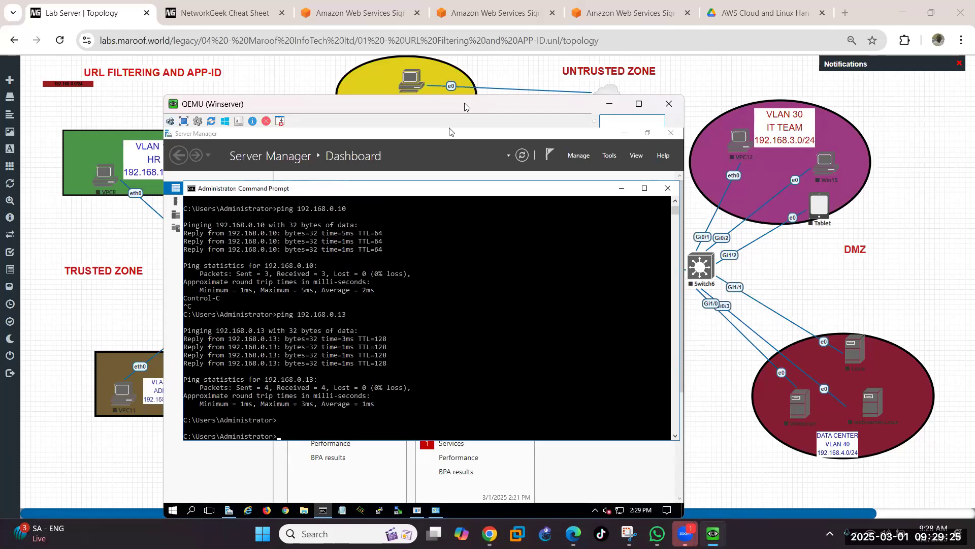
{"action": "left_click", "coordinate": [620, 189]}
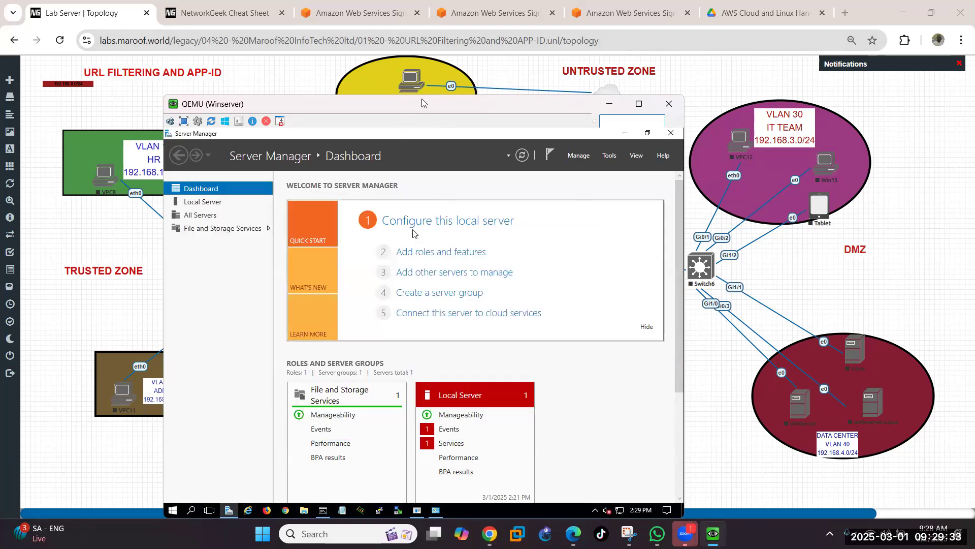
{"action": "left_click_drag", "start_coordinate": [437, 106], "coordinate": [465, 80]}
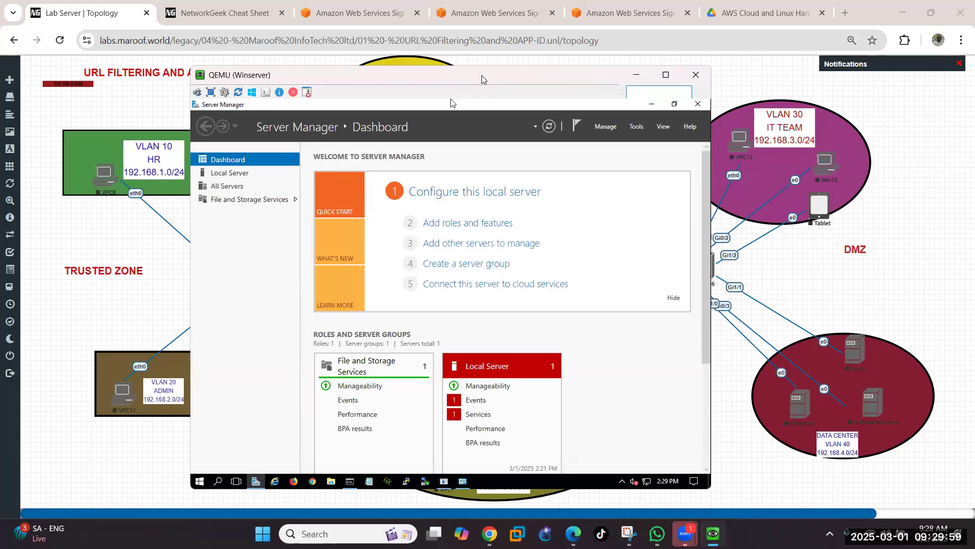
{"action": "left_click_drag", "start_coordinate": [482, 79], "coordinate": [516, 85]}
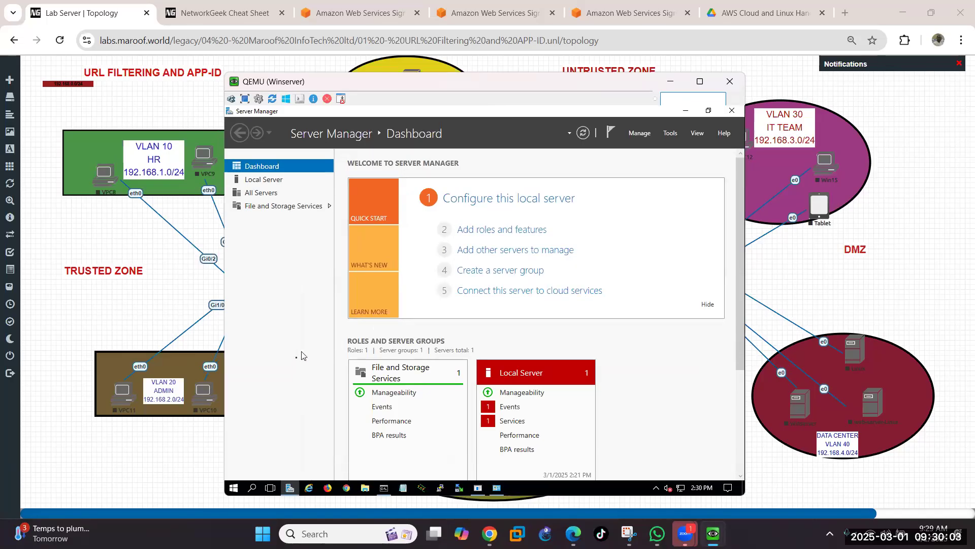
Step: Reopen Network and Sharing Center from the taskbar and go back to All Control Panel Items
{"action": "left_click", "coordinate": [497, 489]}
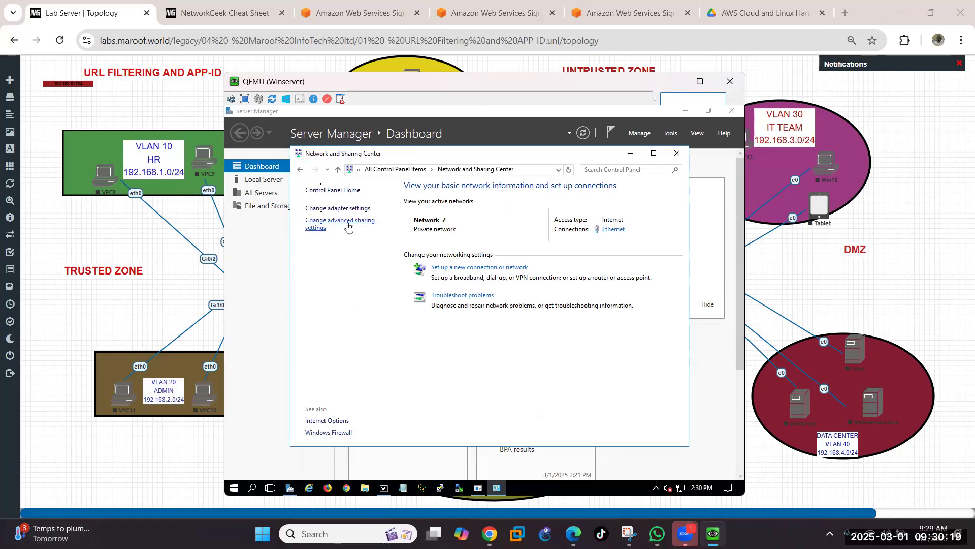
{"action": "left_click", "coordinate": [299, 172]}
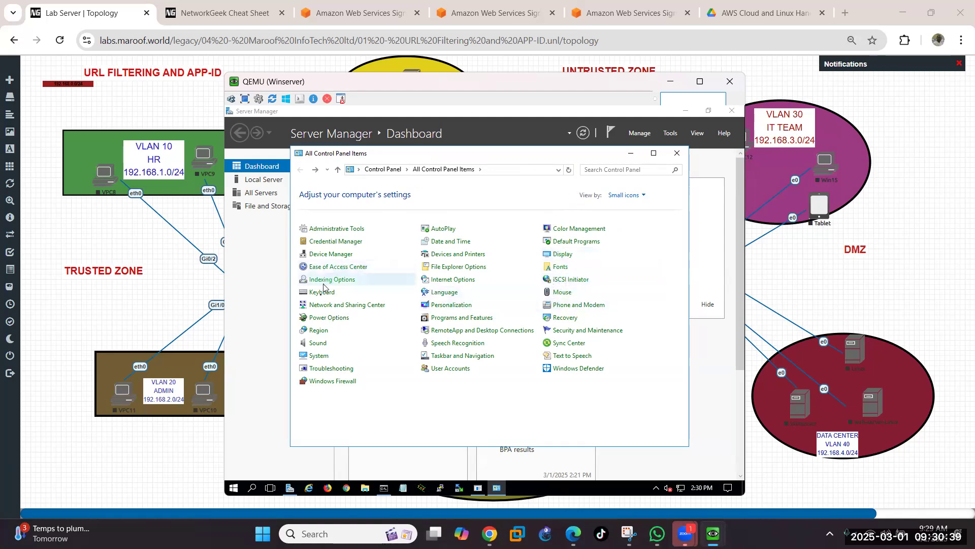
Step: Open System in Control Panel and its Change settings for the computer name srv
{"action": "left_click", "coordinate": [320, 356]}
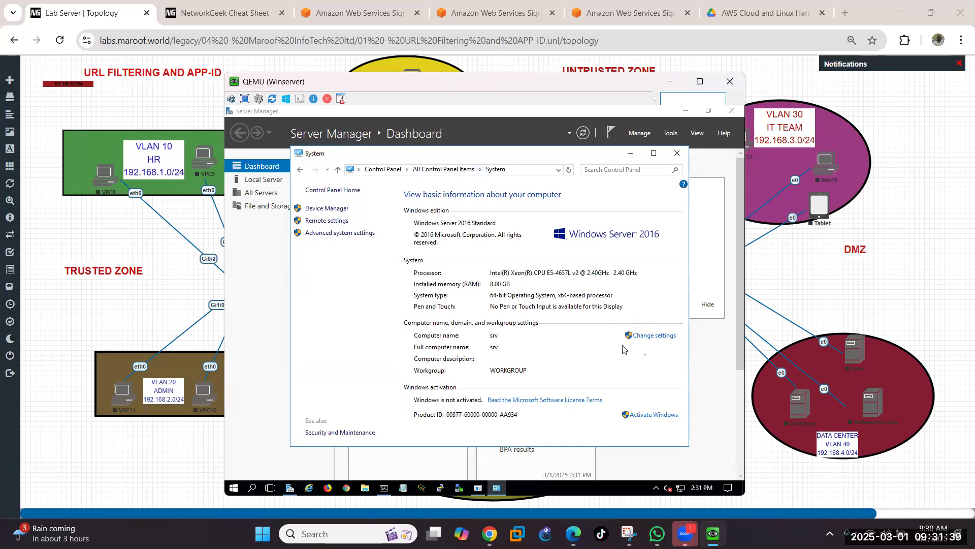
{"action": "left_click", "coordinate": [650, 340]}
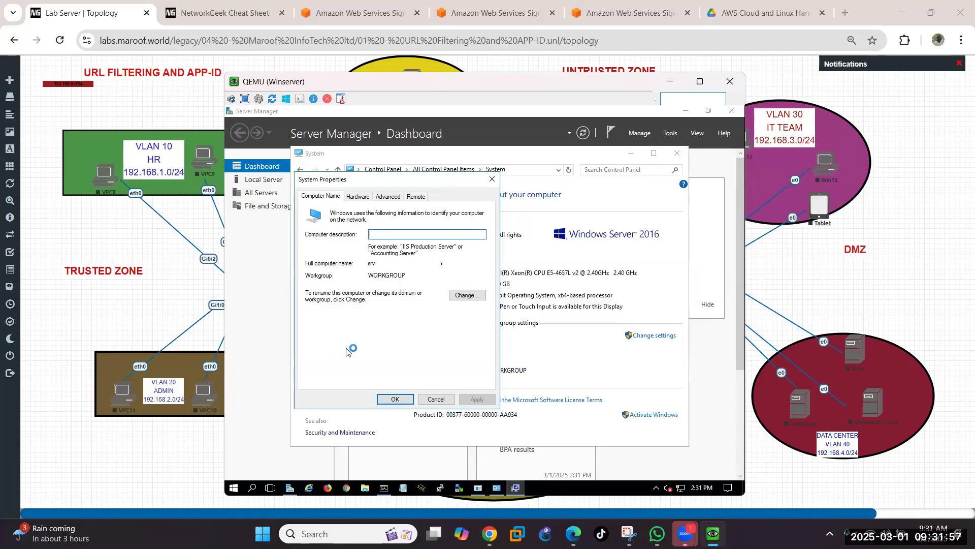
{"action": "key", "text": "shift"}
{"action": "key", "text": "shift"}
{"action": "key", "text": "shift"}
{"action": "key", "text": "shift"}
{"action": "key", "text": "shift"}
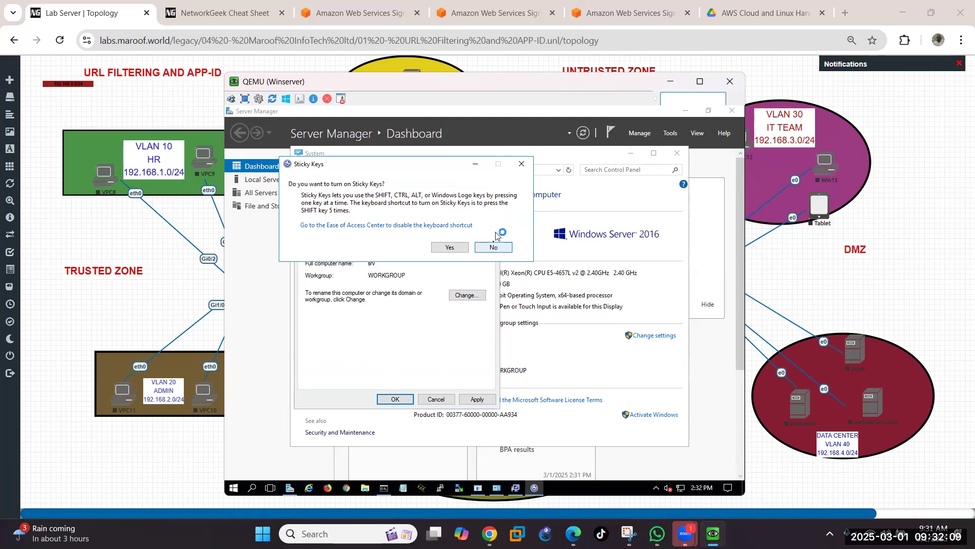
{"action": "left_click", "coordinate": [492, 246]}
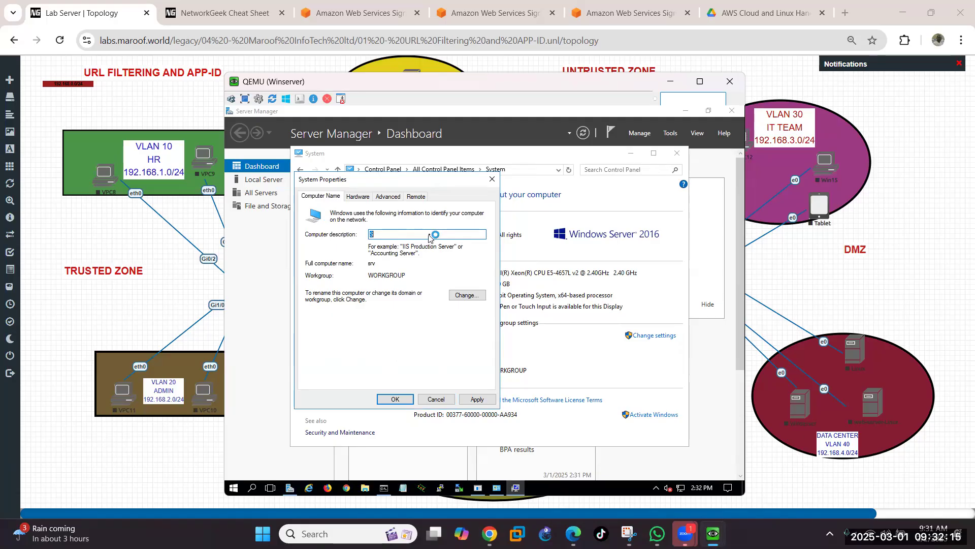
{"action": "key", "text": "shift"}
{"action": "key", "text": "shift"}
{"action": "key", "text": "shift"}
{"action": "key", "text": "shift"}
{"action": "key", "text": "shift"}
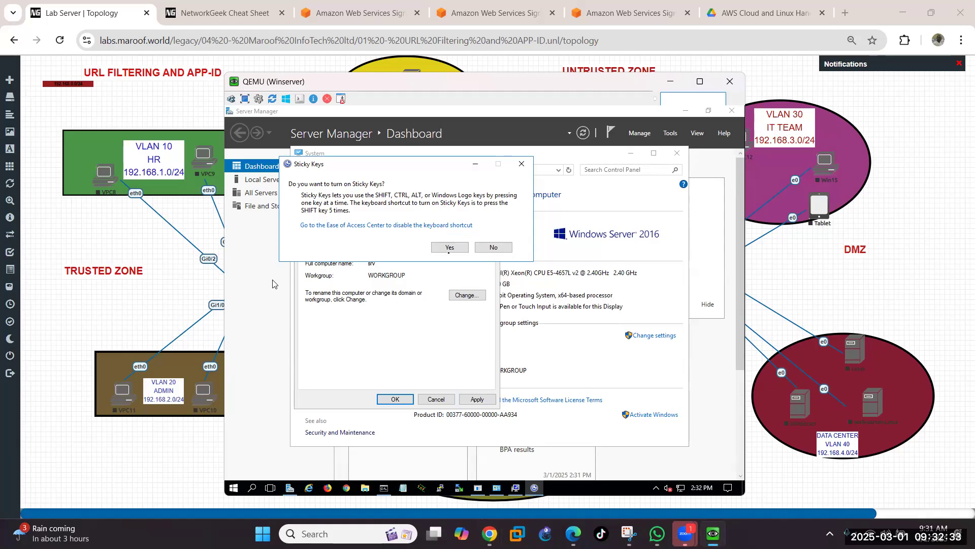
{"action": "left_click", "coordinate": [487, 249]}
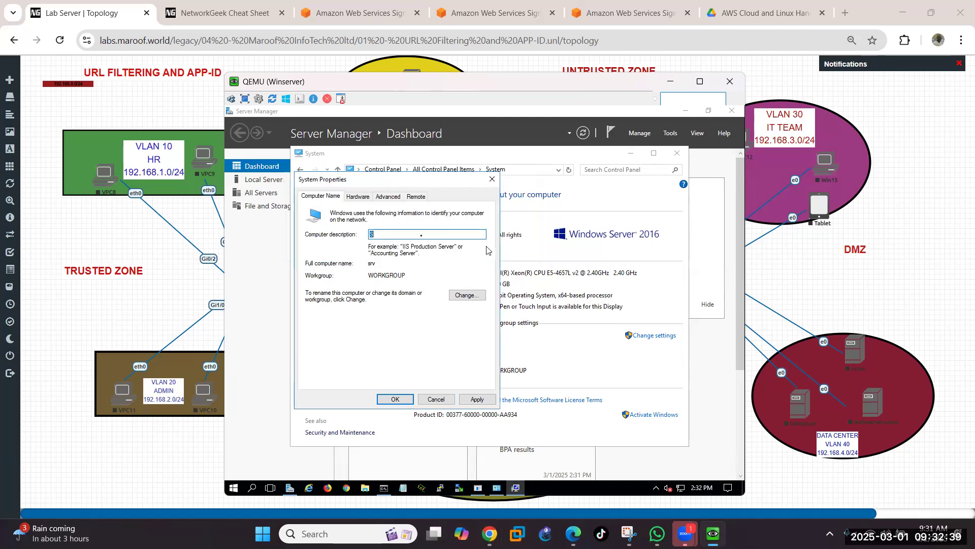
{"action": "left_click", "coordinate": [423, 236]}
{"action": "key", "text": "BackSpace"}
{"action": "key", "text": "shift"}
{"action": "key", "text": "shift"}
{"action": "key", "text": "shift"}
{"action": "key", "text": "shift"}
{"action": "key", "text": "shift"}
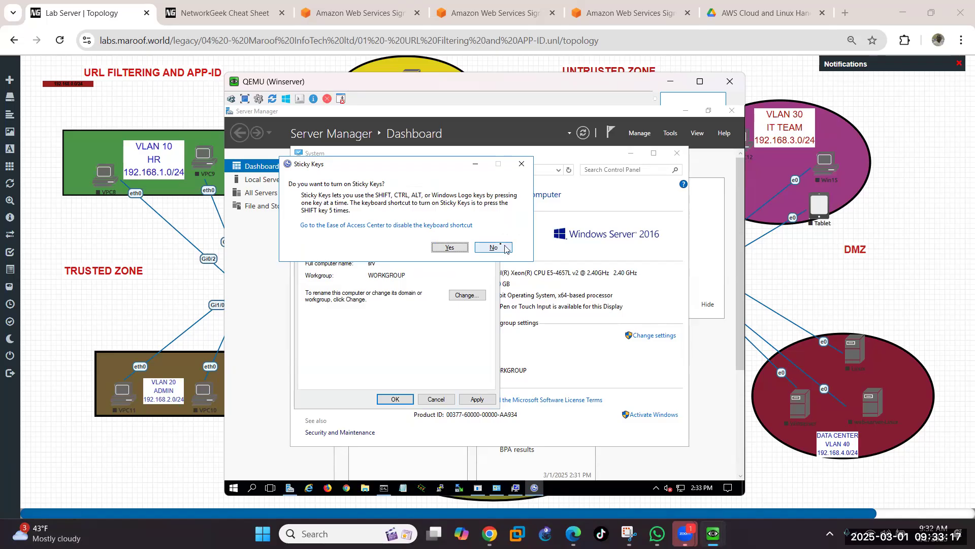
Step: Enter 'Company server' as the computer description, declining the Sticky Keys prompts
{"action": "left_click", "coordinate": [503, 249]}
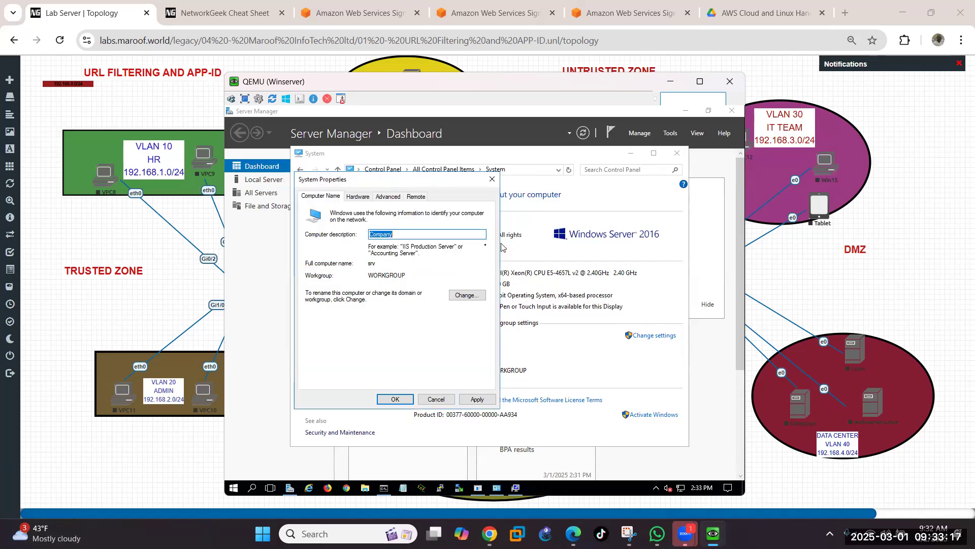
{"action": "double_click", "coordinate": [413, 235]}
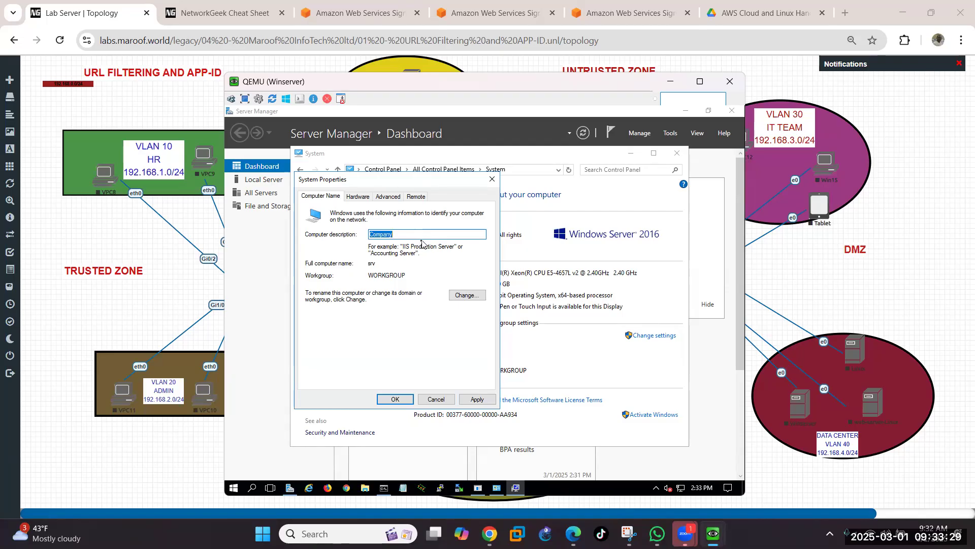
{"action": "key", "text": "shift"}
{"action": "key", "text": "shift"}
{"action": "key", "text": "shift"}
{"action": "key", "text": "shift"}
{"action": "key", "text": "shift"}
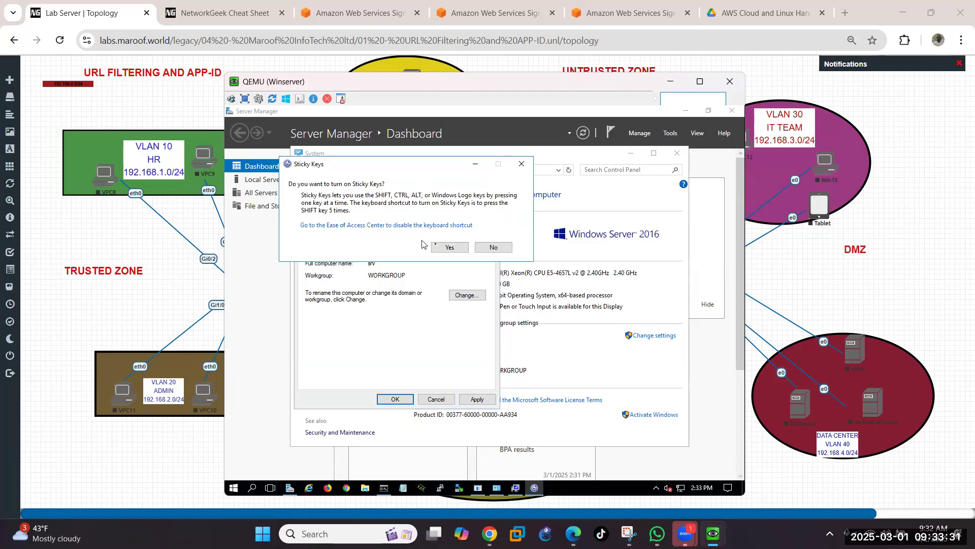
{"action": "left_click", "coordinate": [509, 248]}
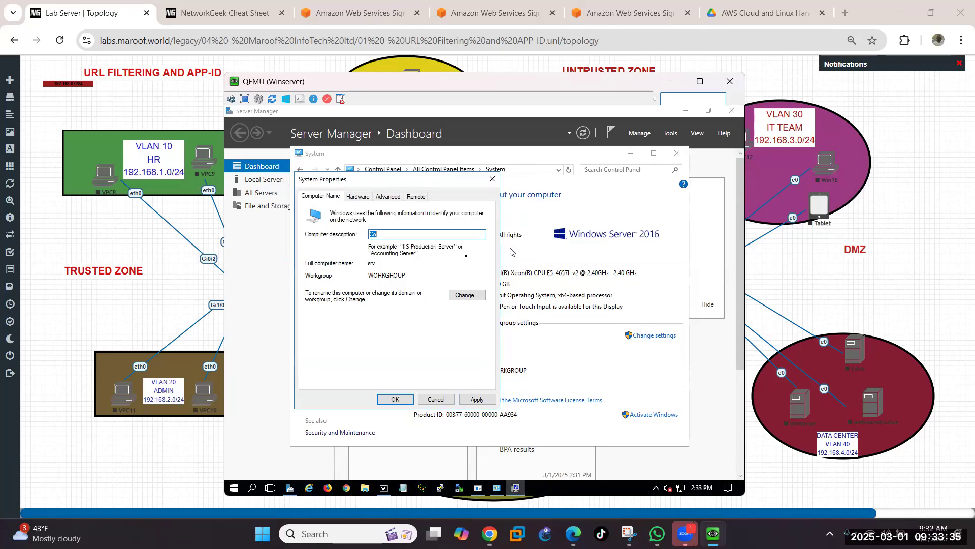
{"action": "left_click", "coordinate": [433, 237]}
{"action": "type", "text": "mpany server"}
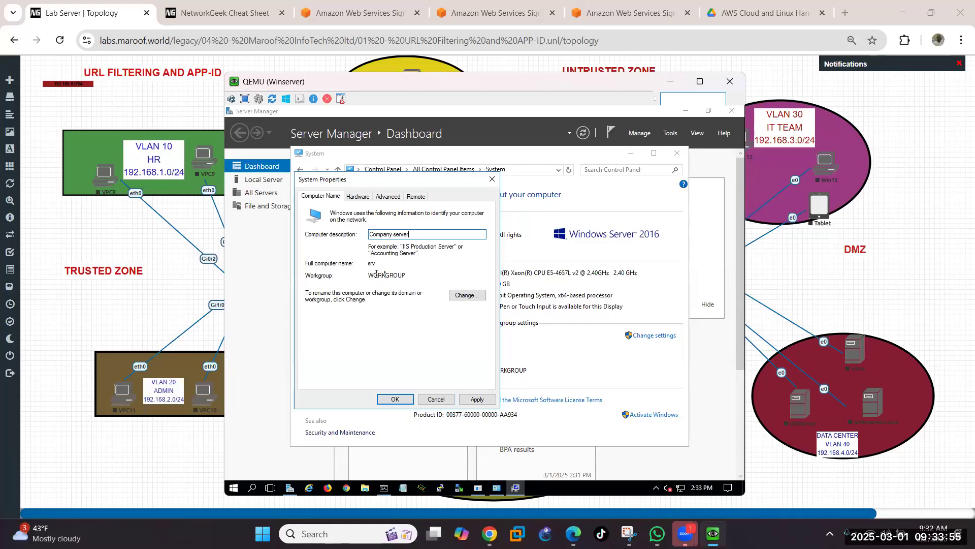
Step: In Change..., erase the computer name srv and type the new server name, declining Sticky Keys
{"action": "left_click", "coordinate": [473, 295]}
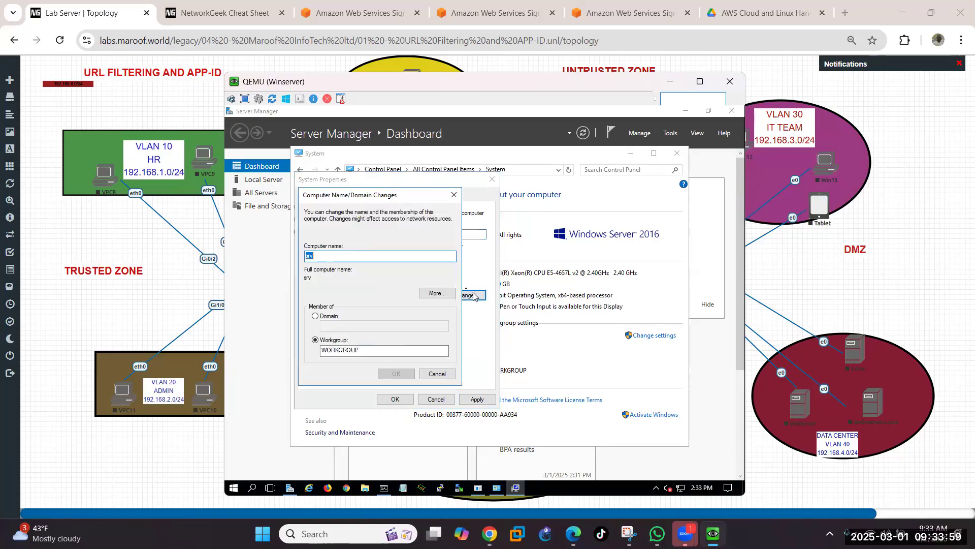
{"action": "left_click", "coordinate": [349, 256]}
{"action": "type", "text": "B"}
{"action": "key", "text": "shift"}
{"action": "key", "text": "shift"}
{"action": "key", "text": "shift"}
{"action": "key", "text": "shift"}
{"action": "key", "text": "shift"}
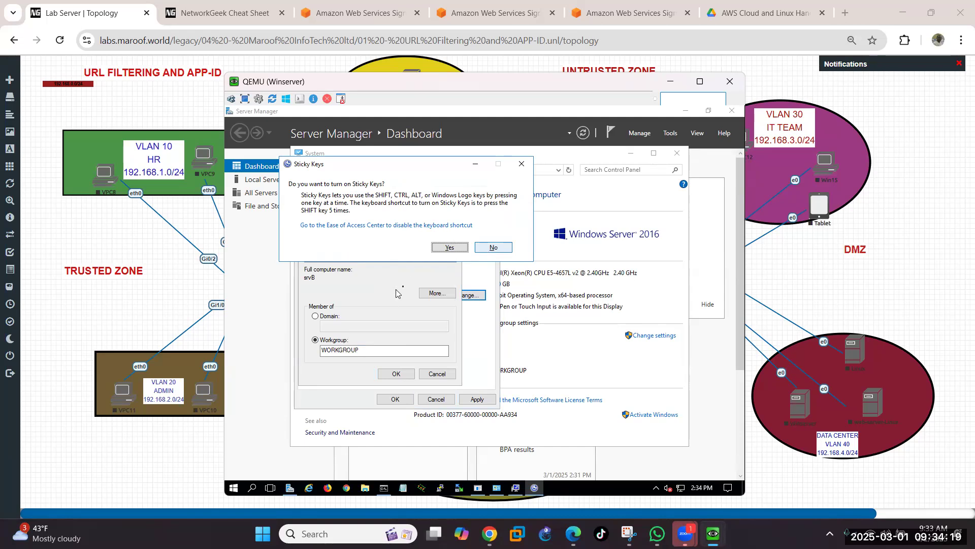
{"action": "key", "text": "Escape"}
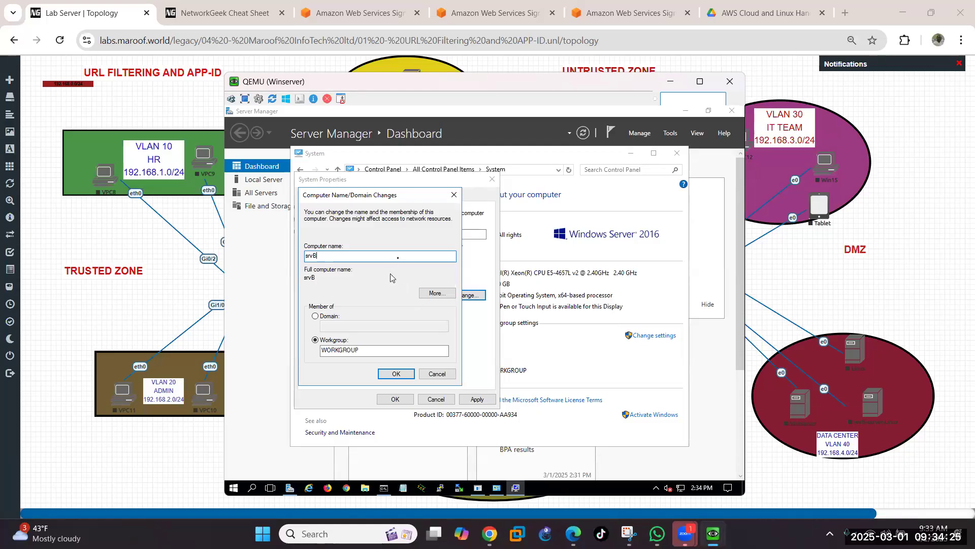
{"action": "key", "text": "BackSpace"}
{"action": "key", "text": "BackSpace"}
{"action": "key", "text": "BackSpace"}
{"action": "key", "text": "BackSpace"}
{"action": "key", "text": "shift"}
{"action": "key", "text": "shift"}
{"action": "key", "text": "shift"}
{"action": "key", "text": "shift"}
{"action": "key", "text": "shift"}
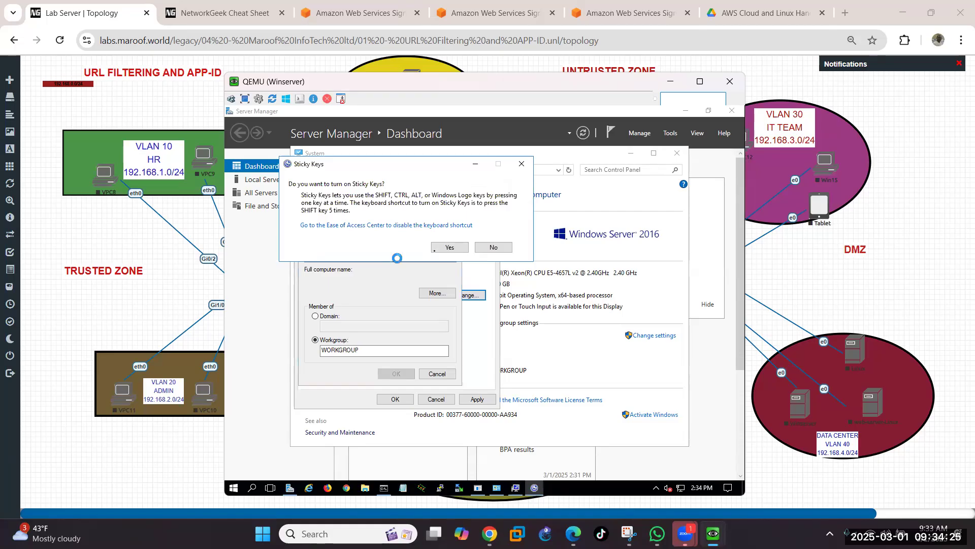
{"action": "left_click", "coordinate": [488, 250]}
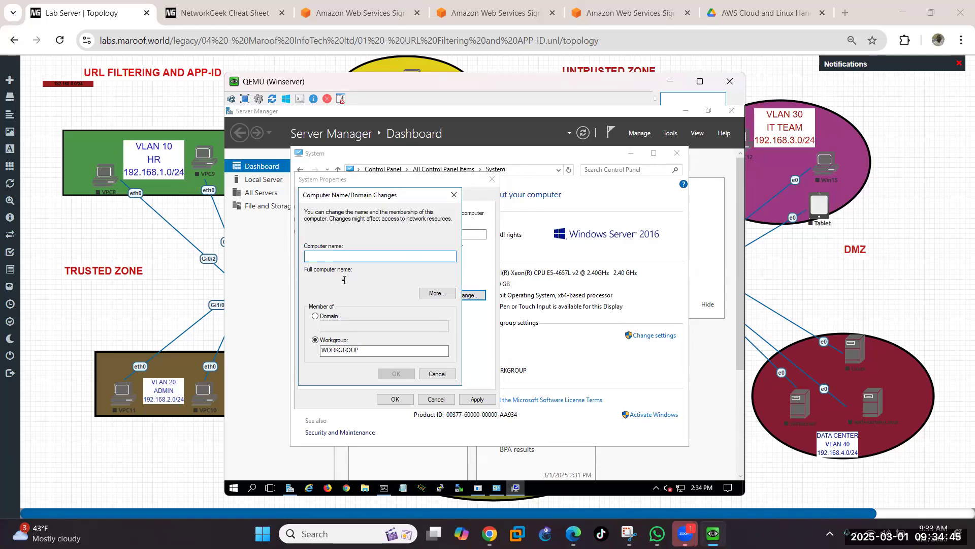
{"action": "type", "text": "Bayo"}
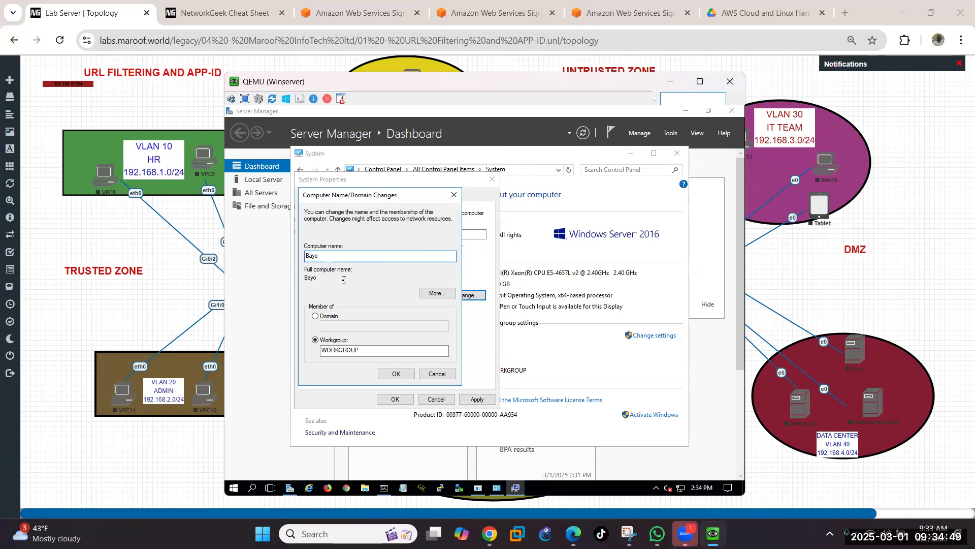
Step: Confirm the new computer name and description, apply them, and restart the server now
{"action": "left_click", "coordinate": [392, 375]}
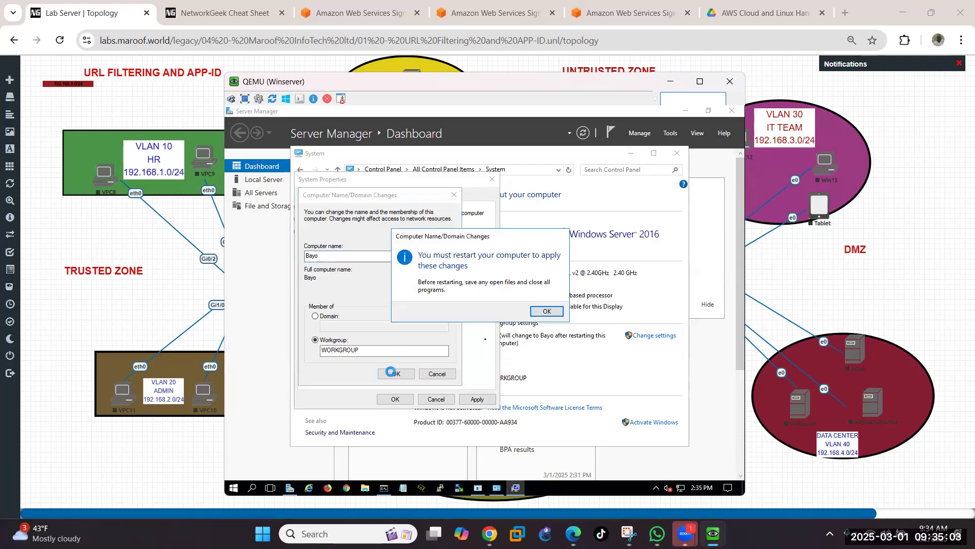
{"action": "left_click", "coordinate": [546, 311]}
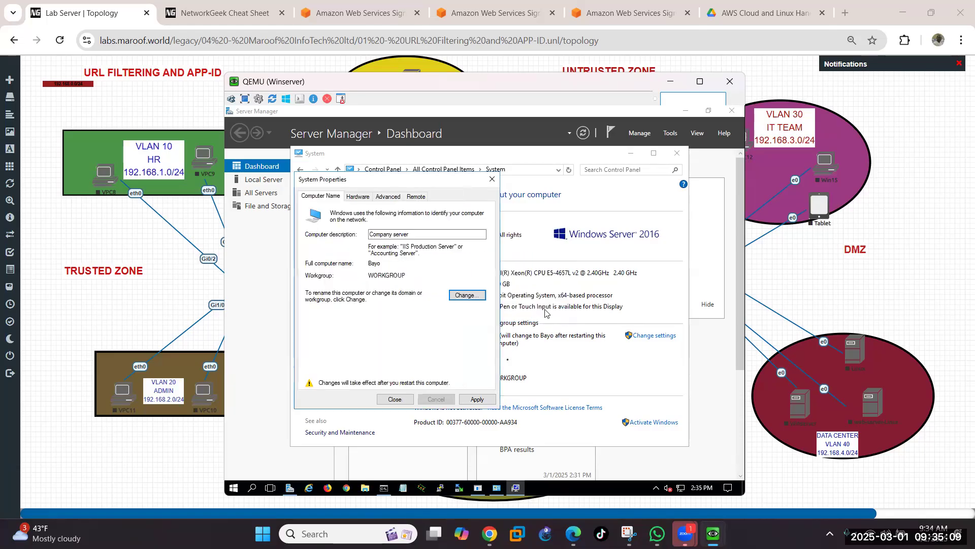
{"action": "left_click", "coordinate": [479, 399]}
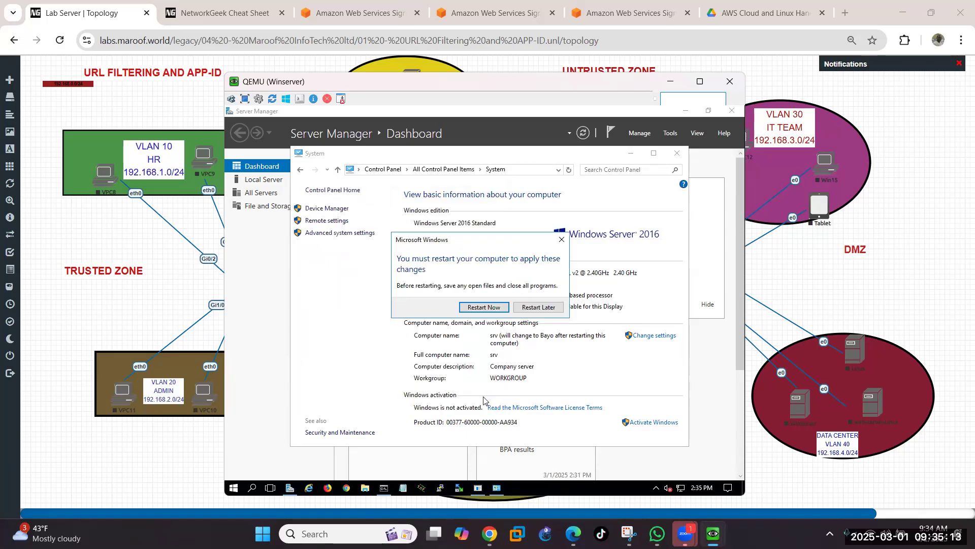
{"action": "left_click", "coordinate": [484, 310]}
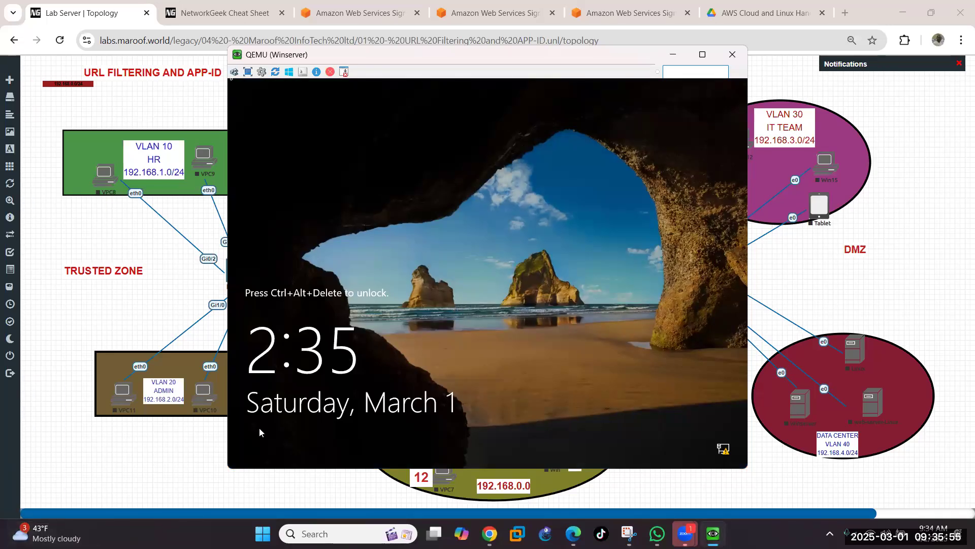
Step: Send Ctrl+Alt+Del to the locked console and sign in as Administrator with the account password
{"action": "left_click", "coordinate": [234, 72]}
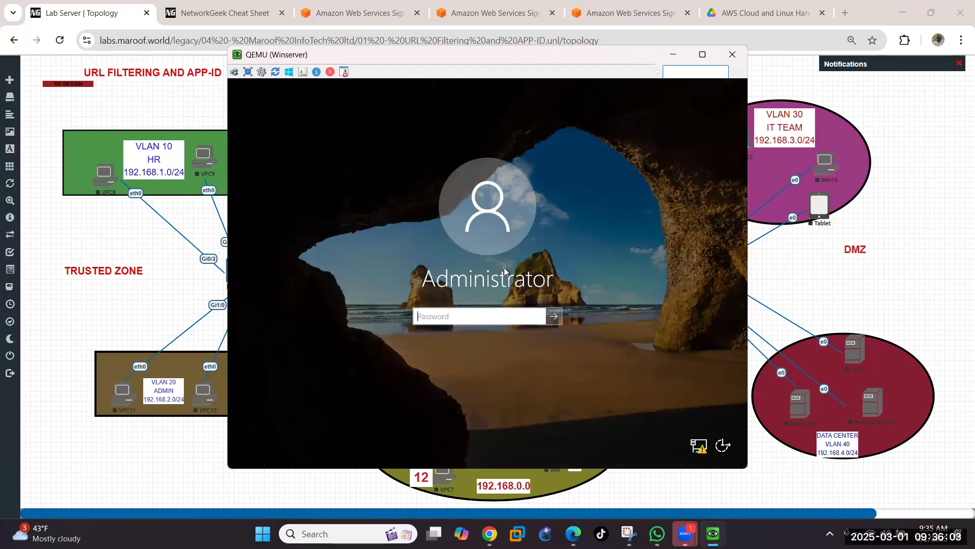
{"action": "type", "text": "••••••••"}
{"action": "key", "text": "Return"}
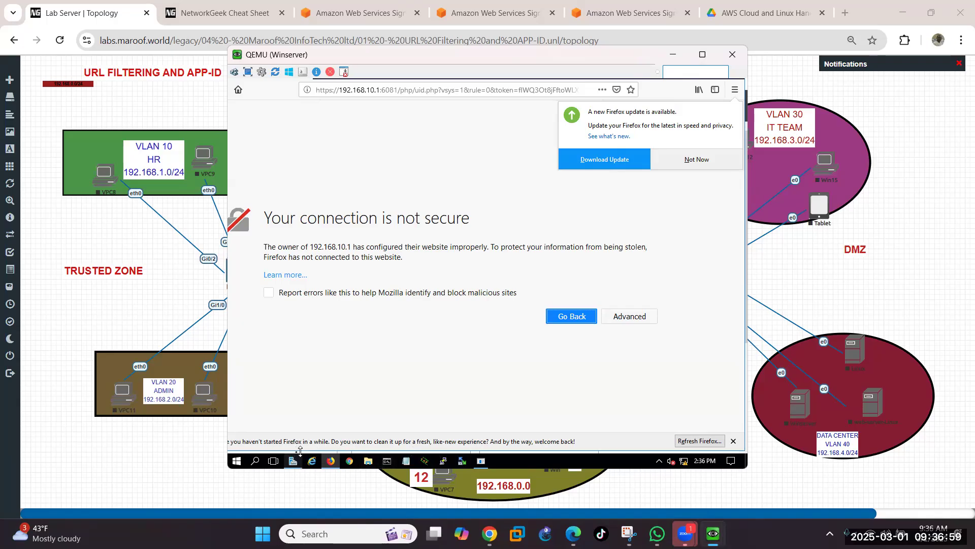
Step: Let the desktop finish loading, with Firefox's connection-not-secure warning for 192.168.10.1:6081 showing
{"action": "mouse_move", "coordinate": [288, 462]}
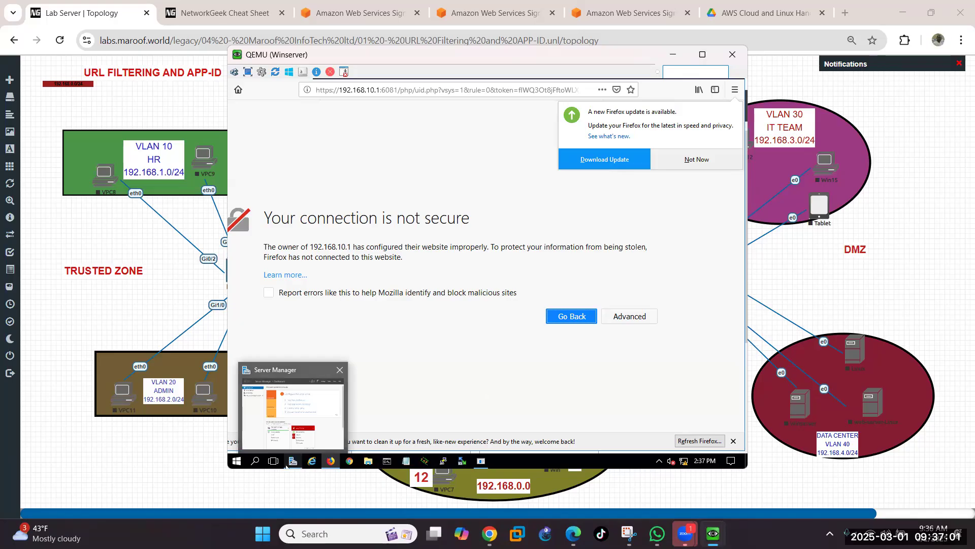
Step: In Server Manager, review the Local Server properties, return to the Dashboard, and open Manage
{"action": "left_click", "coordinate": [293, 462]}
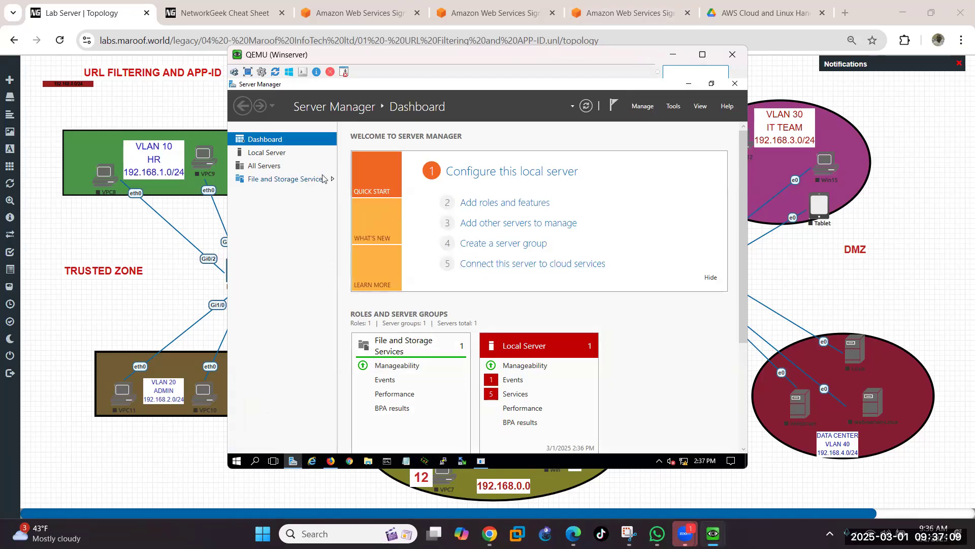
{"action": "left_click", "coordinate": [265, 158]}
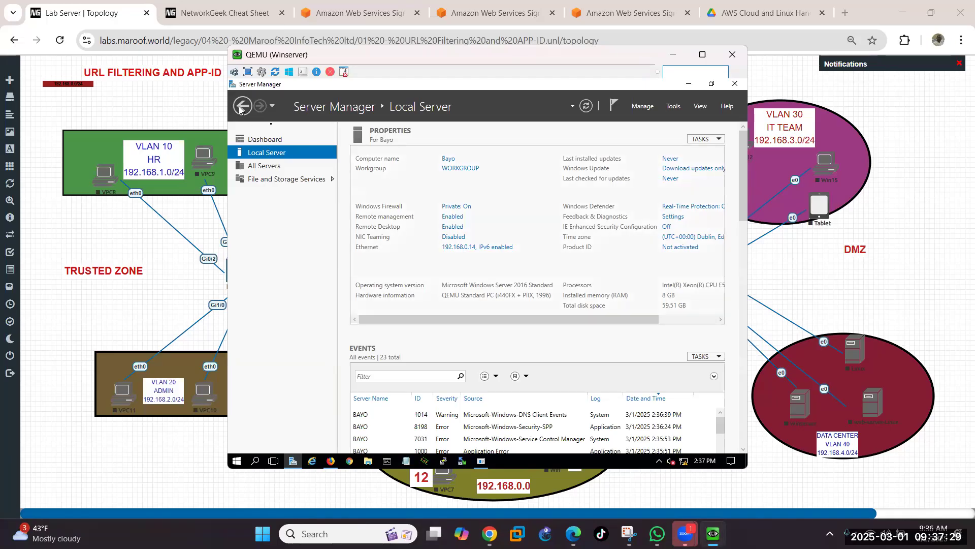
{"action": "left_click", "coordinate": [278, 143]}
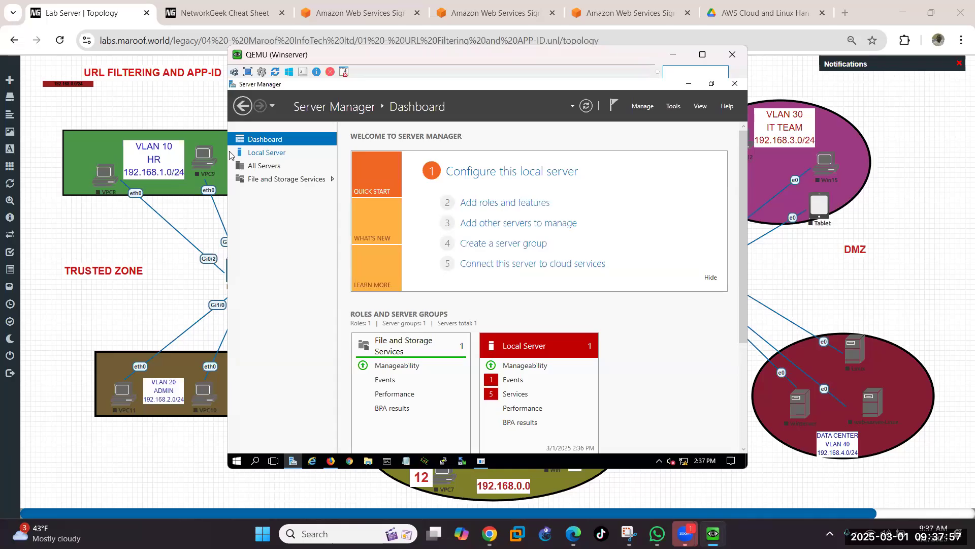
{"action": "key", "text": "alt+Tab"}
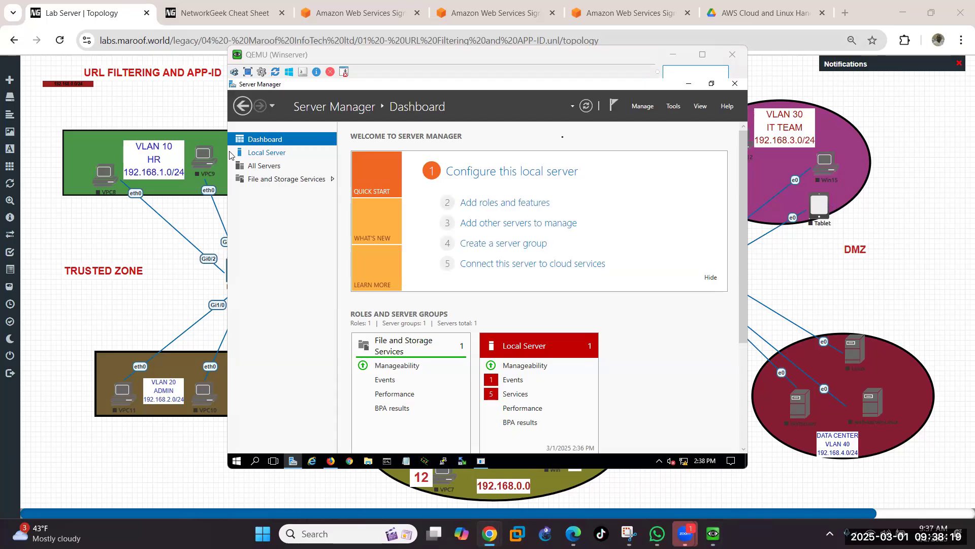
{"action": "left_click", "coordinate": [644, 107]}
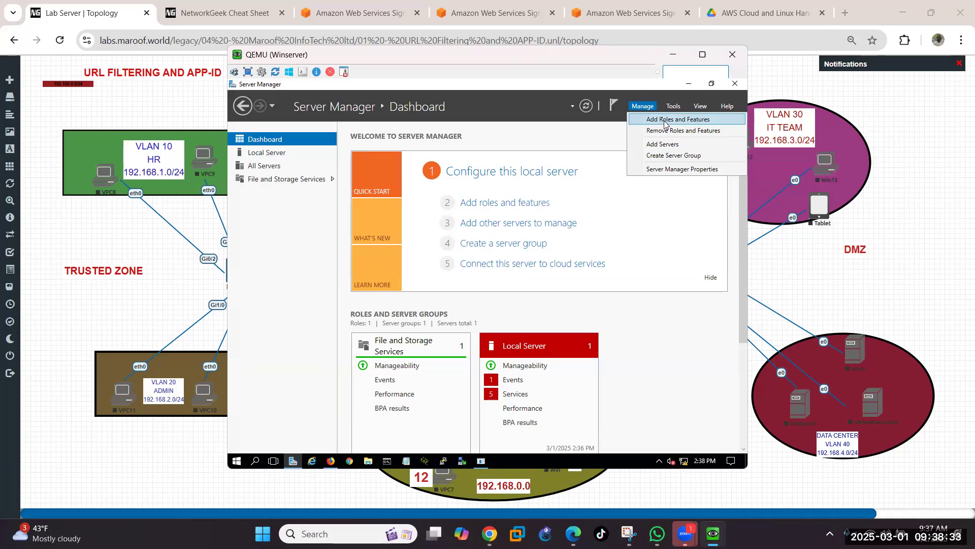
Step: Run Add Roles and Features as a role-based install on the local server and tick Active Directory Domain Services
{"action": "left_click", "coordinate": [663, 120]}
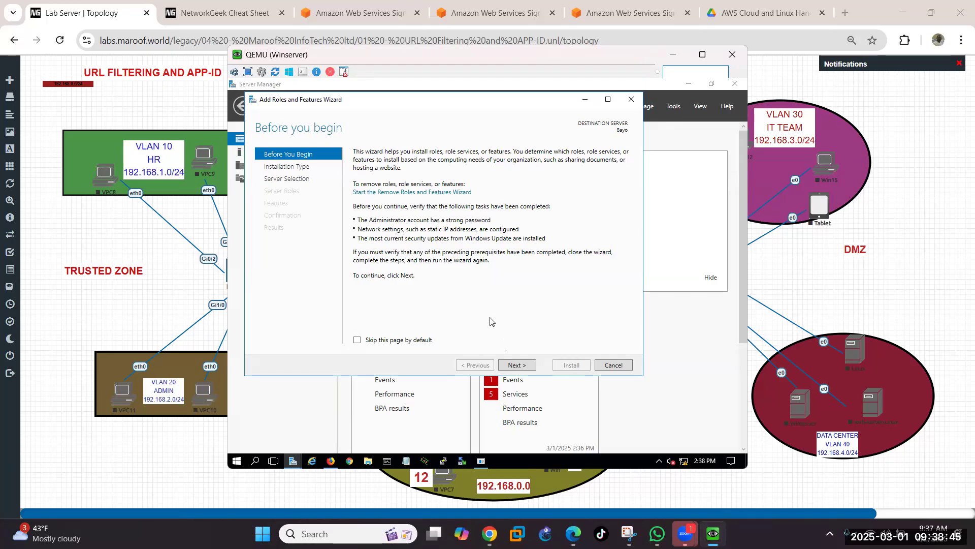
{"action": "left_click", "coordinate": [515, 366]}
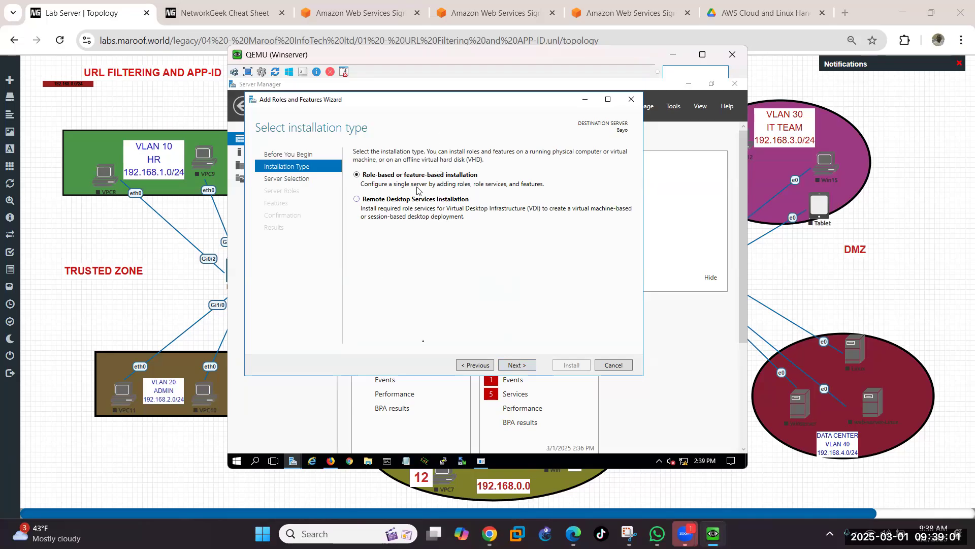
{"action": "left_click", "coordinate": [521, 365]}
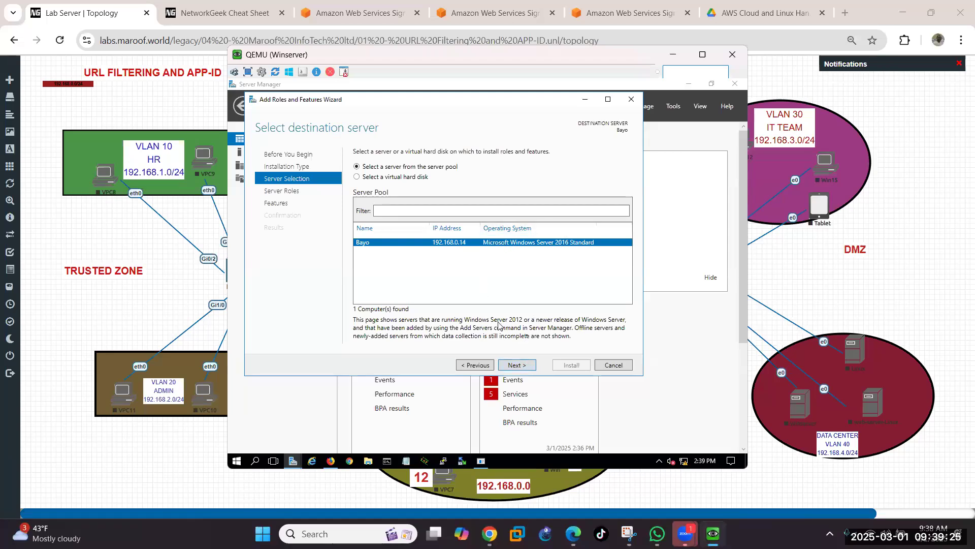
{"action": "left_click", "coordinate": [519, 366]}
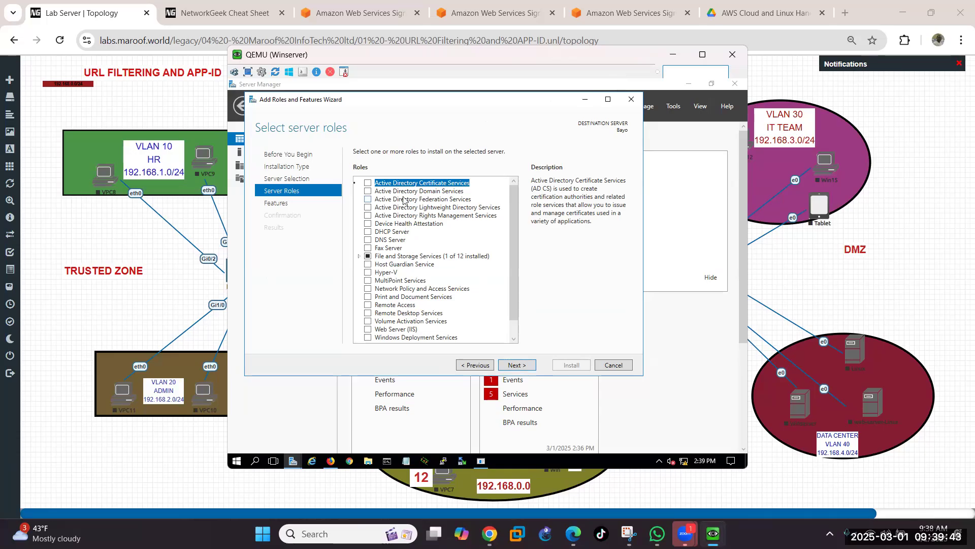
{"action": "left_click", "coordinate": [367, 192]}
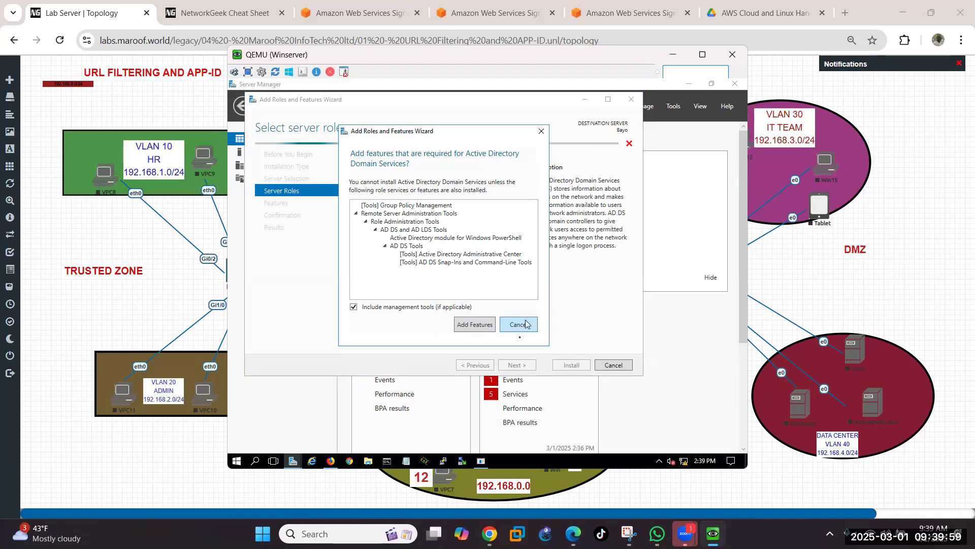
Step: Accept the AD DS required features, pass the Features and AD DS pages, and install
{"action": "left_click", "coordinate": [474, 325]}
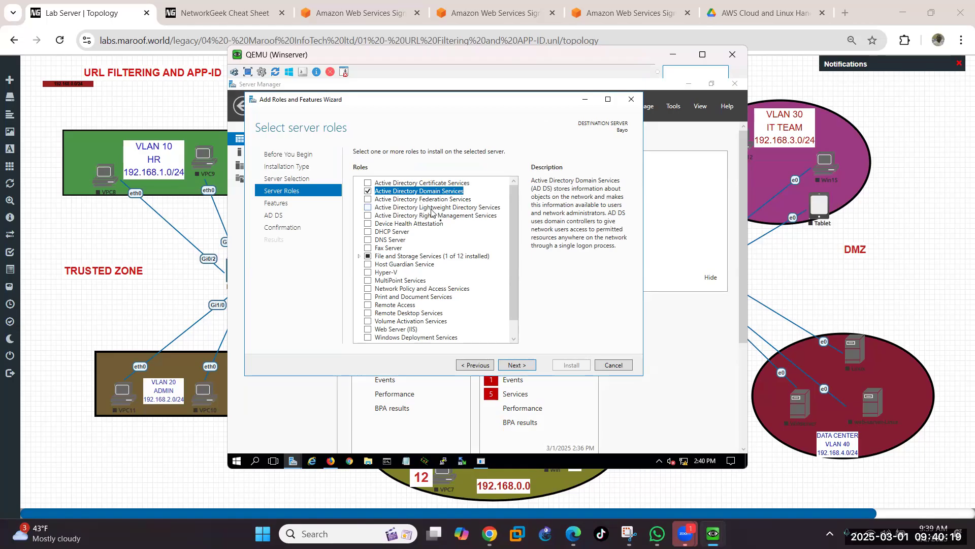
{"action": "left_click", "coordinate": [514, 365]}
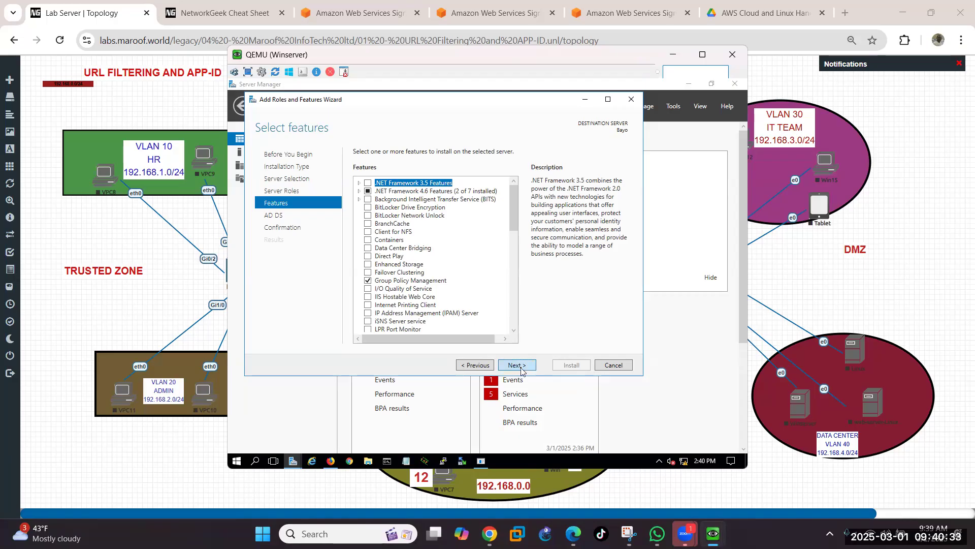
{"action": "left_click", "coordinate": [520, 366]}
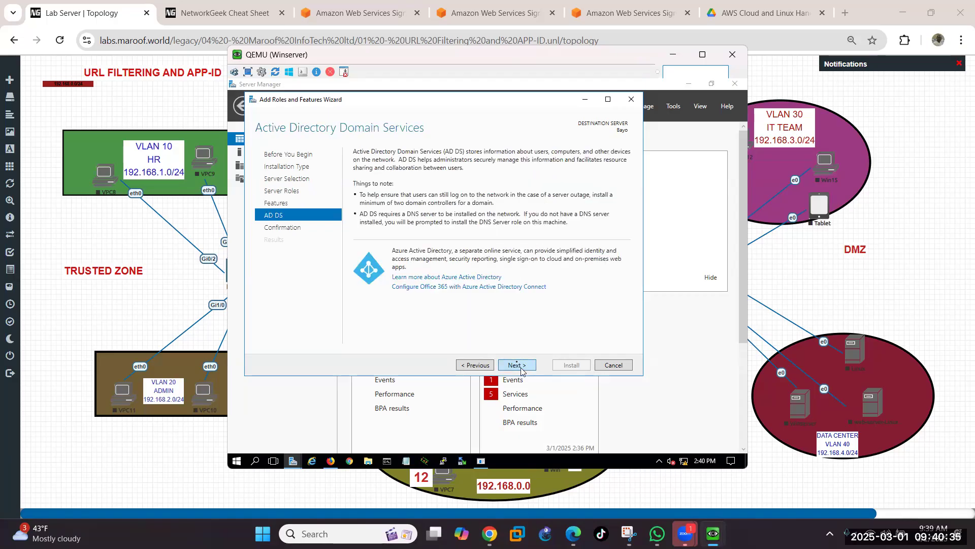
{"action": "left_click", "coordinate": [518, 365]}
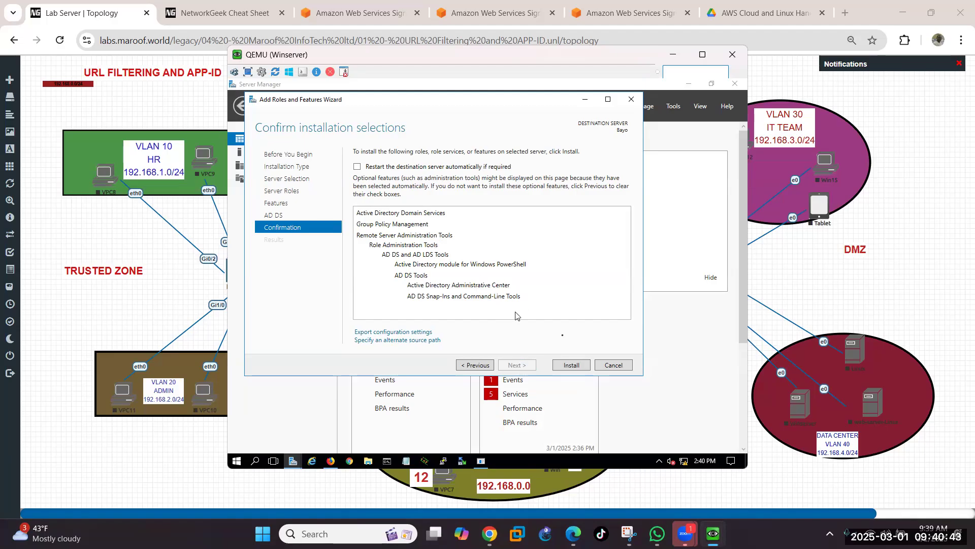
{"action": "left_click", "coordinate": [574, 364]}
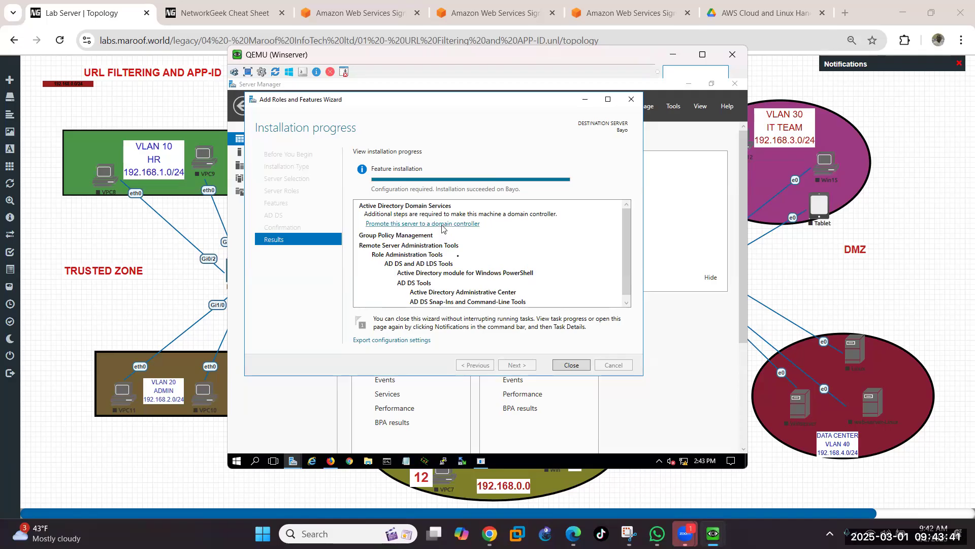
Step: Close the completed roles wizard and bring Server Manager back in front of Firefox
{"action": "left_click", "coordinate": [576, 368]}
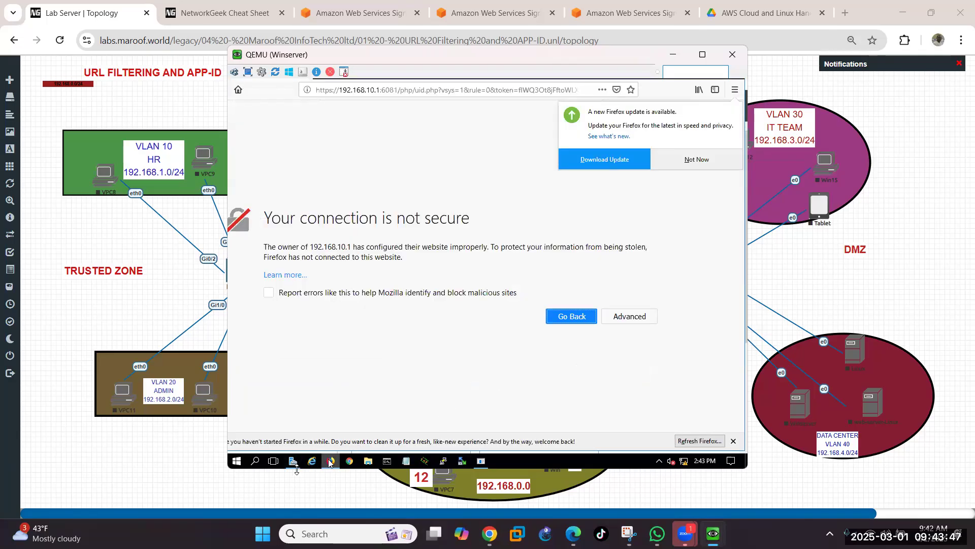
{"action": "left_click", "coordinate": [295, 462]}
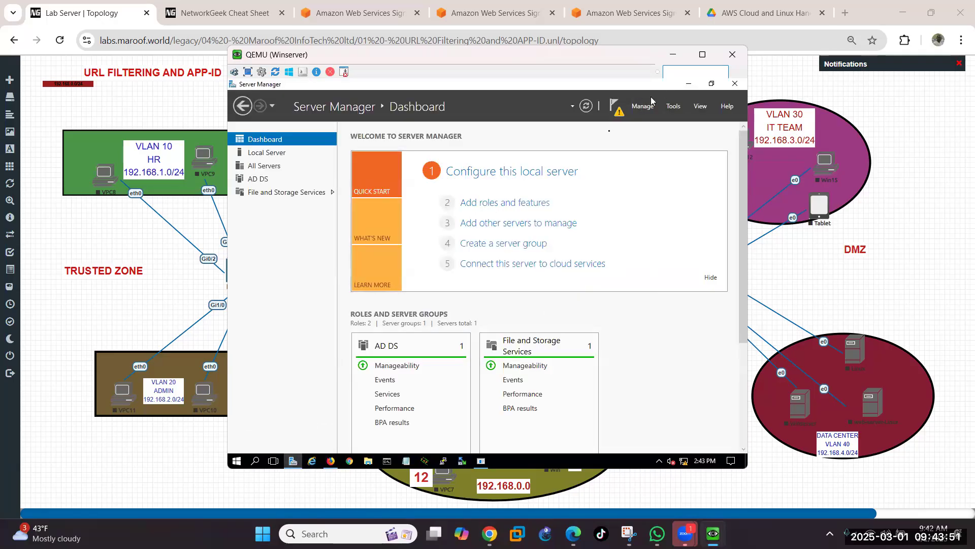
Step: From the notifications flag, choose 'Promote this server to a domain controller'
{"action": "left_click", "coordinate": [619, 112]}
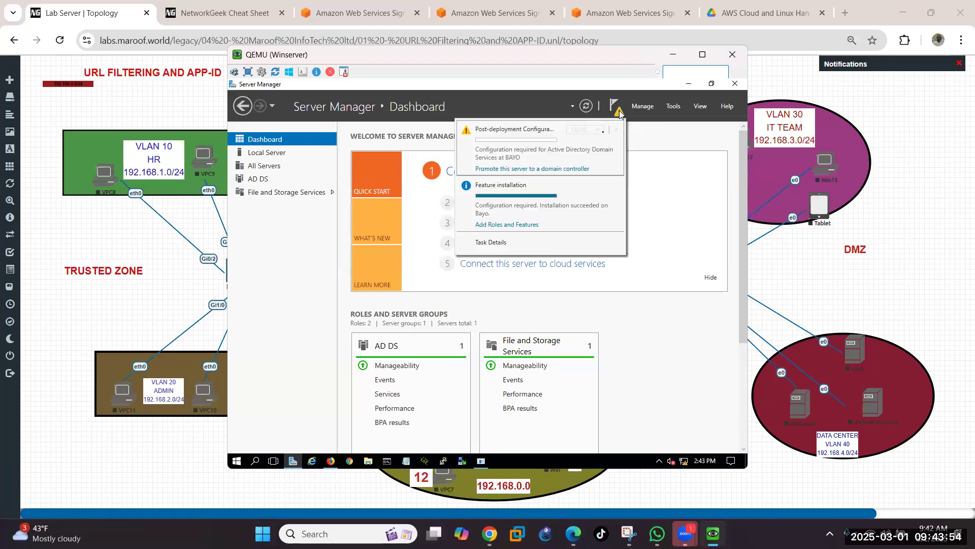
{"action": "left_click", "coordinate": [534, 170]}
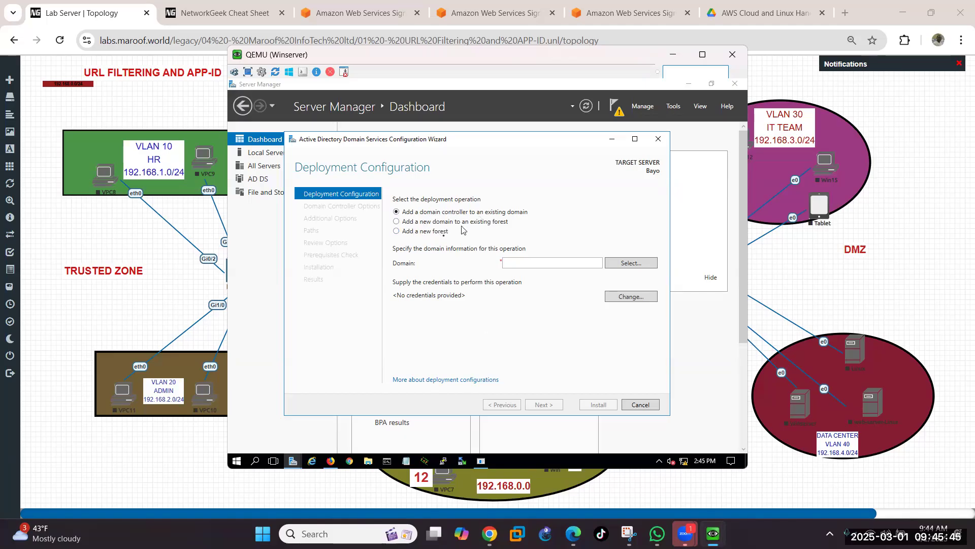
Step: Choose 'Add a new forest' with root domain name maroof.com and continue
{"action": "left_click", "coordinate": [397, 231]}
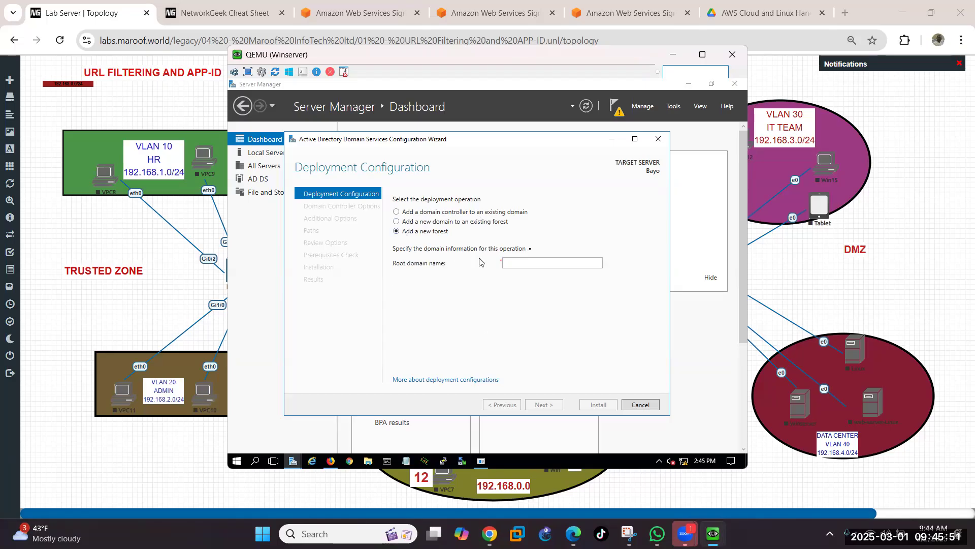
{"action": "left_click", "coordinate": [530, 262]}
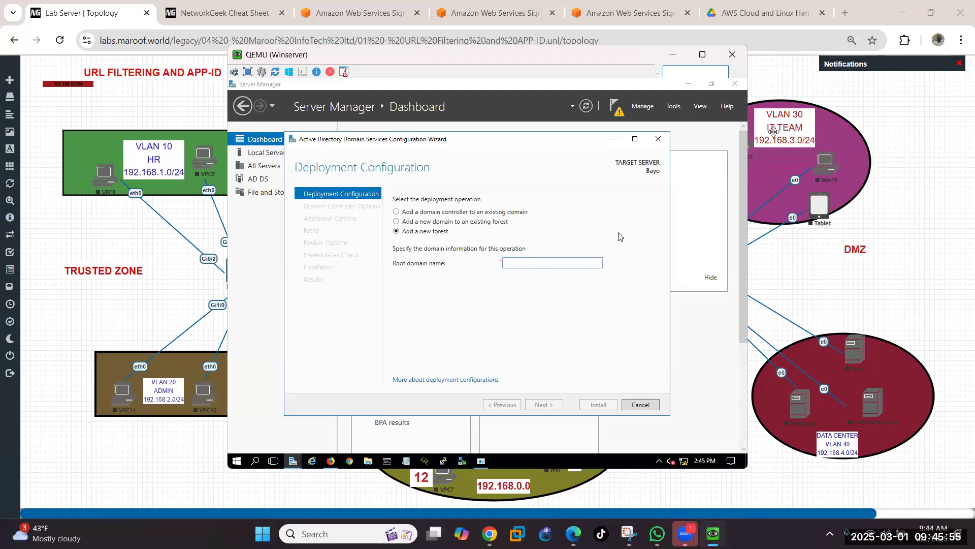
{"action": "type", "text": "mar"}
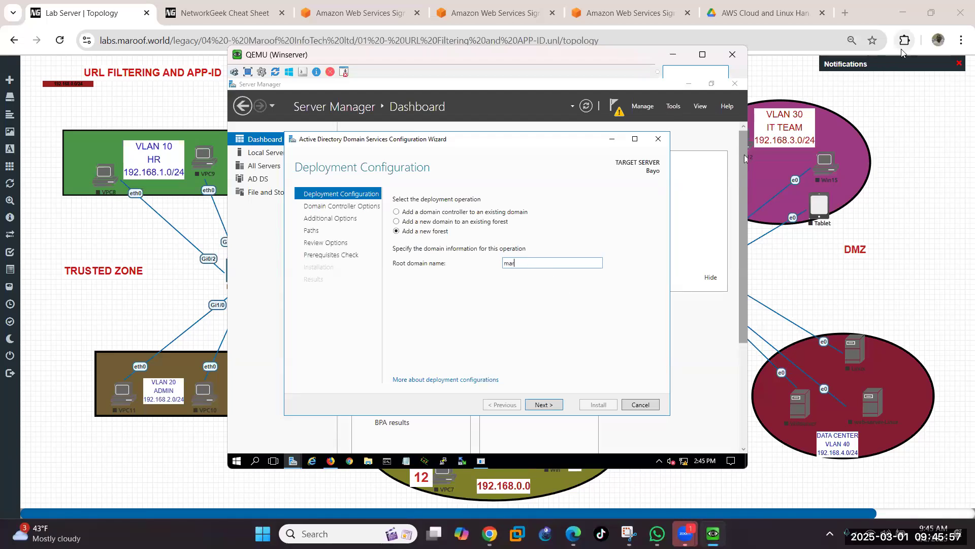
{"action": "type", "text": "oof.com"}
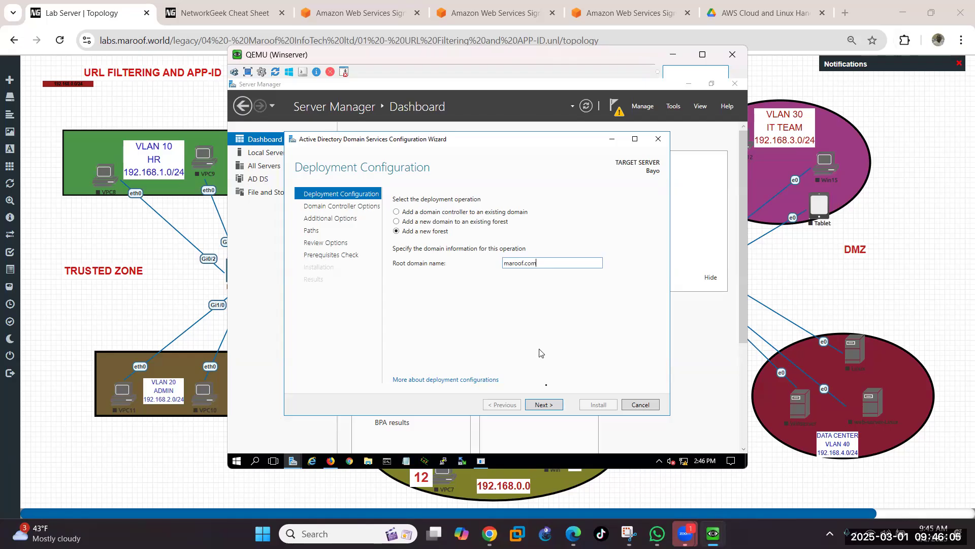
{"action": "left_click", "coordinate": [549, 404]}
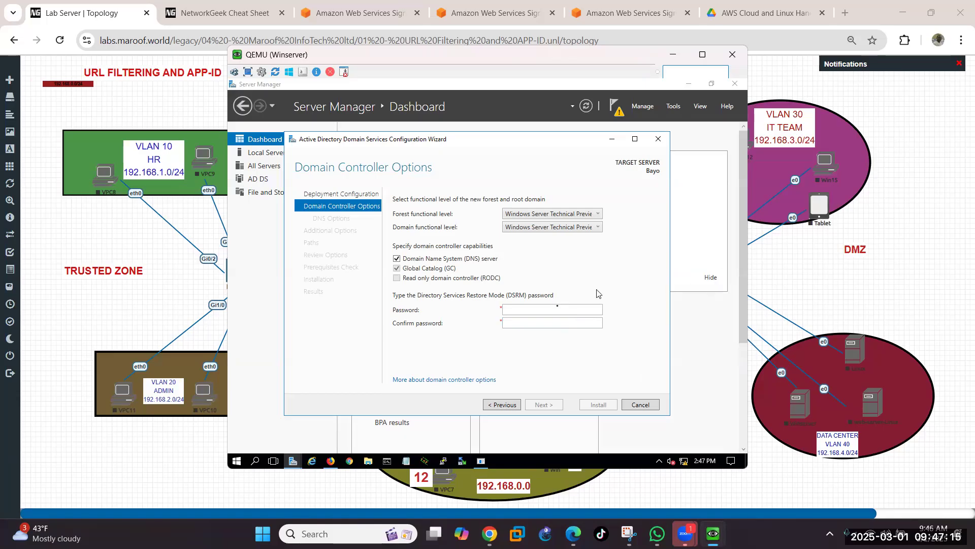
Step: Enter and confirm the Directory Services Restore Mode password, keeping DNS server and Global Catalog enabled
{"action": "left_click", "coordinate": [559, 307]}
{"action": "type", "text": "P@ssw0rd1"}
{"action": "key", "text": "Tab"}
{"action": "type", "text": "P@ssw0rd"}
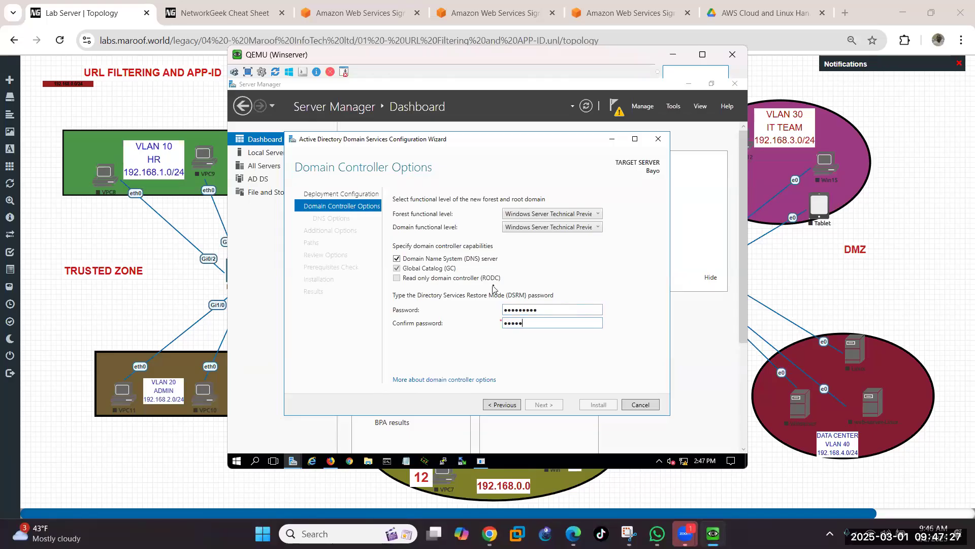
{"action": "type", "text": "d1"}
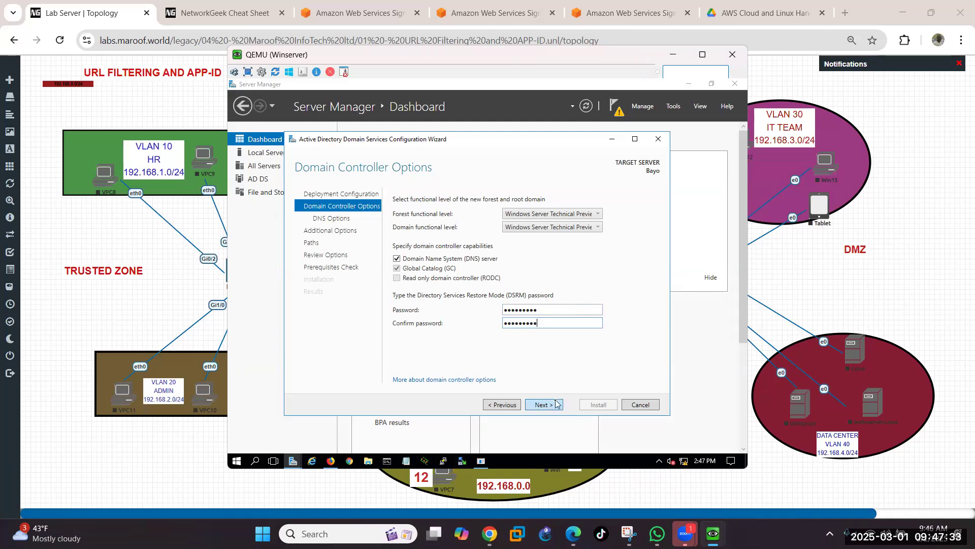
{"action": "left_click", "coordinate": [552, 407]}
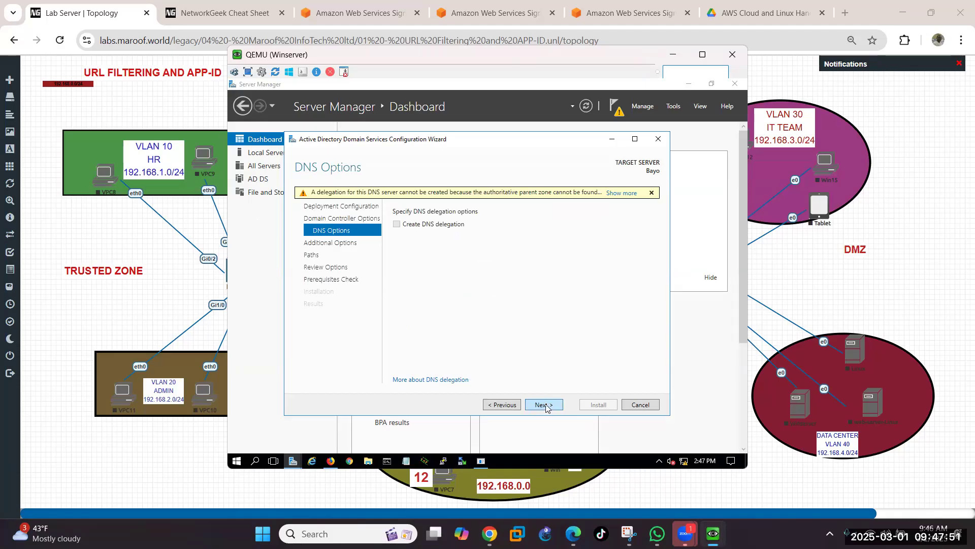
Step: Leave DNS delegation unset and continue to the Paths page, keeping NetBIOS name MAROOF
{"action": "left_click", "coordinate": [544, 405]}
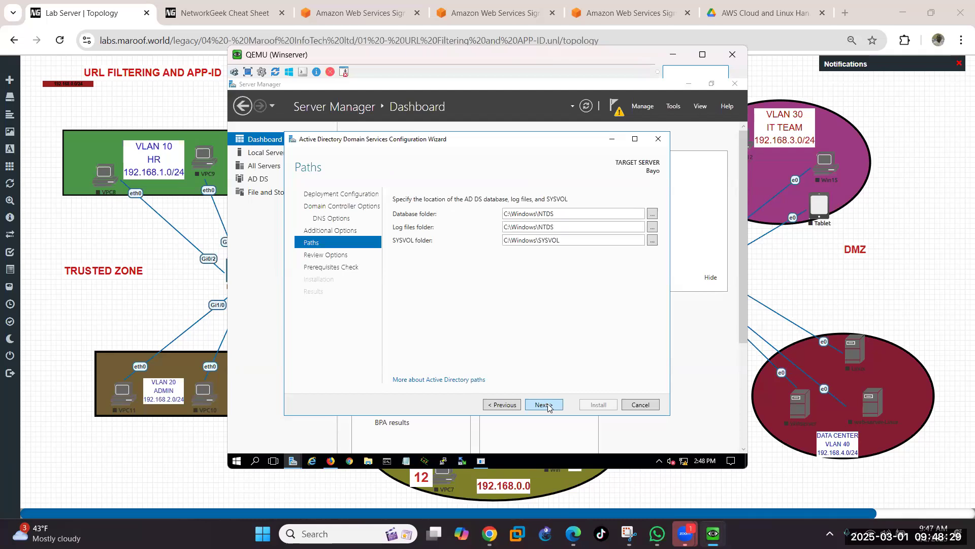
Step: Keep the C:\Windows\NTDS and C:\Windows\SYSVOL paths and run the prerequisites check
{"action": "left_click", "coordinate": [543, 405]}
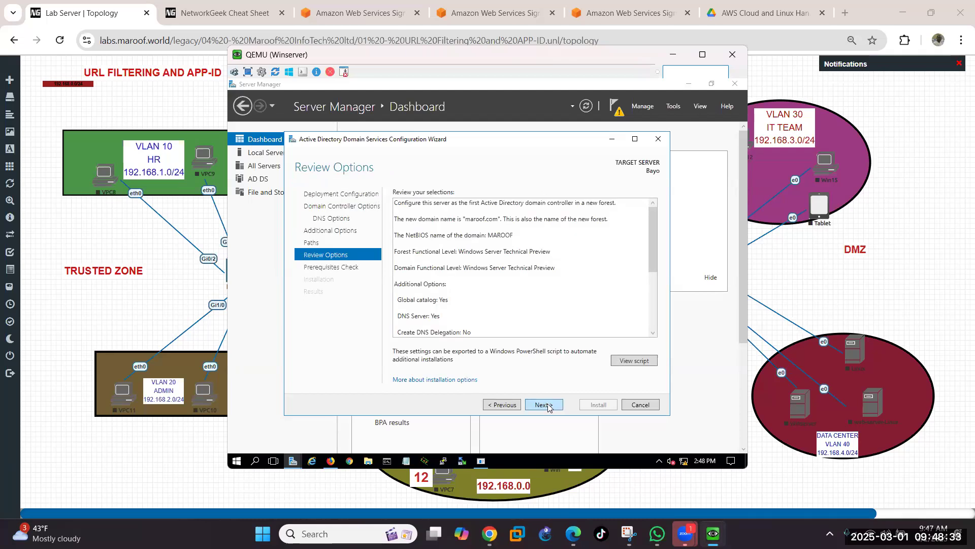
{"action": "left_click", "coordinate": [548, 405]}
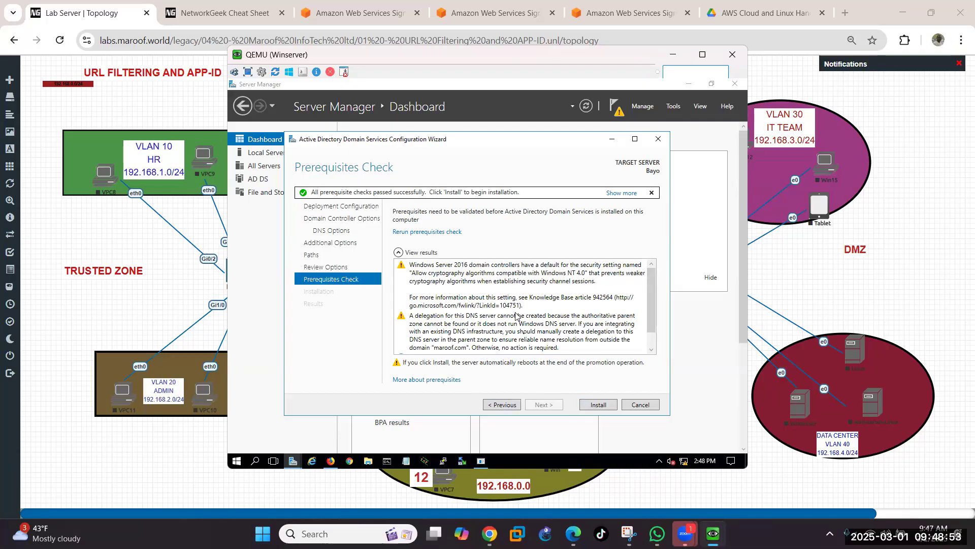
Step: Install AD DS to promote the server to a domain controller
{"action": "left_click", "coordinate": [599, 409]}
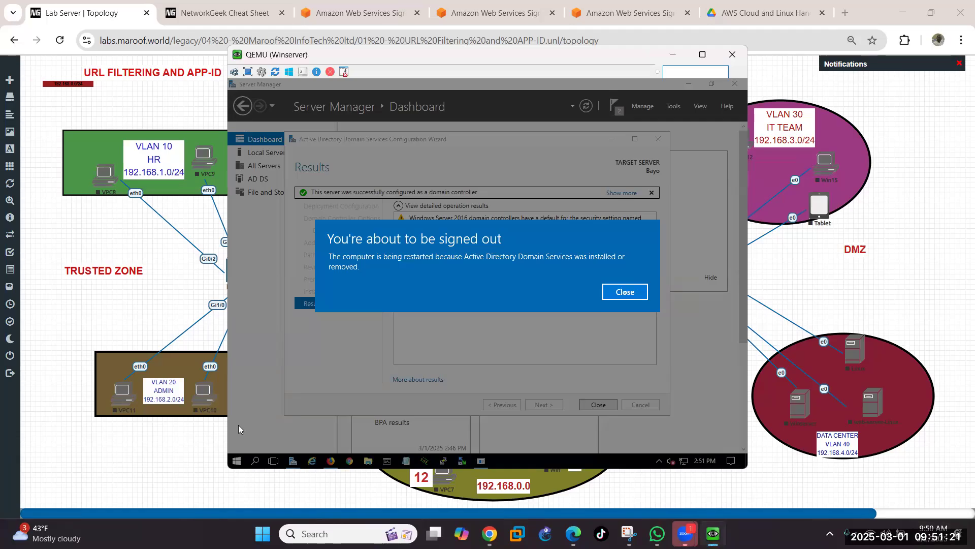
Step: Dismiss the sign-out notice and close the finished AD DS Configuration Wizard
{"action": "left_click", "coordinate": [625, 292]}
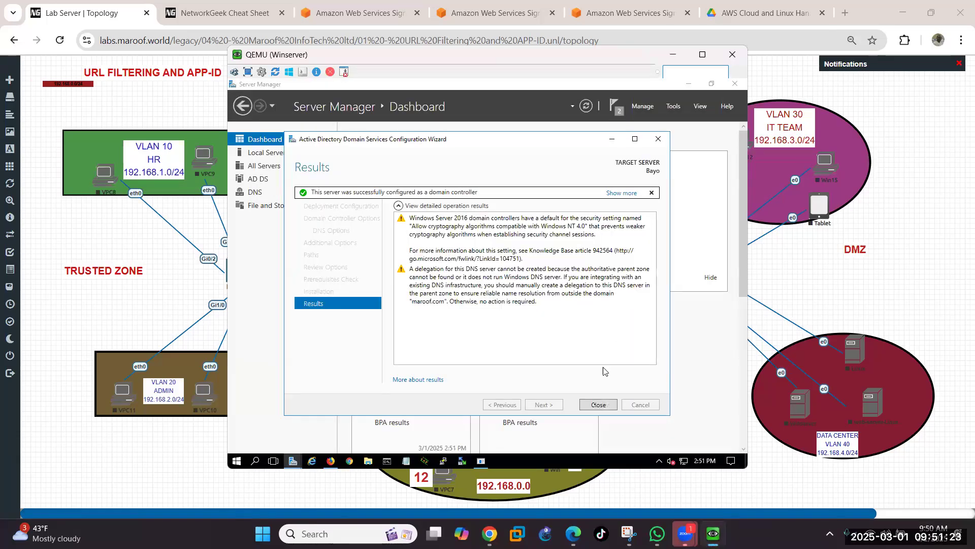
{"action": "left_click", "coordinate": [598, 405]}
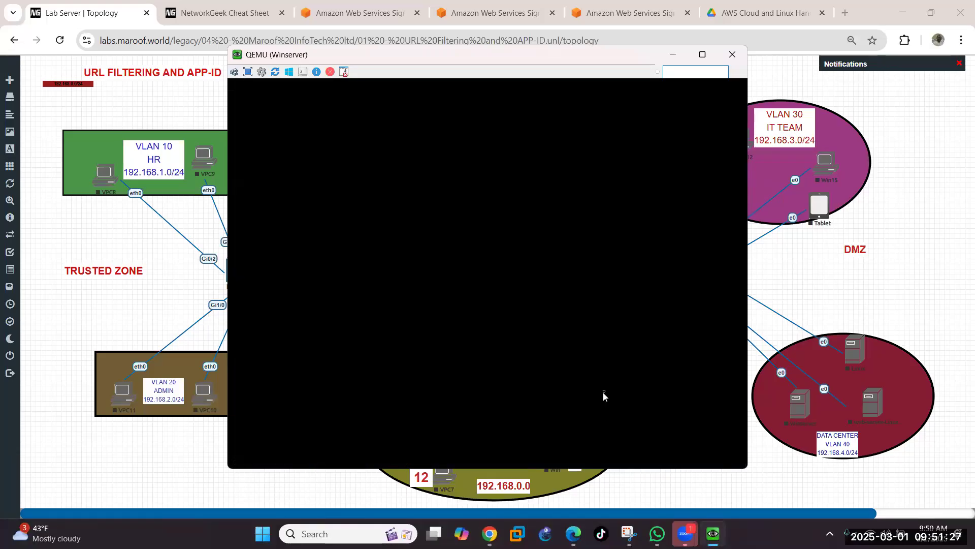
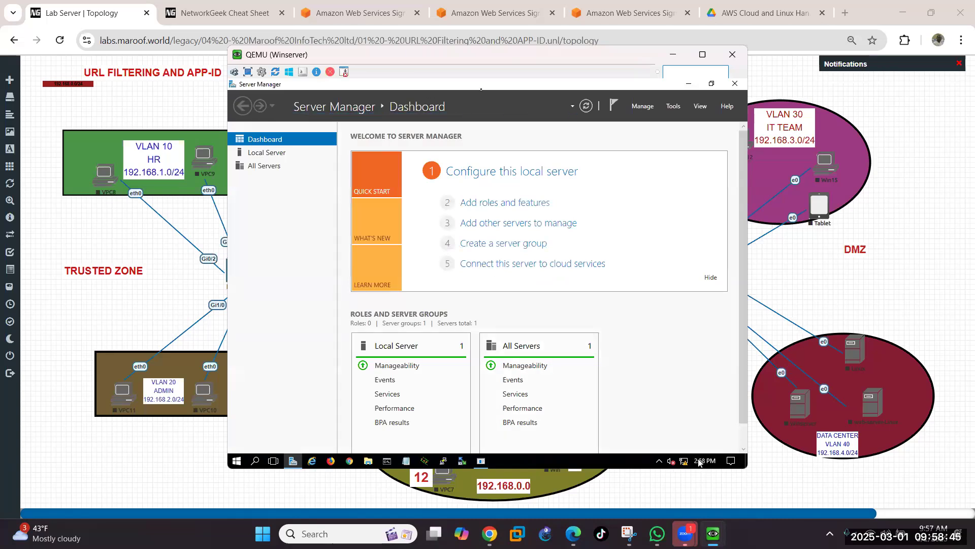
Step: Nudge the Winserver window aside and bring the Win client's VM window, showing the Palo Alto dashboard, to the front
{"action": "left_click_drag", "start_coordinate": [506, 56], "coordinate": [375, 58]}
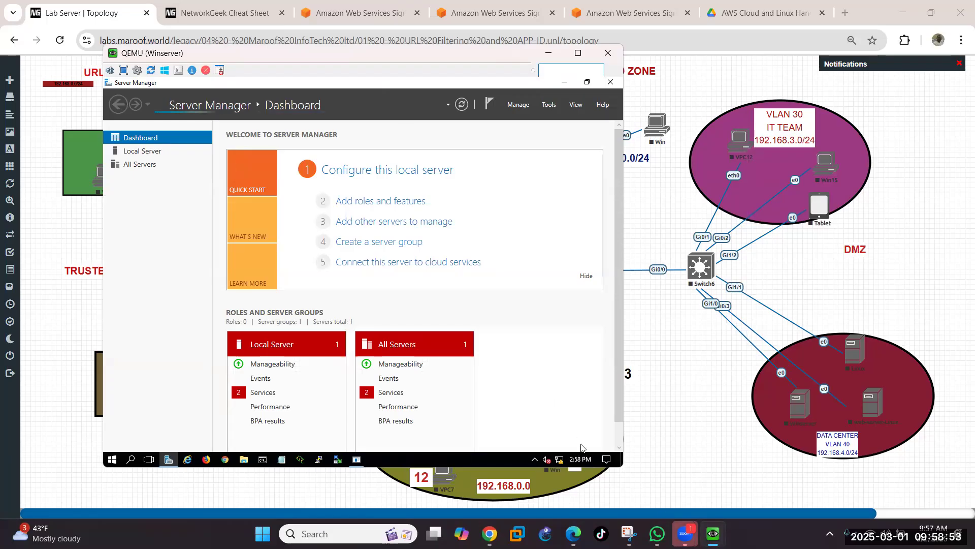
{"action": "mouse_move", "coordinate": [713, 533]}
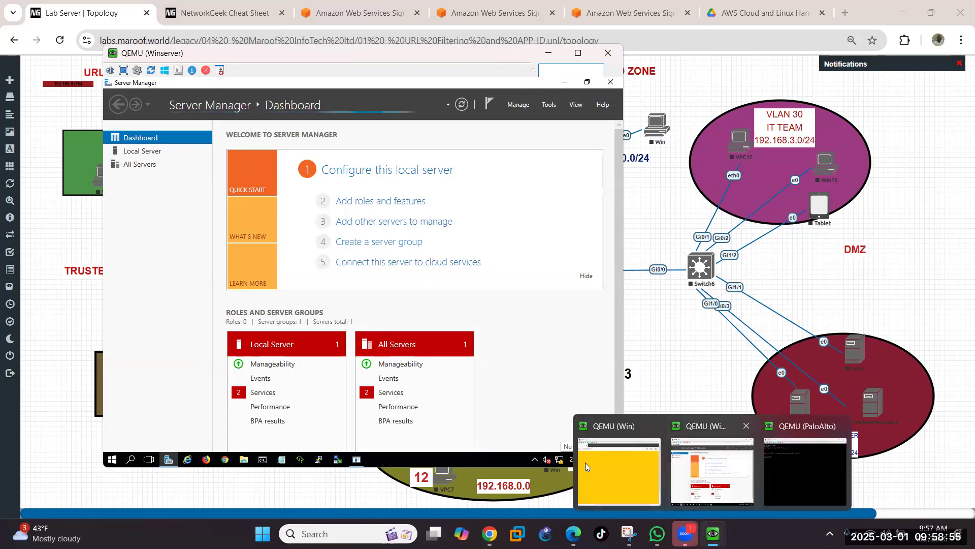
{"action": "left_click", "coordinate": [607, 469]}
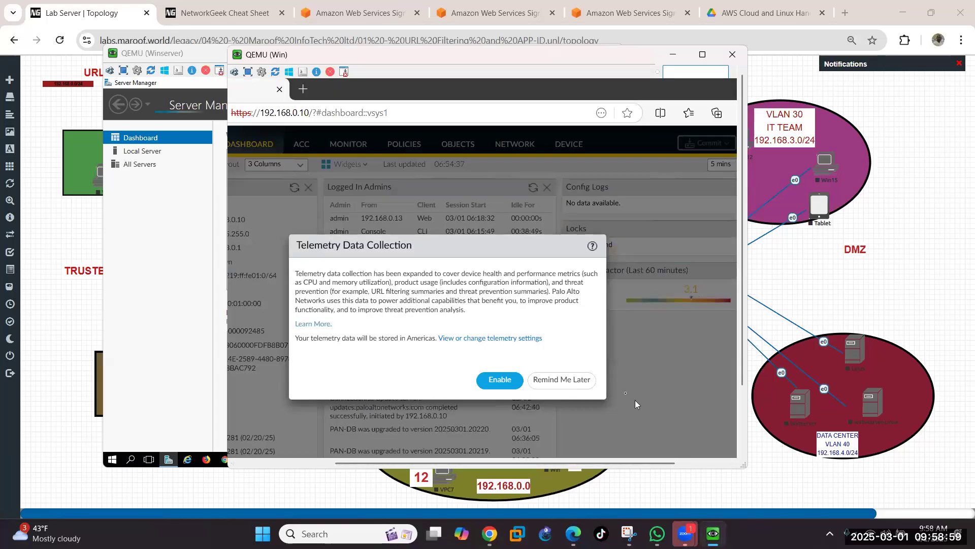
Step: Choose Remind Me Later on the telemetry prompt and scroll to the dashboard logs
{"action": "left_click", "coordinate": [550, 381]}
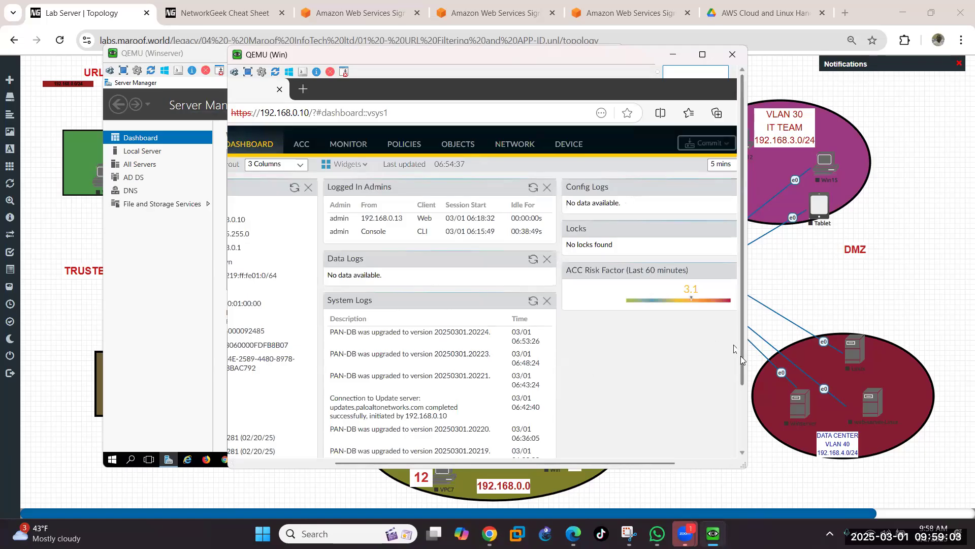
{"action": "left_click_drag", "start_coordinate": [741, 366], "coordinate": [739, 421]}
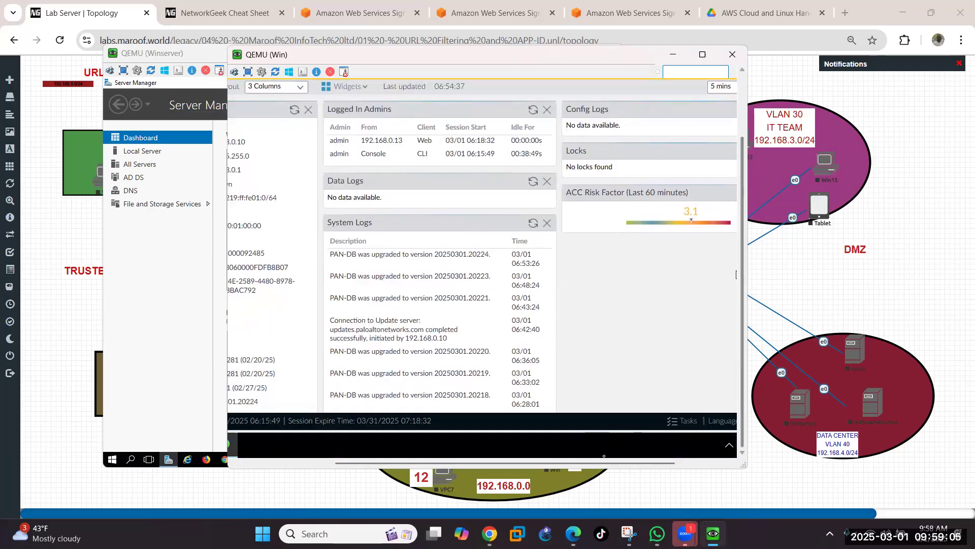
{"action": "left_click_drag", "start_coordinate": [614, 460], "coordinate": [697, 467]}
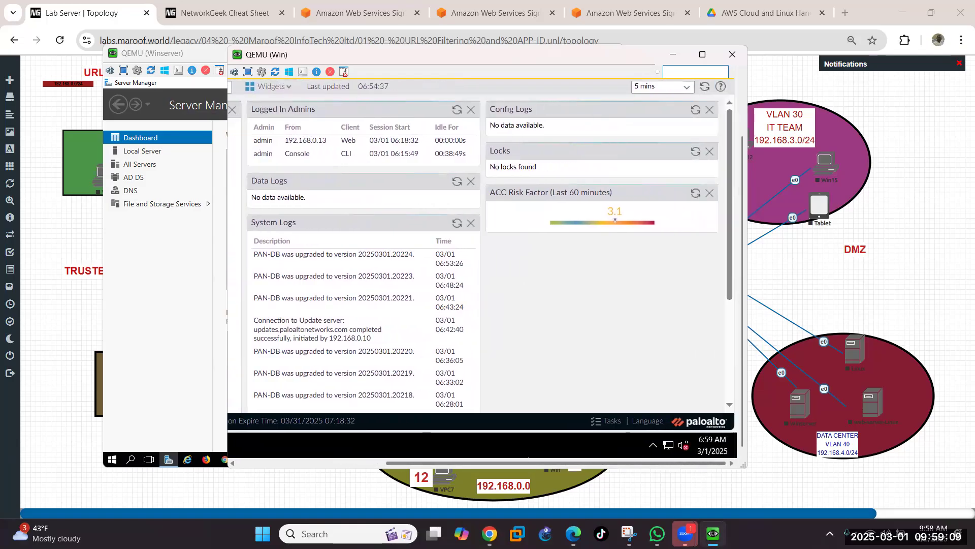
Step: Open the Win client's date and time settings, toggling Set time automatically off and back on
{"action": "left_click", "coordinate": [711, 445]}
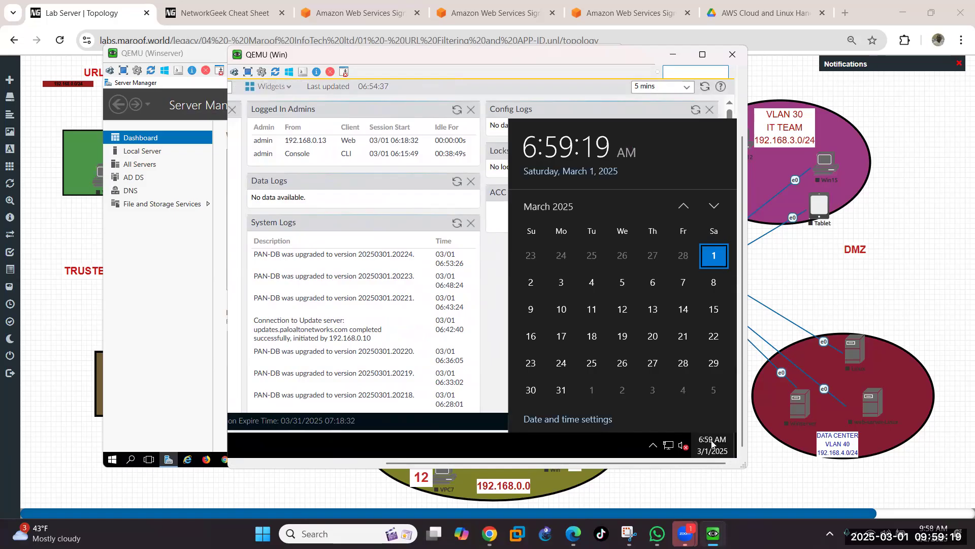
{"action": "left_click", "coordinate": [571, 420]}
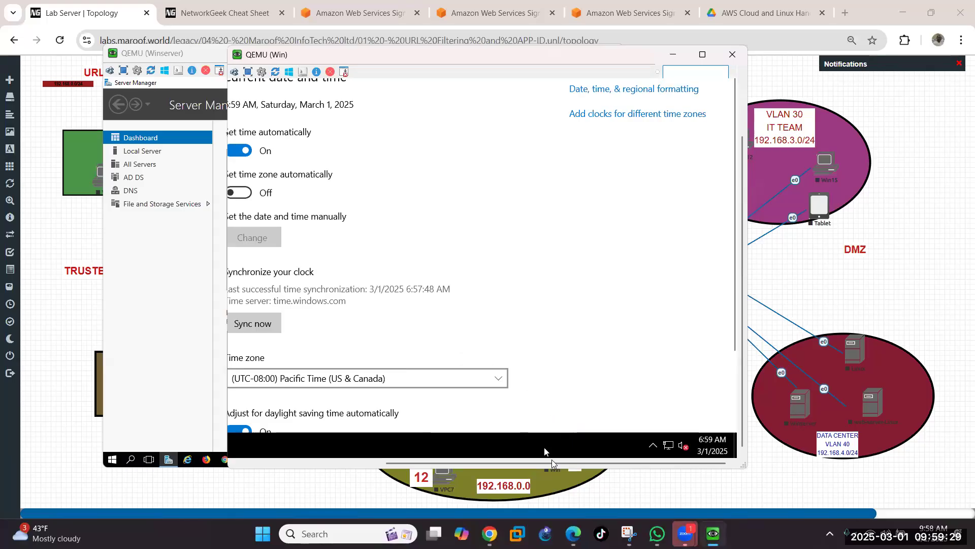
{"action": "left_click_drag", "start_coordinate": [552, 462], "coordinate": [497, 451]}
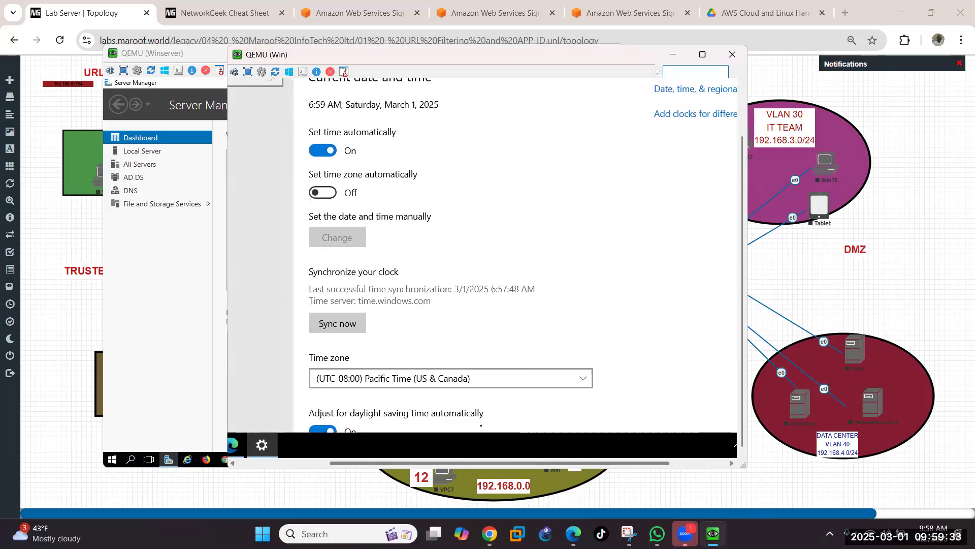
{"action": "left_click", "coordinate": [312, 155]}
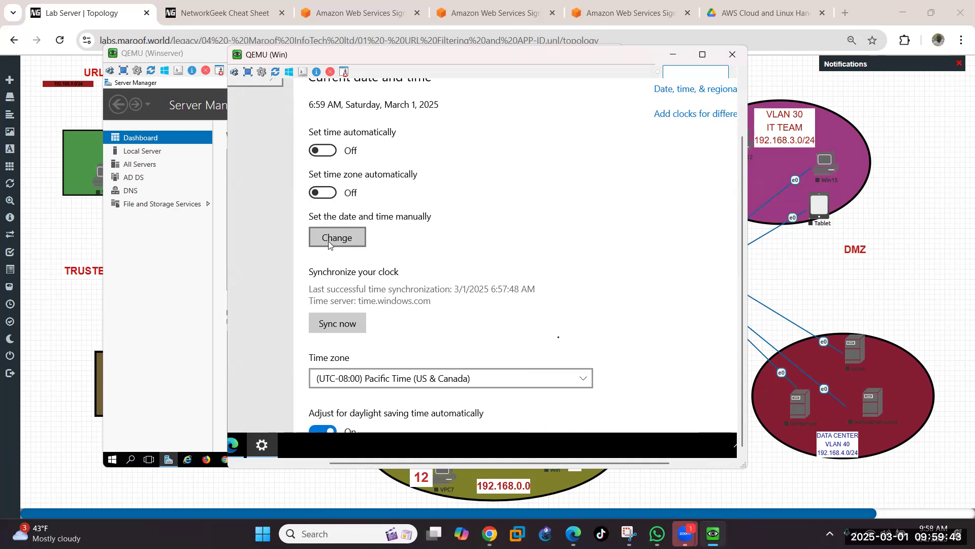
{"action": "scroll", "coordinate": [539, 335], "scroll_direction": "down", "scroll_amount": 1}
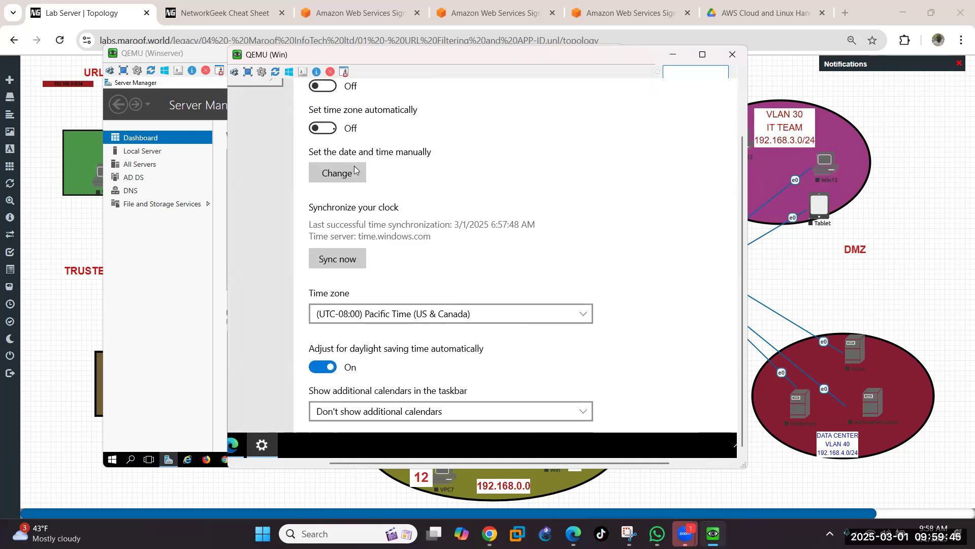
{"action": "scroll", "coordinate": [318, 104], "scroll_direction": "up", "scroll_amount": 1}
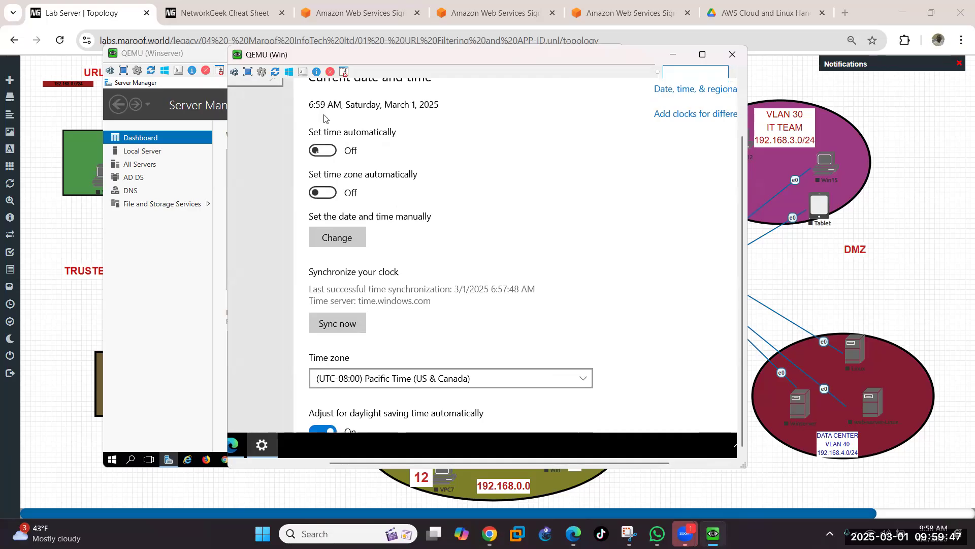
{"action": "left_click", "coordinate": [318, 151]}
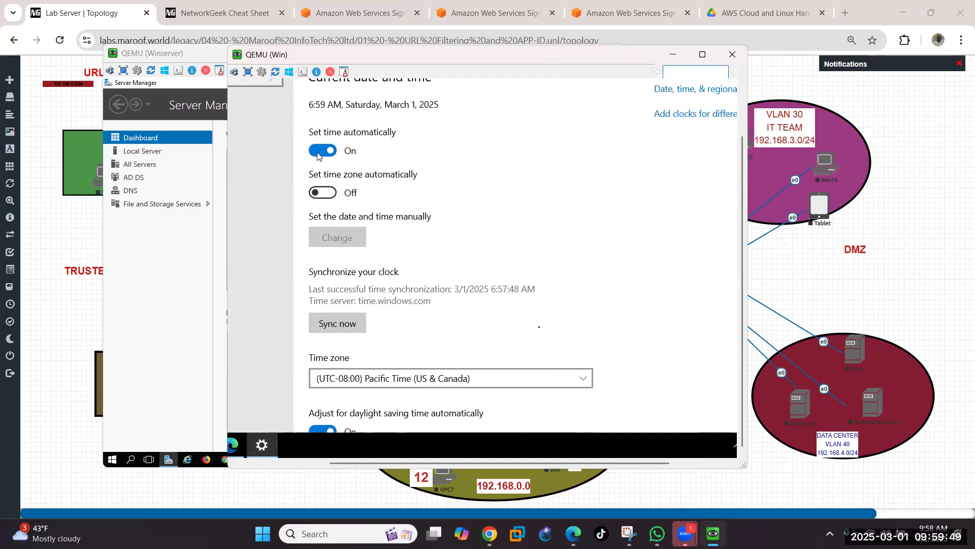
{"action": "scroll", "coordinate": [546, 340], "scroll_direction": "down", "scroll_amount": 2}
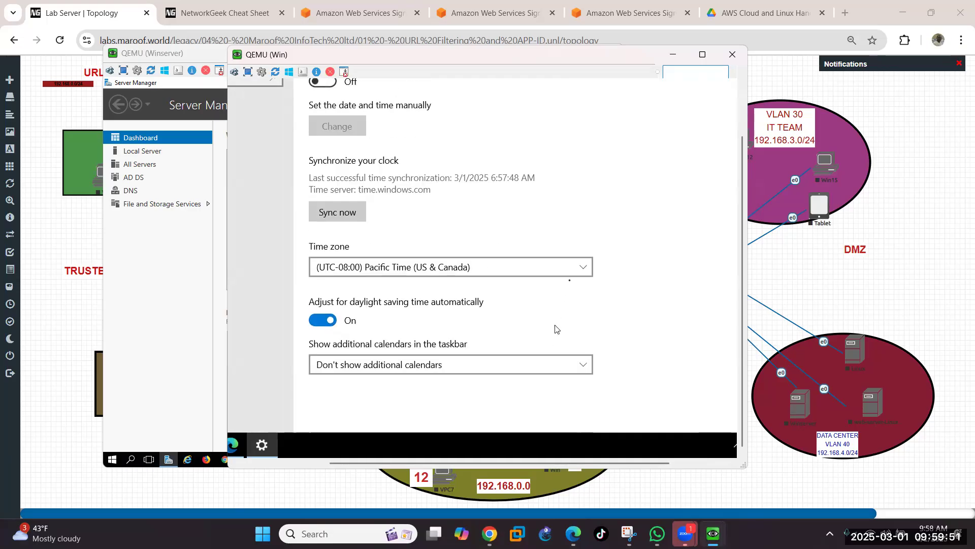
Step: Set the Win client's time zone to (UTC-05:00) Eastern Time (US & Canada)
{"action": "left_click", "coordinate": [575, 271]}
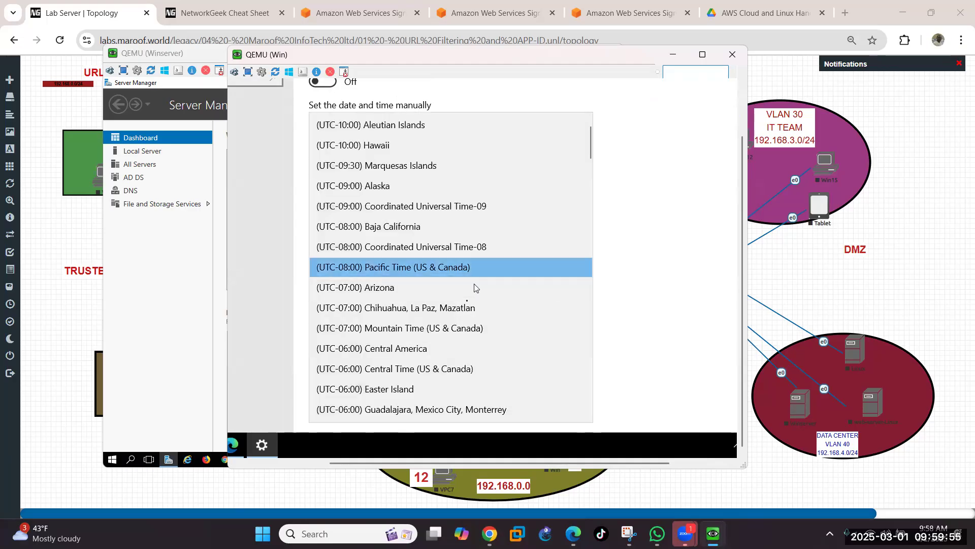
{"action": "scroll", "coordinate": [464, 303], "scroll_direction": "down", "scroll_amount": 2}
{"action": "scroll", "coordinate": [465, 303], "scroll_direction": "down", "scroll_amount": 3}
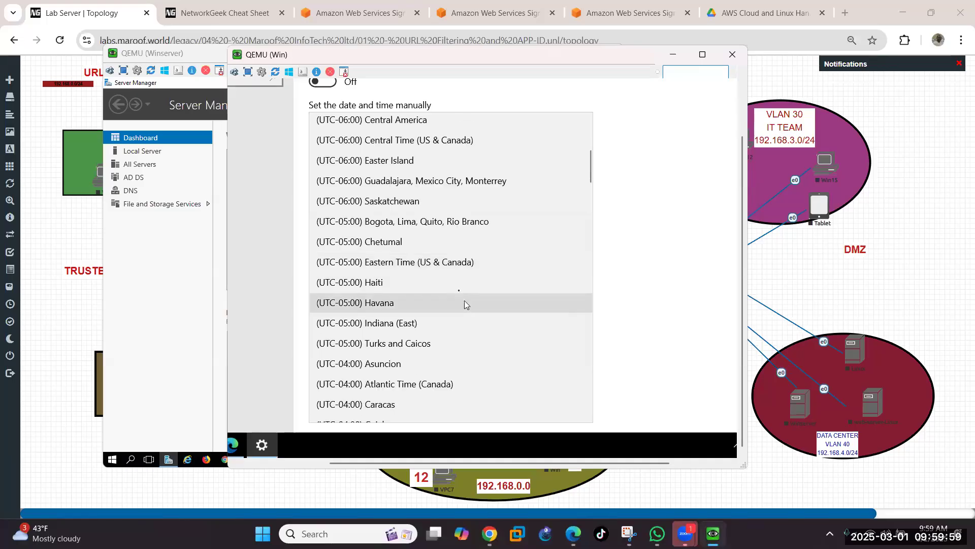
{"action": "left_click", "coordinate": [456, 262]}
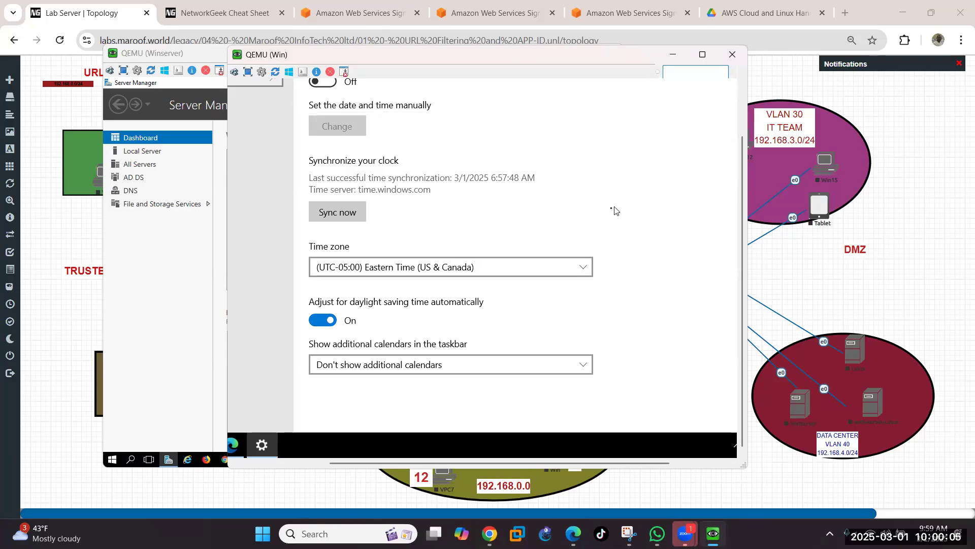
{"action": "scroll", "coordinate": [615, 211], "scroll_direction": "up", "scroll_amount": 3}
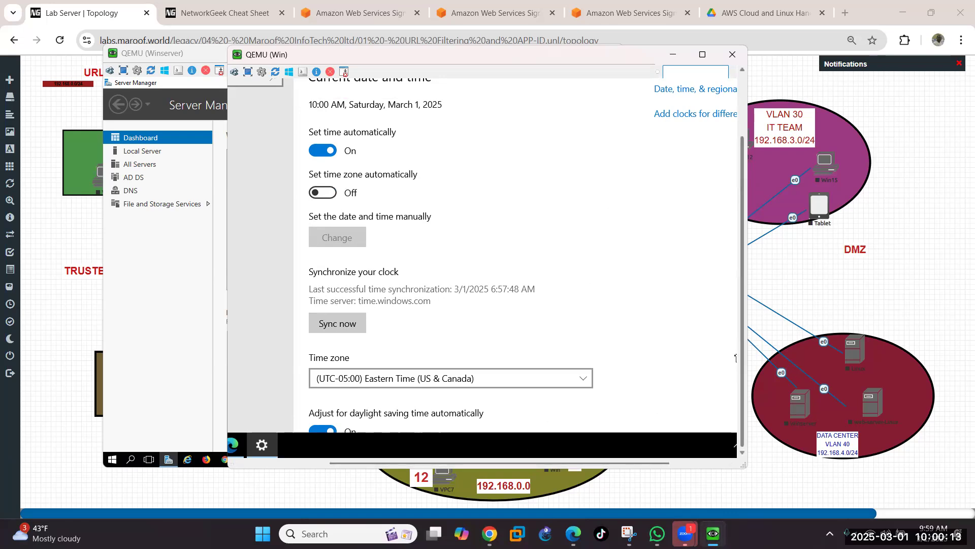
{"action": "scroll", "coordinate": [739, 353], "scroll_direction": "up", "scroll_amount": 1}
{"action": "scroll", "coordinate": [731, 299], "scroll_direction": "up", "scroll_amount": 3}
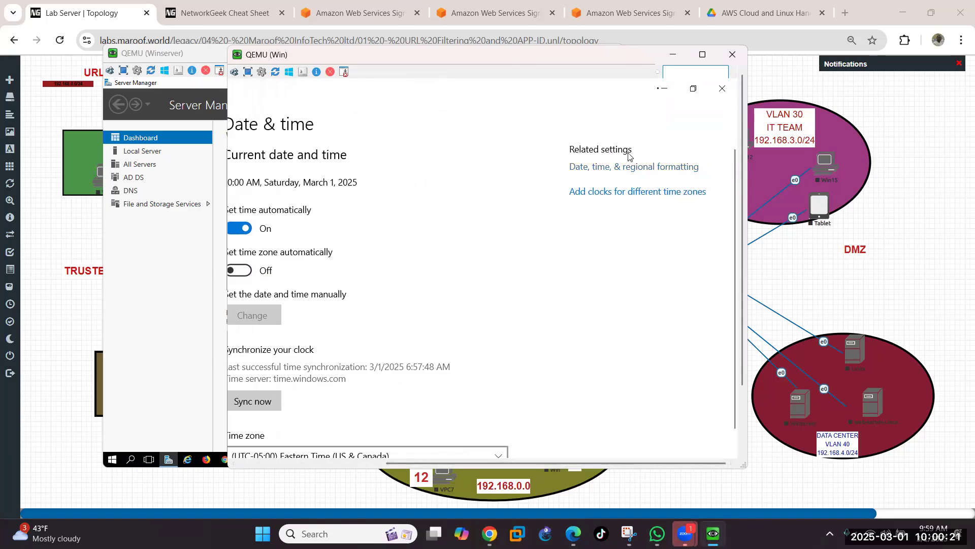
Step: Minimize the client's Settings and VM windows, then open the server's date and time settings
{"action": "left_click", "coordinate": [663, 94]}
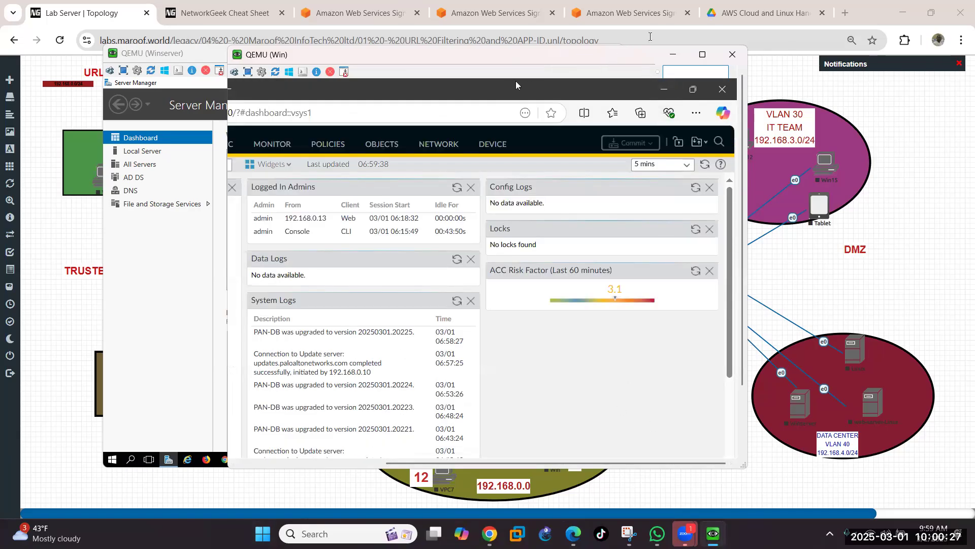
{"action": "left_click", "coordinate": [675, 55]}
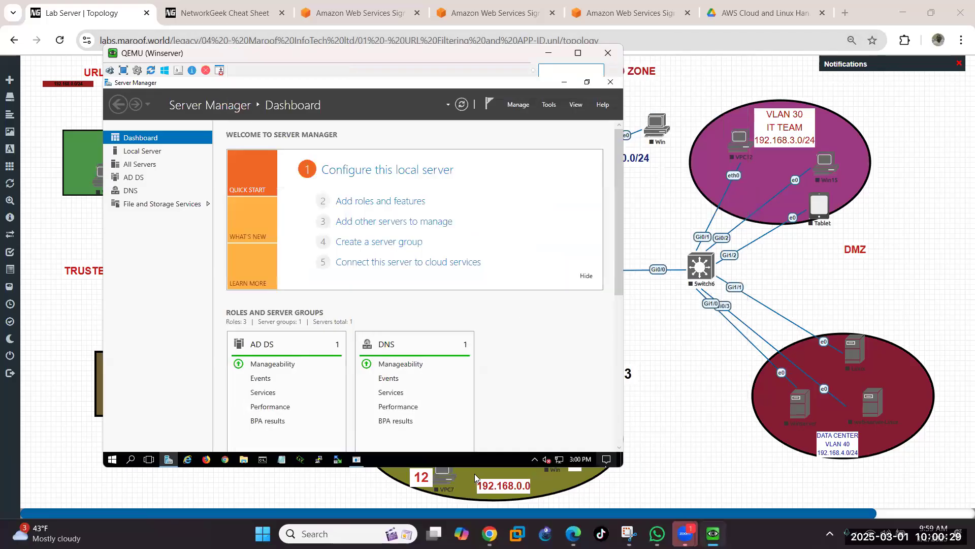
{"action": "left_click", "coordinate": [579, 460]}
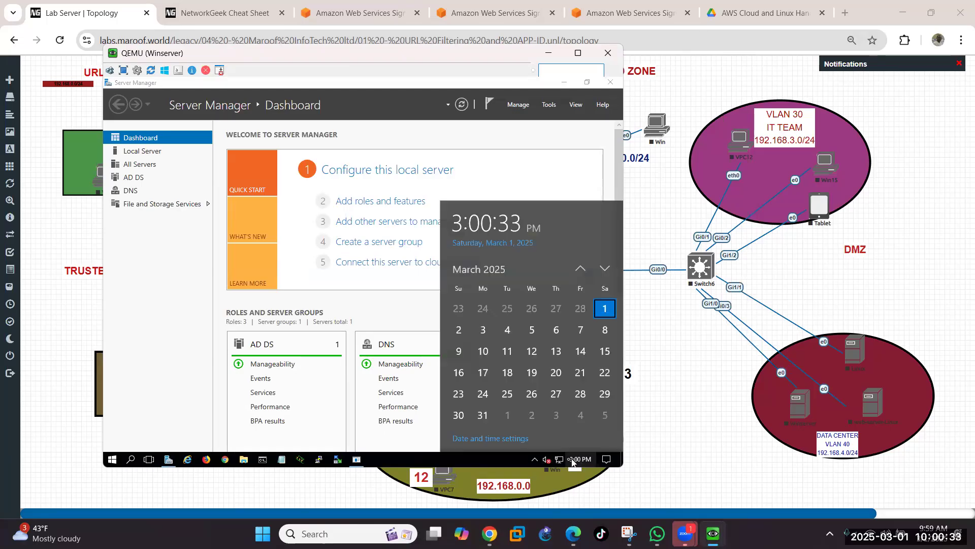
{"action": "left_click", "coordinate": [498, 439]}
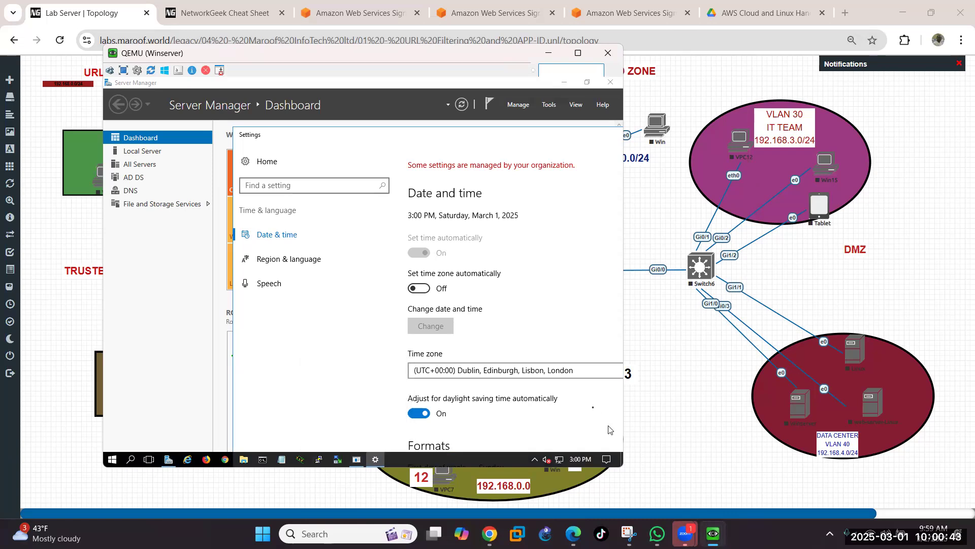
Step: Set the server's time zone to (UTC-05:00) Eastern Time (US & Canada) and bring Server Manager back up
{"action": "left_click", "coordinate": [538, 376]}
{"action": "scroll", "coordinate": [526, 400], "scroll_direction": "down", "scroll_amount": 3}
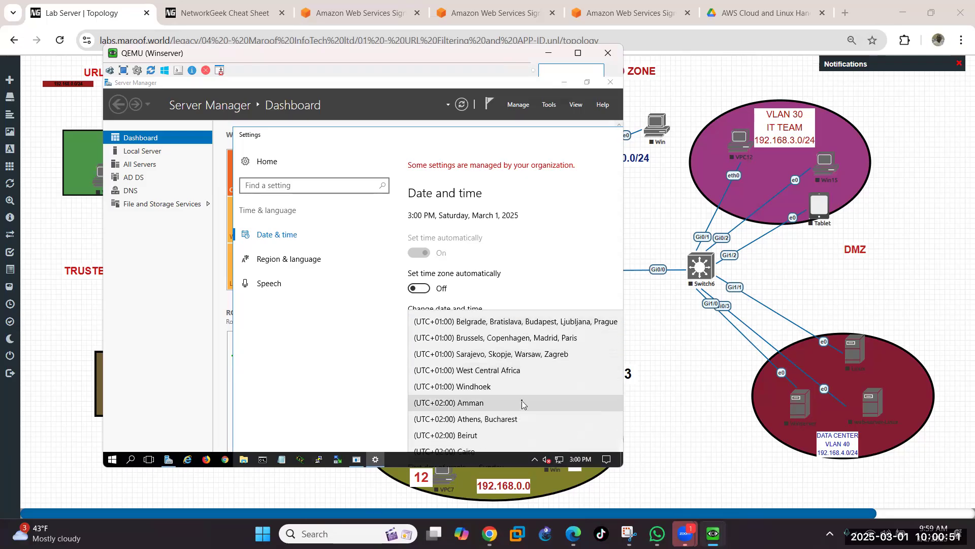
{"action": "scroll", "coordinate": [522, 404], "scroll_direction": "down", "scroll_amount": 4}
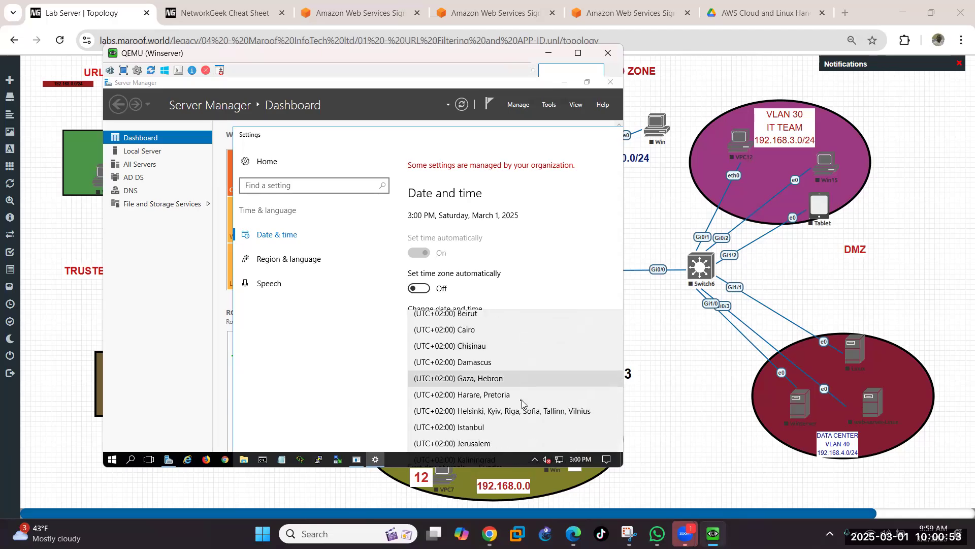
{"action": "scroll", "coordinate": [522, 404], "scroll_direction": "down", "scroll_amount": 1}
{"action": "scroll", "coordinate": [521, 403], "scroll_direction": "down", "scroll_amount": 4}
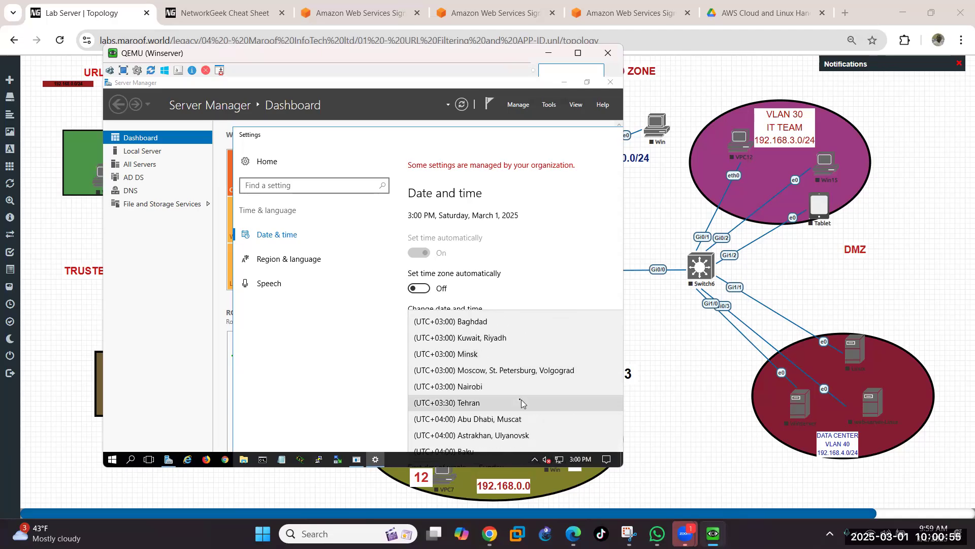
{"action": "scroll", "coordinate": [521, 403], "scroll_direction": "down", "scroll_amount": 1}
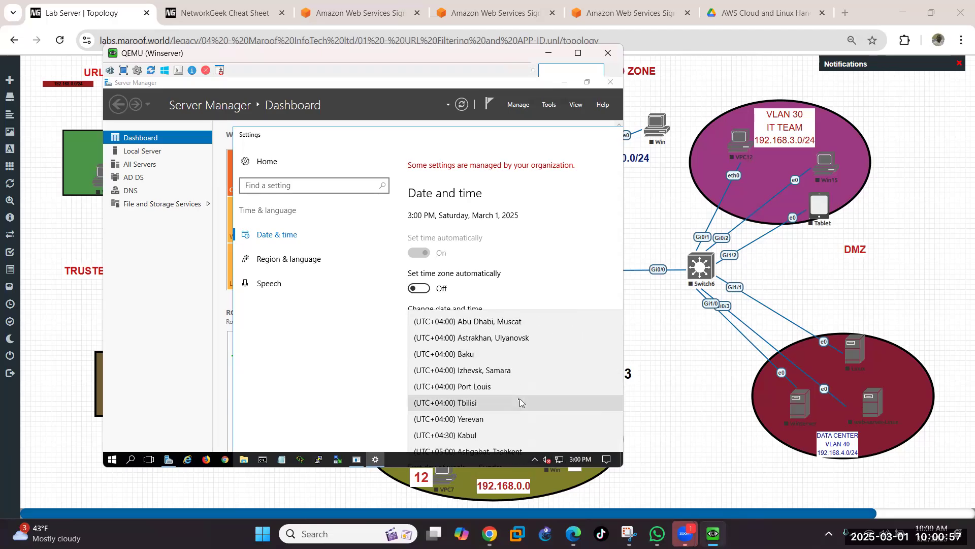
{"action": "scroll", "coordinate": [521, 403], "scroll_direction": "down", "scroll_amount": 2}
{"action": "scroll", "coordinate": [519, 401], "scroll_direction": "down", "scroll_amount": 5}
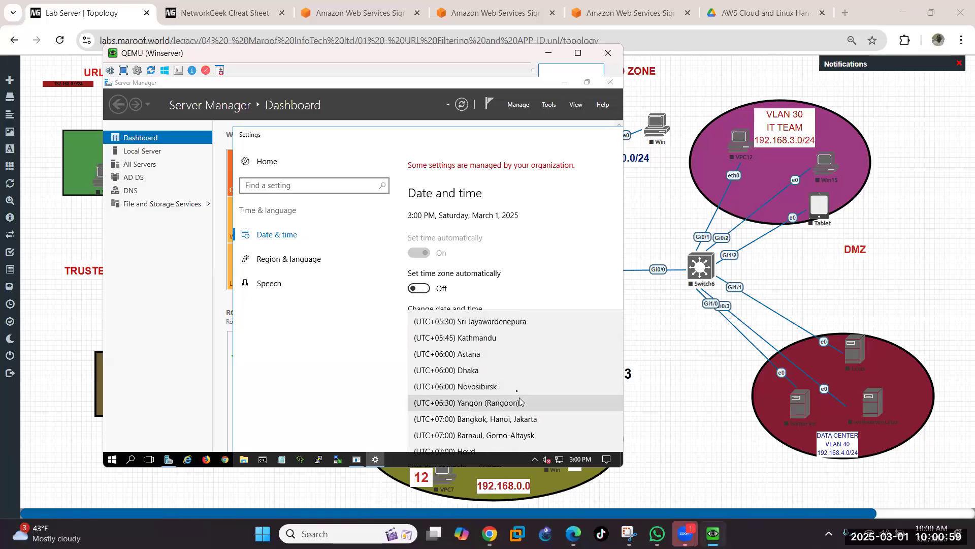
{"action": "scroll", "coordinate": [516, 391], "scroll_direction": "down", "scroll_amount": 4}
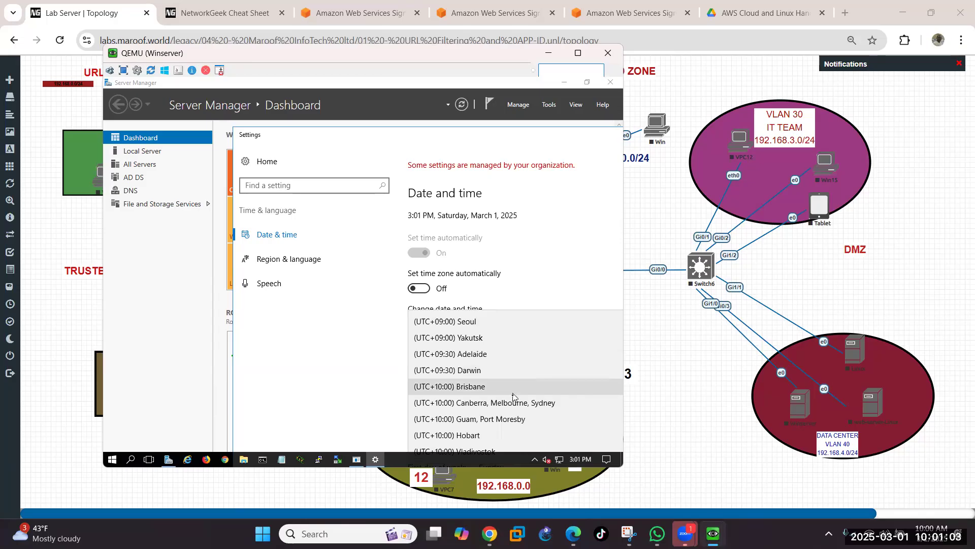
{"action": "scroll", "coordinate": [512, 395], "scroll_direction": "down", "scroll_amount": 3}
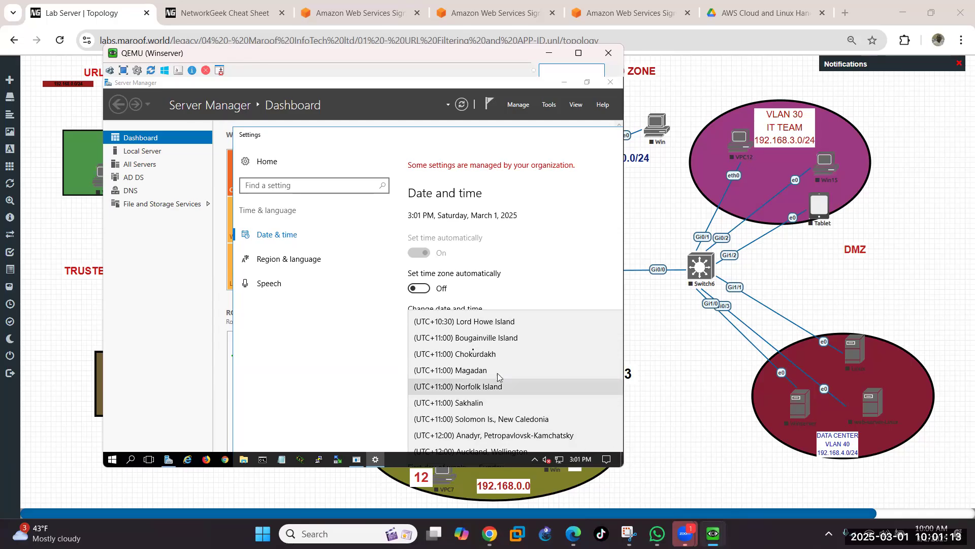
{"action": "scroll", "coordinate": [472, 356], "scroll_direction": "down", "scroll_amount": 2}
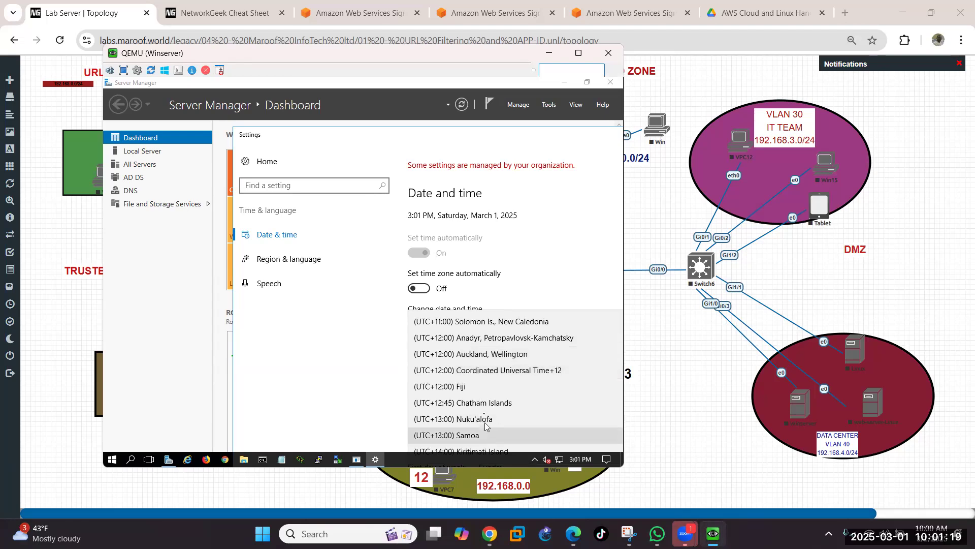
{"action": "scroll", "coordinate": [486, 422], "scroll_direction": "up", "scroll_amount": 10}
{"action": "scroll", "coordinate": [484, 406], "scroll_direction": "up", "scroll_amount": 5}
{"action": "scroll", "coordinate": [485, 407], "scroll_direction": "up", "scroll_amount": 9}
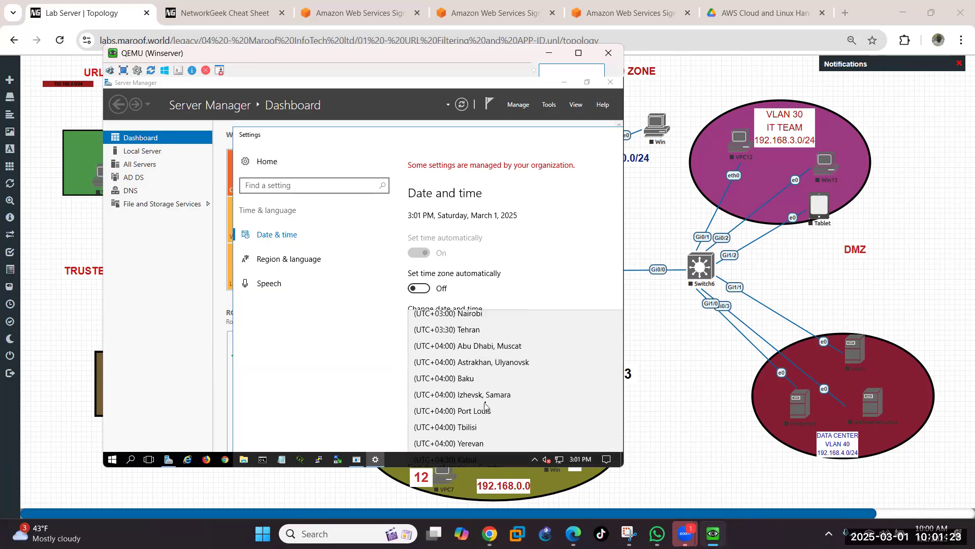
{"action": "scroll", "coordinate": [486, 404], "scroll_direction": "up", "scroll_amount": 4}
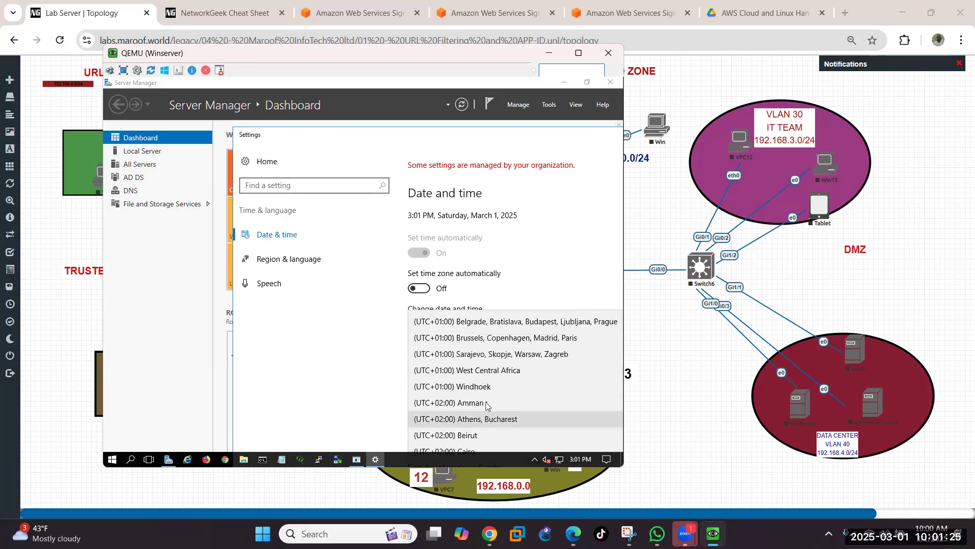
{"action": "scroll", "coordinate": [485, 405], "scroll_direction": "up", "scroll_amount": 5}
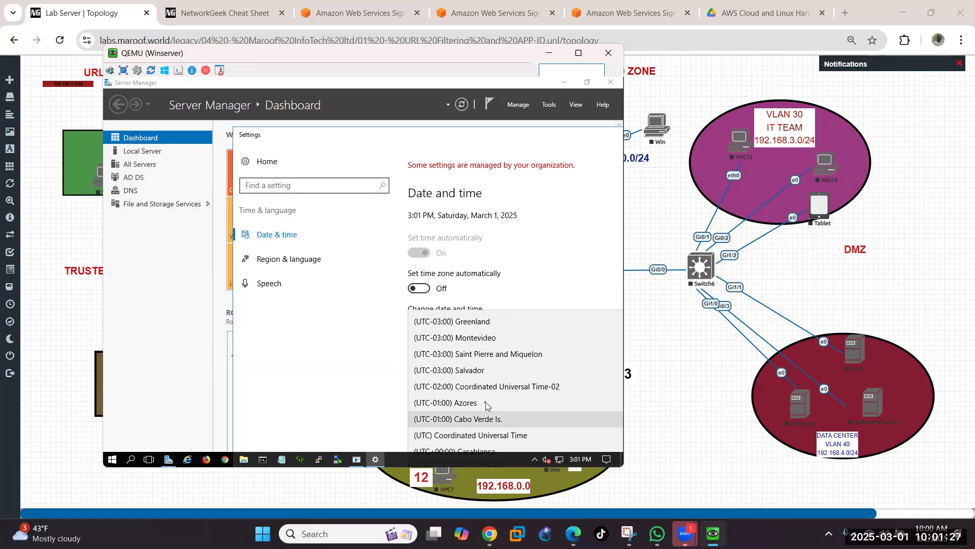
{"action": "scroll", "coordinate": [485, 405], "scroll_direction": "up", "scroll_amount": 2}
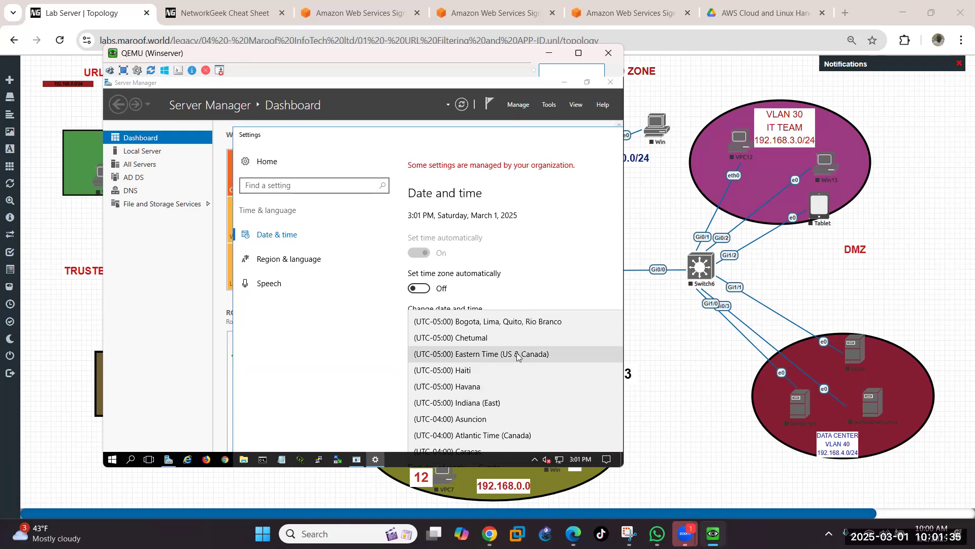
{"action": "left_click", "coordinate": [518, 355]}
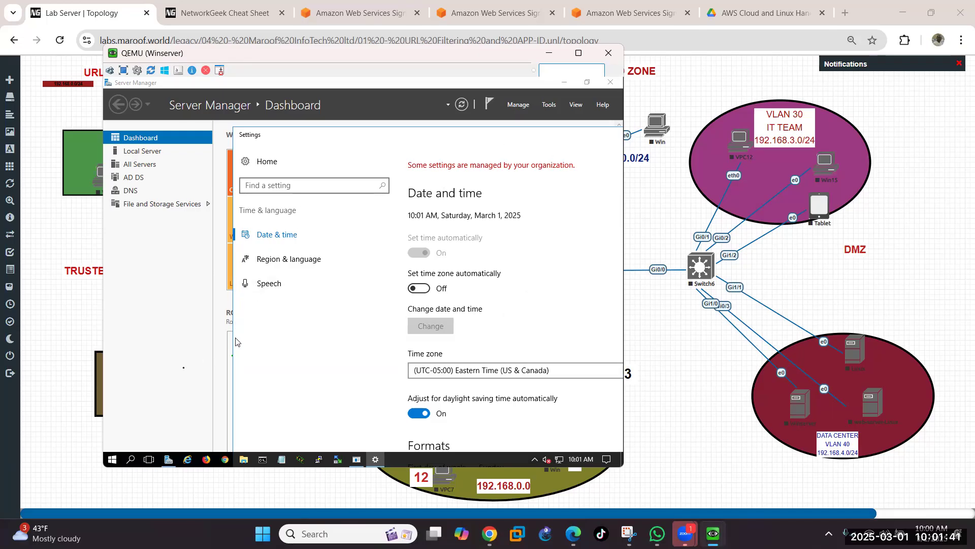
{"action": "left_click", "coordinate": [203, 363]}
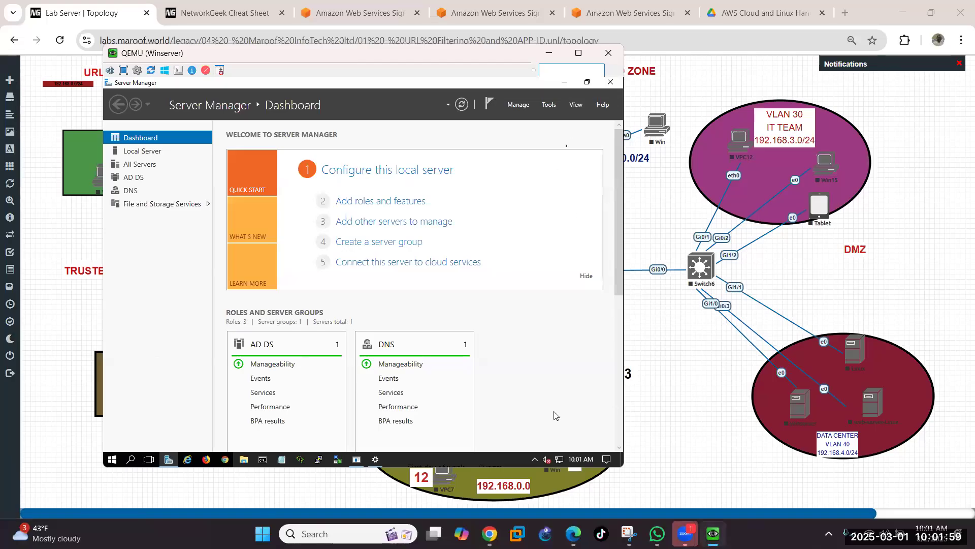
Step: Open the Tools menu in Server Manager
{"action": "left_click", "coordinate": [552, 105]}
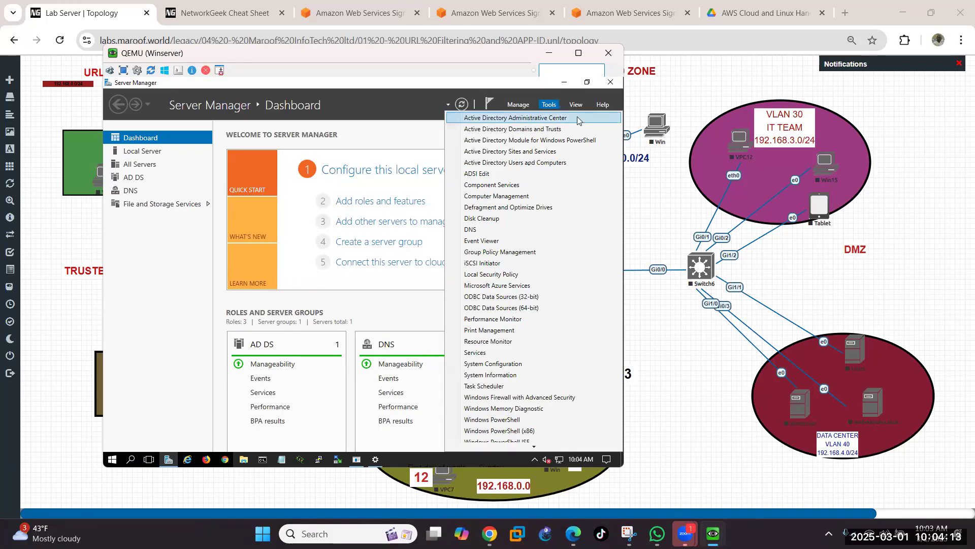
Step: Launch Active Directory Users and Computers and expand maroof.com and its Users container
{"action": "left_click", "coordinate": [526, 162]}
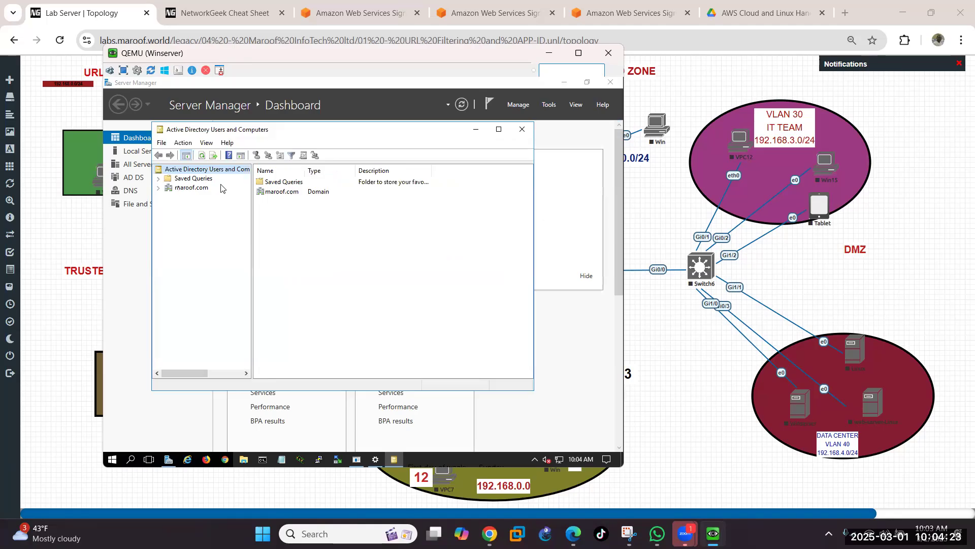
{"action": "left_click", "coordinate": [159, 188]}
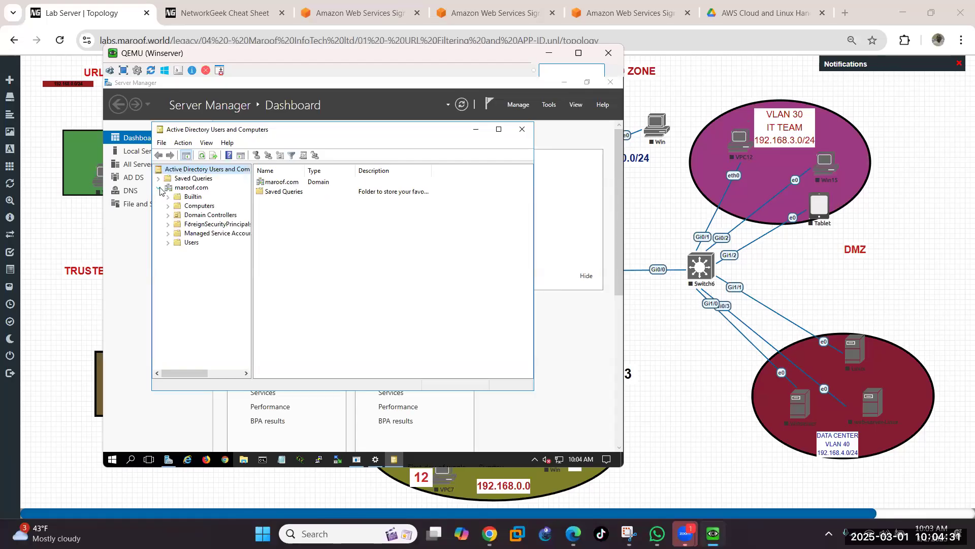
{"action": "left_click", "coordinate": [168, 246]}
Step: Create a Global Security group named IT under maroof.com/Users
{"action": "right_click", "coordinate": [190, 245]}
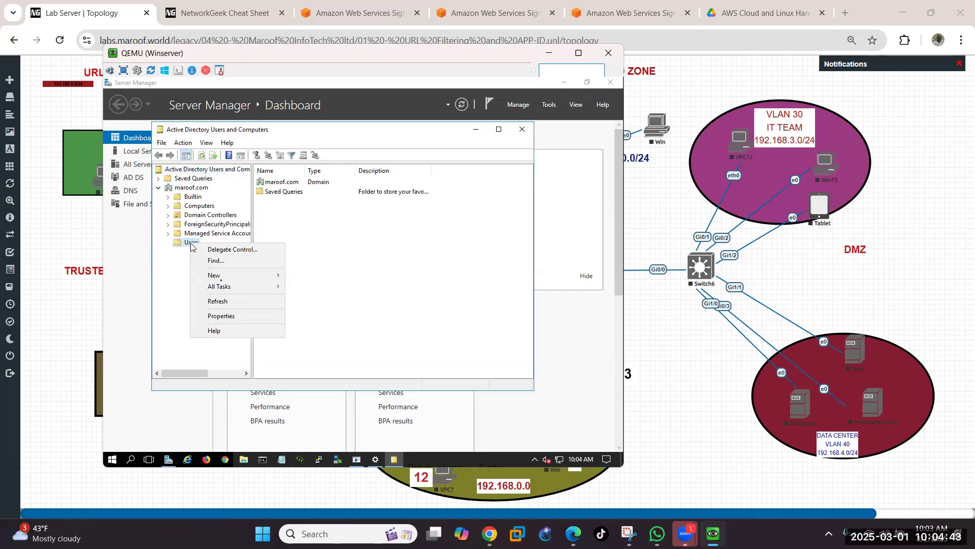
{"action": "mouse_move", "coordinate": [221, 280]}
{"action": "mouse_move", "coordinate": [277, 275]}
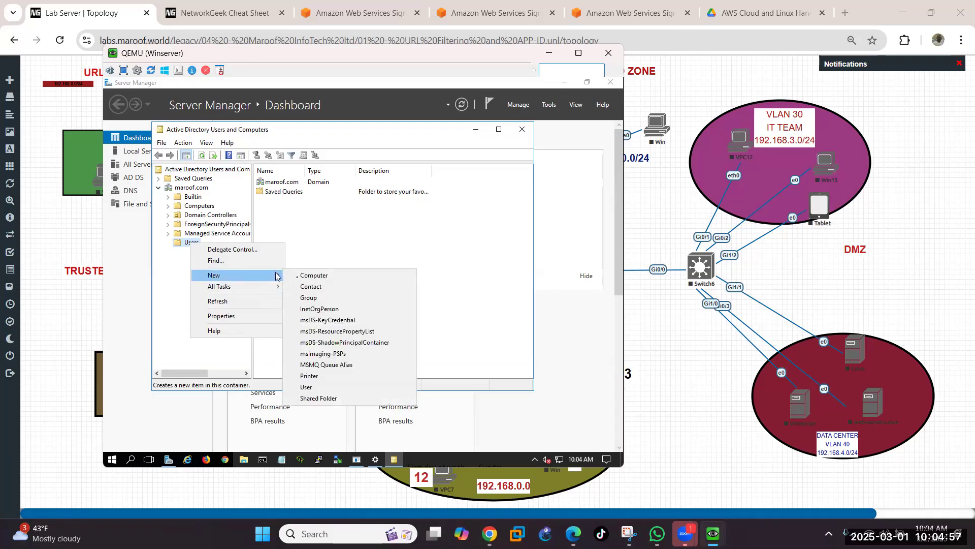
{"action": "left_click", "coordinate": [313, 298]}
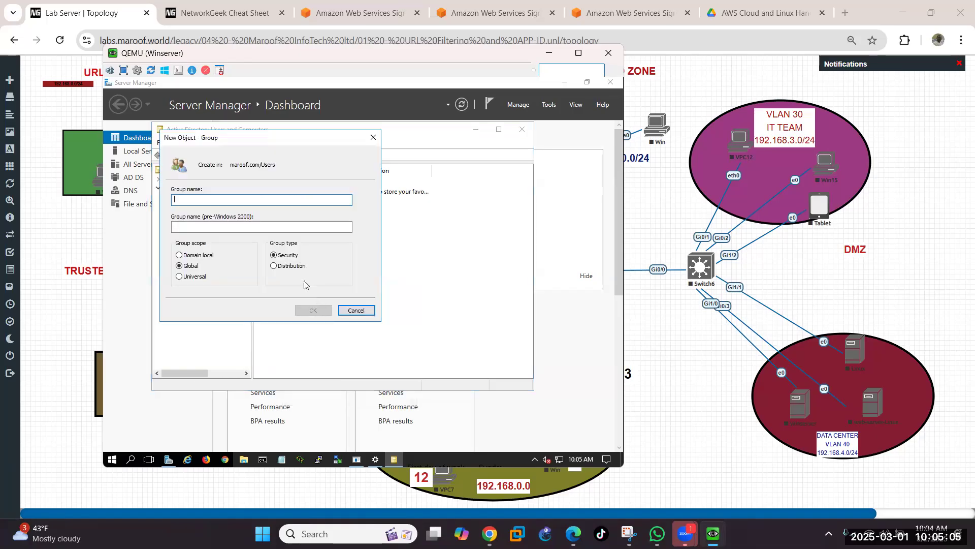
{"action": "type", "text": "IT"}
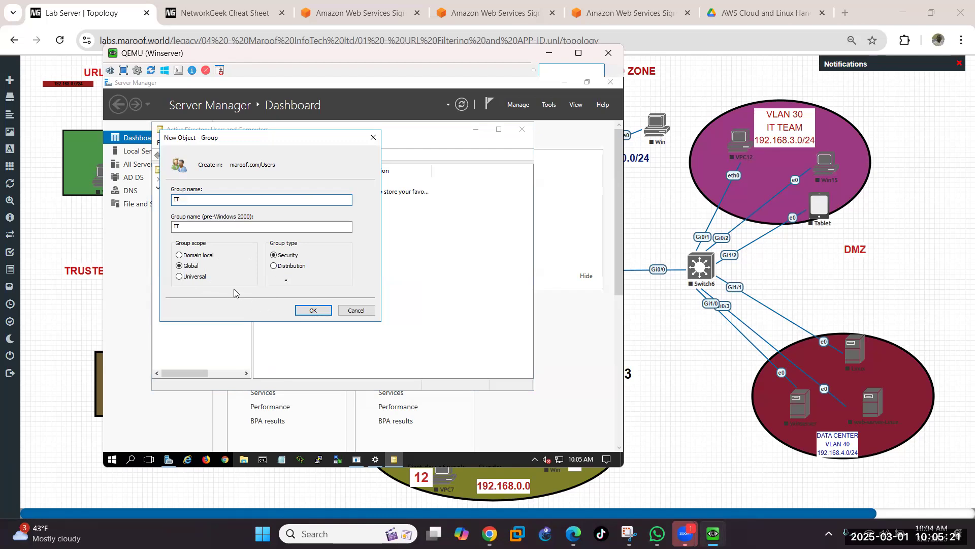
{"action": "left_click", "coordinate": [314, 311]}
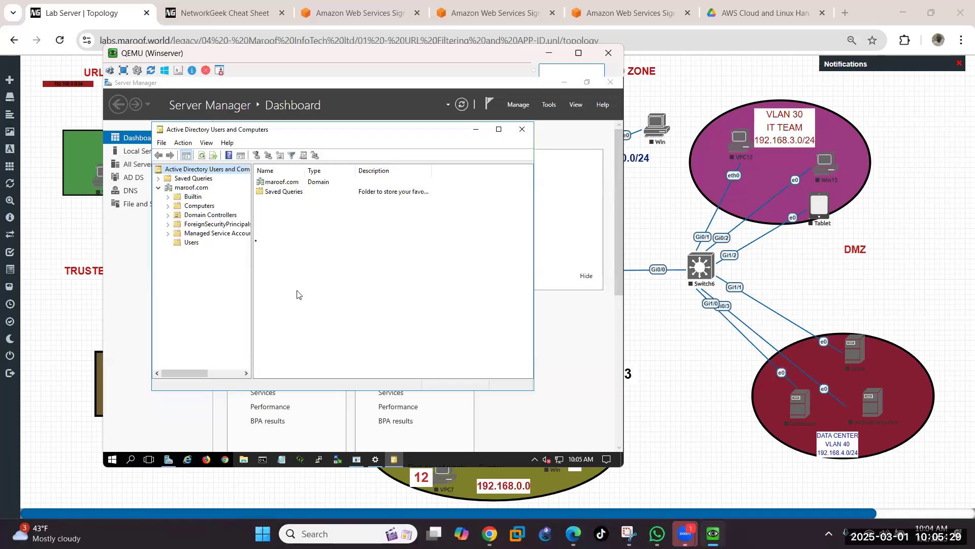
Step: Create a Global Security group named ADMIN under maroof.com/Users
{"action": "right_click", "coordinate": [192, 244]}
{"action": "mouse_move", "coordinate": [248, 277]}
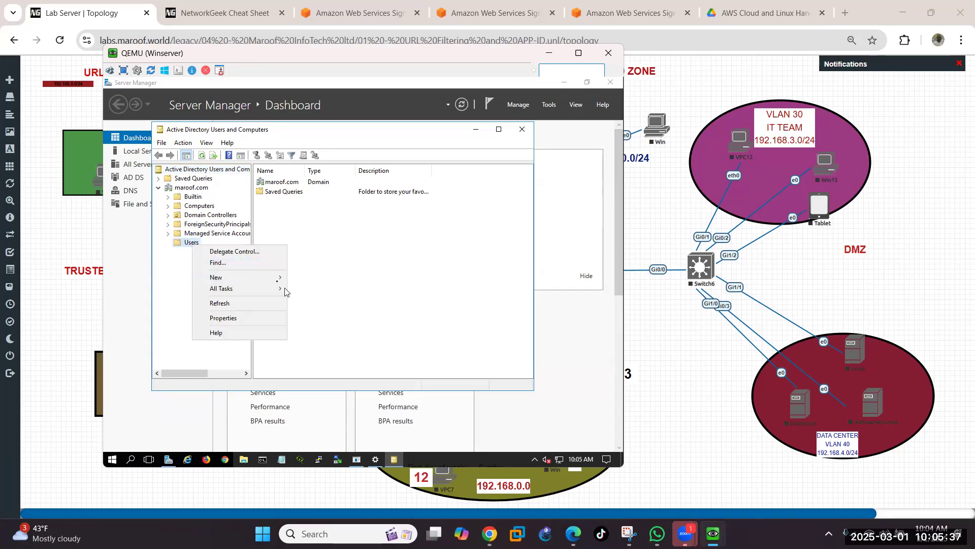
{"action": "mouse_move", "coordinate": [284, 278]}
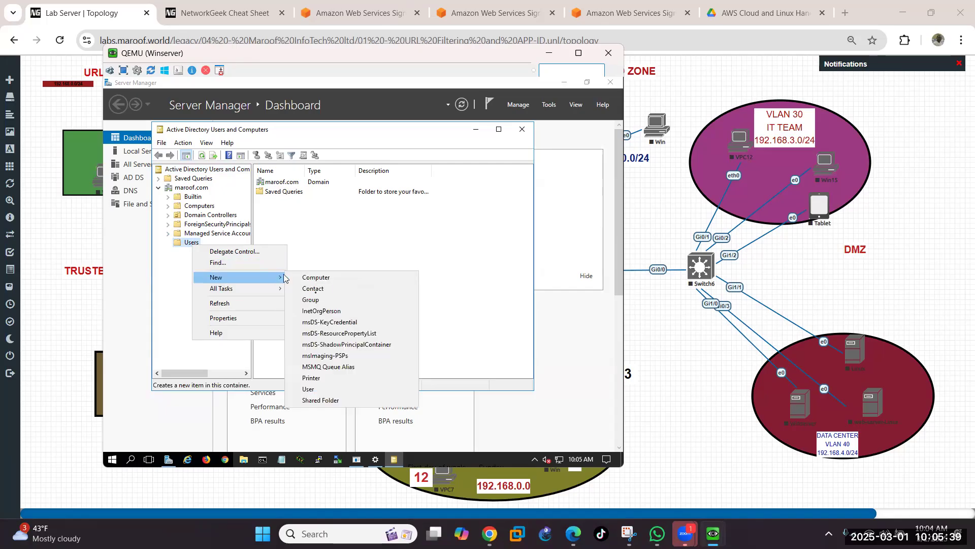
{"action": "left_click", "coordinate": [312, 300]}
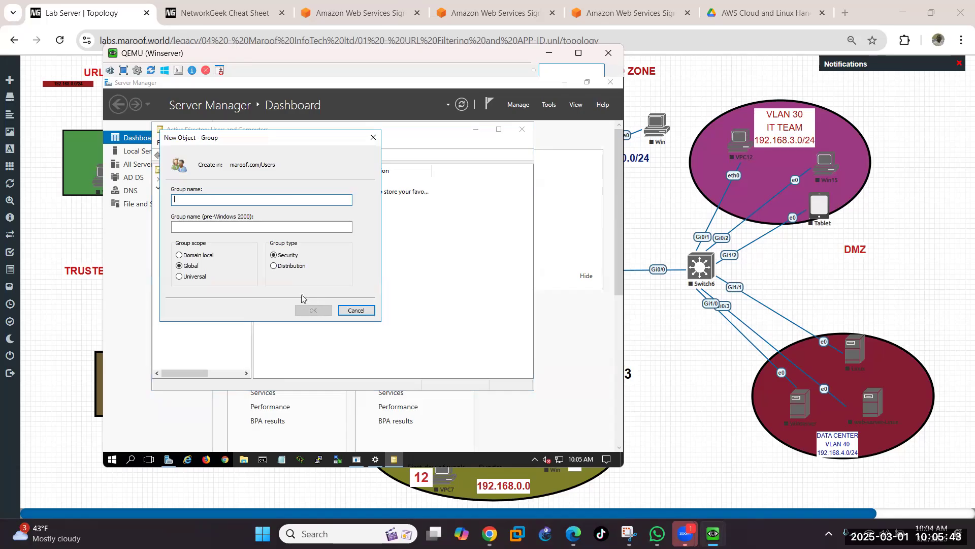
{"action": "type", "text": "ADMIN"}
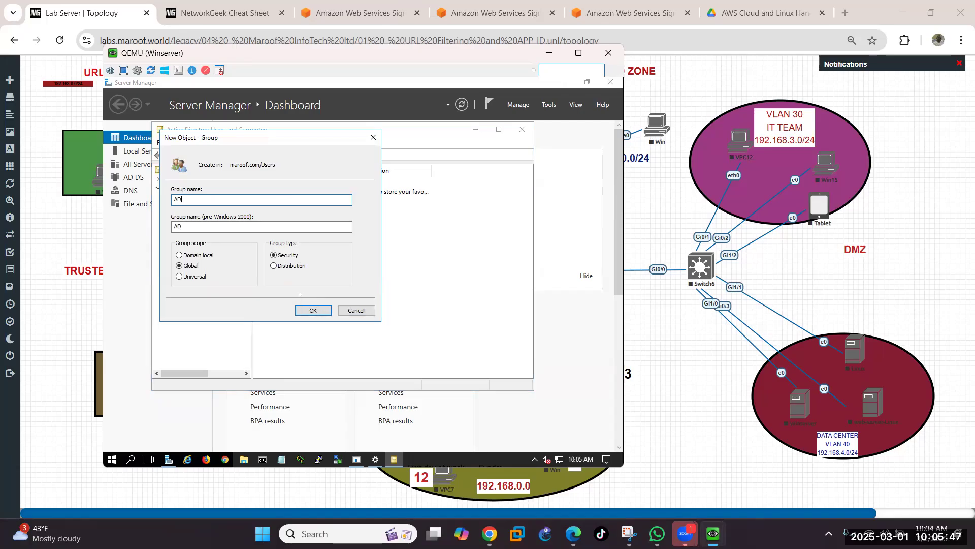
{"action": "left_click", "coordinate": [318, 312]}
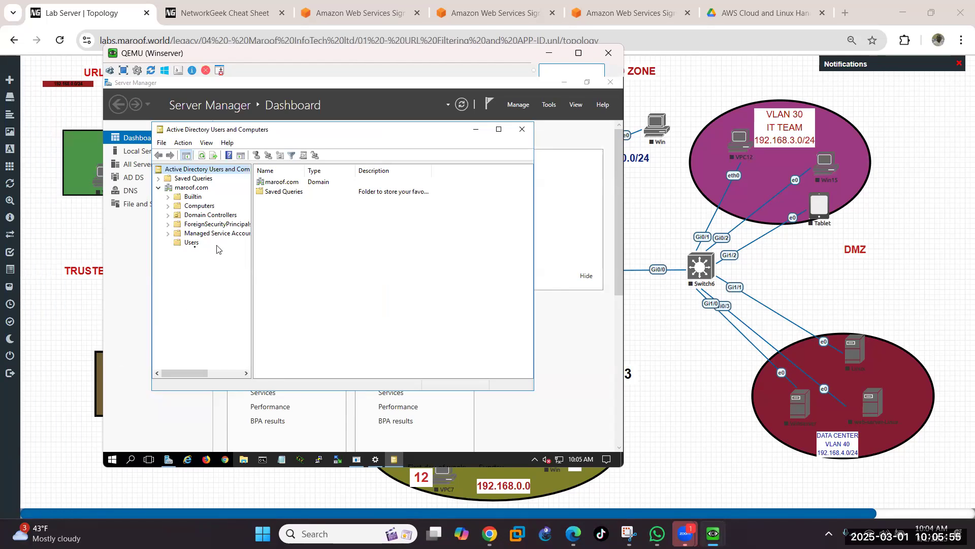
Step: Start a new user in maroof.com/Users and enter the user's first name, last name and logon name
{"action": "right_click", "coordinate": [191, 243]}
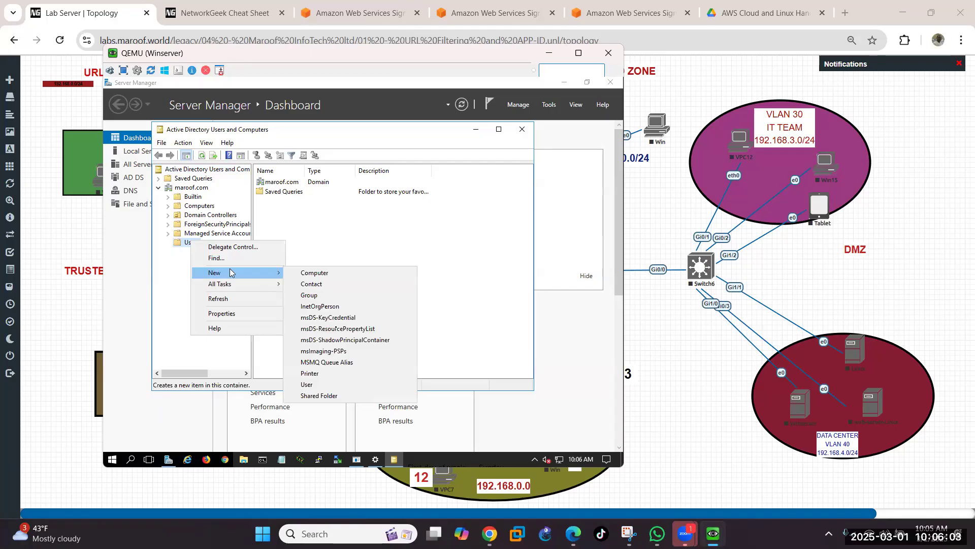
{"action": "left_click", "coordinate": [317, 386]}
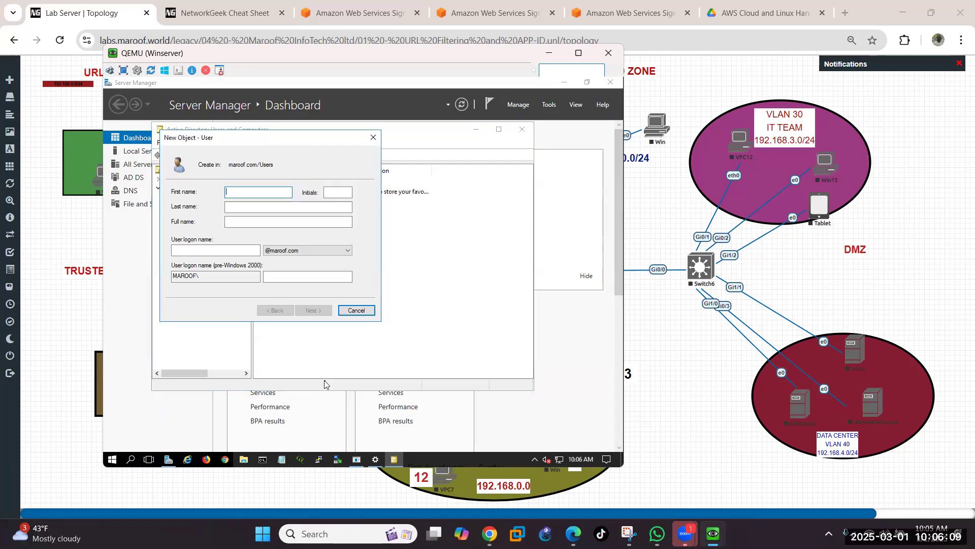
{"action": "type", "text": "AKIN"}
{"action": "key", "text": "Tab"}
{"action": "left_click", "coordinate": [272, 206]}
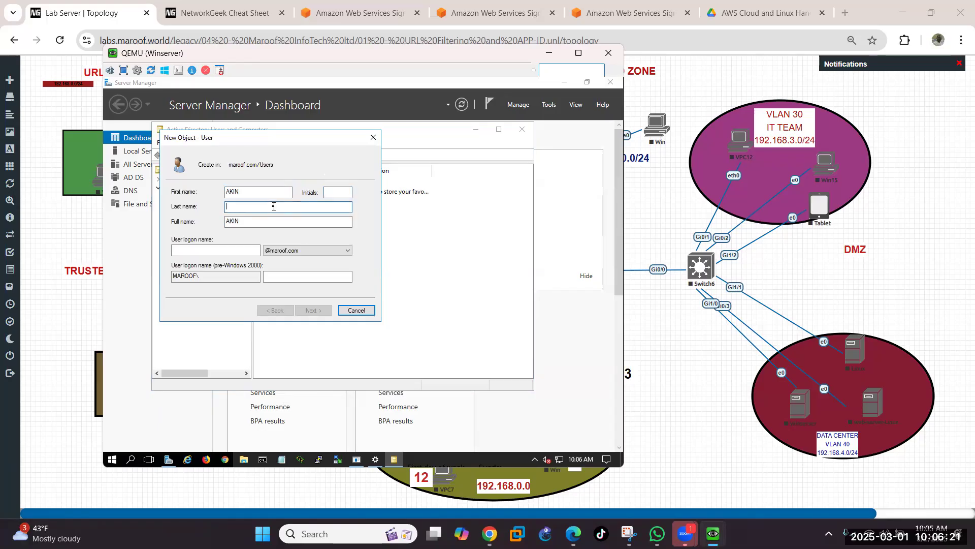
{"action": "type", "text": "AKIAN"}
{"action": "type", "text": "N"}
{"action": "key", "text": "Tab"}
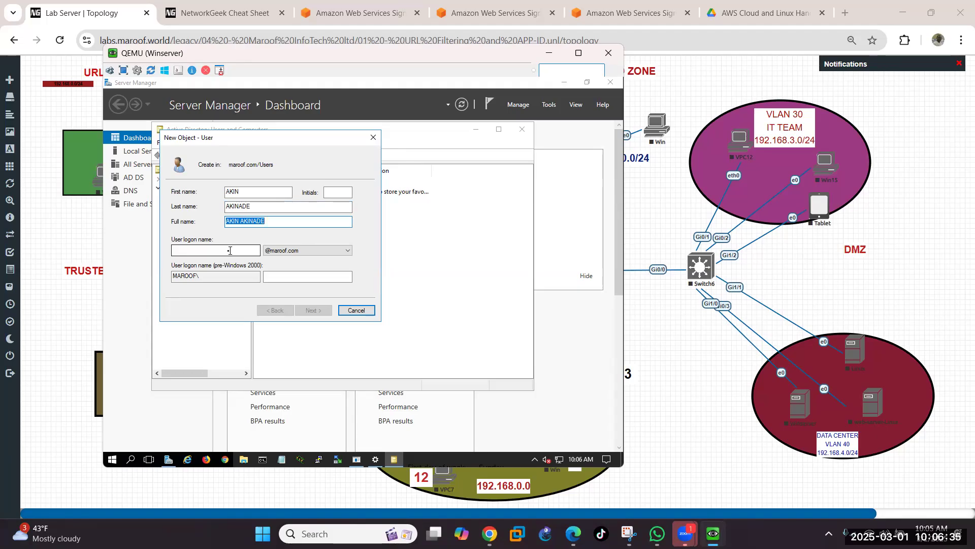
{"action": "left_click", "coordinate": [230, 251]}
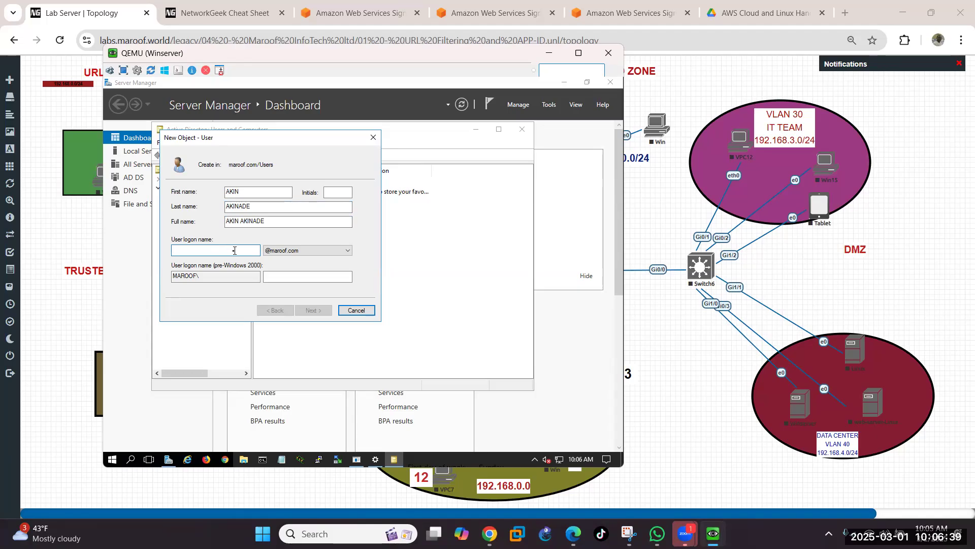
{"action": "type", "text": "AKIN"}
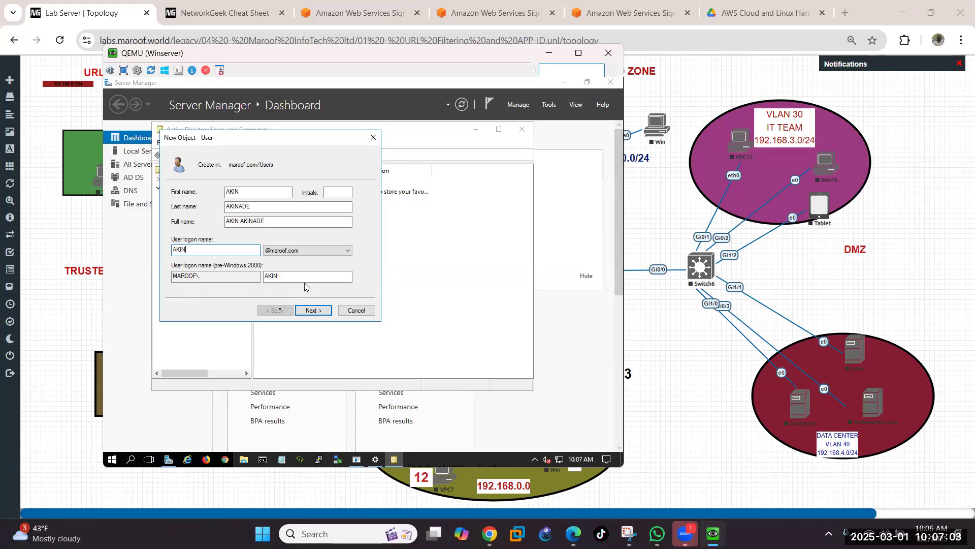
Step: Enter the new user's password and type its confirmation
{"action": "left_click", "coordinate": [311, 312]}
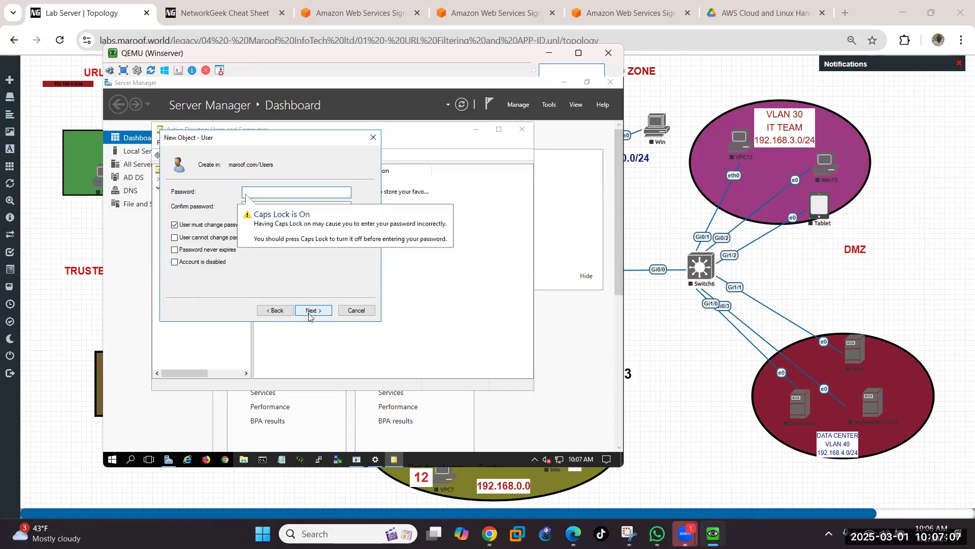
{"action": "left_click", "coordinate": [285, 196]}
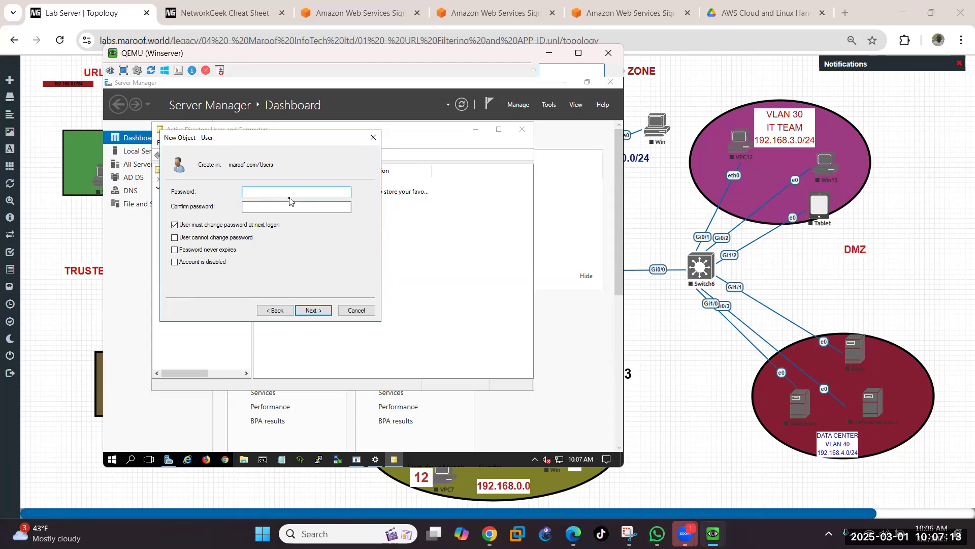
{"action": "type", "text": "Password1"}
{"action": "key", "text": "Tab"}
{"action": "type", "text": "Pass"}
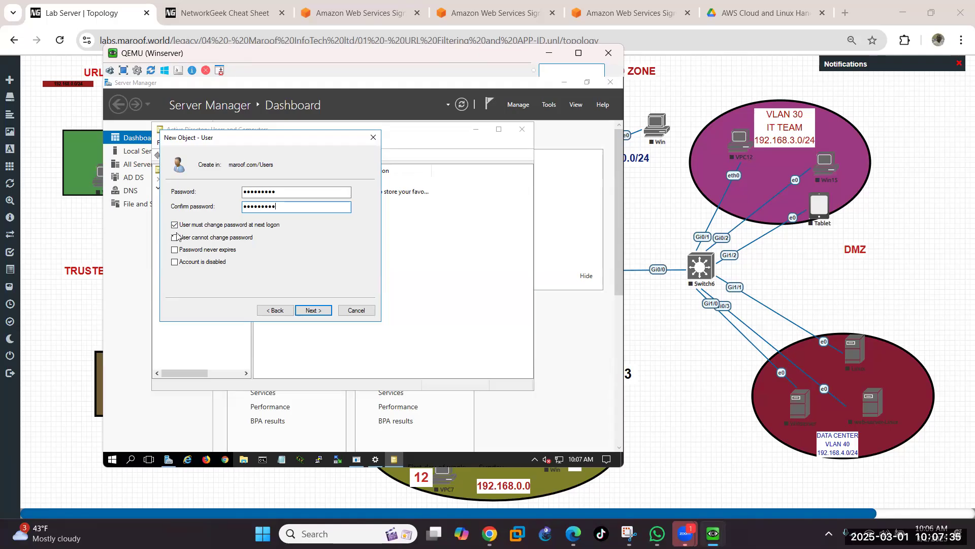
Step: Clear 'must change at next logon', check 'cannot change password' and 'password never expires', then continue
{"action": "left_click", "coordinate": [174, 237]}
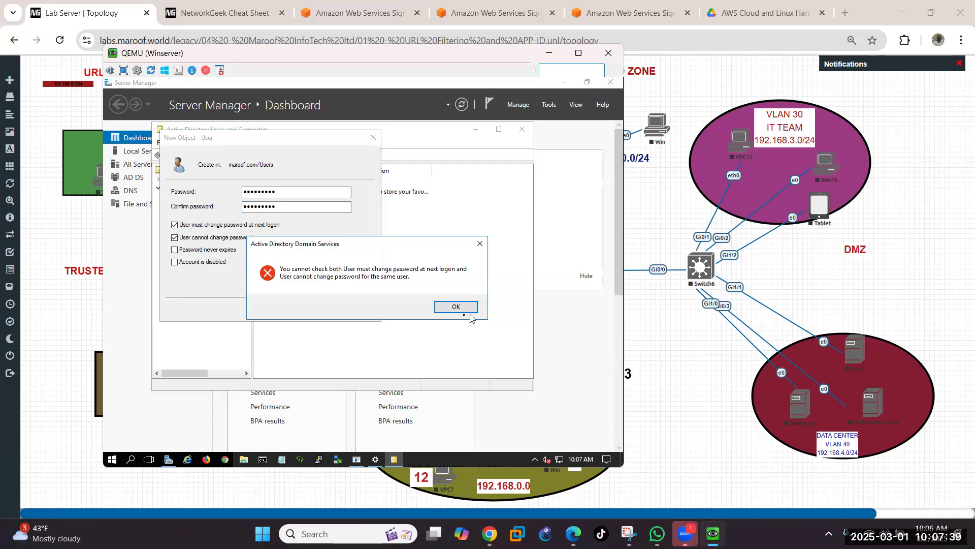
{"action": "left_click", "coordinate": [460, 309]}
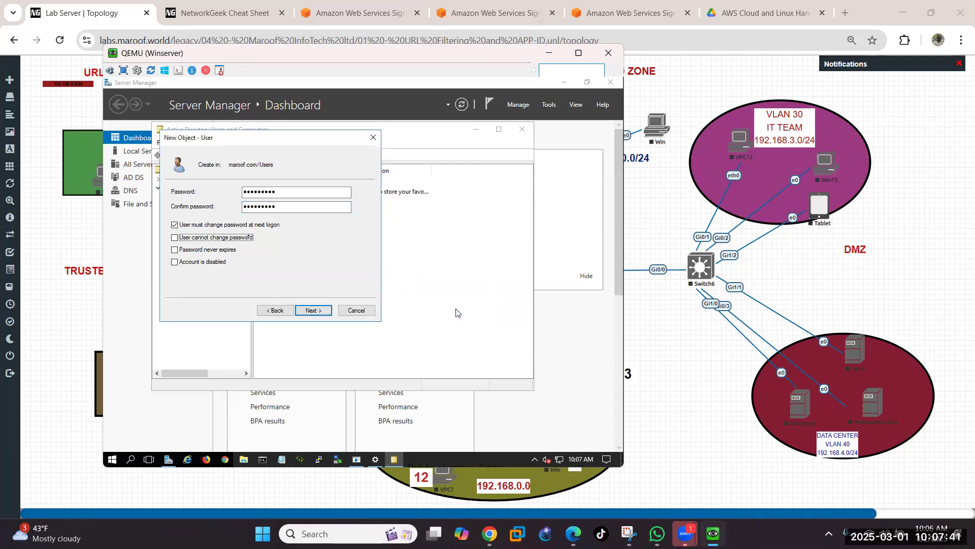
{"action": "left_click", "coordinate": [174, 228]}
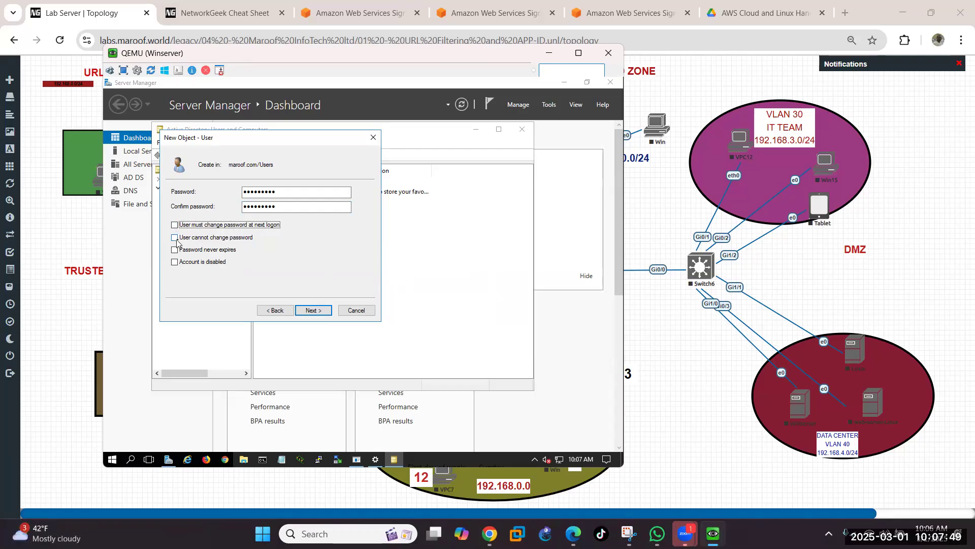
{"action": "left_click", "coordinate": [176, 239]}
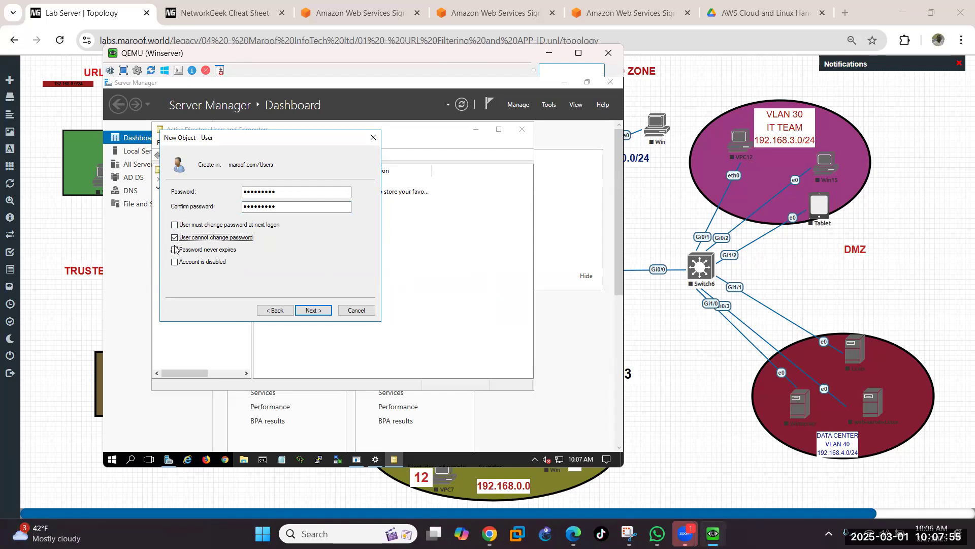
{"action": "left_click", "coordinate": [173, 251]}
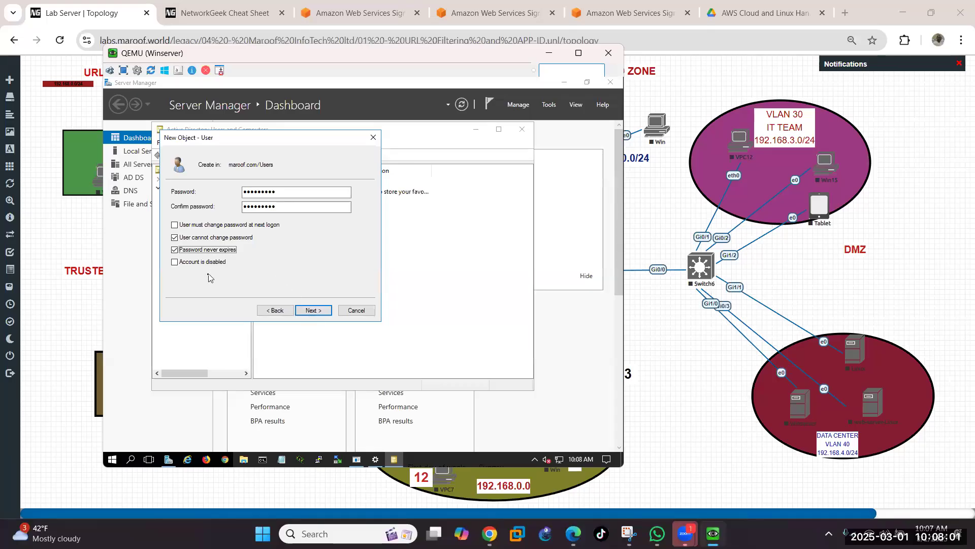
{"action": "left_click", "coordinate": [314, 311]}
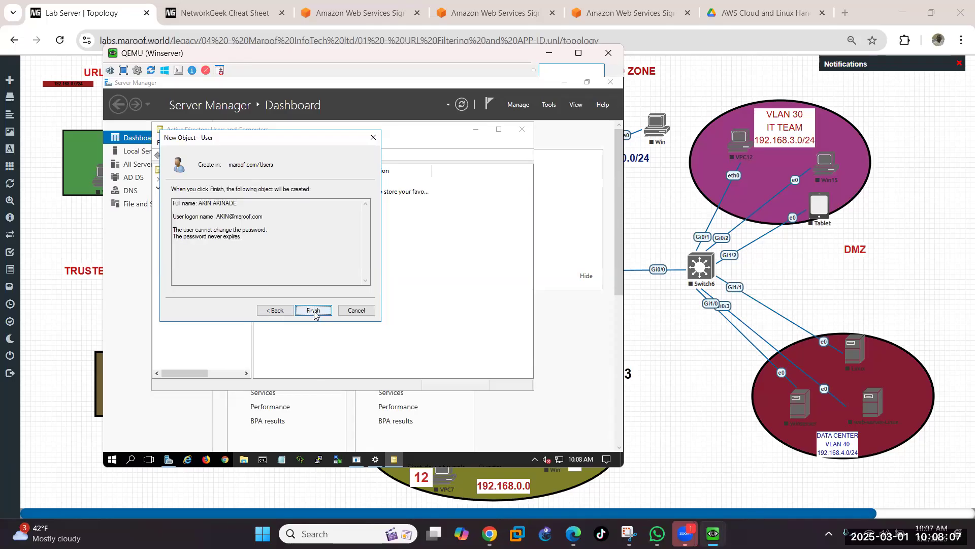
Step: Create the first user account and start another new user in Users
{"action": "left_click", "coordinate": [313, 311]}
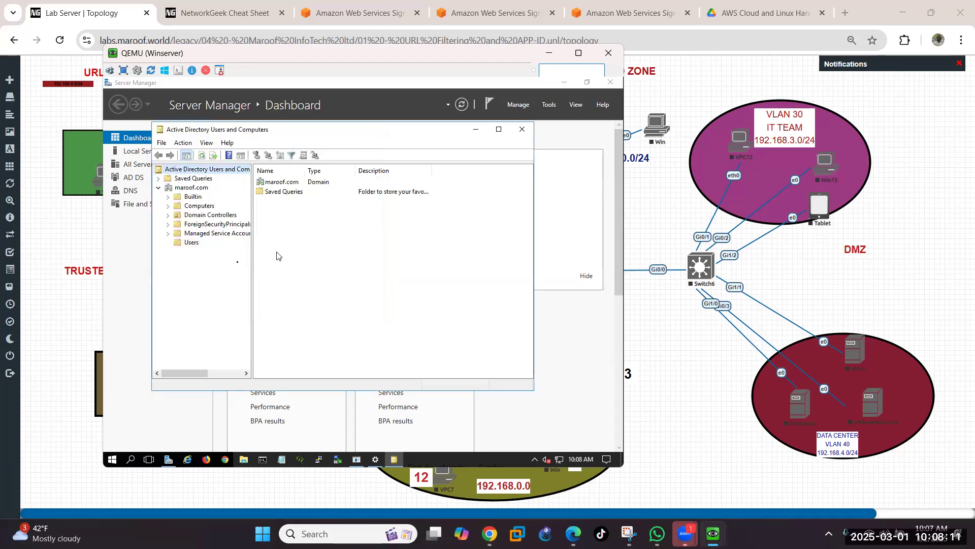
{"action": "right_click", "coordinate": [194, 244]}
{"action": "mouse_move", "coordinate": [225, 279]}
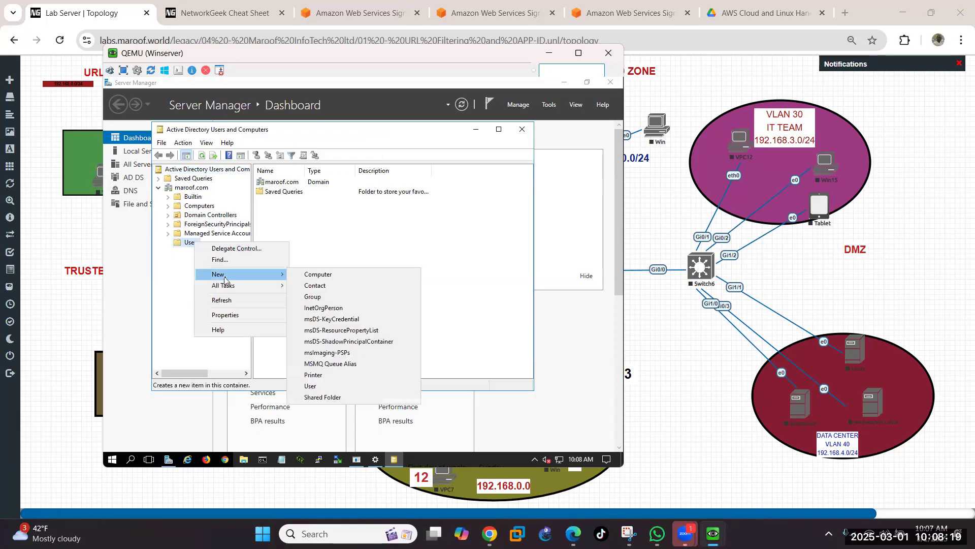
{"action": "left_click", "coordinate": [336, 386]}
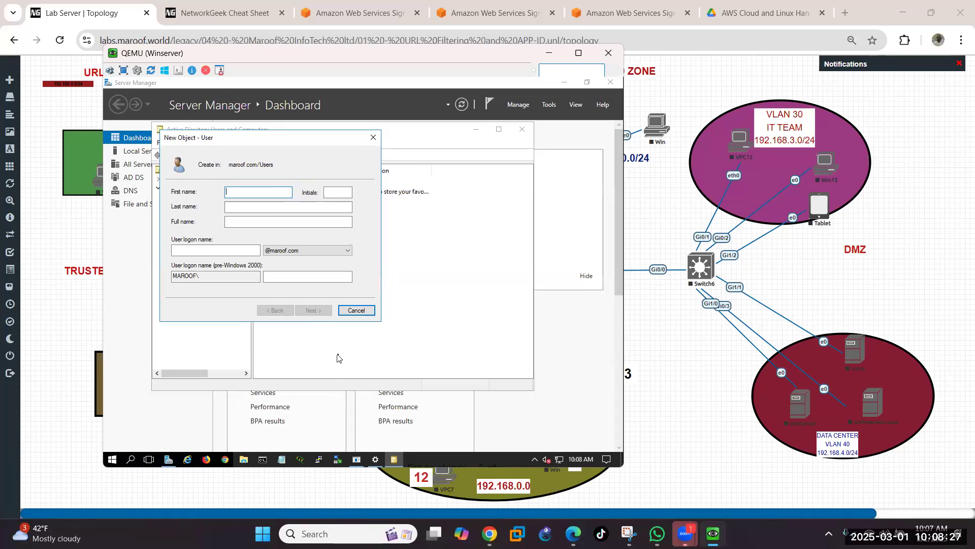
Step: Enter the second user's first name and matching logon name, then continue to the password
{"action": "type", "text": "OCHUKO"}
{"action": "left_click", "coordinate": [238, 209]}
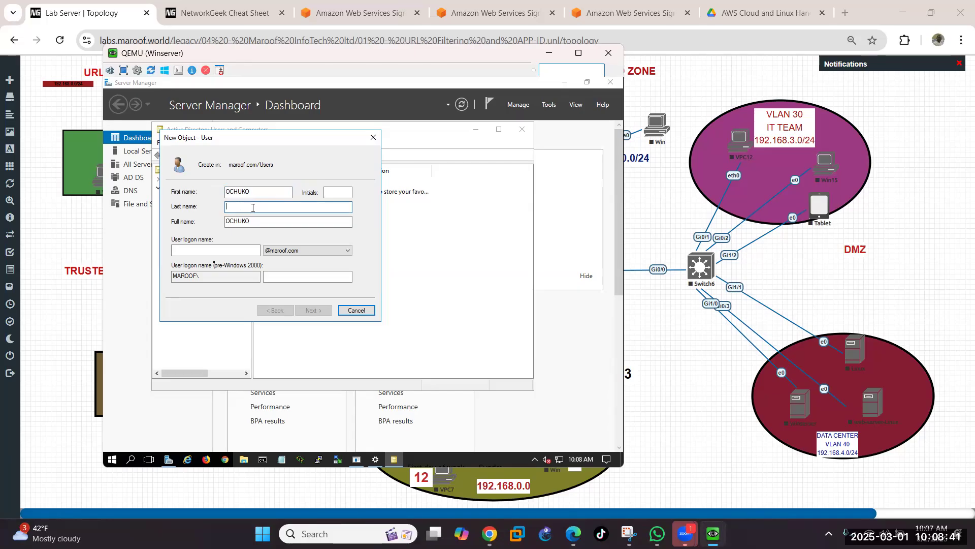
{"action": "left_click", "coordinate": [226, 251]}
{"action": "type", "text": "OC"}
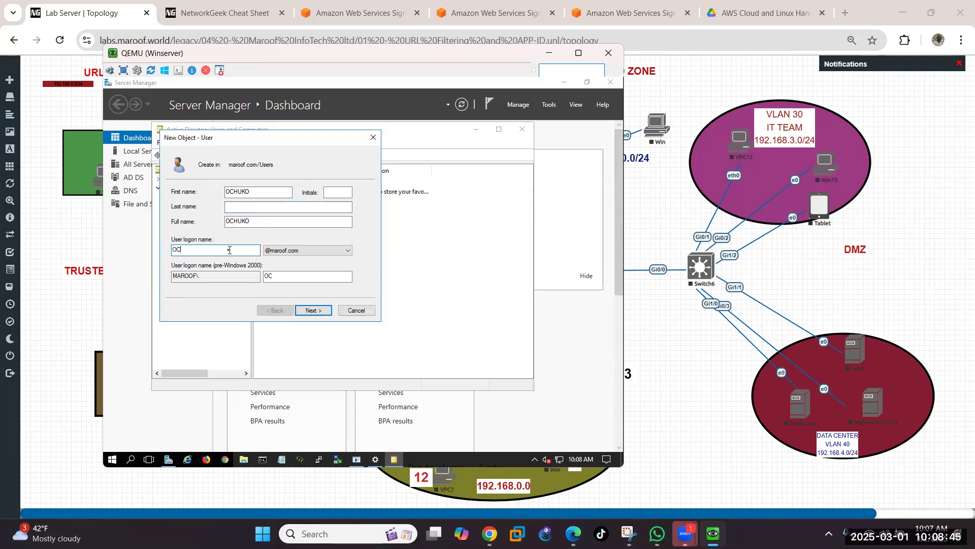
{"action": "type", "text": "HUKO"}
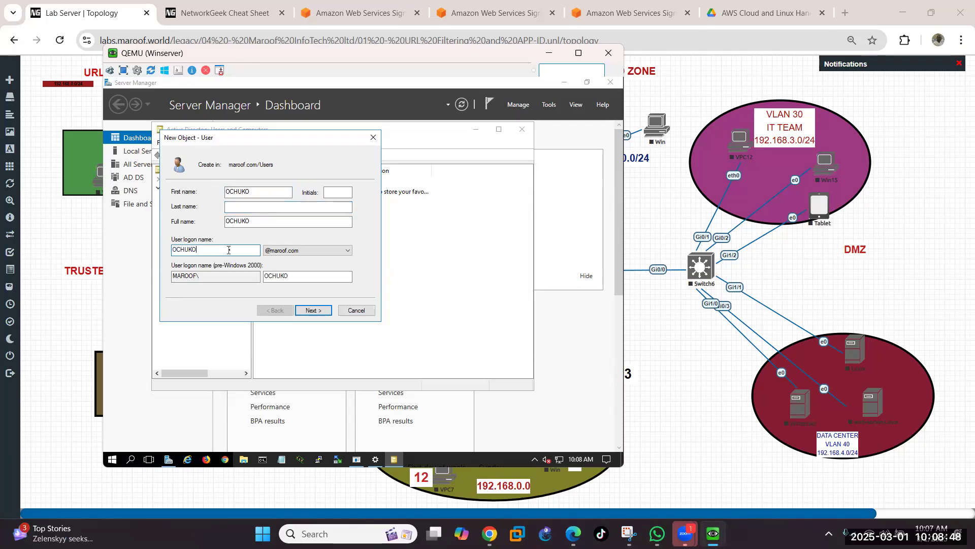
{"action": "left_click", "coordinate": [319, 315]}
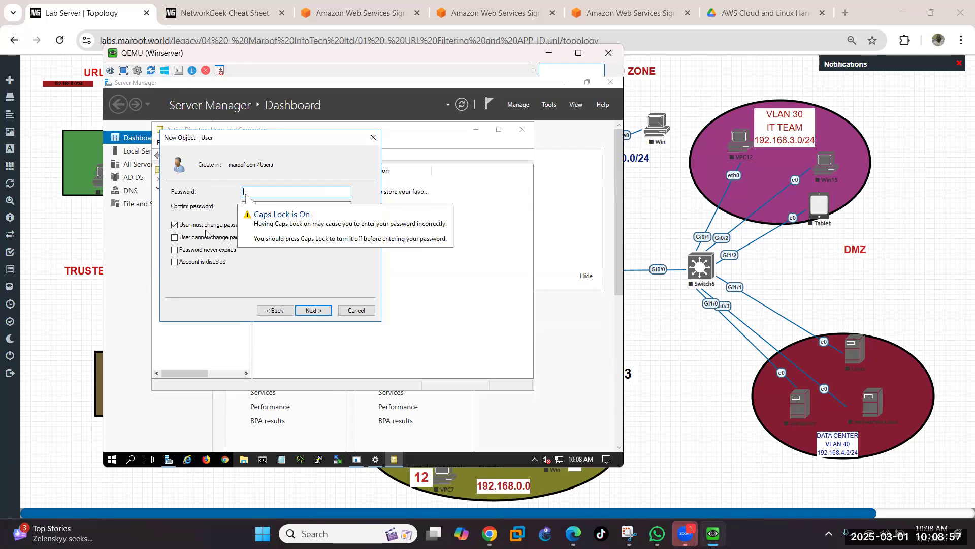
Step: Clear 'must change at next logon' and enter the second user's password, declining Sticky Keys
{"action": "left_click", "coordinate": [175, 225]}
{"action": "left_click", "coordinate": [276, 193]}
{"action": "key", "text": "Caps_Lock"}
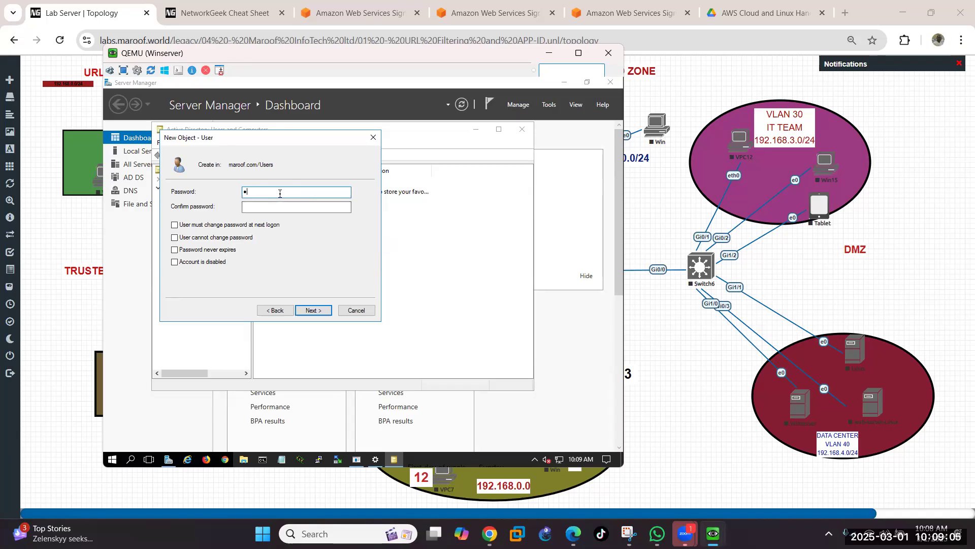
{"action": "type", "text": "•••••••••"}
{"action": "key", "text": "Tab"}
{"action": "key", "text": "shift"}
{"action": "key", "text": "shift"}
{"action": "key", "text": "shift"}
{"action": "key", "text": "shift"}
{"action": "key", "text": "shift"}
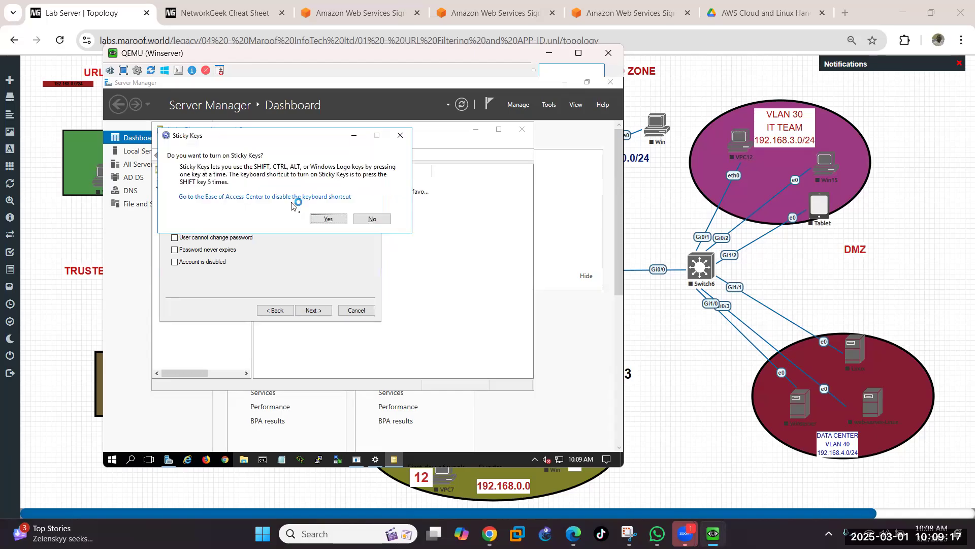
{"action": "left_click", "coordinate": [371, 219]}
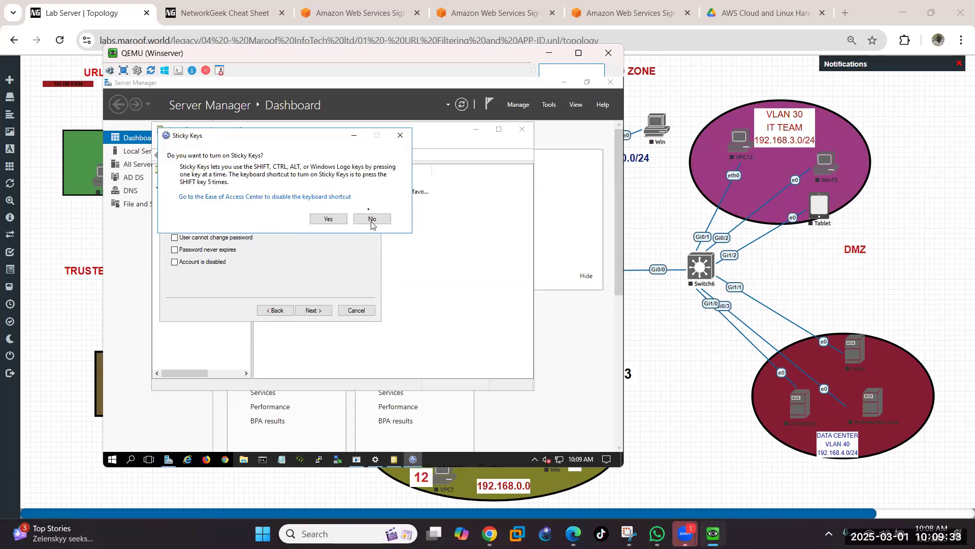
{"action": "left_click", "coordinate": [371, 216]}
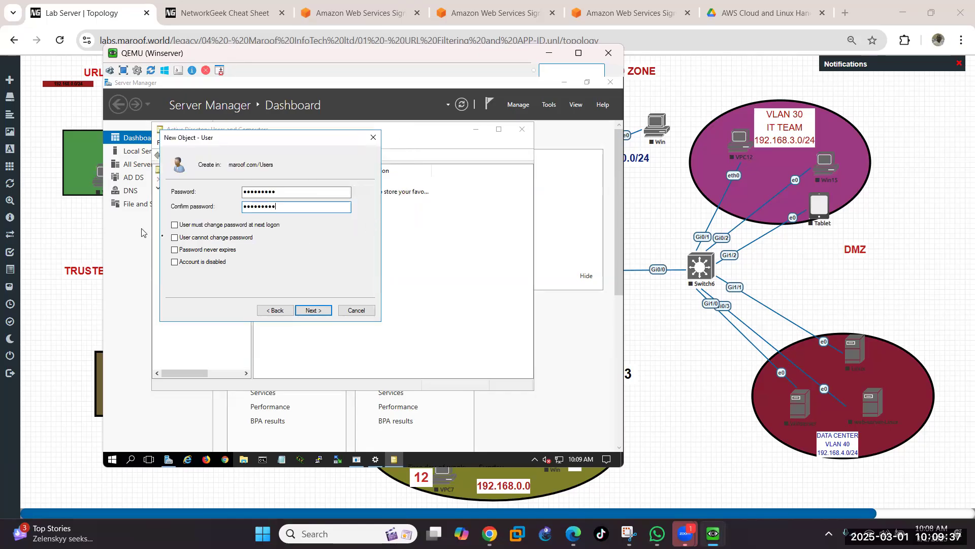
Step: Check 'cannot change password' and 'password never expires', then finish creating the account
{"action": "left_click", "coordinate": [175, 249]}
{"action": "key", "text": "shift"}
{"action": "key", "text": "shift"}
{"action": "key", "text": "shift"}
{"action": "key", "text": "shift"}
{"action": "key", "text": "shift"}
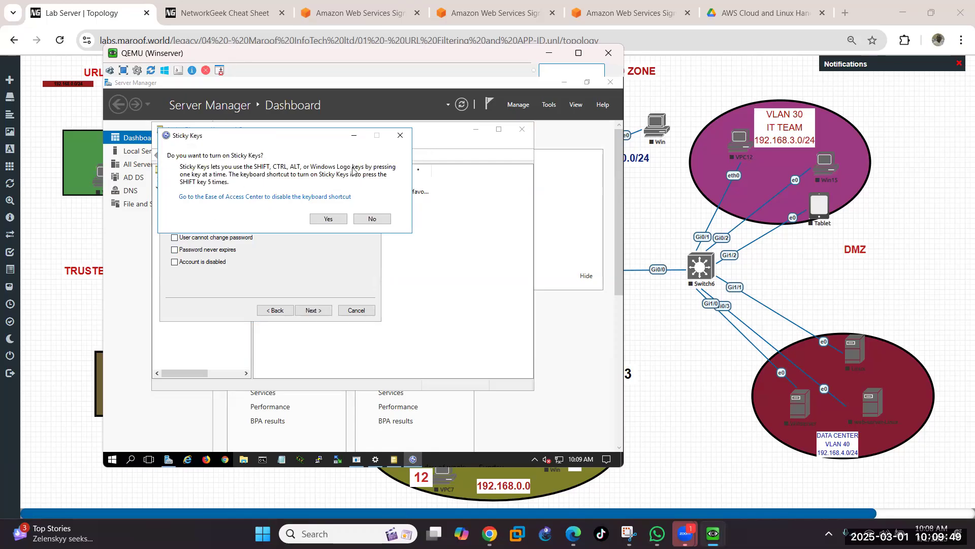
{"action": "left_click", "coordinate": [373, 219]}
{"action": "left_click", "coordinate": [175, 225]}
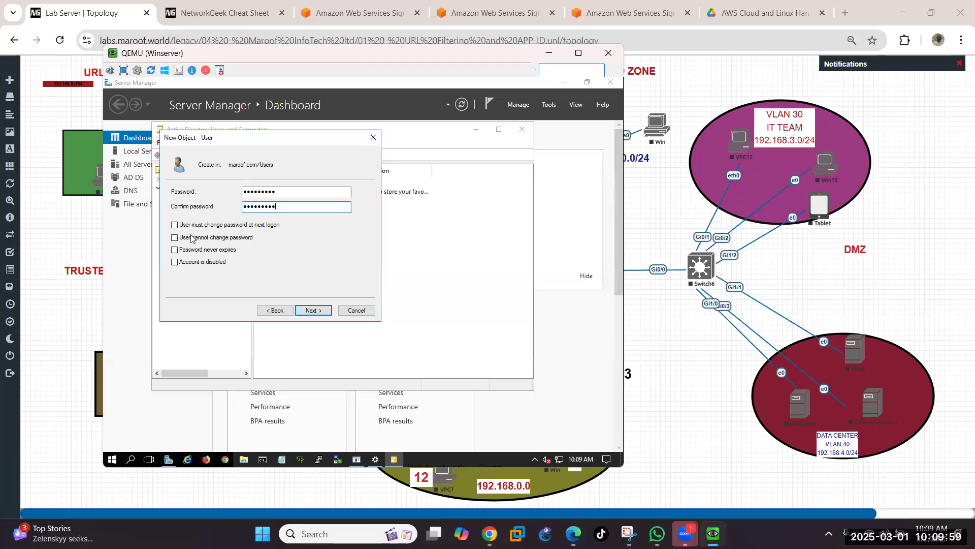
{"action": "left_click", "coordinate": [176, 237]}
{"action": "left_click", "coordinate": [175, 238]}
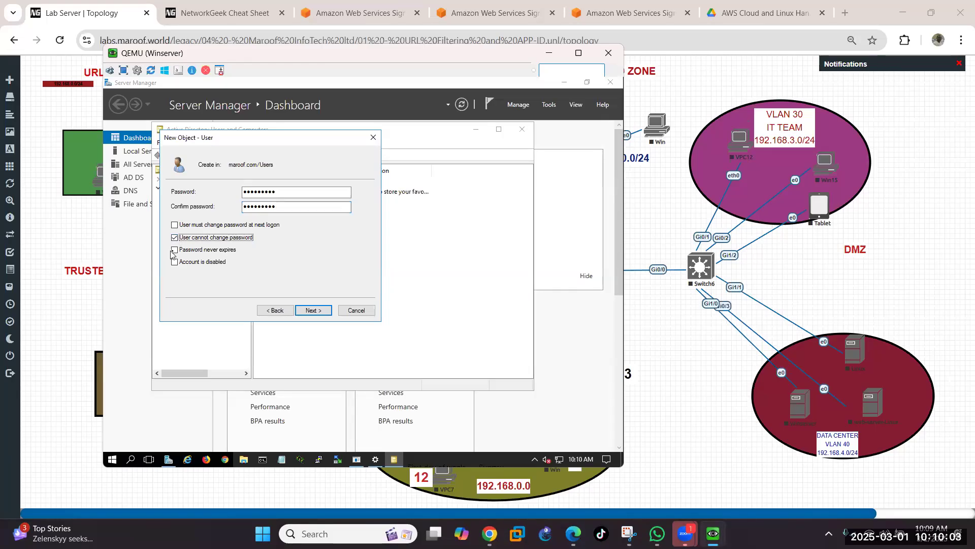
{"action": "left_click", "coordinate": [174, 250]}
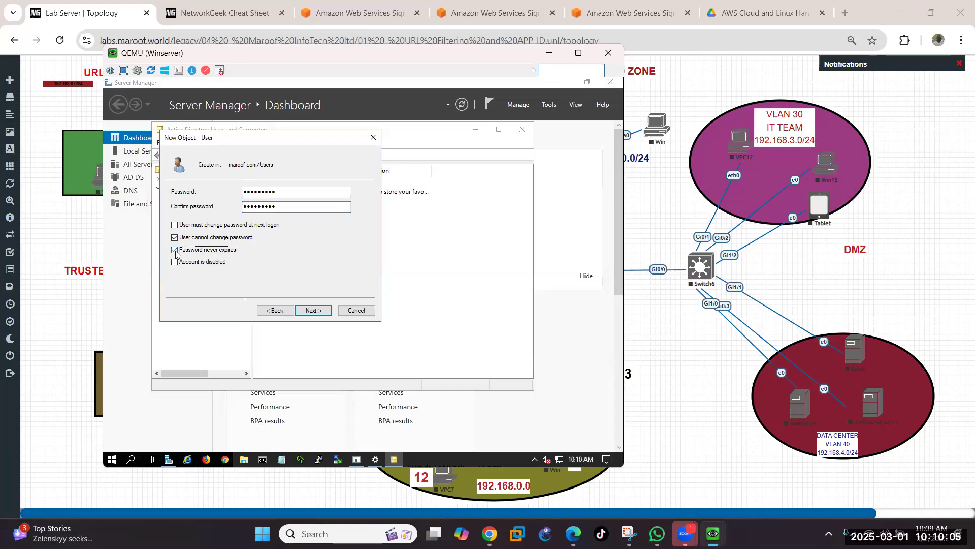
{"action": "left_click", "coordinate": [314, 310]}
{"action": "left_click", "coordinate": [315, 310]}
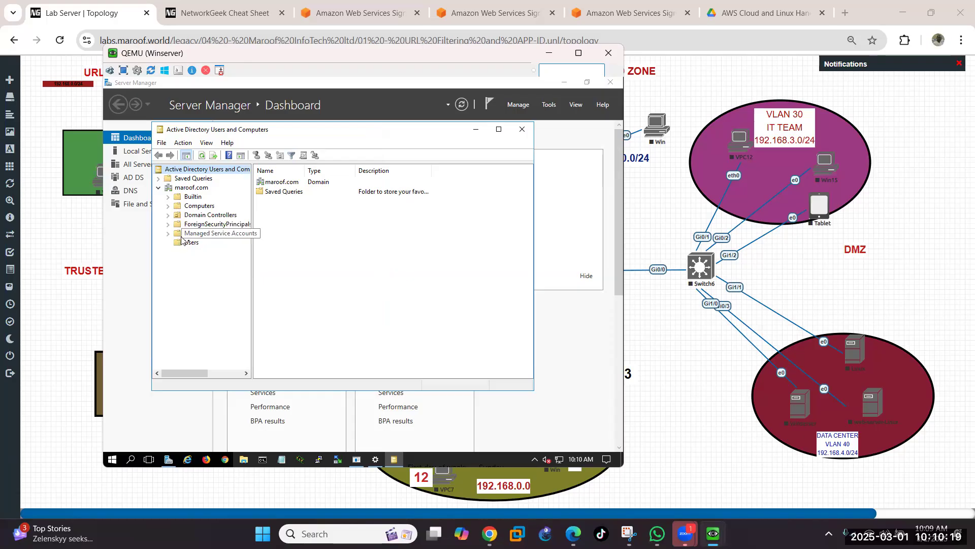
Step: Start a third new user in Users with its first name and logon name filled in
{"action": "right_click", "coordinate": [195, 245]}
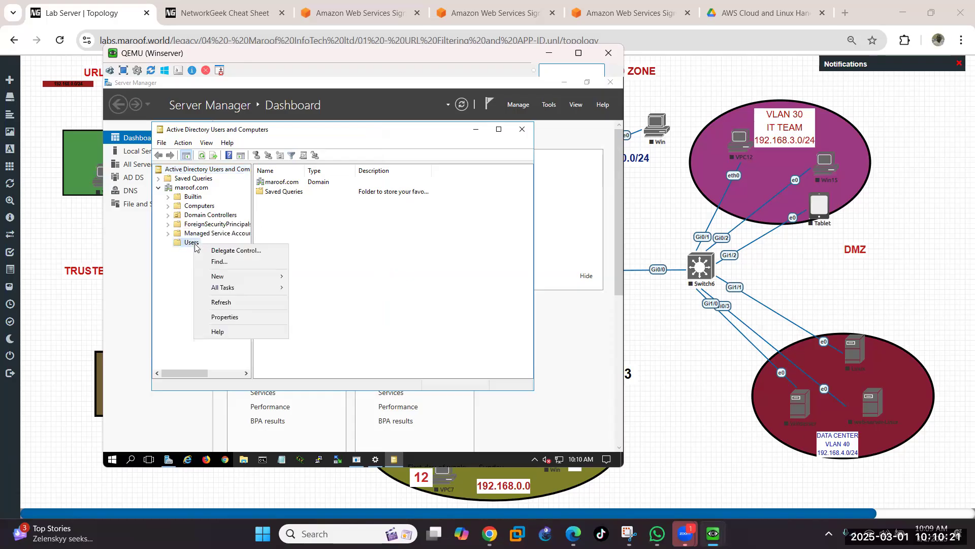
{"action": "mouse_move", "coordinate": [256, 281]}
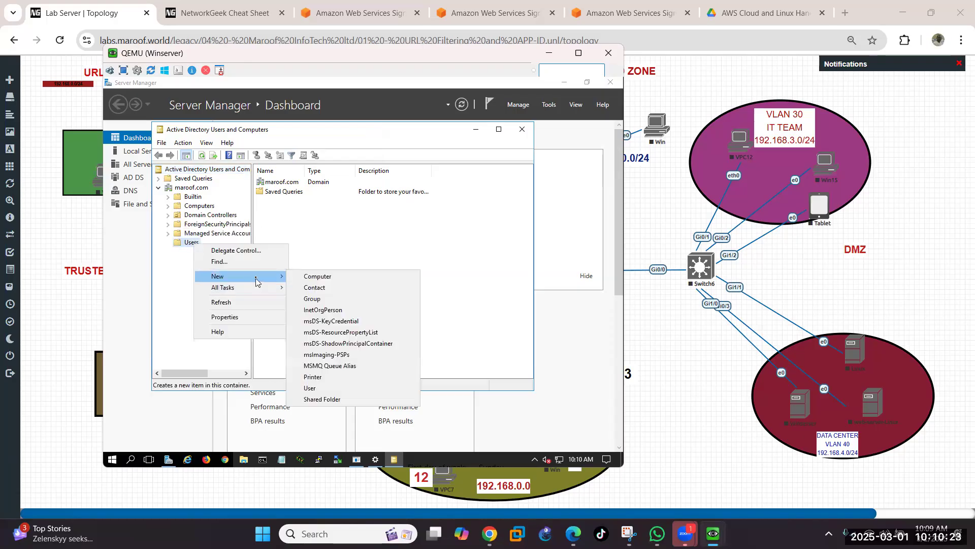
{"action": "left_click", "coordinate": [340, 389]}
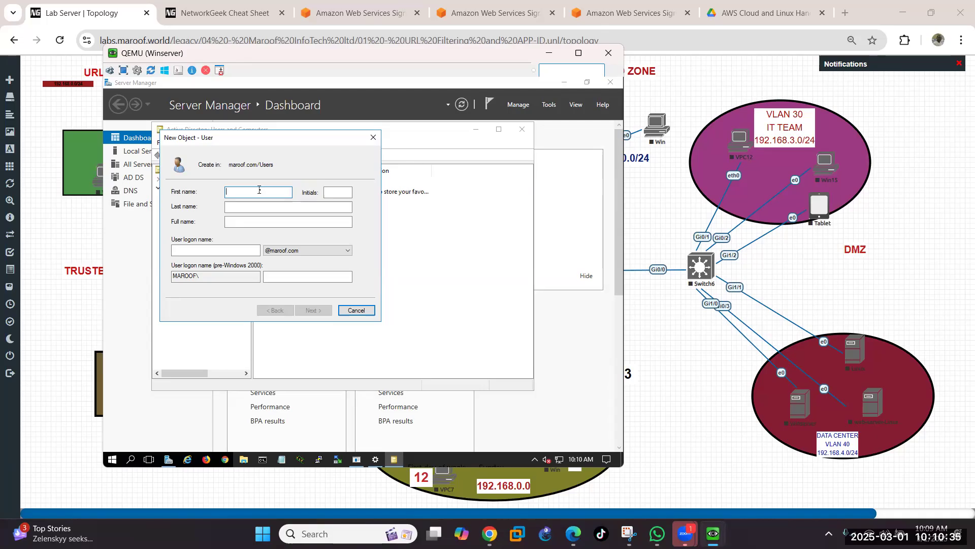
{"action": "type", "text": "O"}
{"action": "left_click", "coordinate": [232, 251]}
{"action": "type", "text": "AYO"}
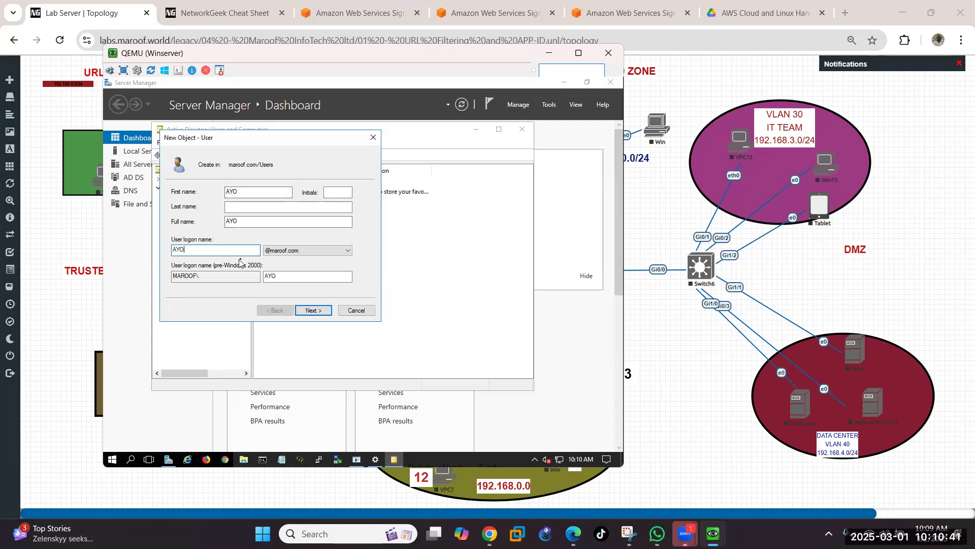
{"action": "left_click", "coordinate": [314, 311]}
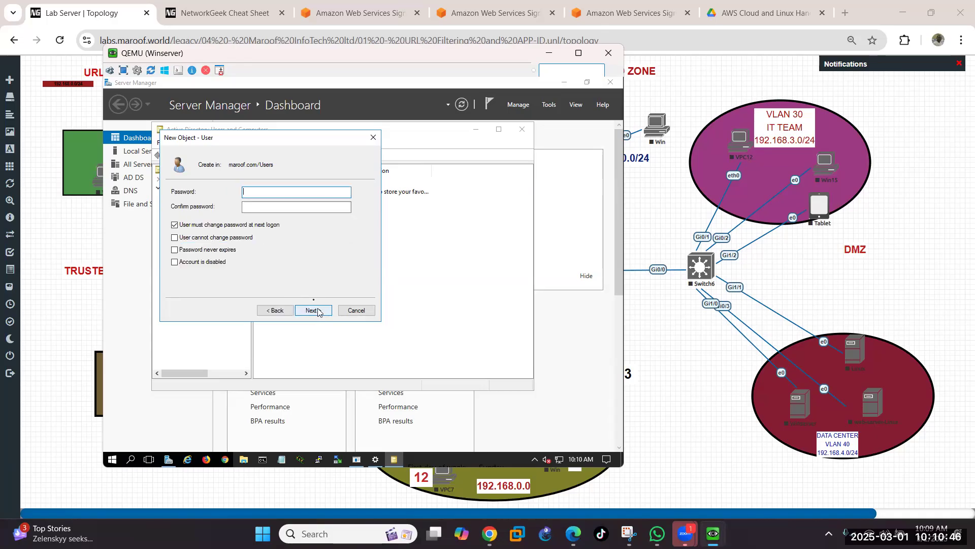
Step: Clear 'must change at next logon', enter and confirm the password, and create the account
{"action": "left_click", "coordinate": [175, 225]}
{"action": "left_click", "coordinate": [254, 188]}
{"action": "type", "text": "•••••••••"}
{"action": "left_click", "coordinate": [253, 206]}
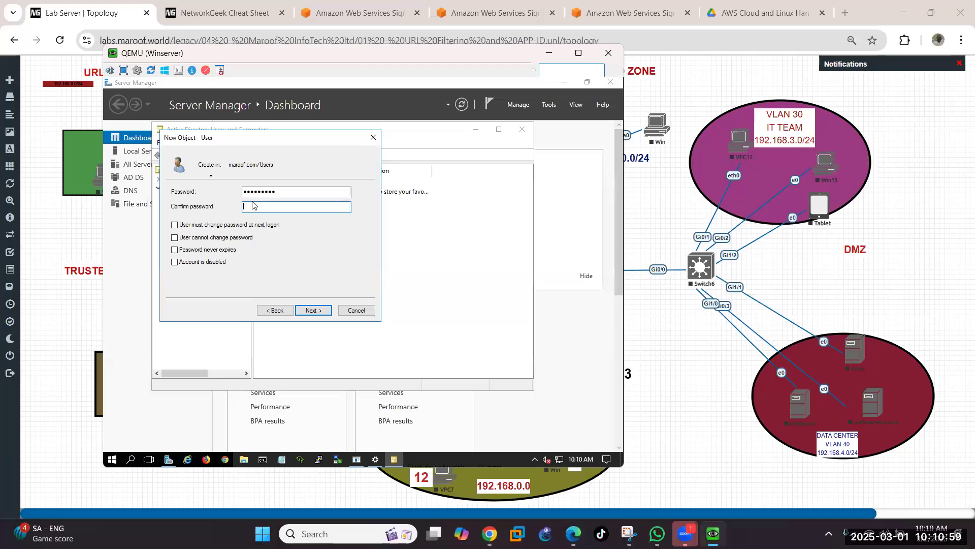
{"action": "type", "text": "•••••••••"}
{"action": "left_click", "coordinate": [320, 311]}
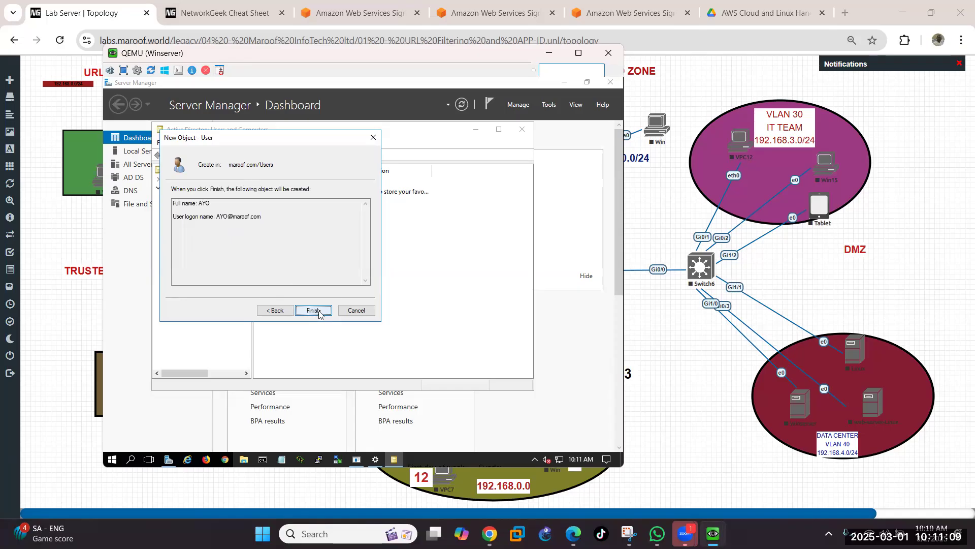
{"action": "left_click", "coordinate": [313, 311]}
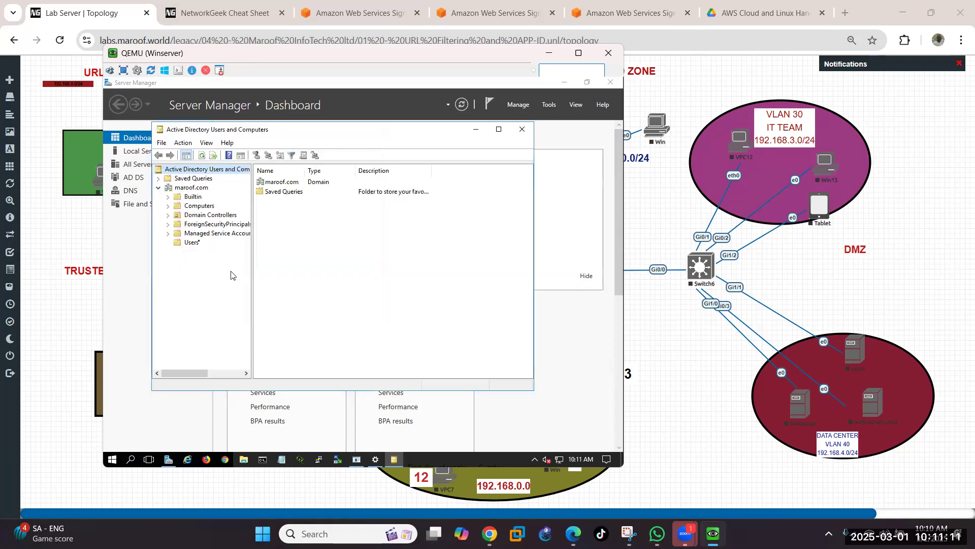
Step: Start a fourth new user in Users with its first name and logon name filled in
{"action": "right_click", "coordinate": [192, 247]}
{"action": "mouse_move", "coordinate": [242, 279]}
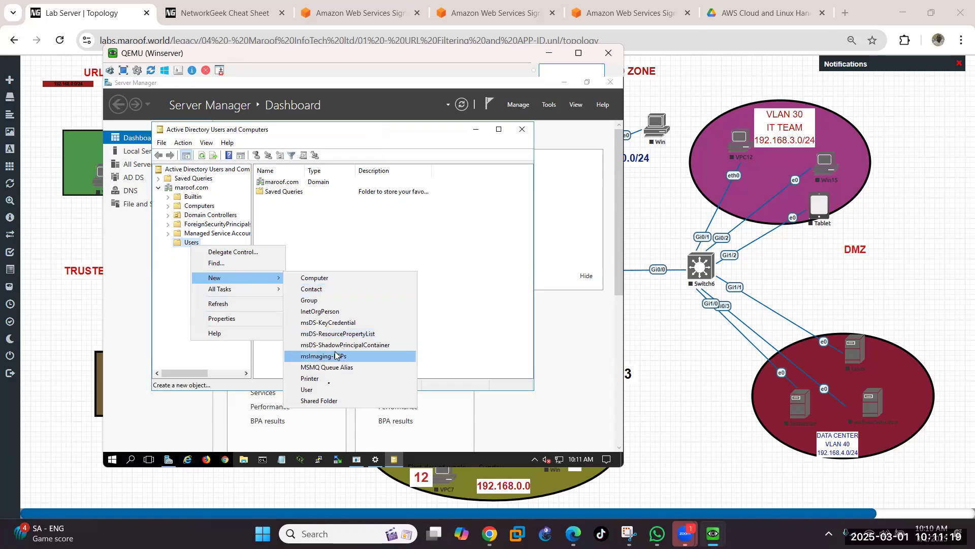
{"action": "left_click", "coordinate": [324, 390]}
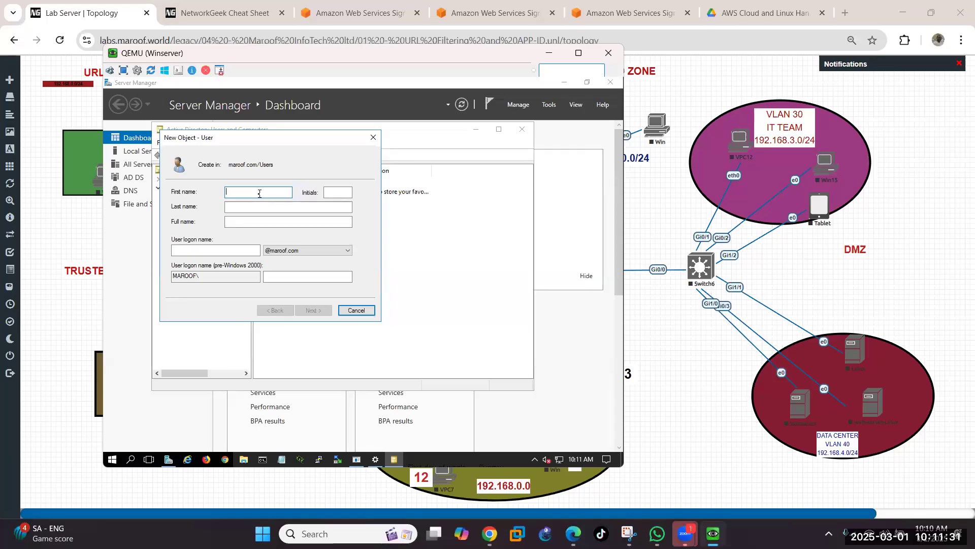
{"action": "type", "text": "MI"}
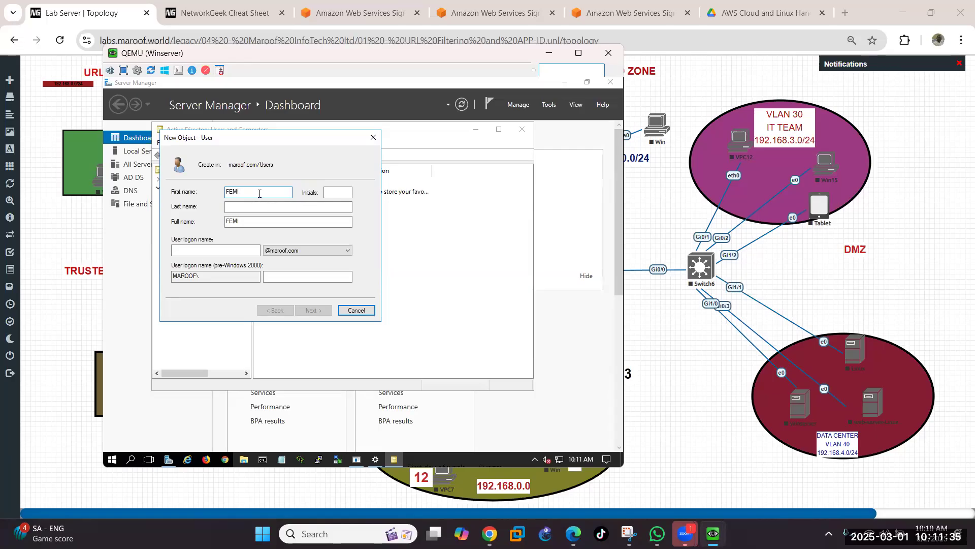
{"action": "left_click", "coordinate": [235, 251]}
{"action": "type", "text": "FEMI"}
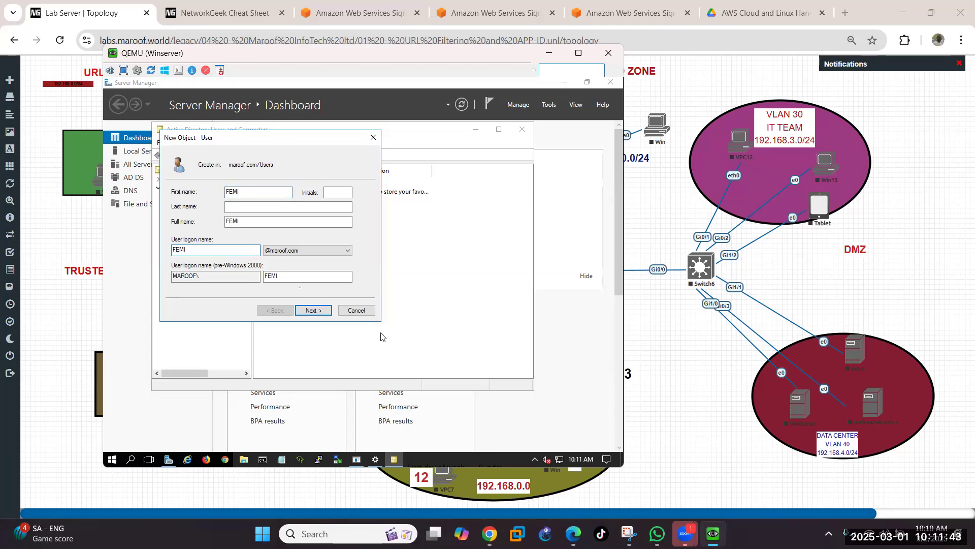
{"action": "left_click", "coordinate": [314, 311]}
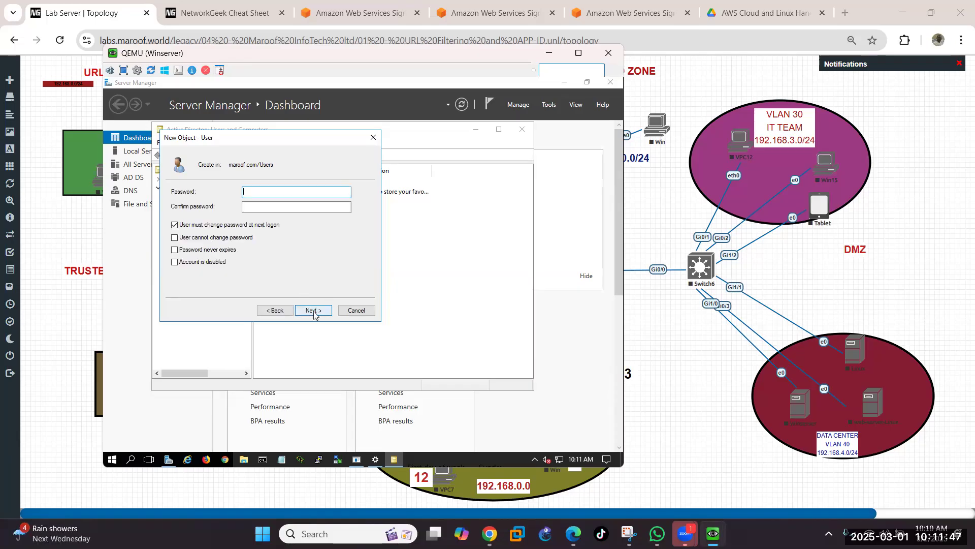
Step: Give it an unchangeable, never-expiring password and create the account
{"action": "left_click", "coordinate": [174, 225]}
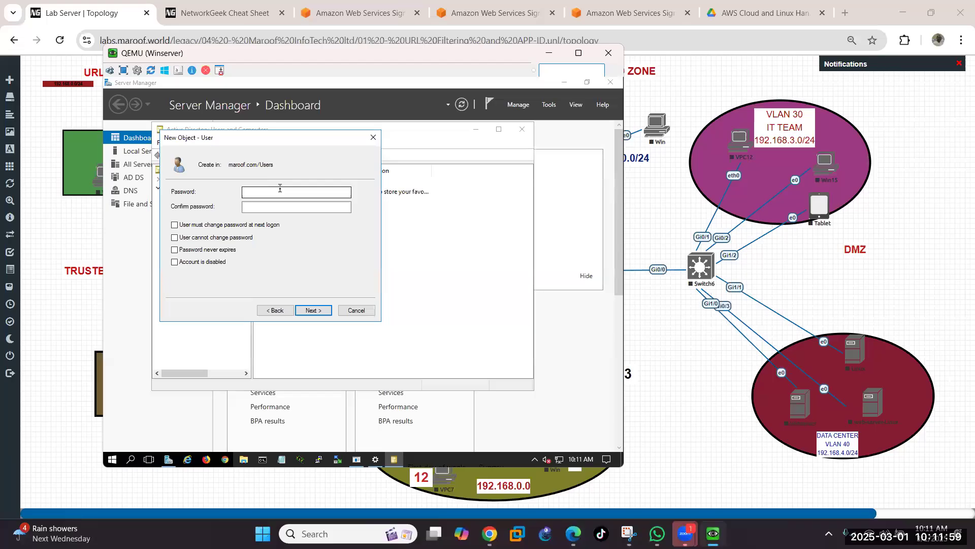
{"action": "left_click", "coordinate": [279, 194]}
{"action": "type", "text": "Pa$$w0rd1"}
{"action": "key", "text": "Tab"}
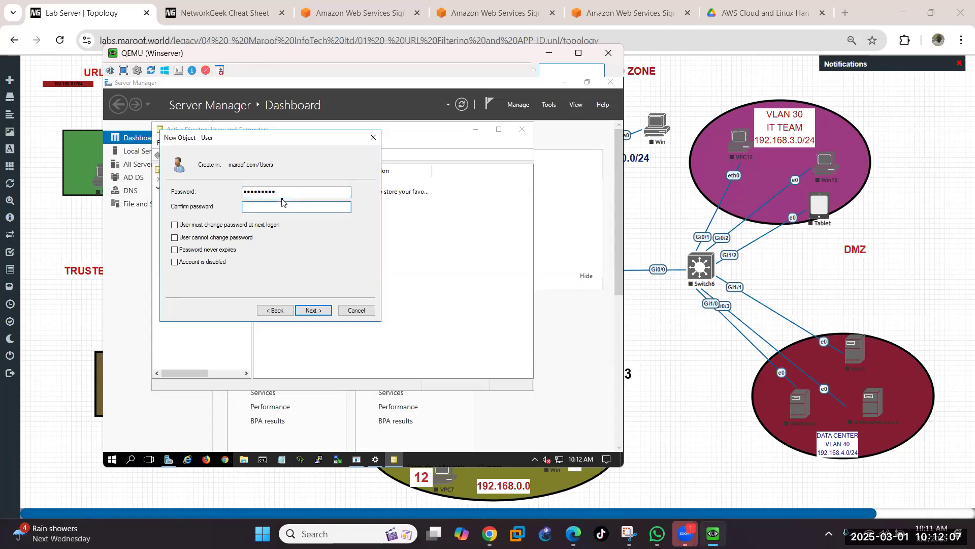
{"action": "type", "text": "Pa$$w0rd1"}
{"action": "left_click", "coordinate": [174, 238]}
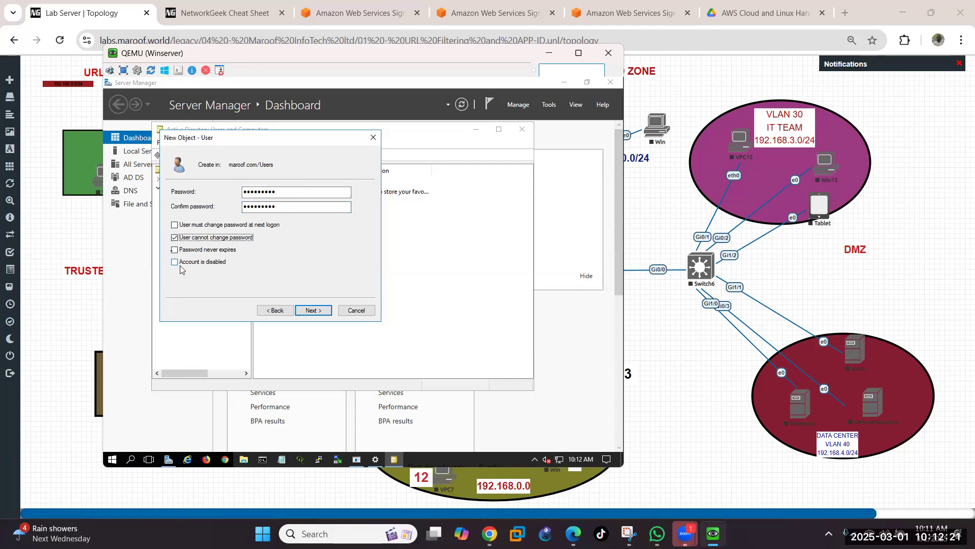
{"action": "left_click", "coordinate": [174, 250]}
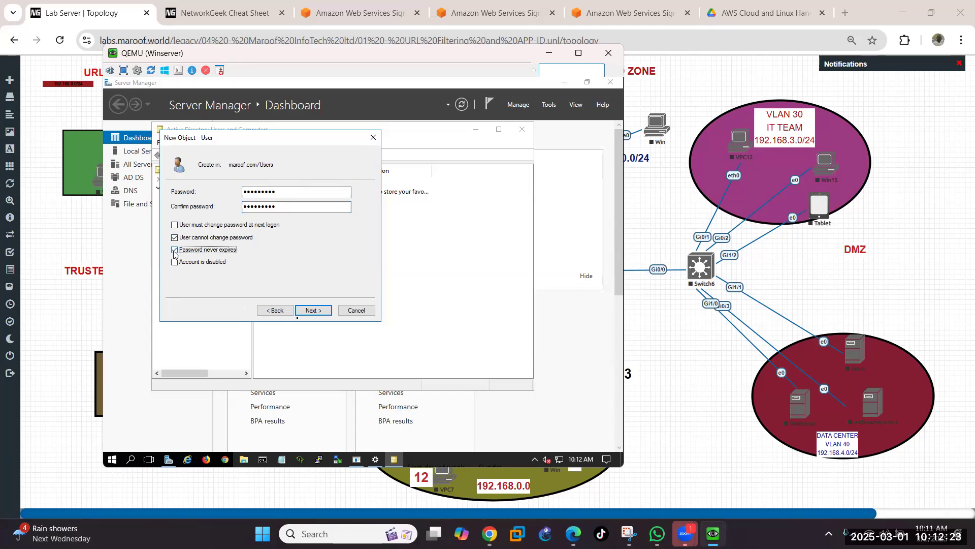
{"action": "left_click", "coordinate": [325, 312]}
{"action": "left_click", "coordinate": [325, 312]}
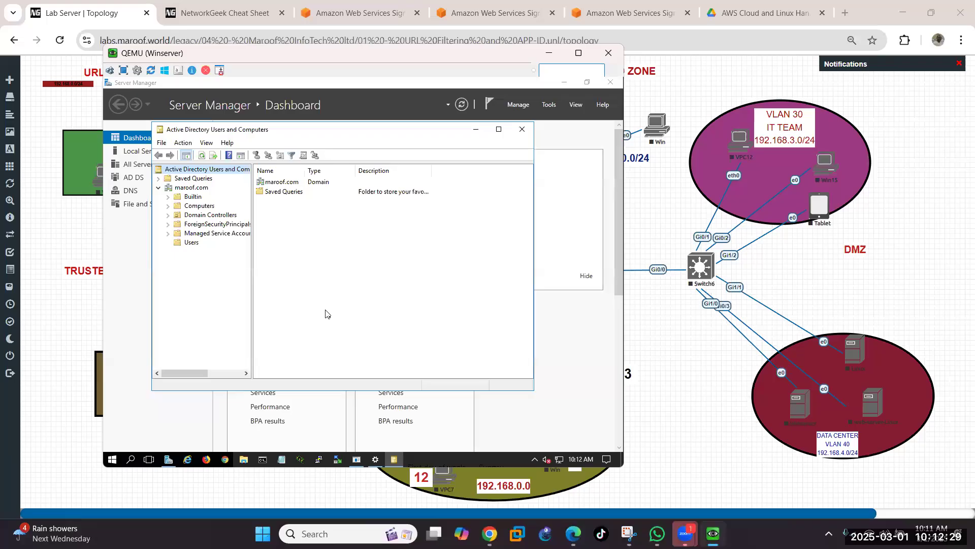
Step: Display the maroof.com Users container listing the newly created accounts
{"action": "left_click", "coordinate": [192, 243]}
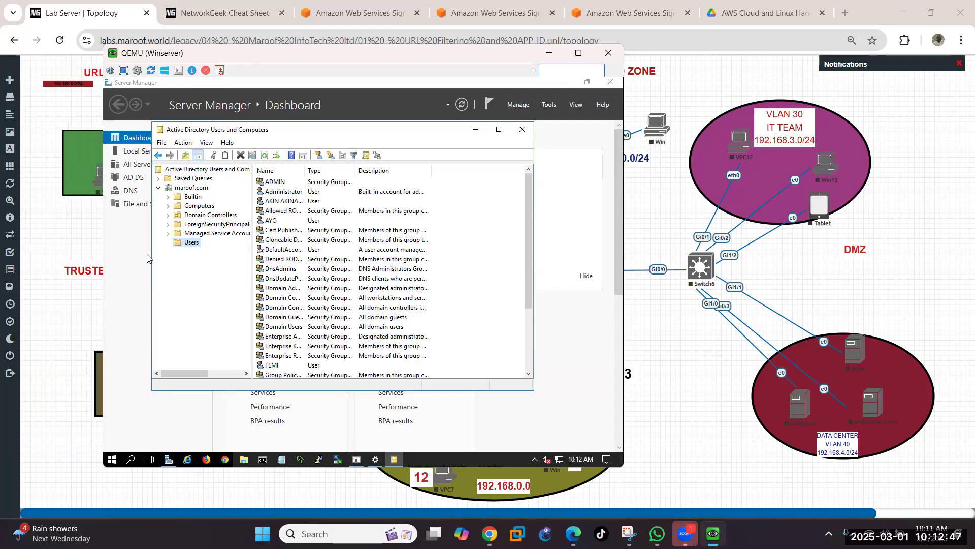
{"action": "key", "text": "alt+Tab"}
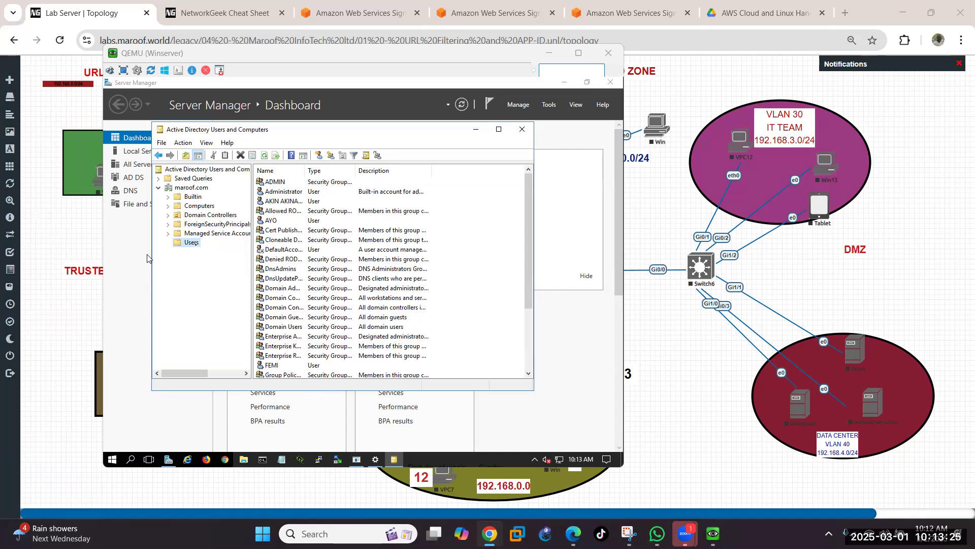
Step: Start a new user in Users with first name and logon name 'pa'
{"action": "right_click", "coordinate": [195, 245]}
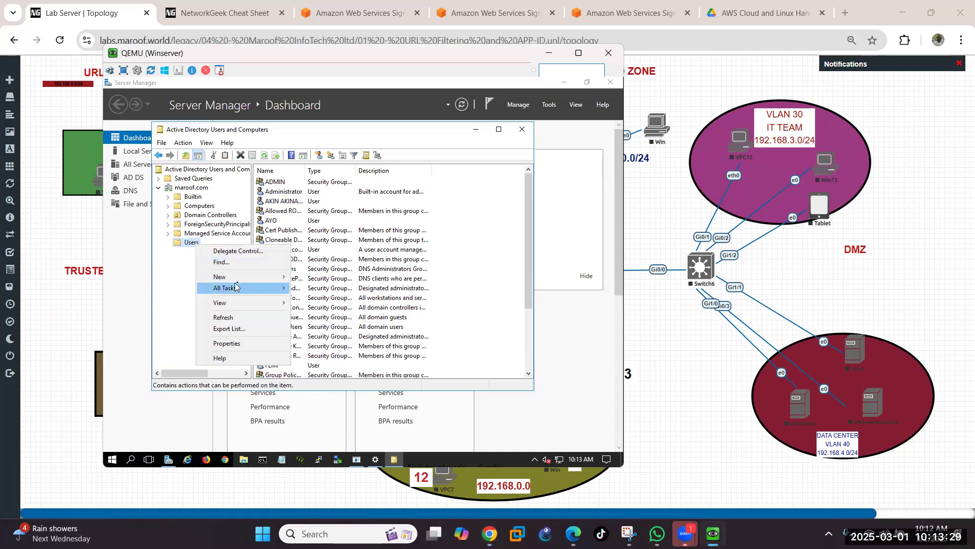
{"action": "mouse_move", "coordinate": [234, 287]}
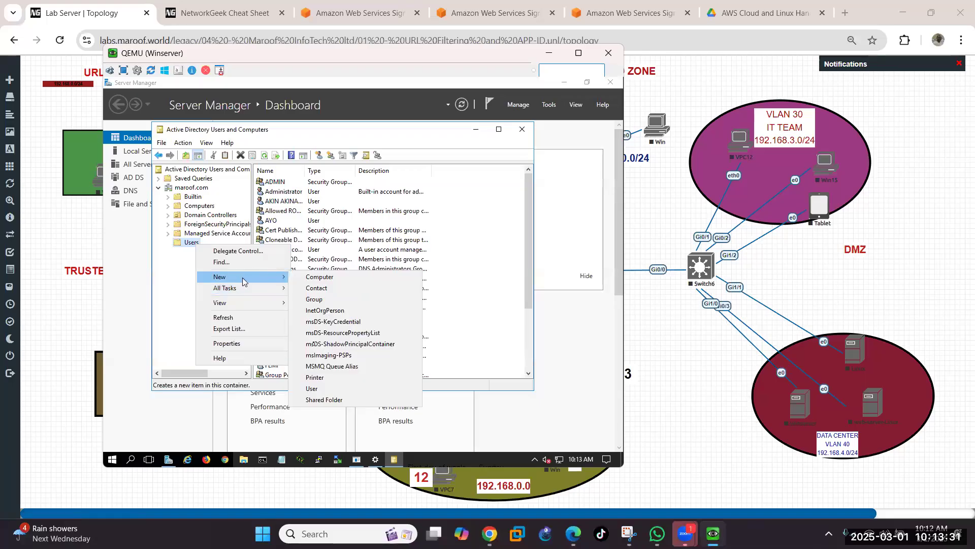
{"action": "left_click", "coordinate": [314, 388]}
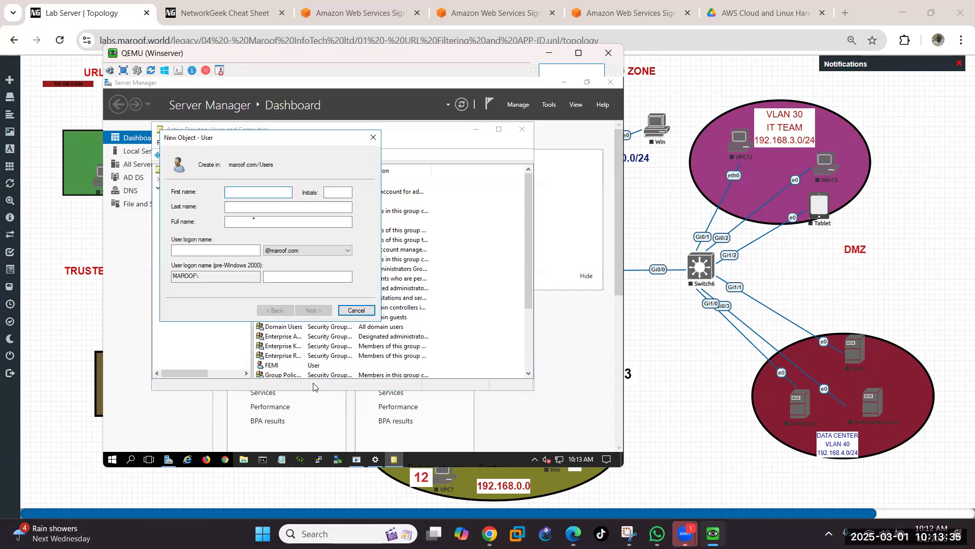
{"action": "type", "text": "pa"}
{"action": "left_click", "coordinate": [235, 254]}
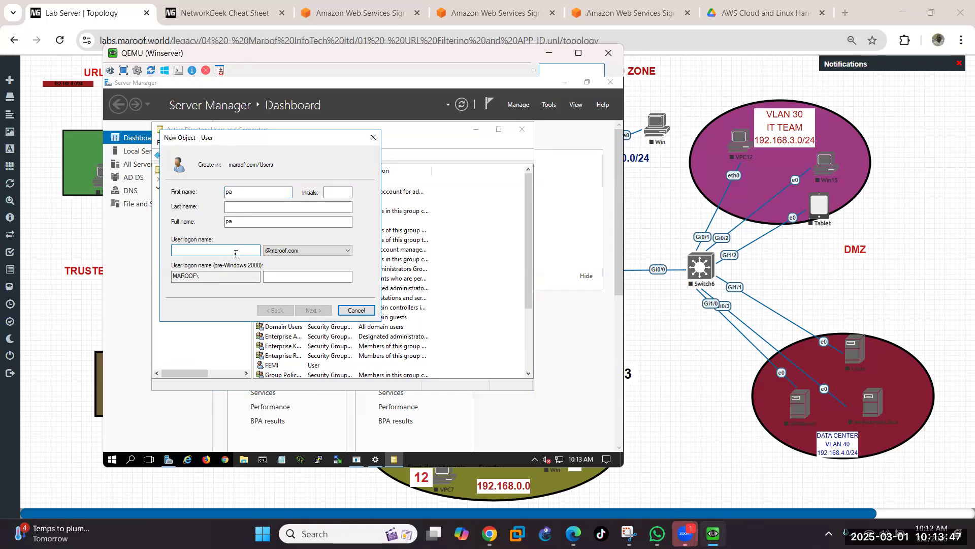
{"action": "type", "text": "pa"}
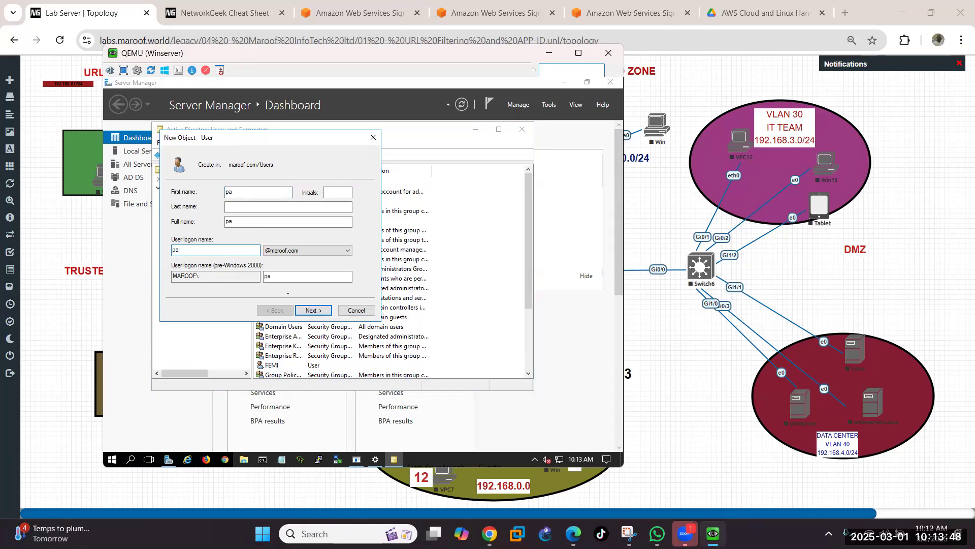
{"action": "left_click", "coordinate": [316, 310]}
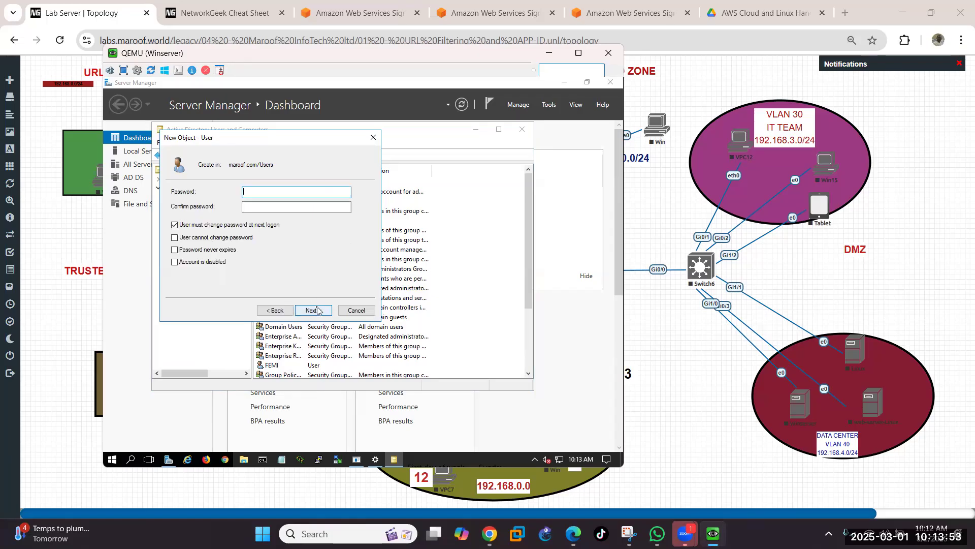
Step: Give pa an unchangeable, never-expiring password, confirm it, and create the account
{"action": "left_click", "coordinate": [176, 225]}
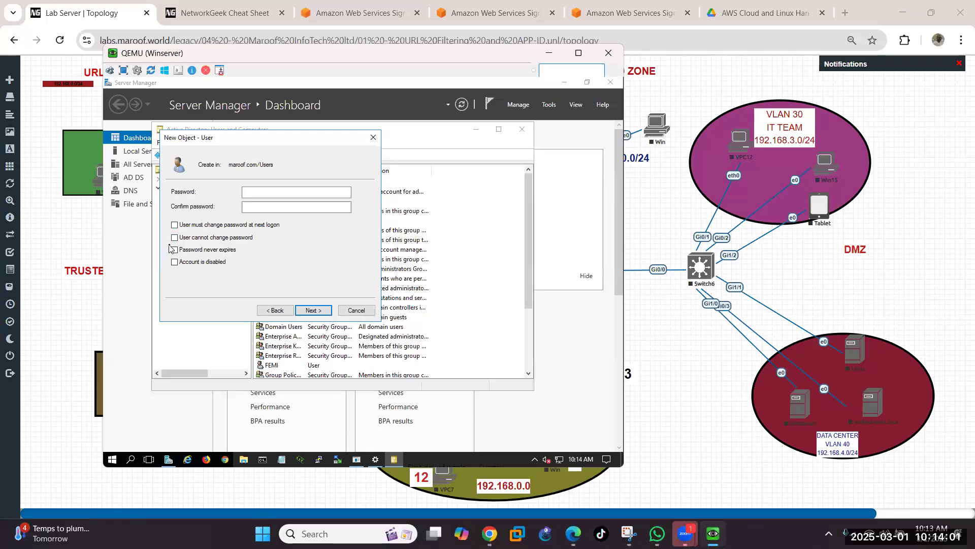
{"action": "left_click", "coordinate": [173, 249]}
{"action": "left_click", "coordinate": [174, 249]}
{"action": "left_click", "coordinate": [177, 238]}
{"action": "left_click", "coordinate": [174, 250]}
{"action": "left_click", "coordinate": [276, 193]}
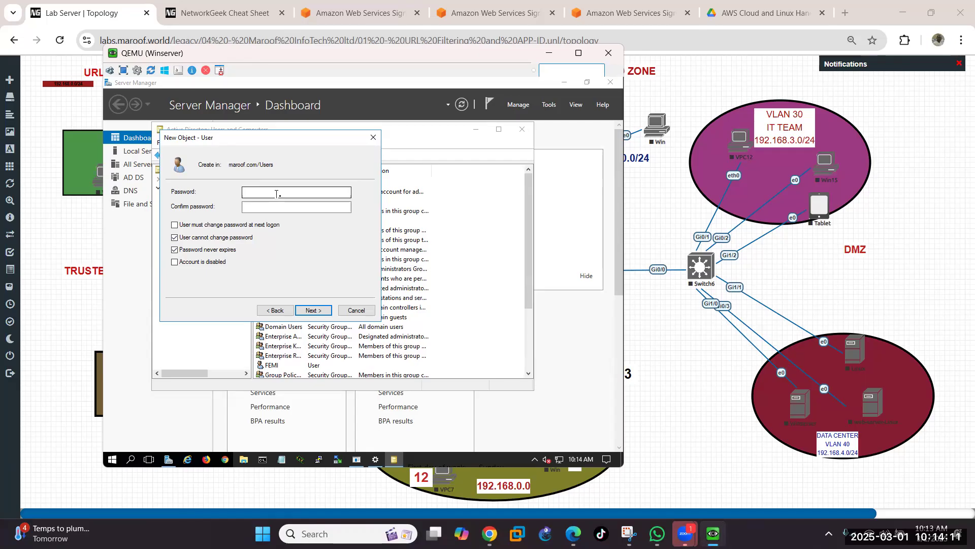
{"action": "type", "text": "•••••••"}
{"action": "key", "text": "Tab"}
{"action": "type", "text": "••••••••"}
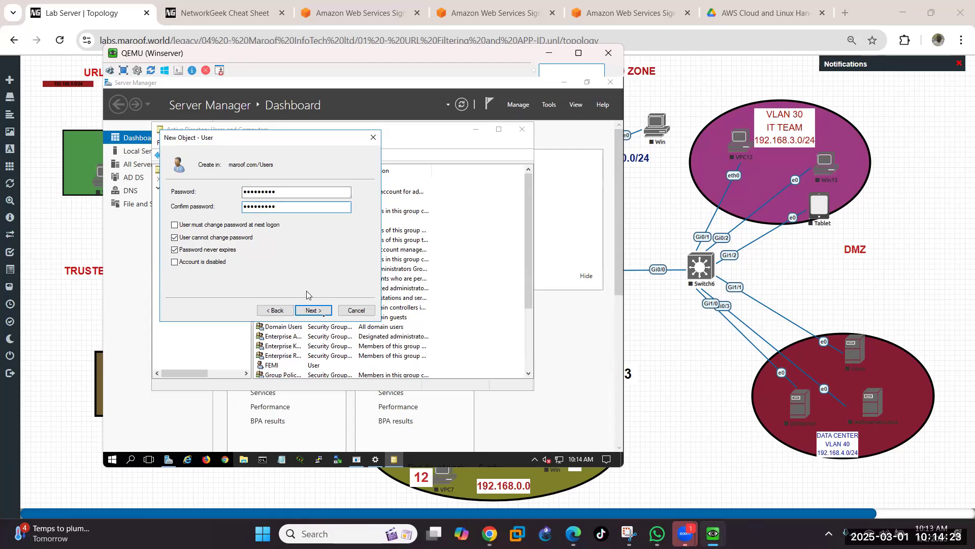
{"action": "left_click", "coordinate": [322, 312]}
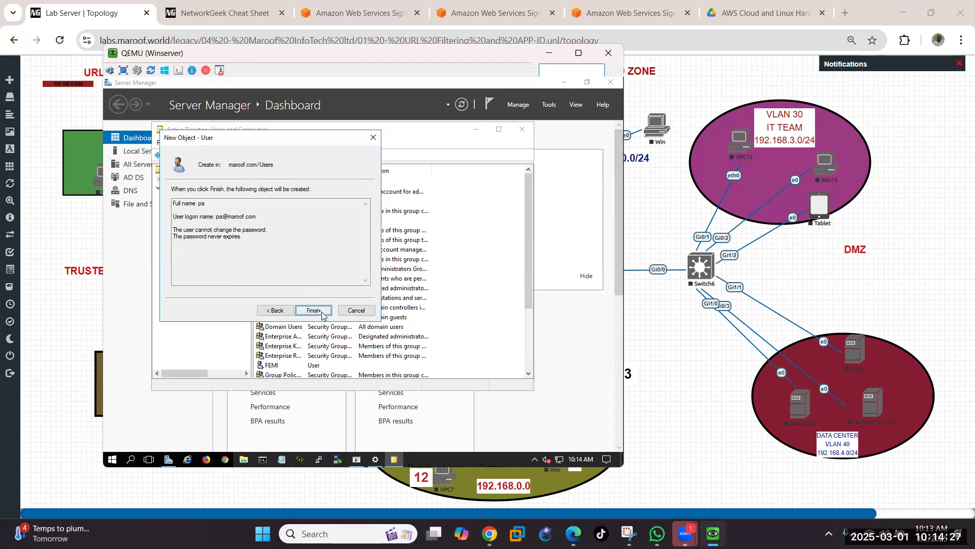
{"action": "left_click", "coordinate": [313, 310]}
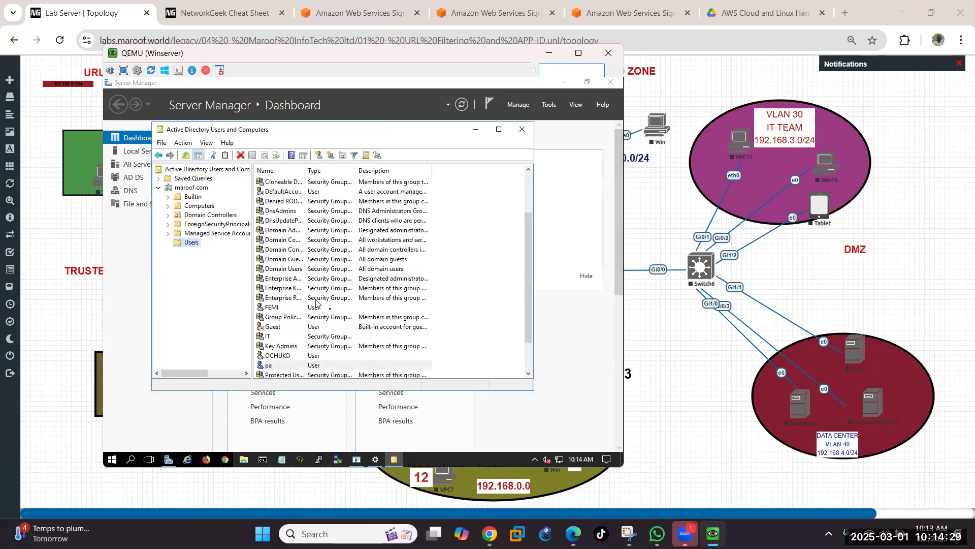
Step: Open the Properties dialog of user pa from the Users list
{"action": "scroll", "coordinate": [330, 311], "scroll_direction": "down", "scroll_amount": 2}
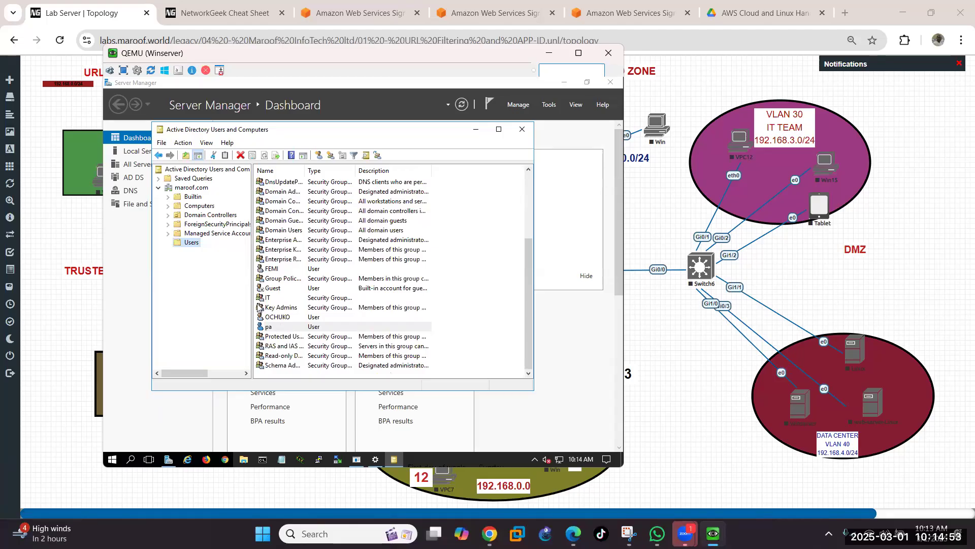
{"action": "right_click", "coordinate": [273, 329]}
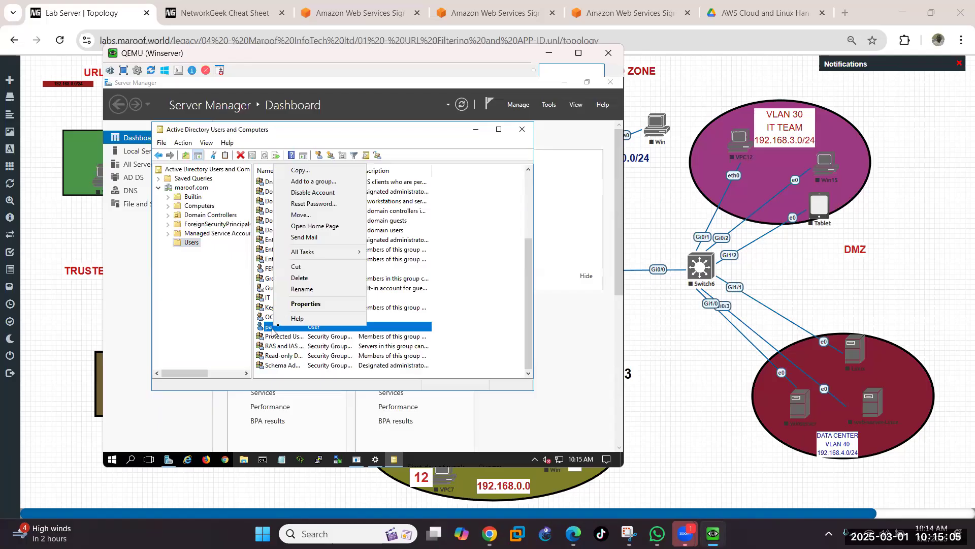
{"action": "left_click", "coordinate": [312, 305]}
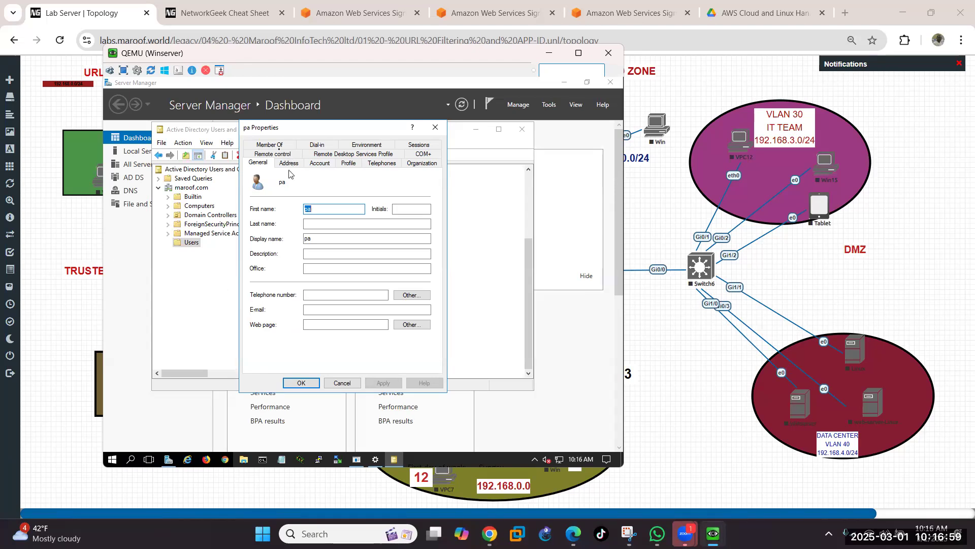
Step: Add pa to the Distributed COM Users group via Member Of
{"action": "left_click", "coordinate": [267, 147]}
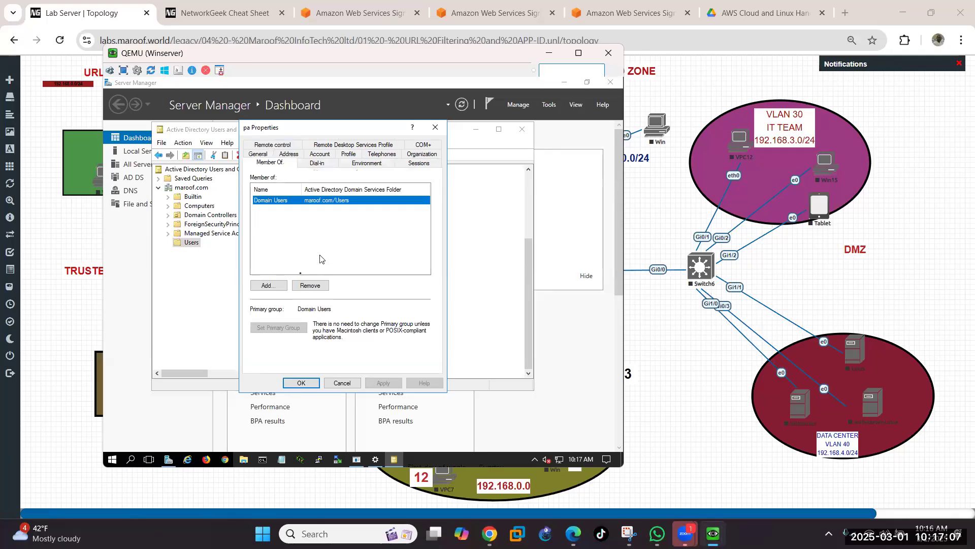
{"action": "left_click", "coordinate": [266, 287]}
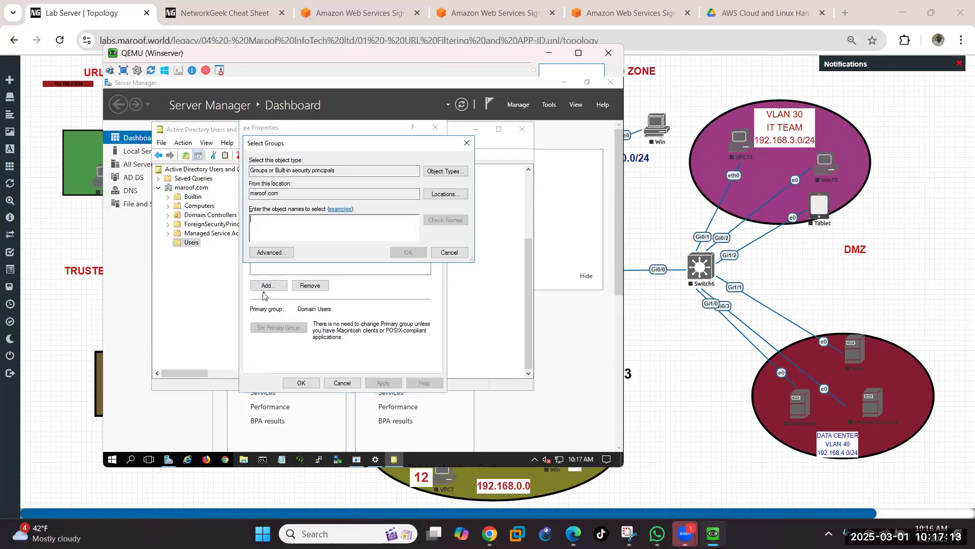
{"action": "type", "text": "Dist"}
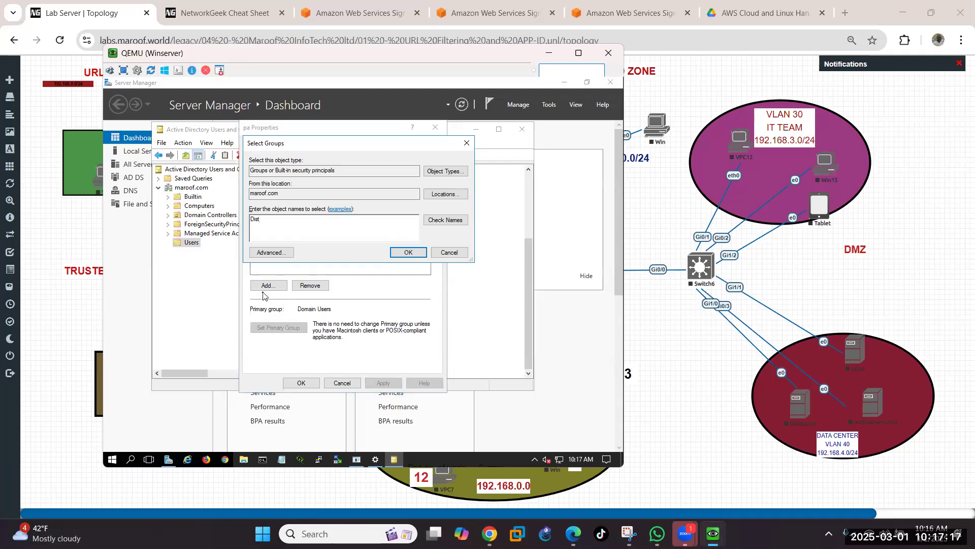
{"action": "type", "text": "ributed"}
{"action": "left_click", "coordinate": [450, 222]}
{"action": "left_click", "coordinate": [414, 256]}
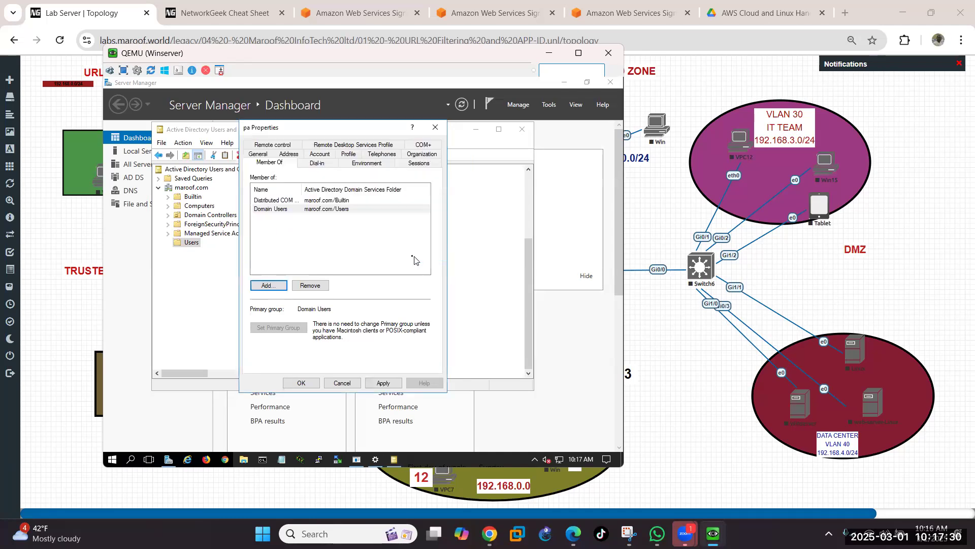
Step: Attempt adding pa to Domain Users, which it already belongs to
{"action": "left_click", "coordinate": [269, 285]}
{"action": "type", "text": "Domai"}
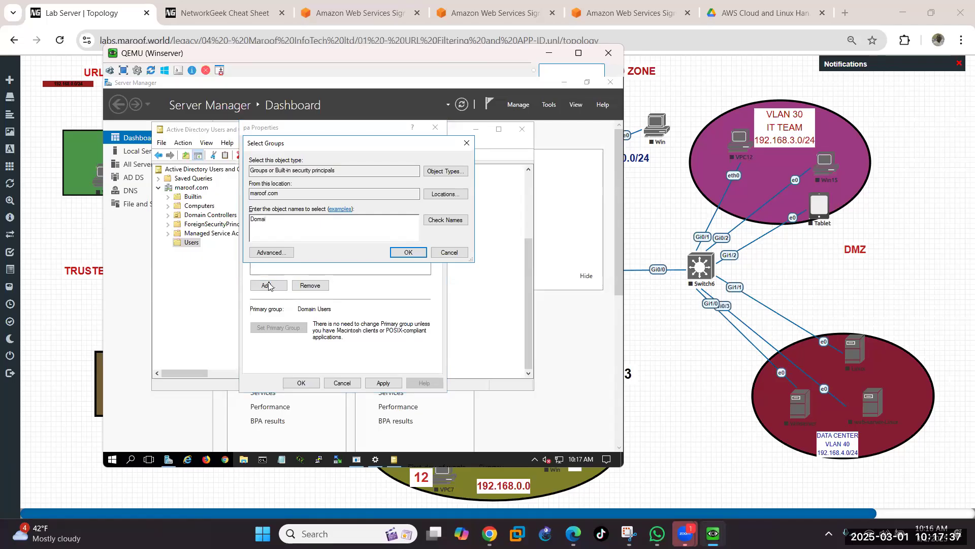
{"action": "type", "text": "n"}
{"action": "left_click", "coordinate": [447, 226]}
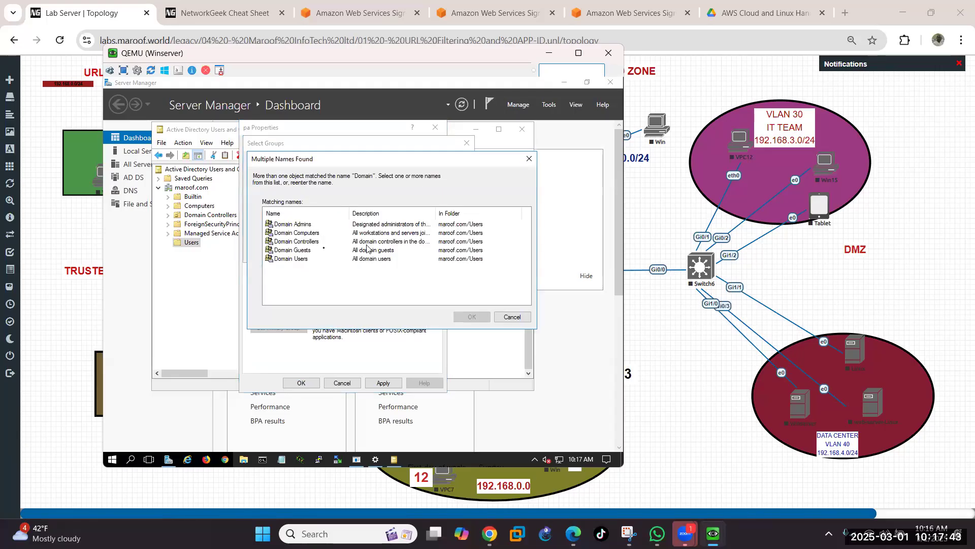
{"action": "left_click", "coordinate": [298, 261]}
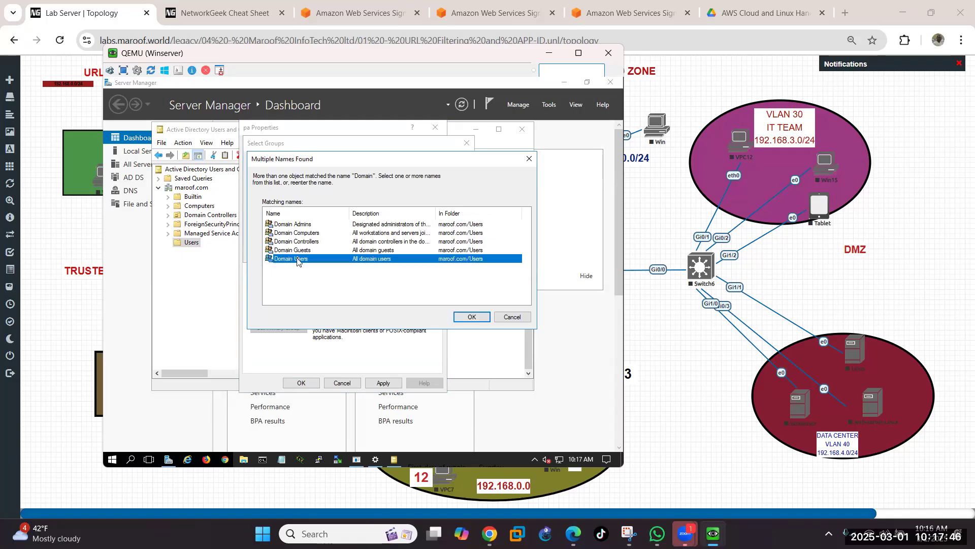
{"action": "left_click", "coordinate": [466, 319]}
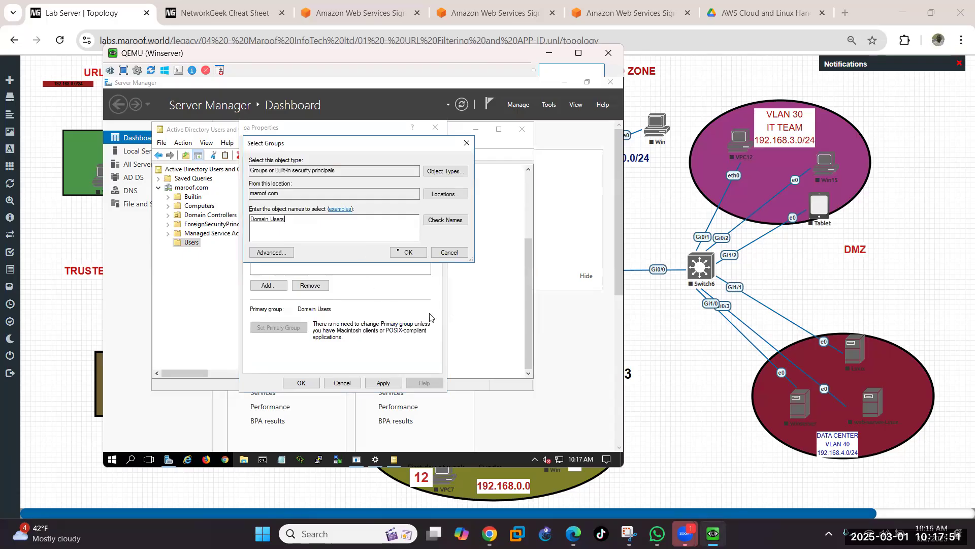
{"action": "left_click", "coordinate": [407, 254]}
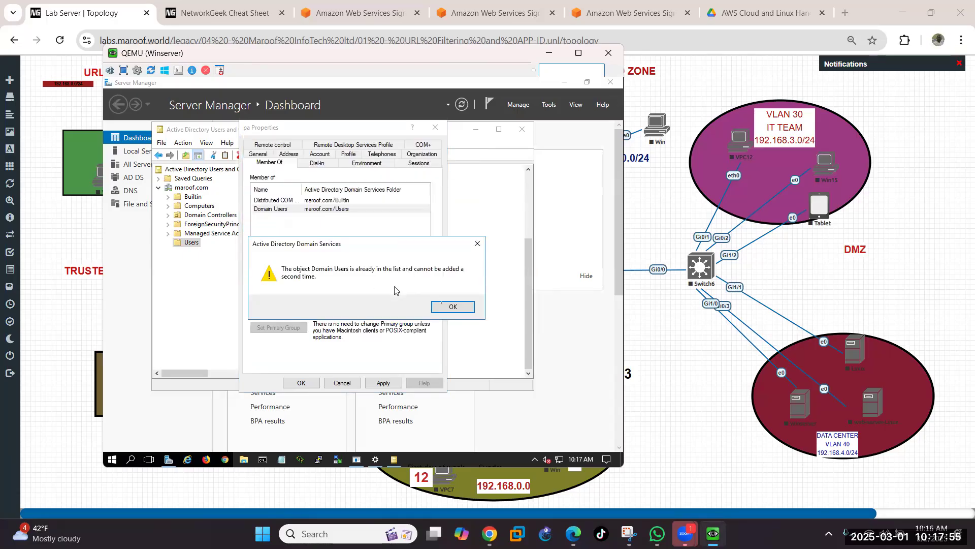
{"action": "left_click", "coordinate": [450, 313]}
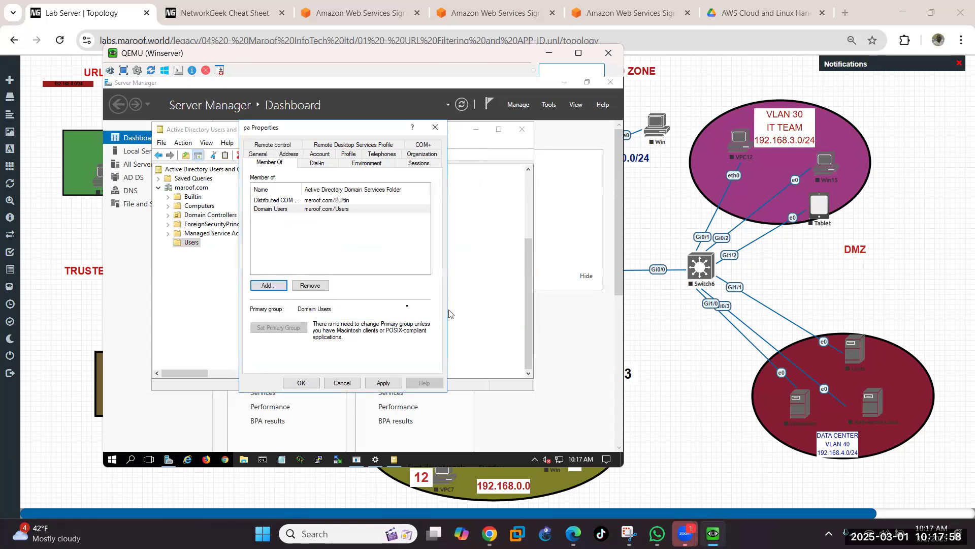
{"action": "left_click", "coordinate": [268, 286]}
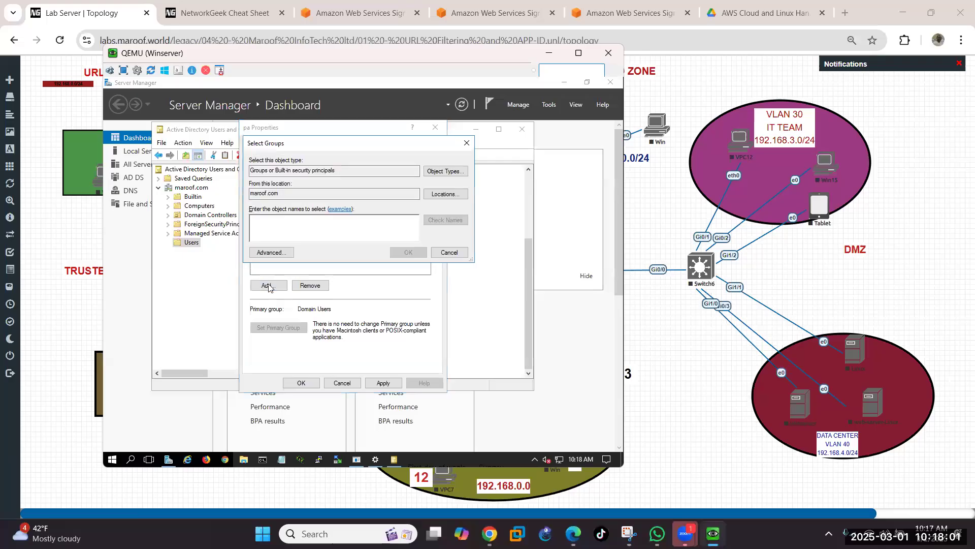
Step: Add pa to the Event Log Readers group
{"action": "type", "text": "Event"}
{"action": "left_click", "coordinate": [445, 228]}
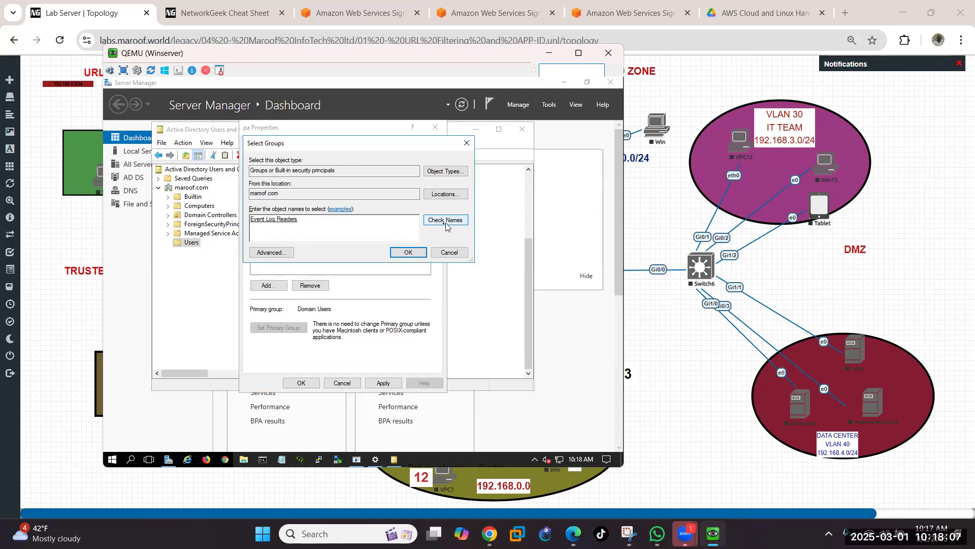
{"action": "left_click", "coordinate": [396, 252]}
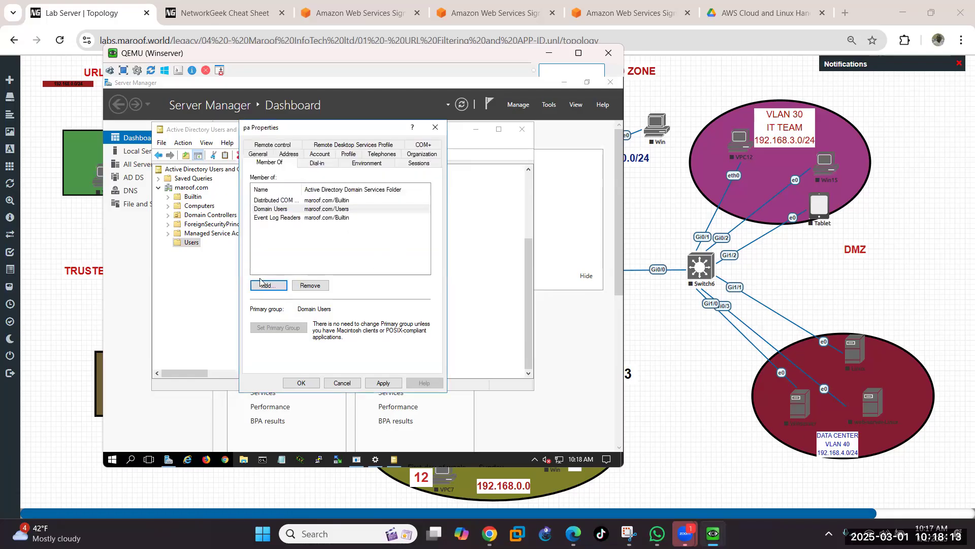
Step: Add pa to Server Operators and save the membership changes
{"action": "left_click", "coordinate": [264, 288]}
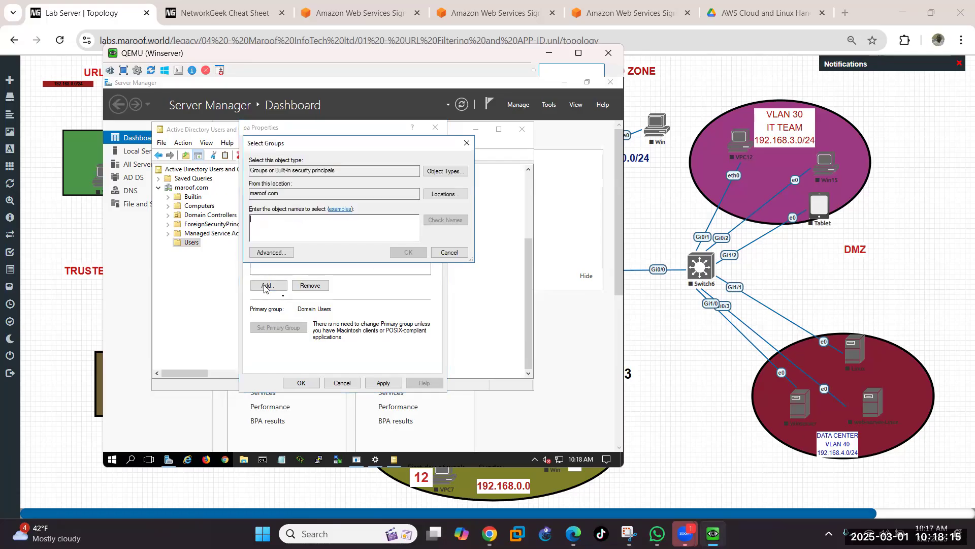
{"action": "type", "text": "Ser"}
{"action": "key", "text": "BackSpace"}
{"action": "type", "text": "erver "}
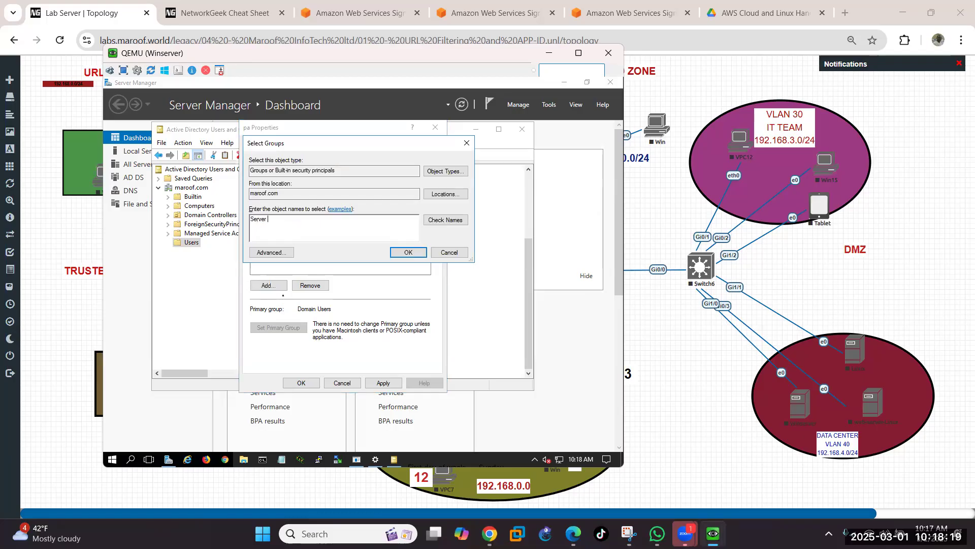
{"action": "type", "text": "O"}
{"action": "left_click", "coordinate": [463, 223]}
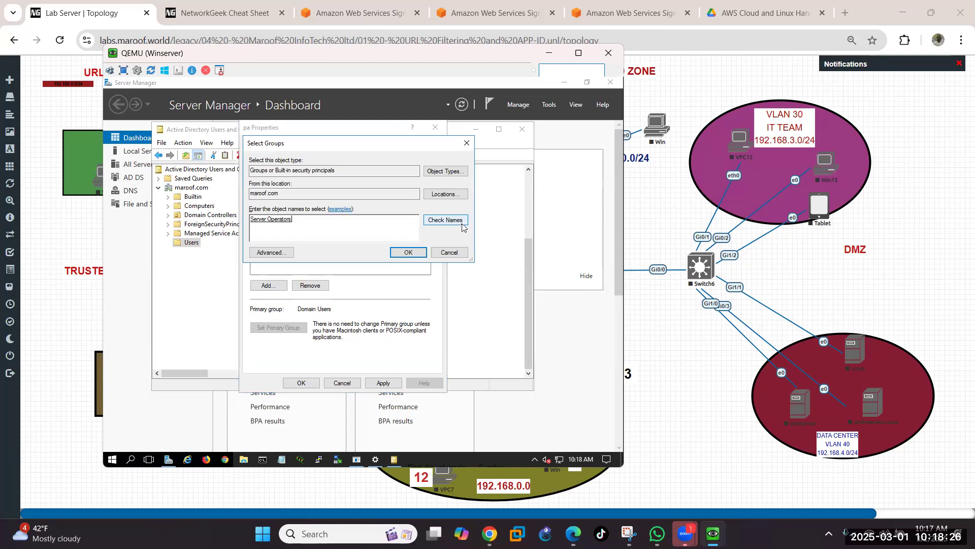
{"action": "left_click", "coordinate": [409, 252]}
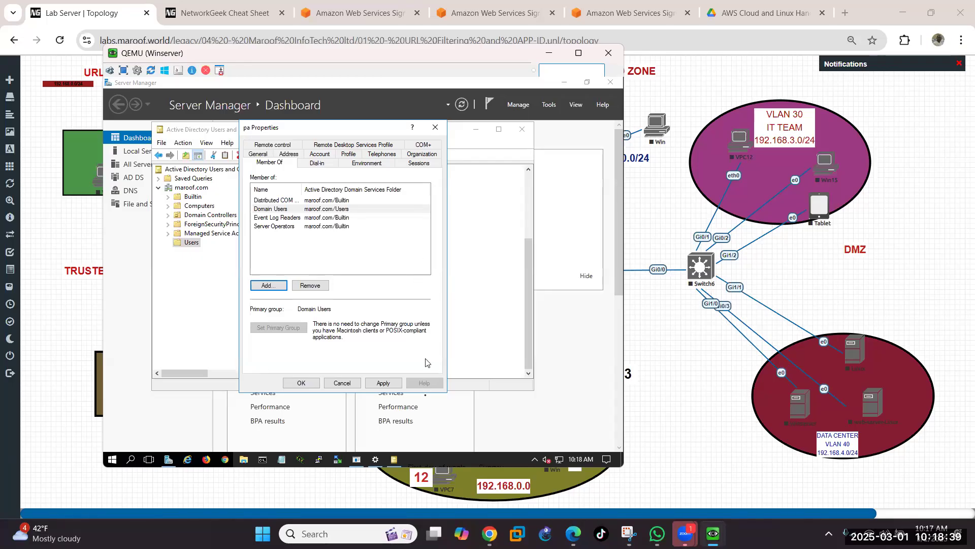
{"action": "left_click", "coordinate": [385, 382]}
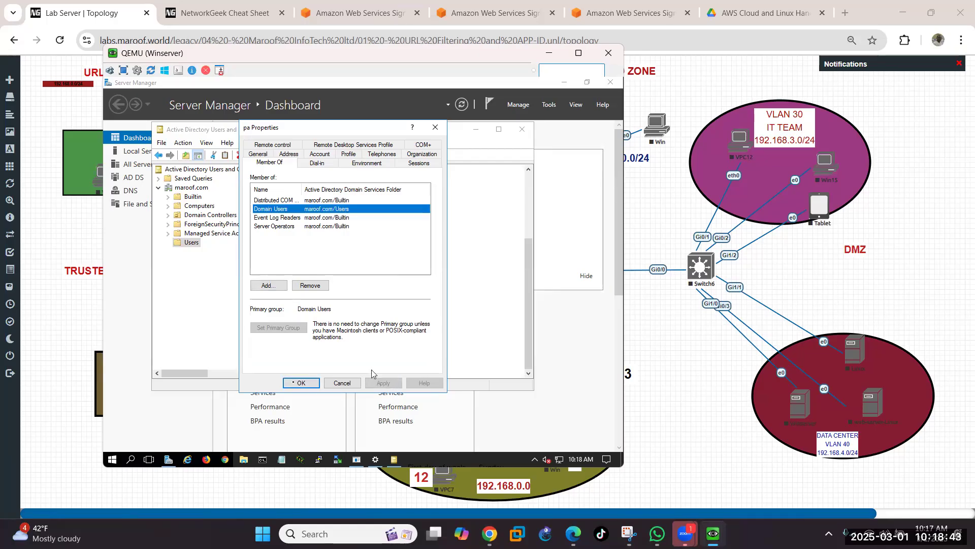
{"action": "left_click", "coordinate": [302, 383]}
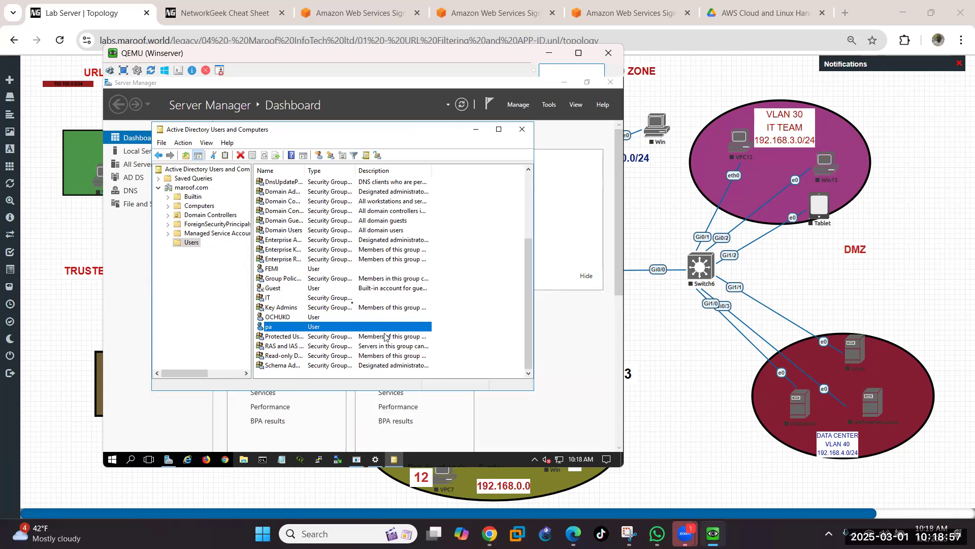
{"action": "double_click", "coordinate": [301, 330]}
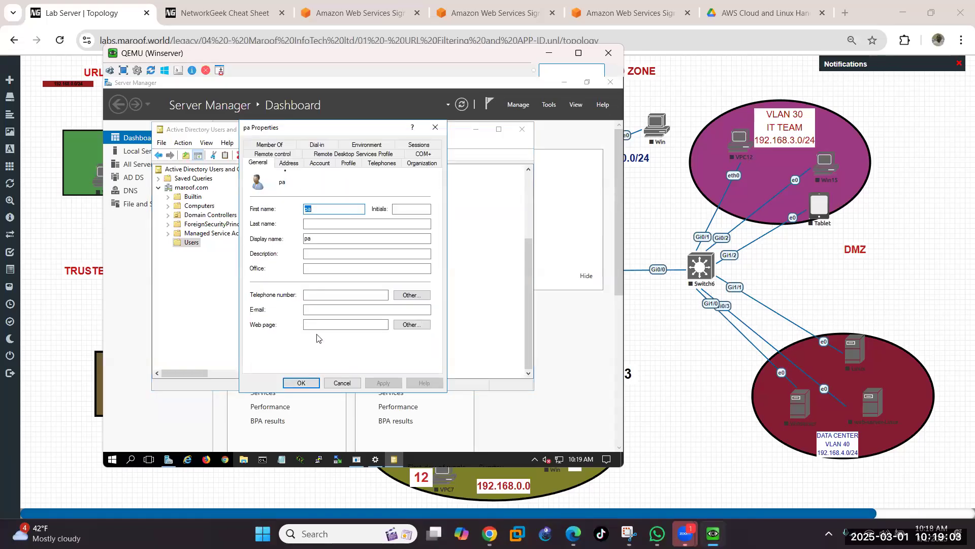
{"action": "left_click", "coordinate": [279, 146]}
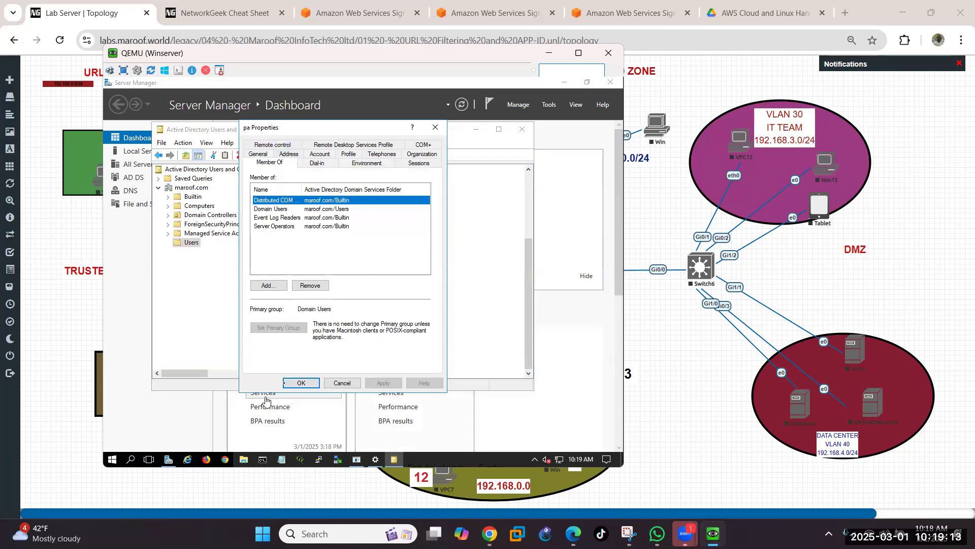
{"action": "left_click", "coordinate": [300, 383]}
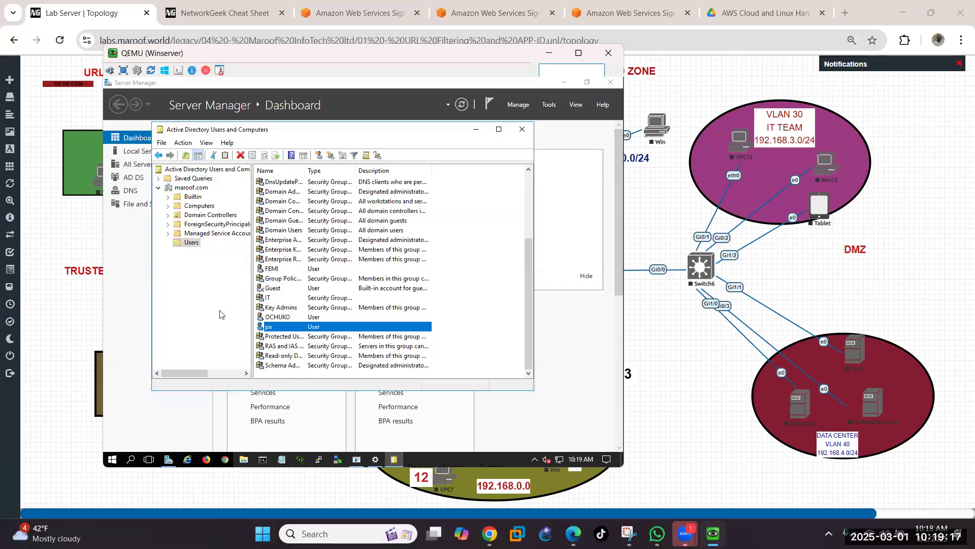
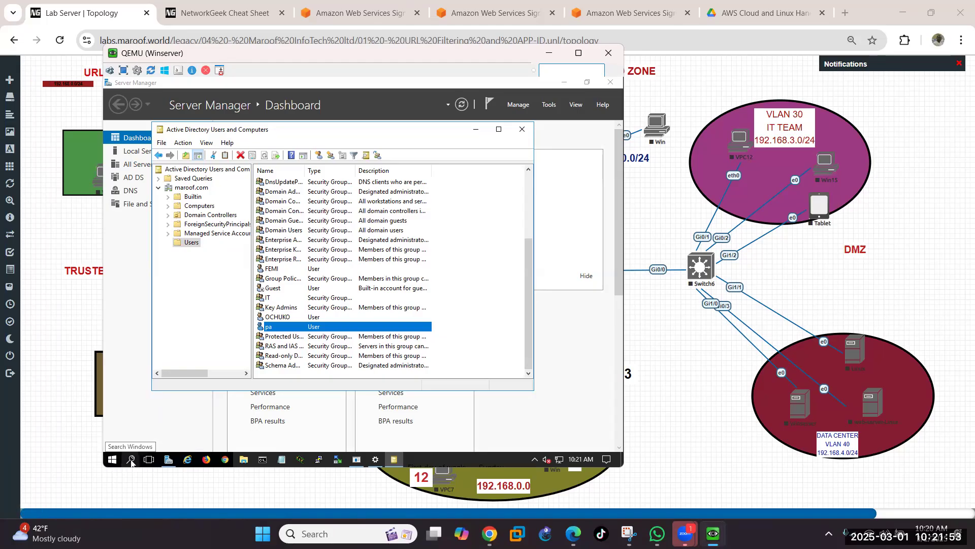
Step: Find Run through Windows Search and open the Run dialog
{"action": "left_click", "coordinate": [131, 460]}
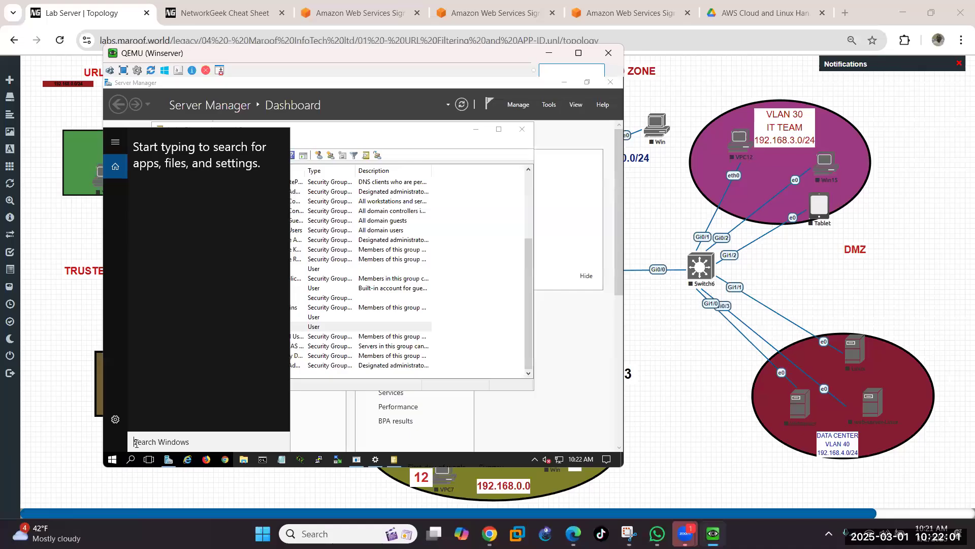
{"action": "type", "text": "wm"}
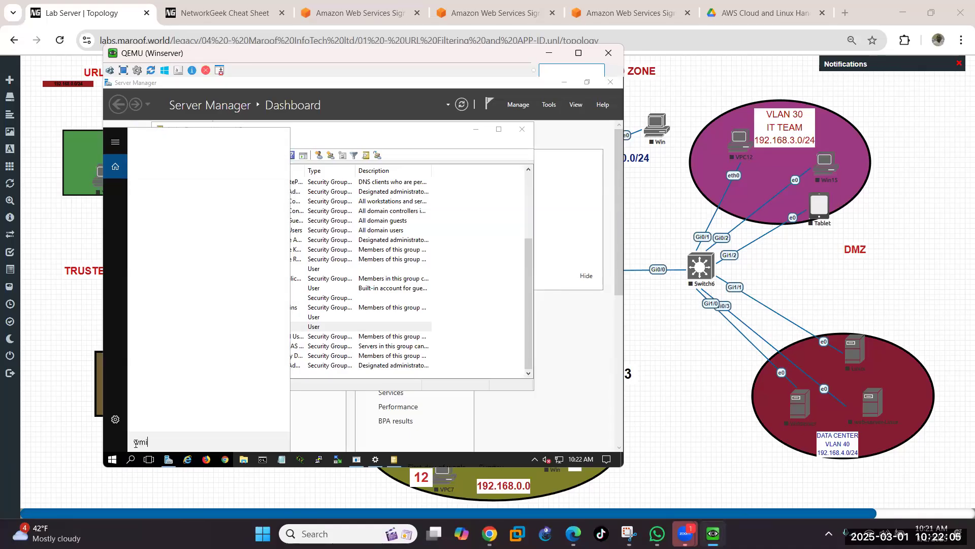
{"action": "type", "text": "i"}
{"action": "key", "text": "BackSpace"}
{"action": "key", "text": "BackSpace"}
{"action": "key", "text": "BackSpace"}
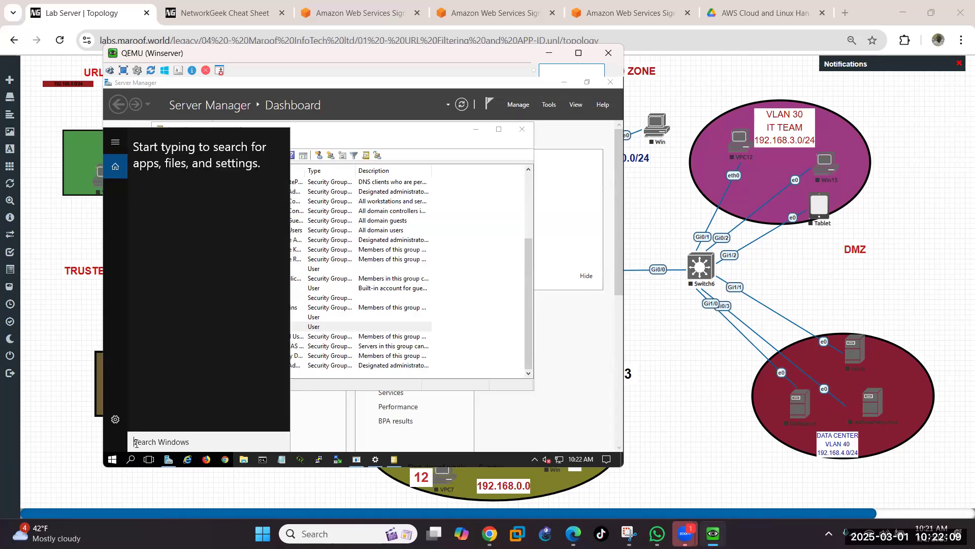
{"action": "type", "text": "run"}
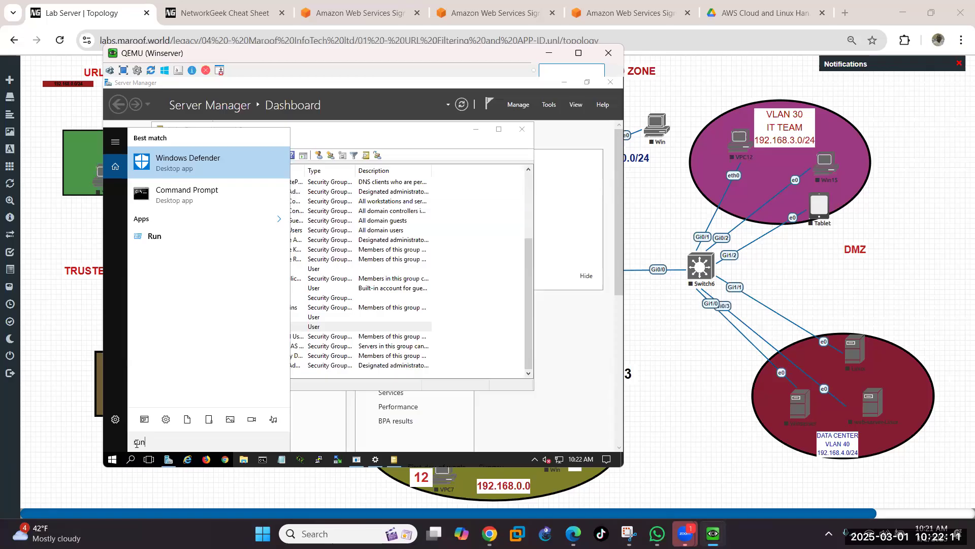
{"action": "left_click", "coordinate": [199, 237]}
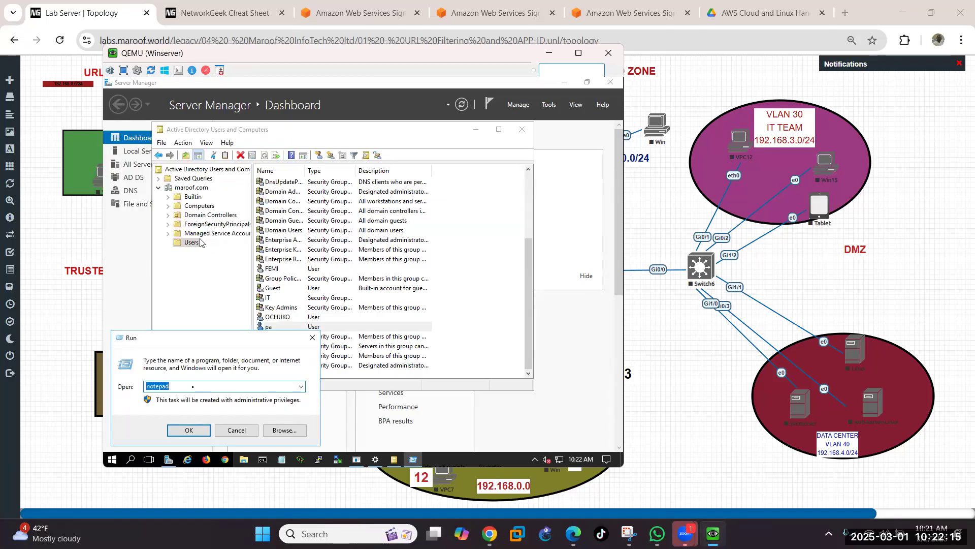
Step: Replace 'notepad' with 'wmi' in Run, launch it, and dismiss the cannot-find error
{"action": "left_click", "coordinate": [192, 386]}
{"action": "key", "text": "BackSpace"}
{"action": "key", "text": "BackSpace"}
{"action": "key", "text": "BackSpace"}
{"action": "key", "text": "BackSpace"}
{"action": "key", "text": "BackSpace"}
{"action": "key", "text": "BackSpace"}
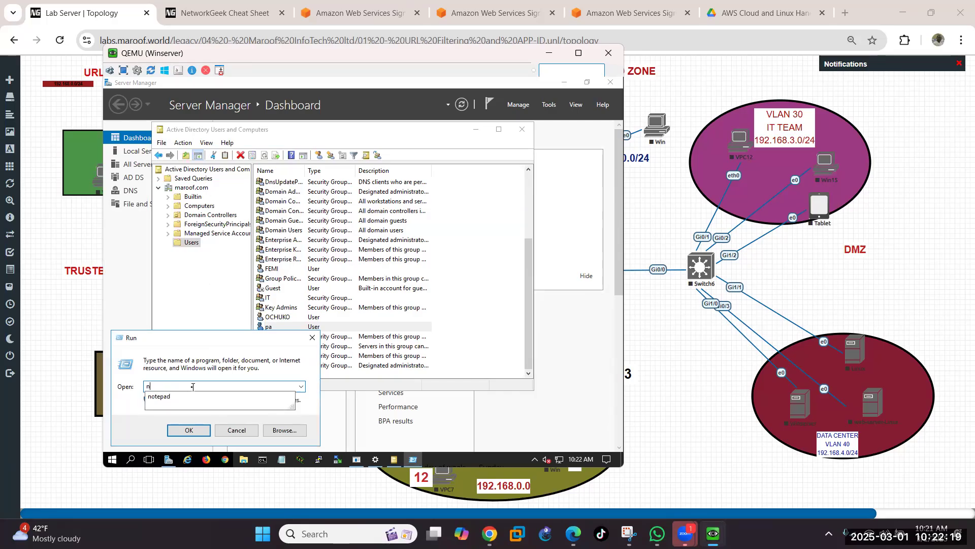
{"action": "key", "text": "BackSpace"}
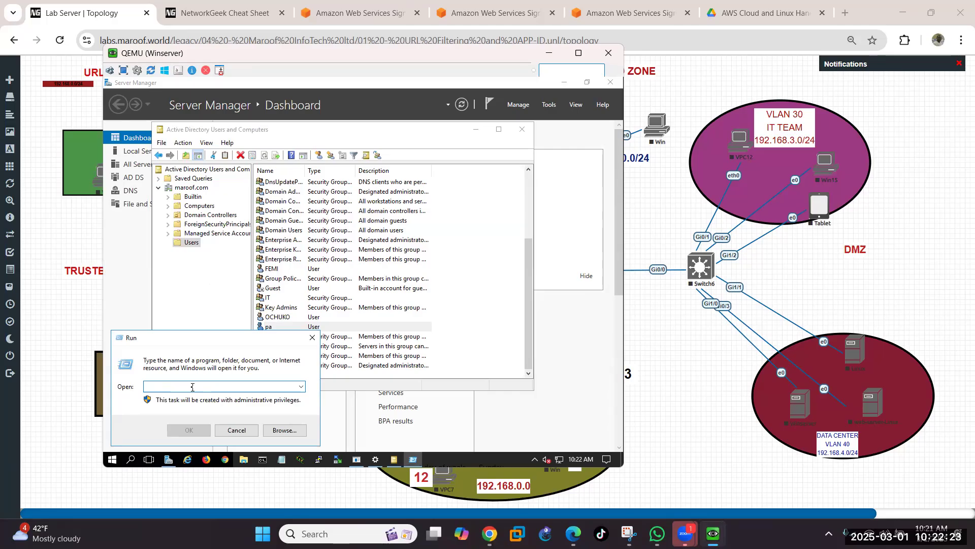
{"action": "type", "text": "wmi"}
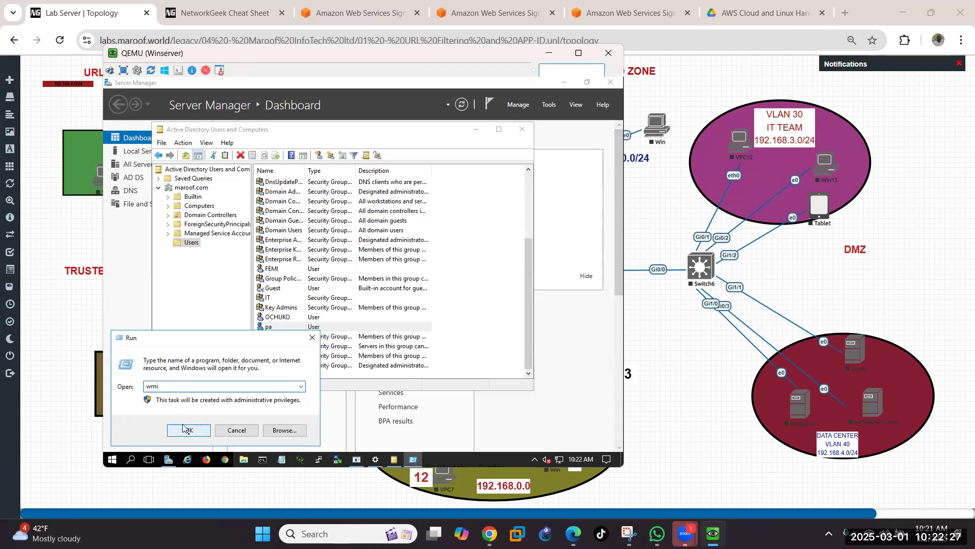
{"action": "left_click", "coordinate": [193, 437]}
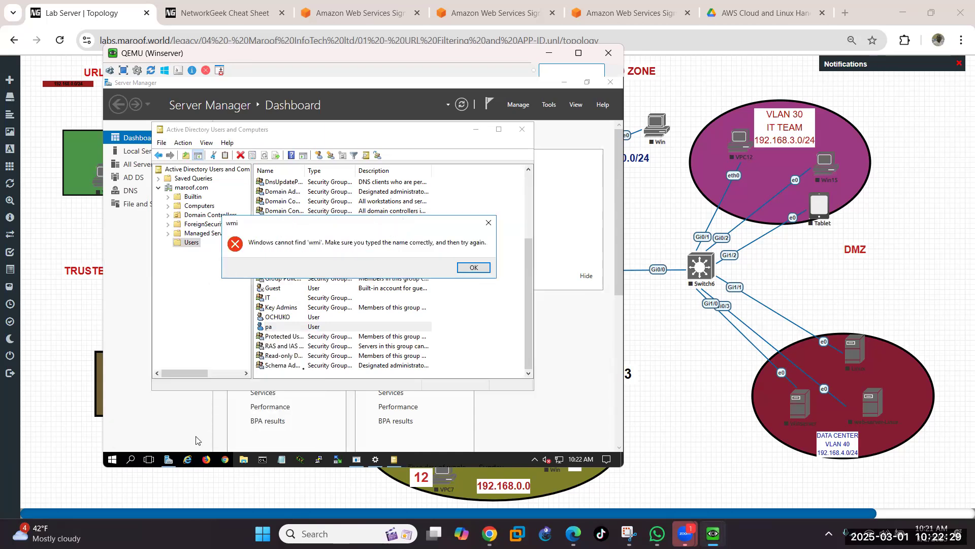
{"action": "left_click", "coordinate": [474, 268]}
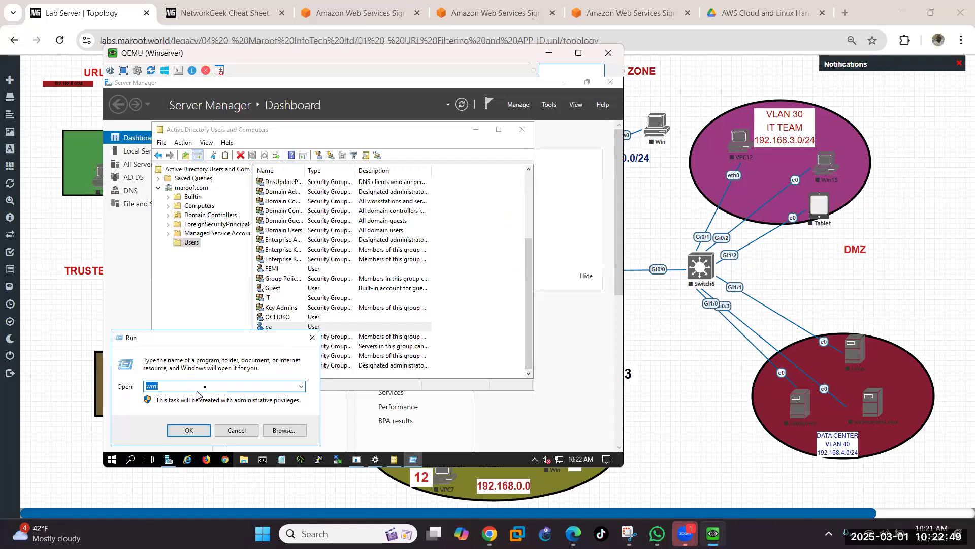
Step: Change the Run command to wmimgmt.msc, launch WMI Control, then close it
{"action": "left_click", "coordinate": [206, 385]}
{"action": "type", "text": "mgmt.msc"}
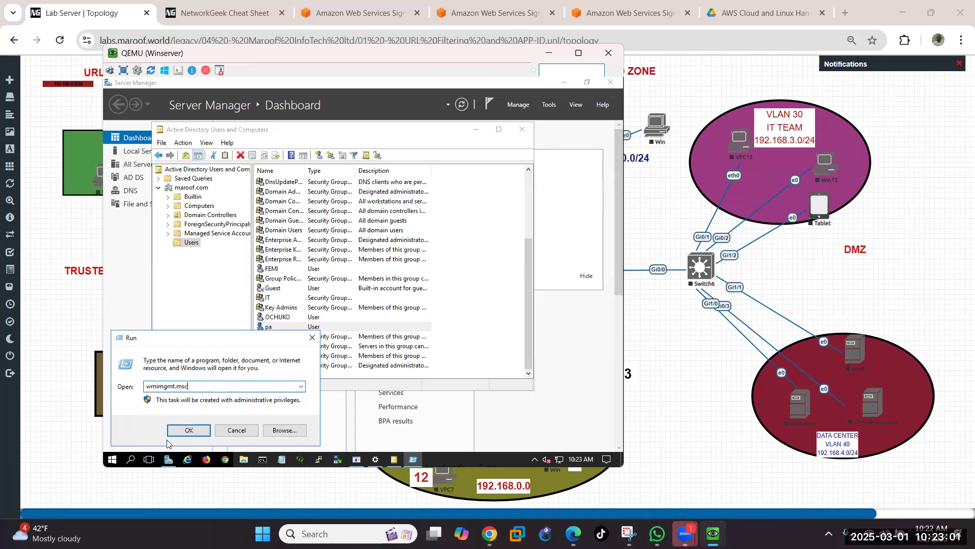
{"action": "left_click", "coordinate": [189, 430]}
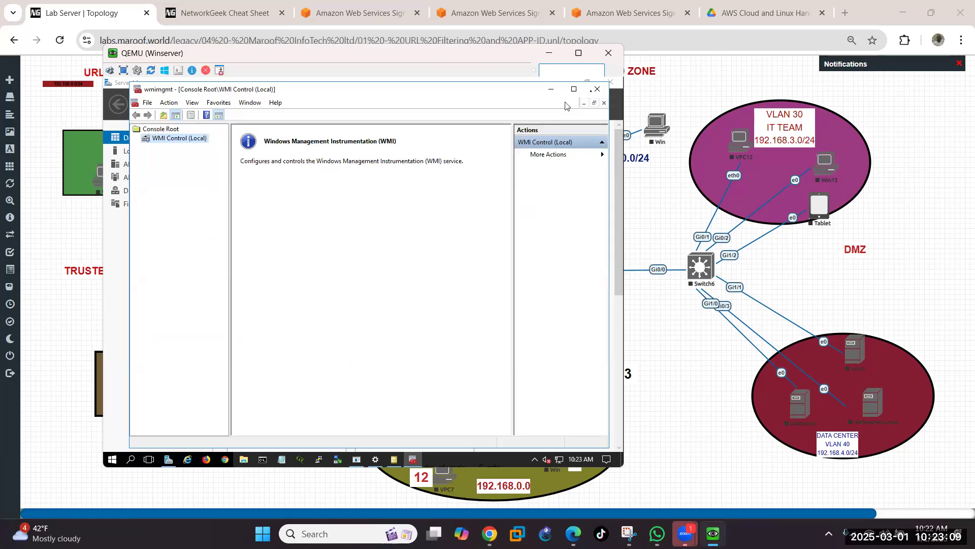
{"action": "left_click", "coordinate": [596, 90]}
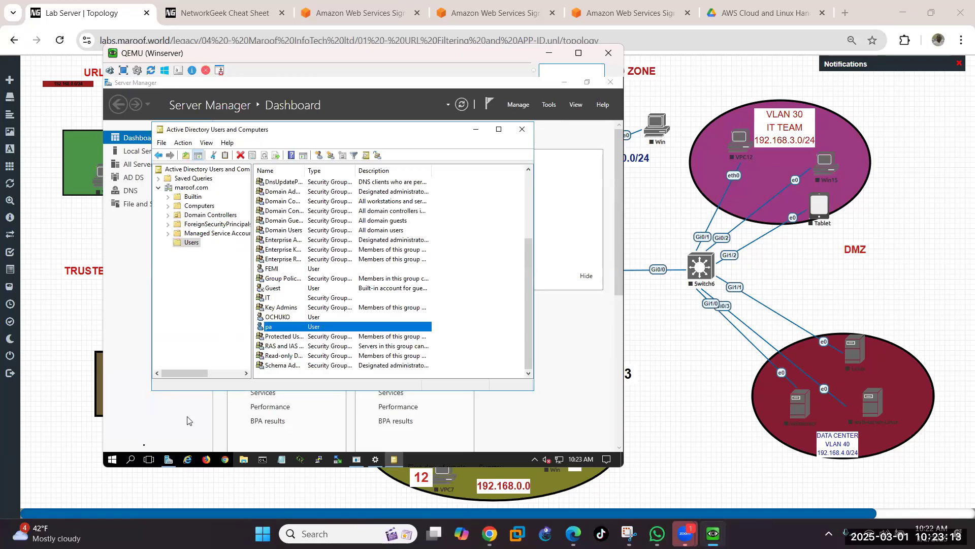
Step: Reopen Run from Search and copy the wmimgmt.msc command text
{"action": "left_click", "coordinate": [135, 460]}
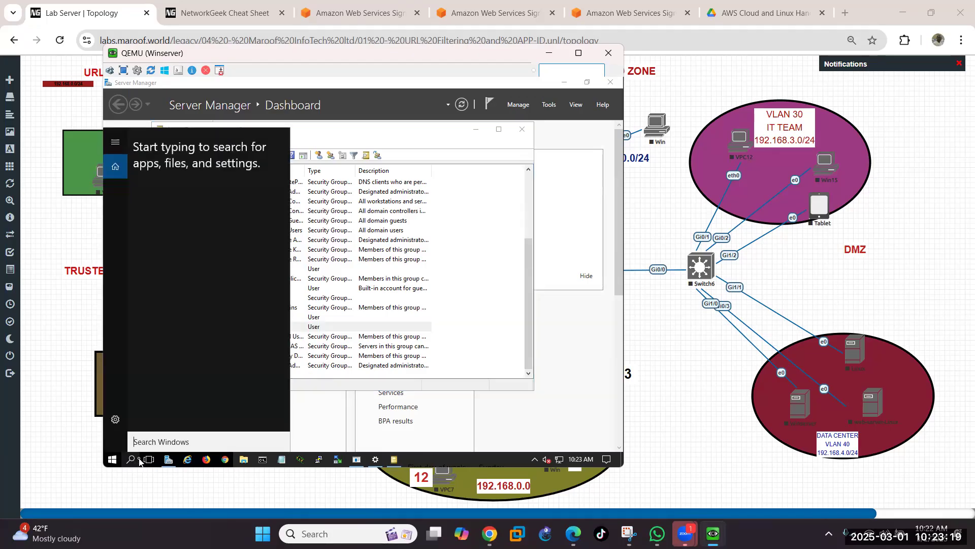
{"action": "type", "text": "run"}
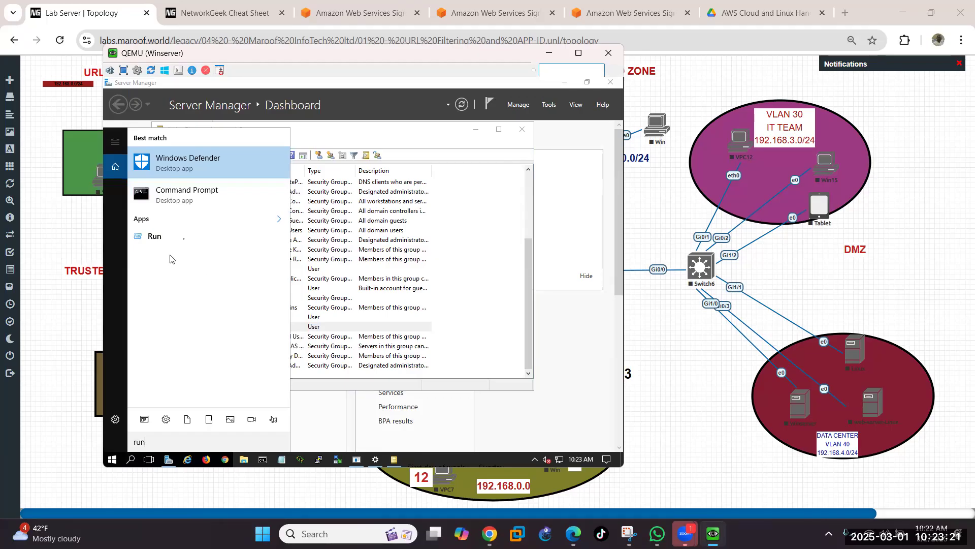
{"action": "left_click", "coordinate": [183, 241]}
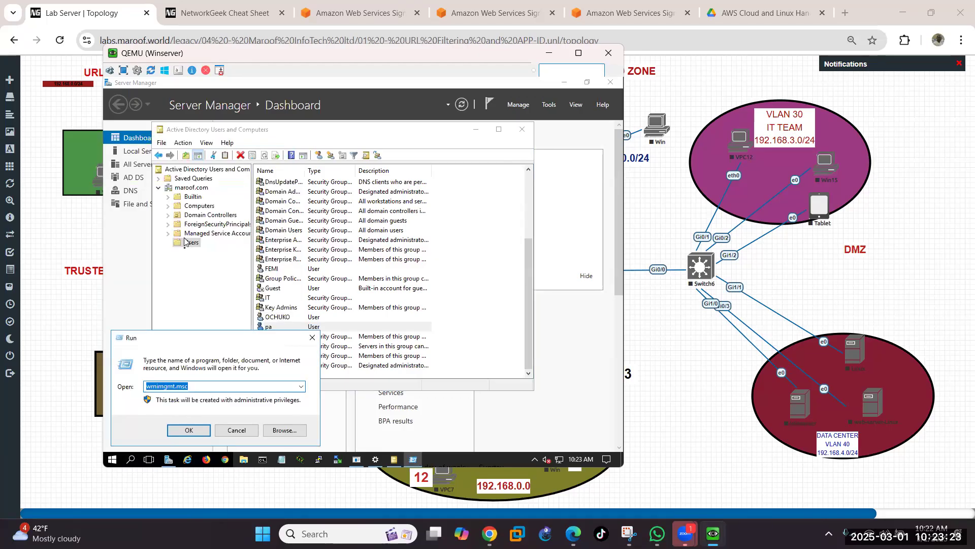
{"action": "left_click", "coordinate": [214, 386]}
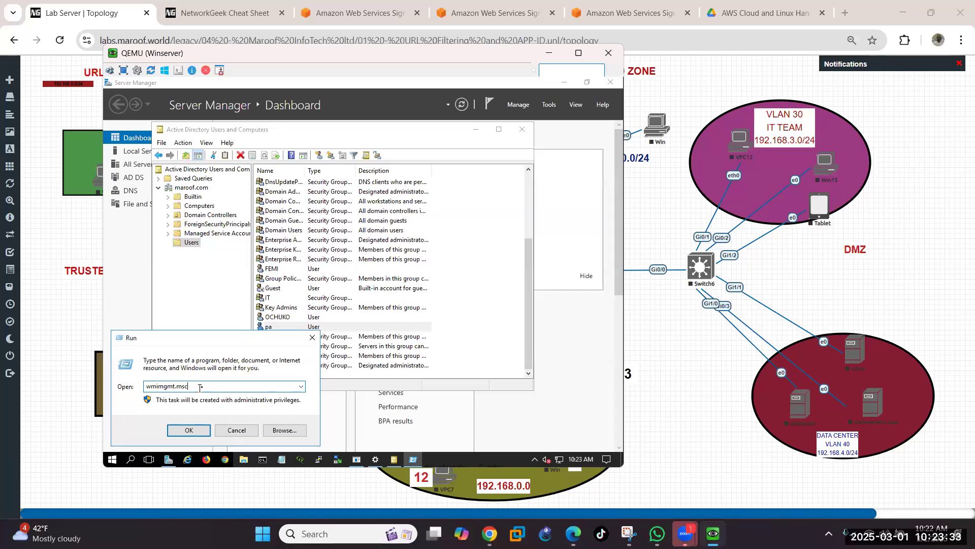
{"action": "left_click_drag", "start_coordinate": [200, 386], "coordinate": [120, 385]}
{"action": "right_click", "coordinate": [171, 385]}
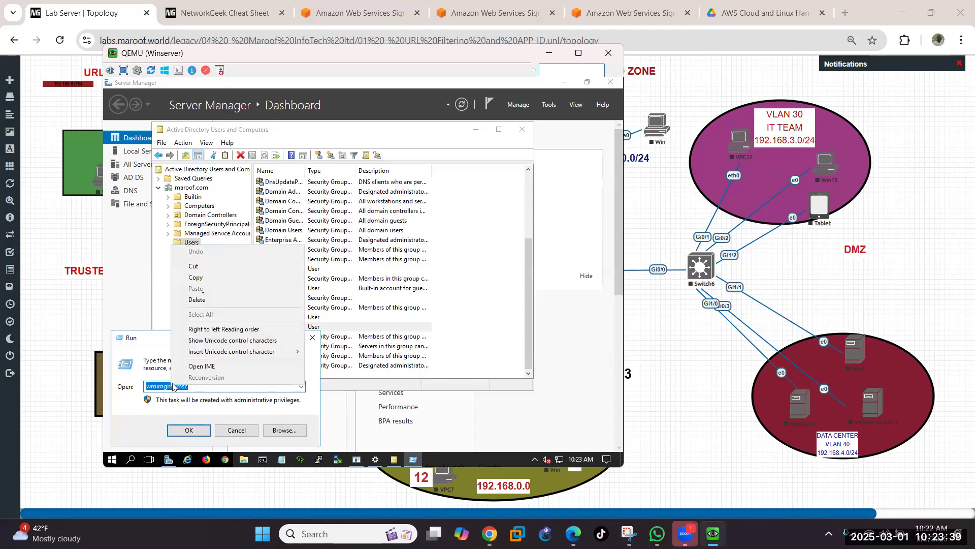
{"action": "left_click", "coordinate": [203, 278]}
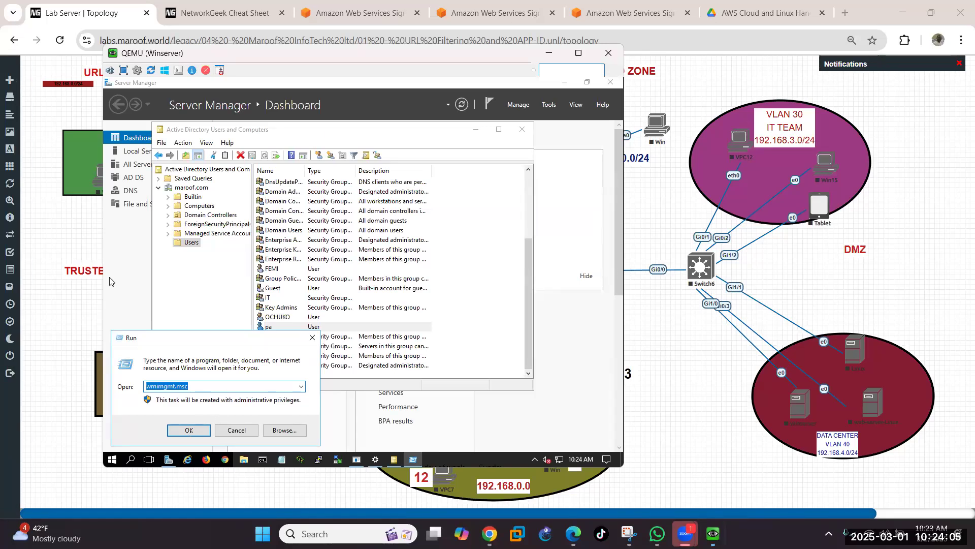
Step: Run wmimgmt.msc to open the WMI Control (Local) console
{"action": "left_click", "coordinate": [188, 431]}
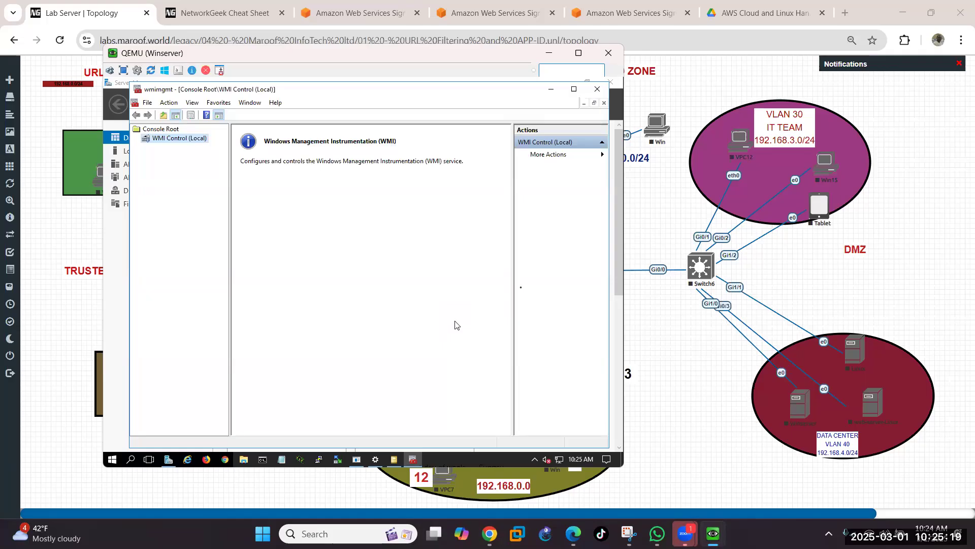
{"action": "mouse_move", "coordinate": [103, 417]}
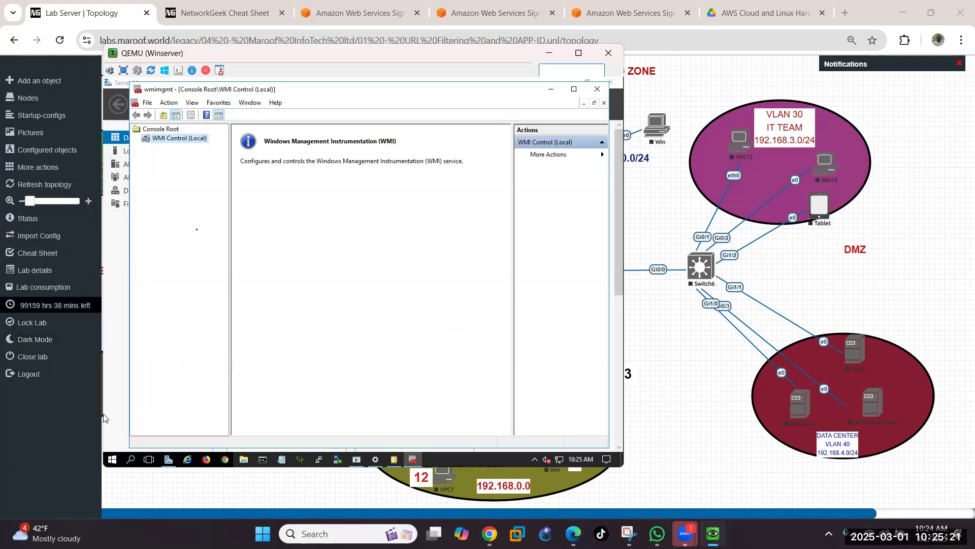
Step: In WMI Control (Local) Properties, Security tab, expand Root and select the CIMV2 namespace
{"action": "right_click", "coordinate": [184, 142]}
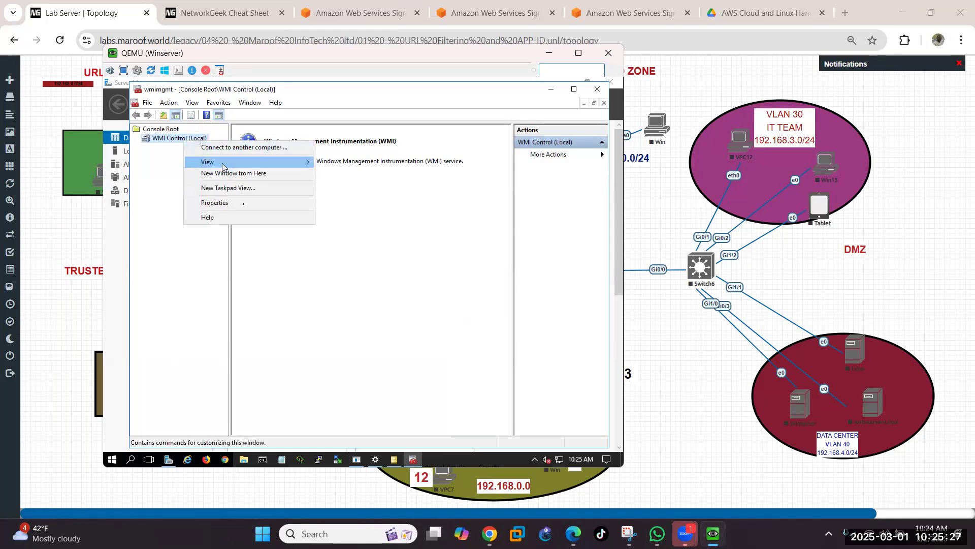
{"action": "left_click", "coordinate": [244, 203]}
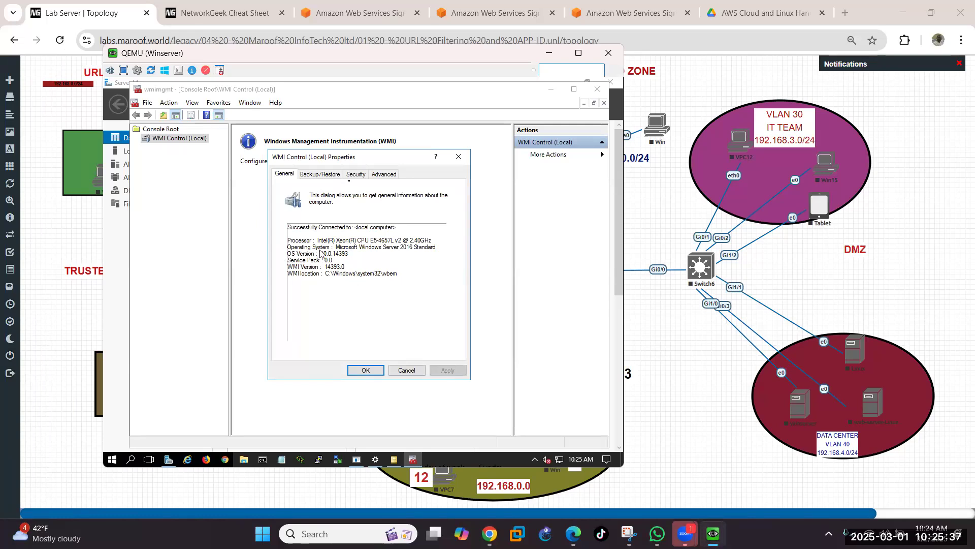
{"action": "left_click", "coordinate": [350, 177]}
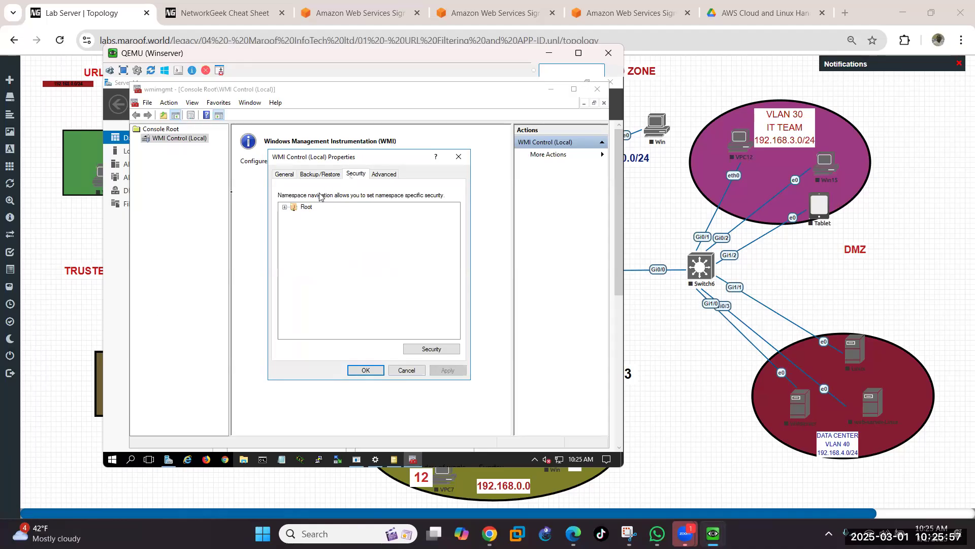
{"action": "left_click", "coordinate": [284, 208]}
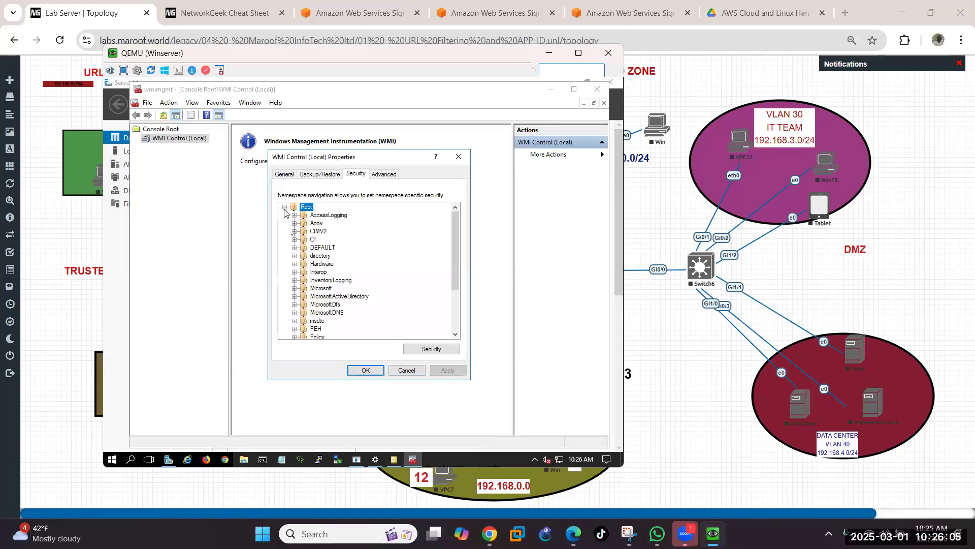
{"action": "scroll", "coordinate": [341, 290], "scroll_direction": "down", "scroll_amount": 1}
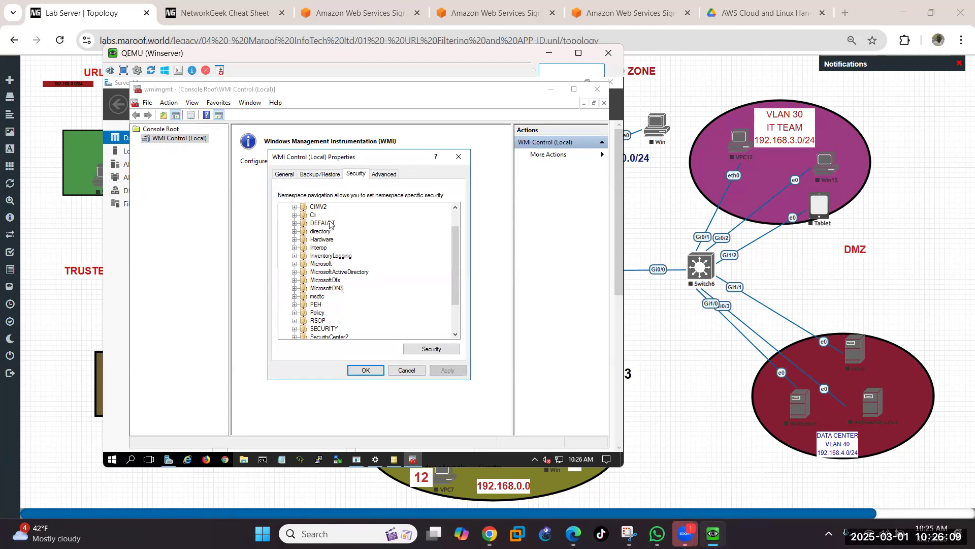
{"action": "scroll", "coordinate": [328, 235], "scroll_direction": "down", "scroll_amount": 2}
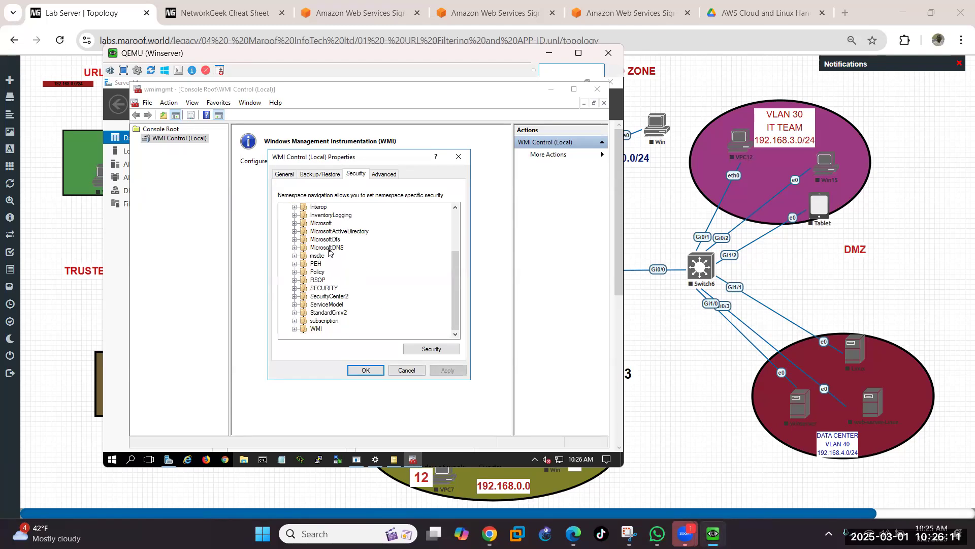
{"action": "scroll", "coordinate": [342, 279], "scroll_direction": "up", "scroll_amount": 3}
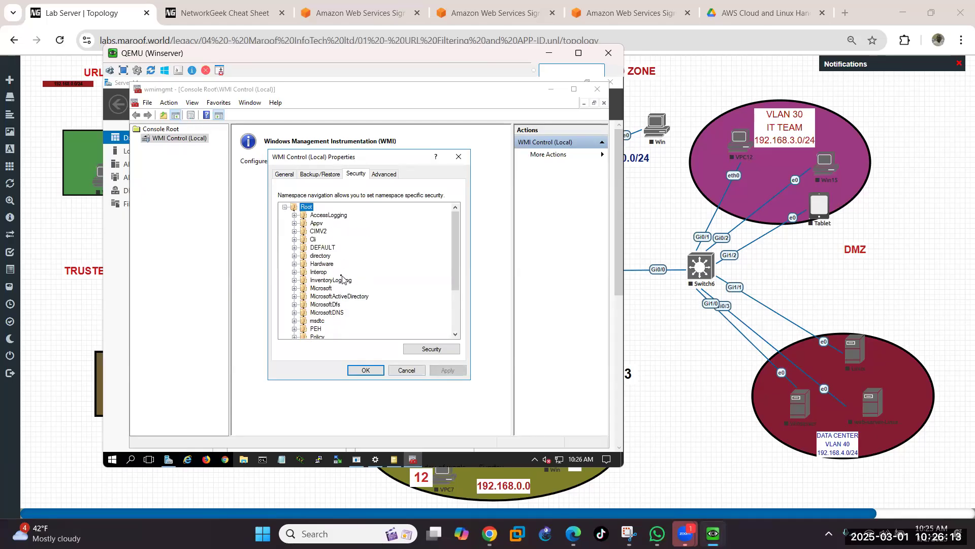
{"action": "left_click", "coordinate": [320, 231]}
Step: Open ROOT\CIMV2 security, add user 'pa' and verify it with Check Names
{"action": "left_click", "coordinate": [418, 351]}
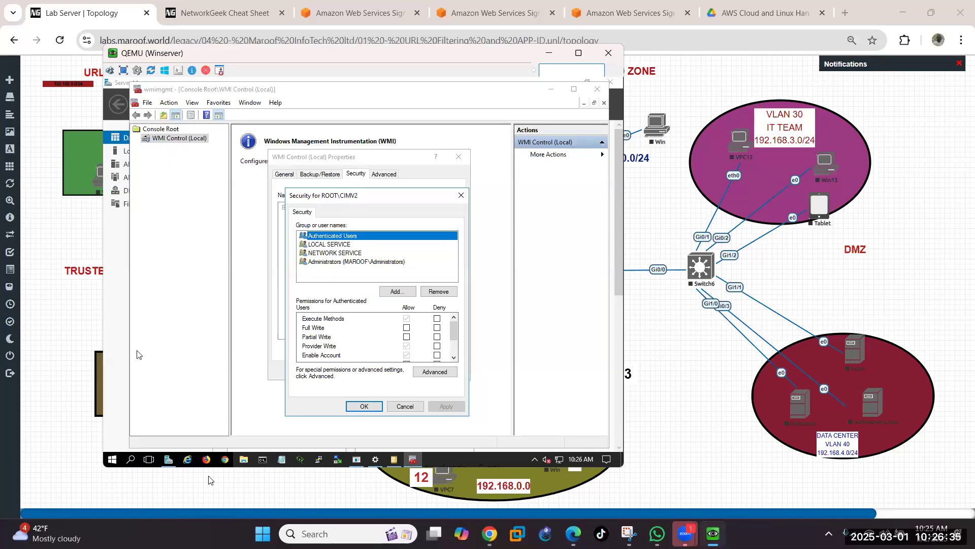
{"action": "left_click", "coordinate": [394, 293]}
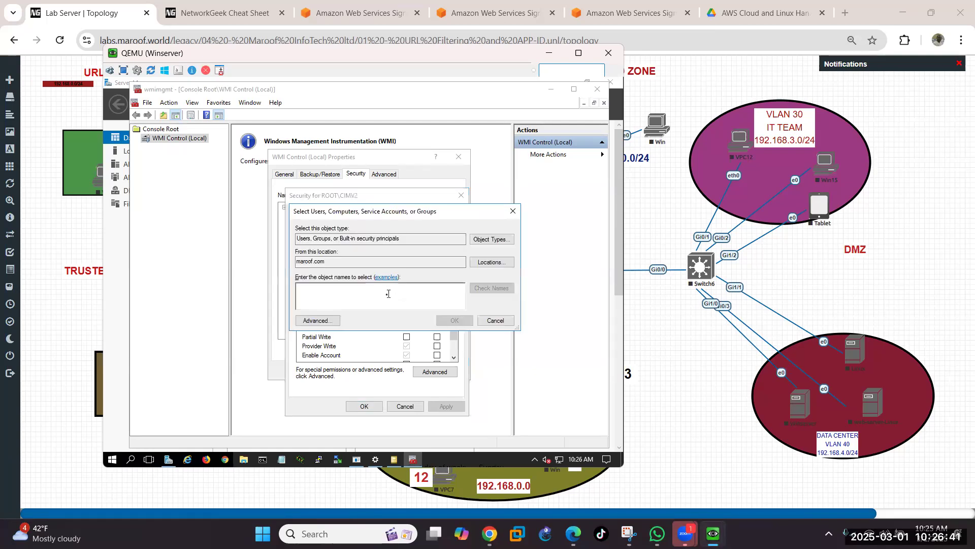
{"action": "type", "text": "pa"}
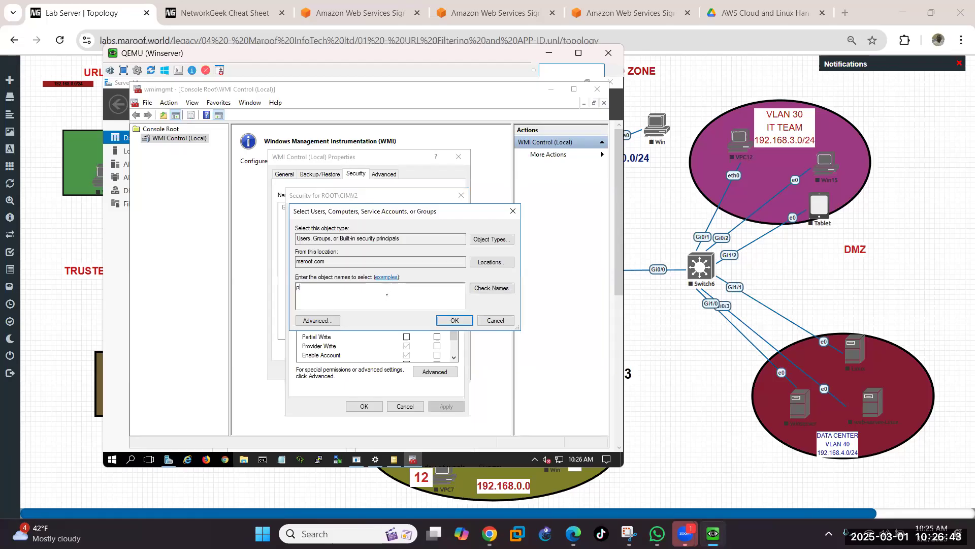
{"action": "left_click", "coordinate": [499, 290]}
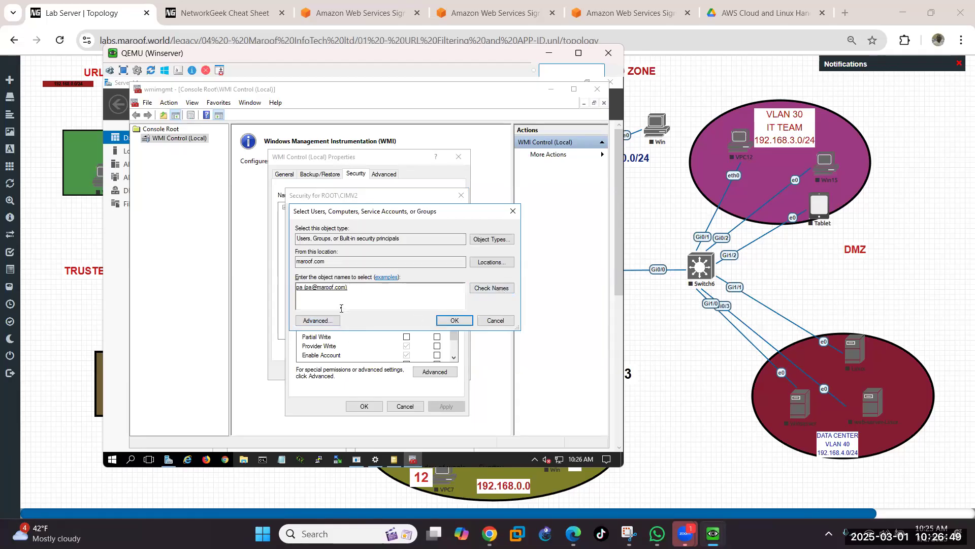
Step: Add pa to the CIMV2 security list, allowing Execute Methods and Provider Write
{"action": "left_click", "coordinate": [450, 321]}
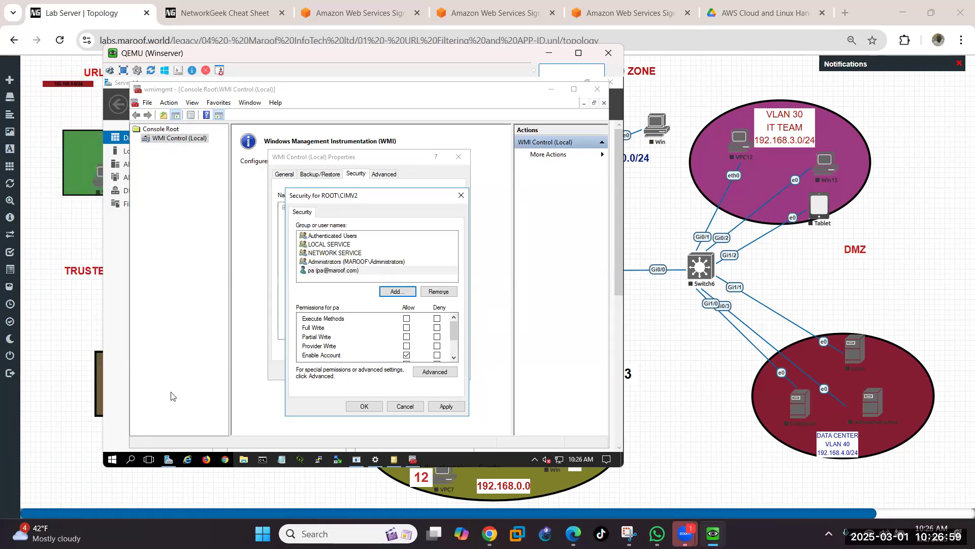
{"action": "left_click", "coordinate": [406, 319]}
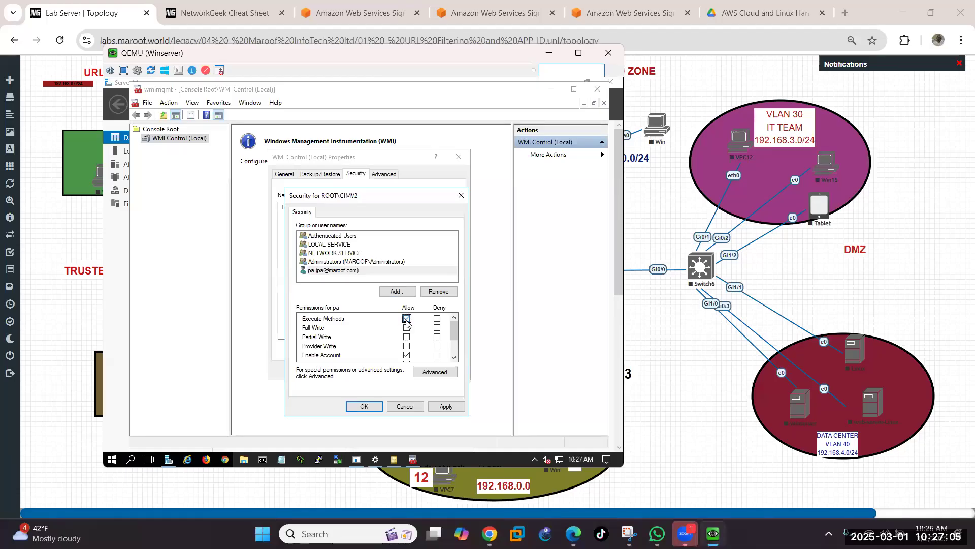
{"action": "left_click", "coordinate": [406, 347]}
{"action": "left_click", "coordinate": [455, 358]}
{"action": "left_click", "coordinate": [454, 358]}
{"action": "left_click", "coordinate": [455, 358]}
{"action": "left_click", "coordinate": [455, 358]}
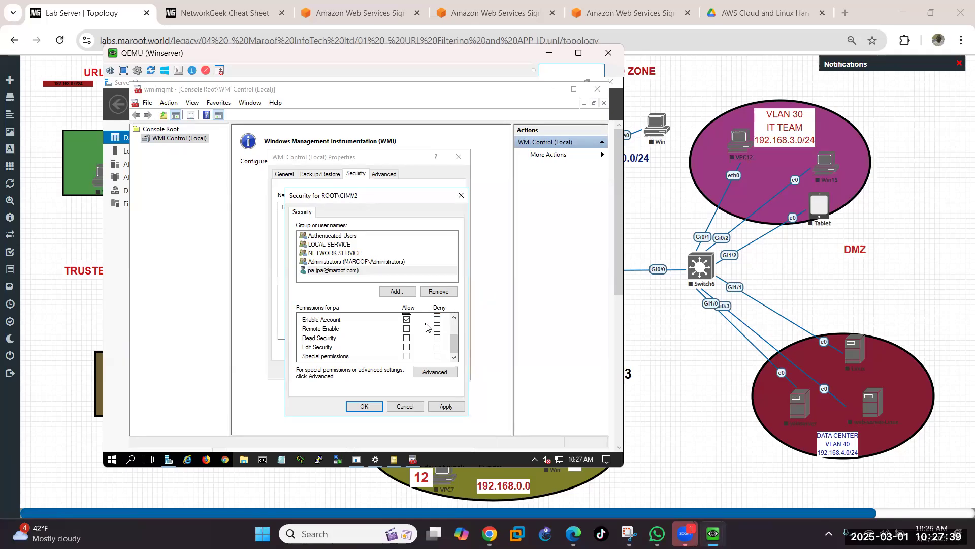
Step: Also allow Remote Enable, Read Security and Edit Security, then apply and close
{"action": "left_click", "coordinate": [407, 329]}
{"action": "left_click", "coordinate": [407, 338]}
{"action": "left_click", "coordinate": [406, 348]}
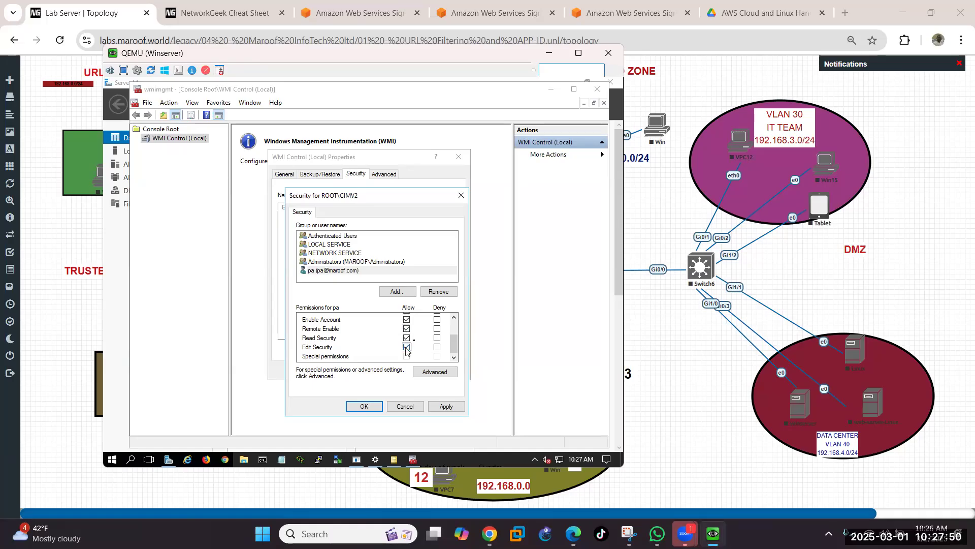
{"action": "left_click", "coordinate": [454, 319]}
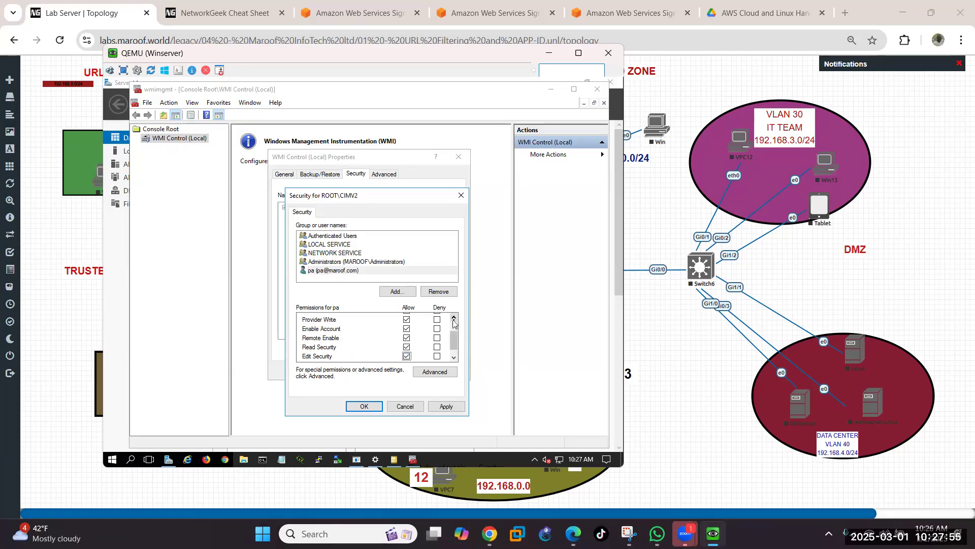
{"action": "left_click", "coordinate": [454, 319]}
{"action": "left_click", "coordinate": [454, 319]}
{"action": "left_click", "coordinate": [454, 319]}
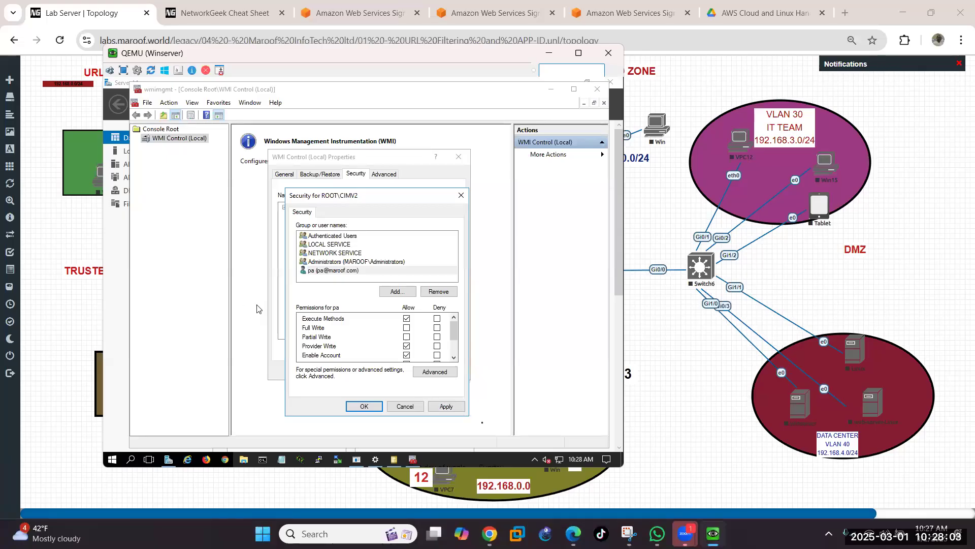
{"action": "left_click", "coordinate": [457, 407]}
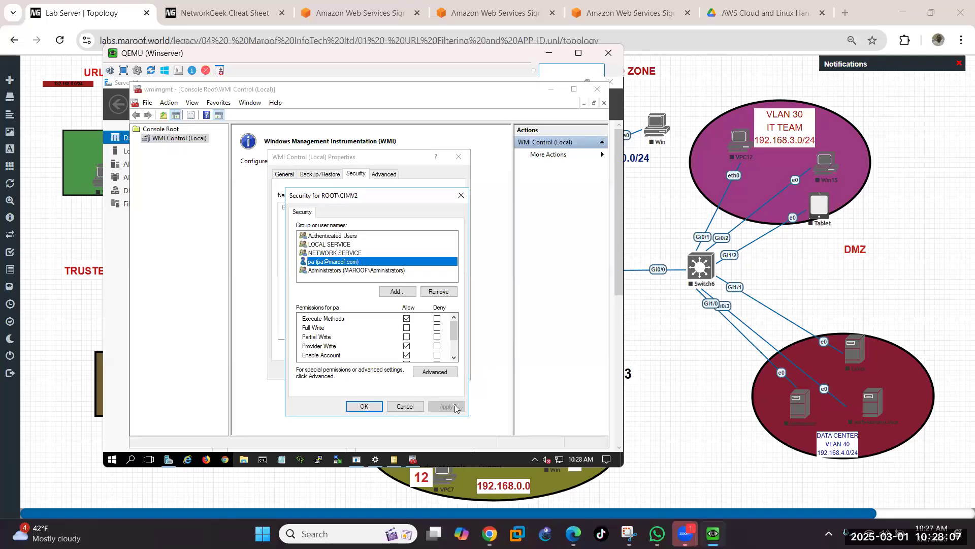
{"action": "left_click", "coordinate": [362, 406]}
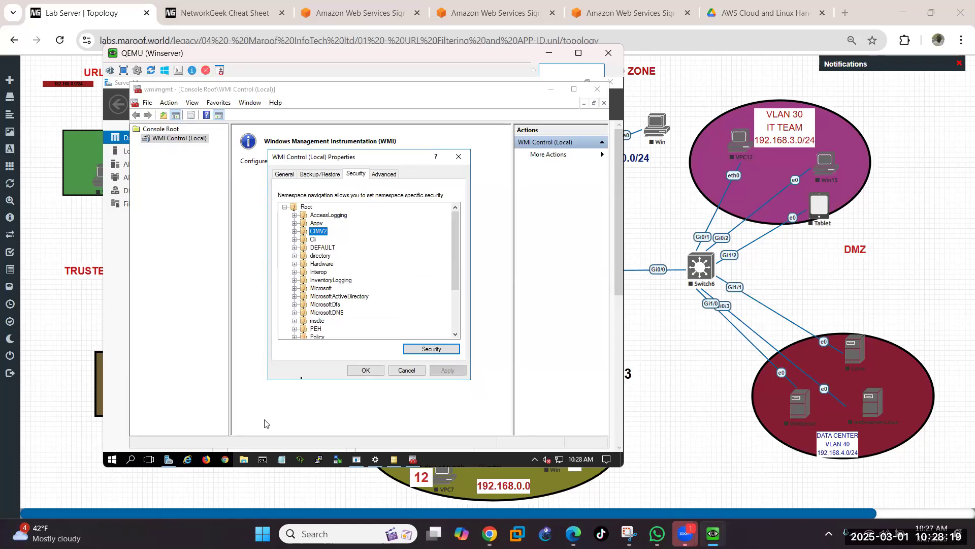
{"action": "left_click", "coordinate": [366, 371]}
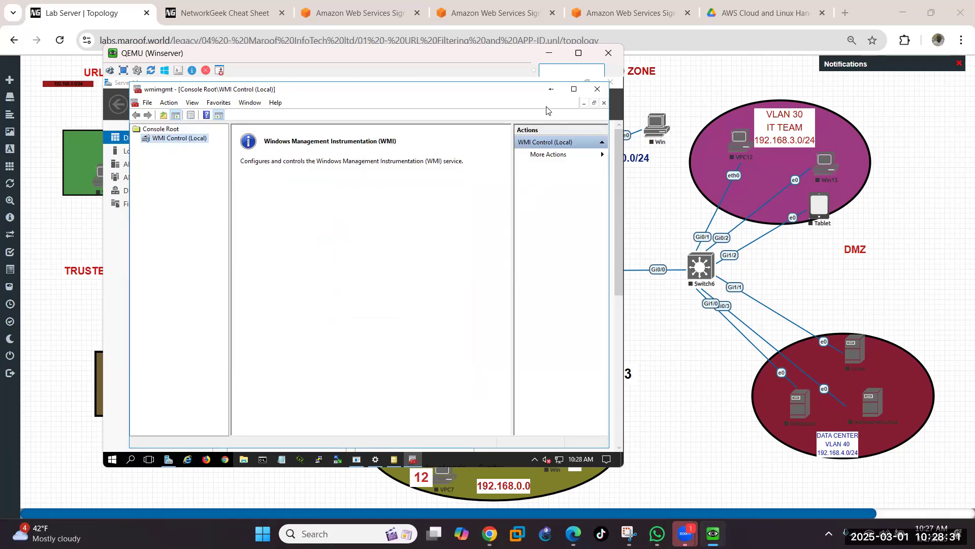
Step: Minimize the WMI console so Active Directory Users and Computers is in front
{"action": "left_click", "coordinate": [552, 89]}
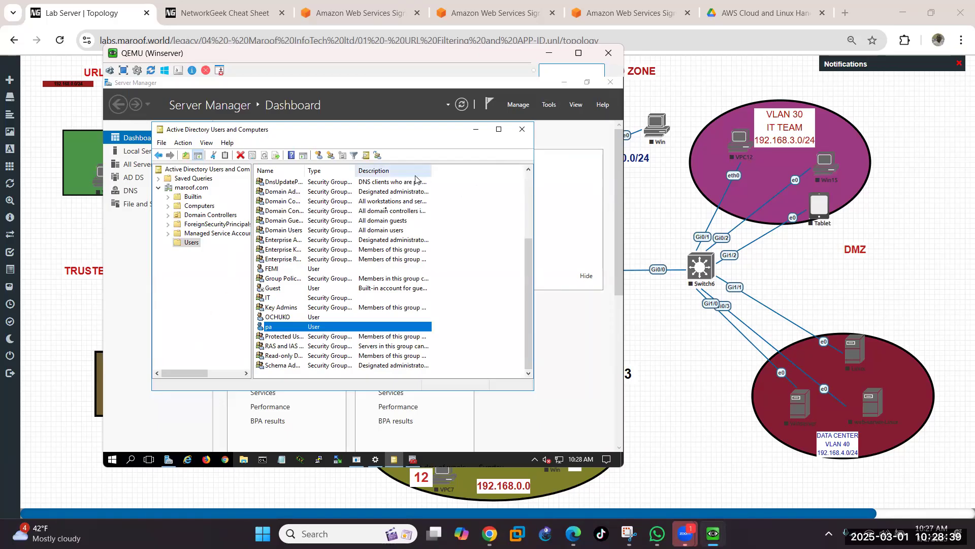
Step: Log in to the PA-VM console as admin with the password, then minimize it
{"action": "mouse_move", "coordinate": [712, 533]}
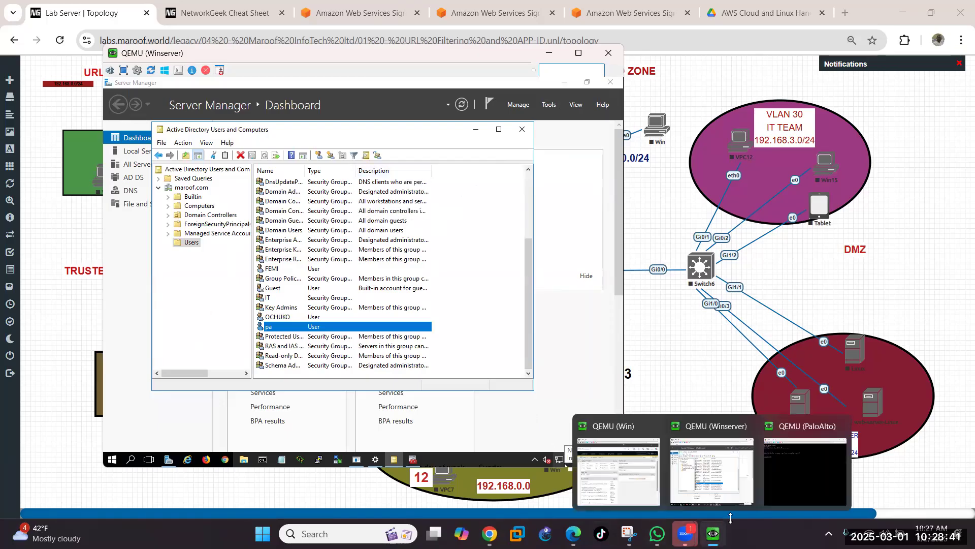
{"action": "left_click", "coordinate": [812, 482]}
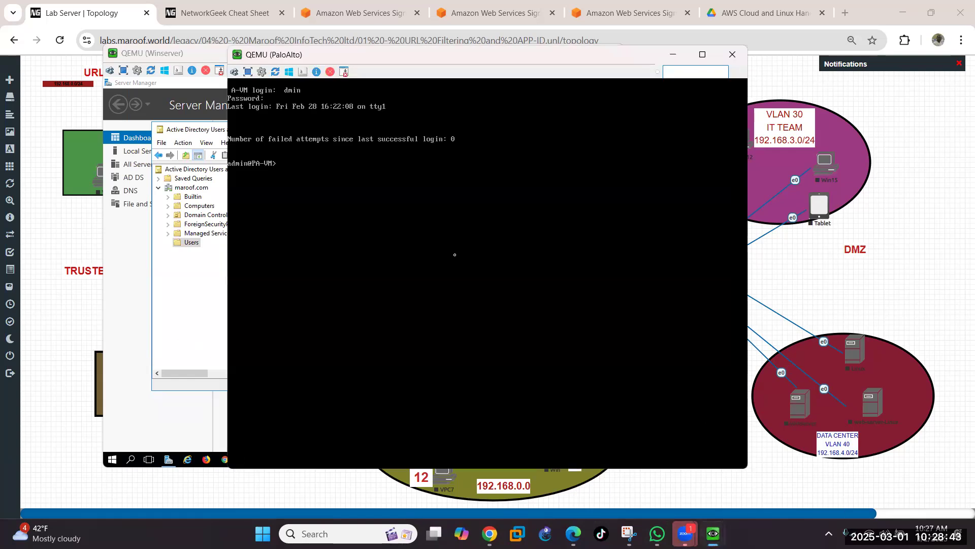
{"action": "key", "text": "Return"}
{"action": "key", "text": "Return"}
{"action": "key", "text": "Return"}
{"action": "type", "text": "admin"}
{"action": "key", "text": "Return"}
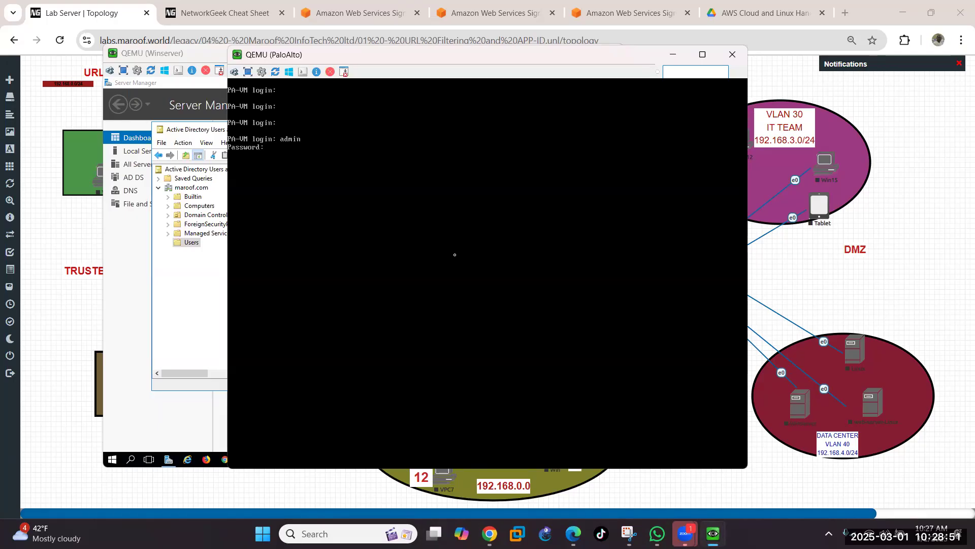
{"action": "key", "text": "Return"}
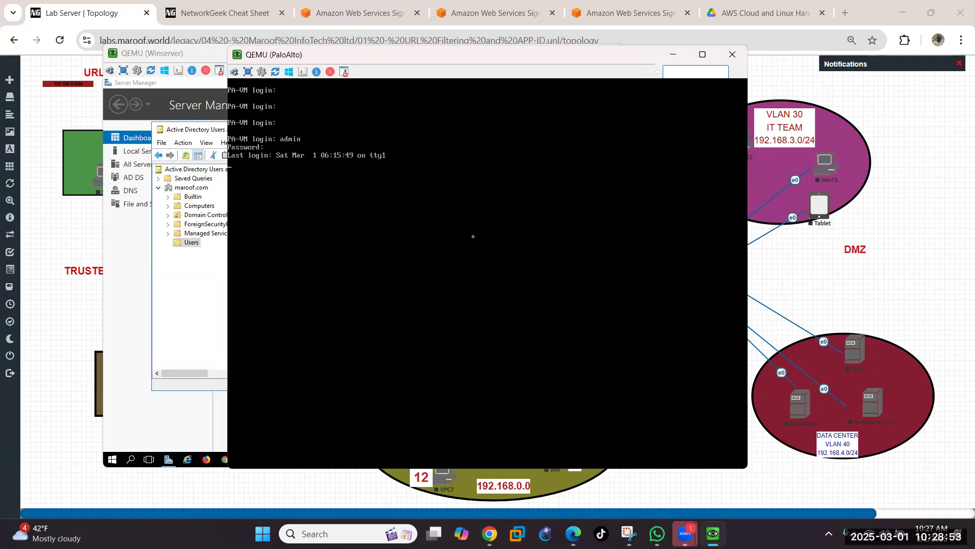
{"action": "left_click", "coordinate": [672, 57]}
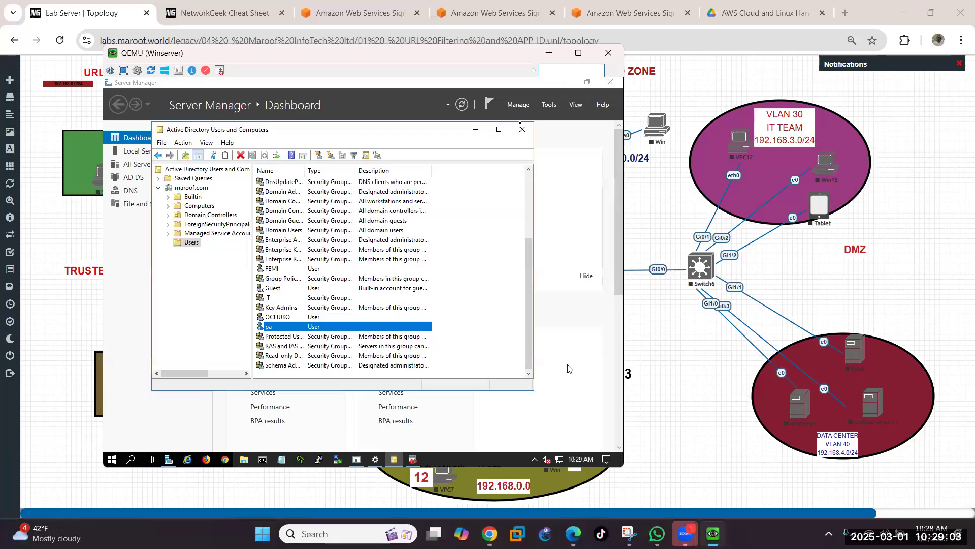
Step: Bring up the Windows client console and enlarge it so the PA-VM Dashboard fits
{"action": "left_click", "coordinate": [548, 53]}
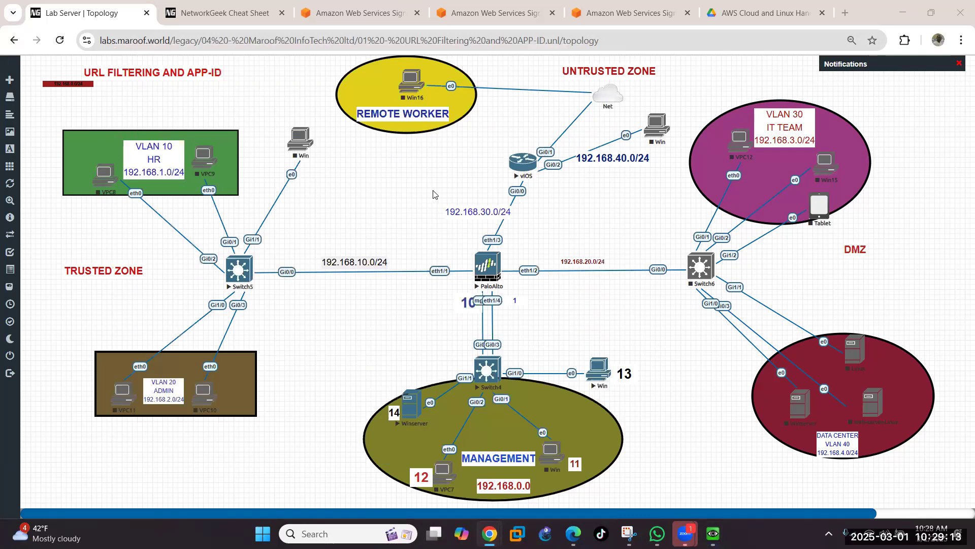
{"action": "mouse_move", "coordinate": [717, 531]}
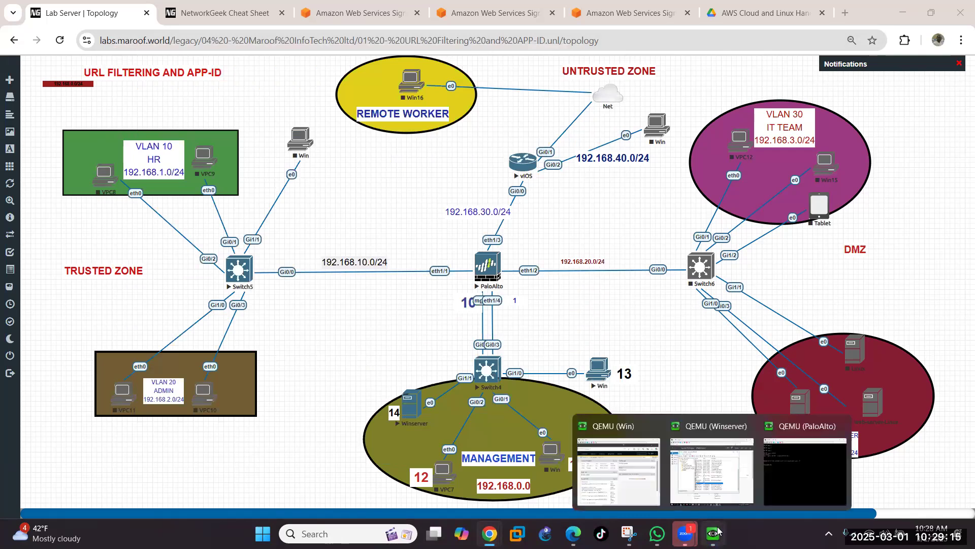
{"action": "left_click", "coordinate": [614, 447]}
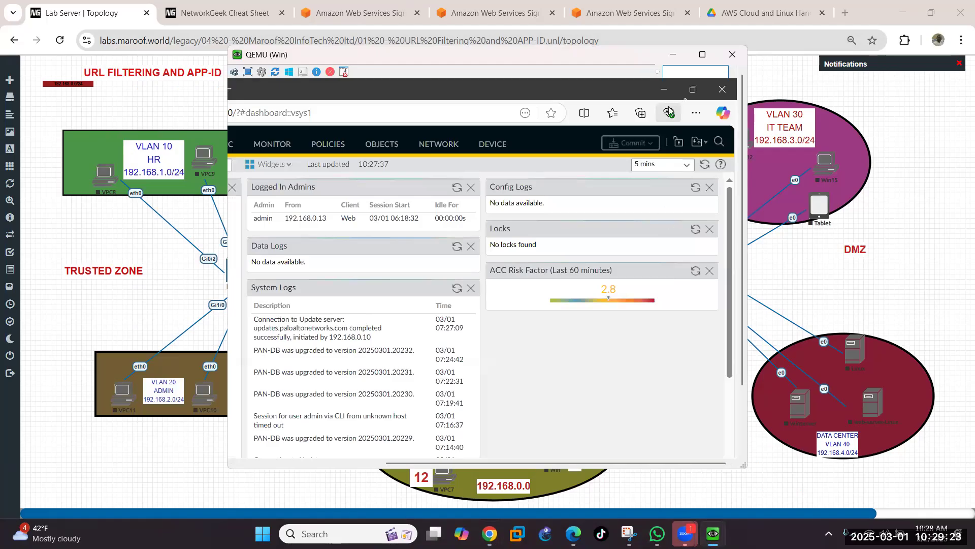
{"action": "left_click", "coordinate": [695, 91]}
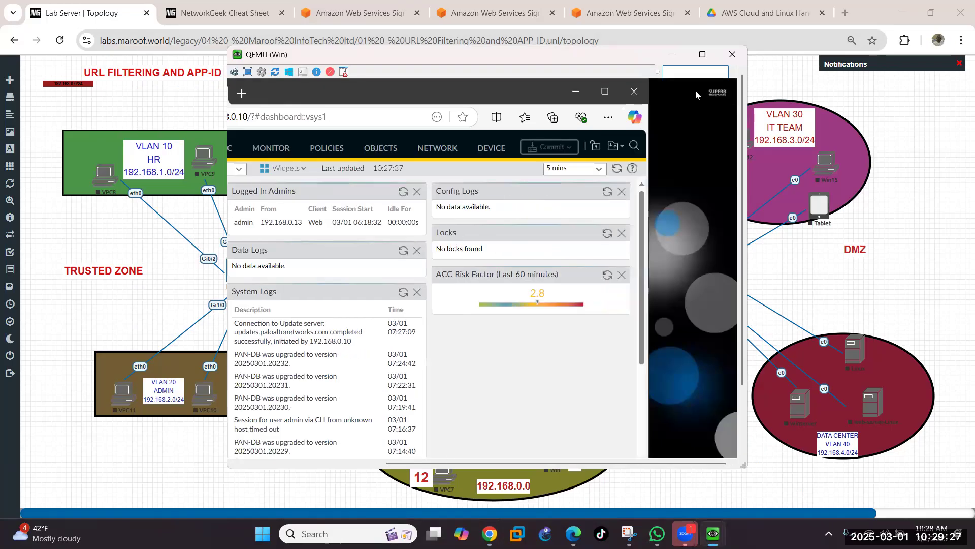
{"action": "left_click", "coordinate": [606, 93]}
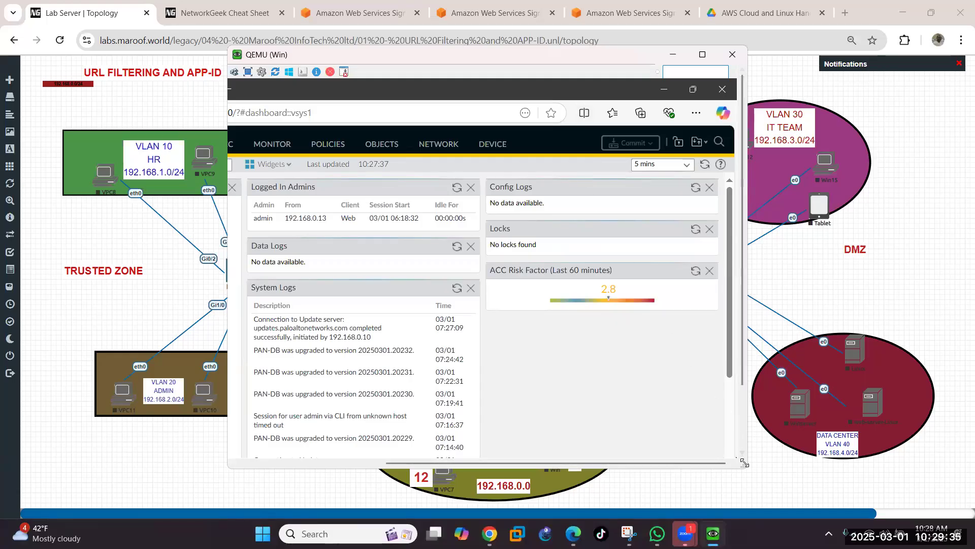
{"action": "left_click_drag", "start_coordinate": [744, 462], "coordinate": [884, 455]}
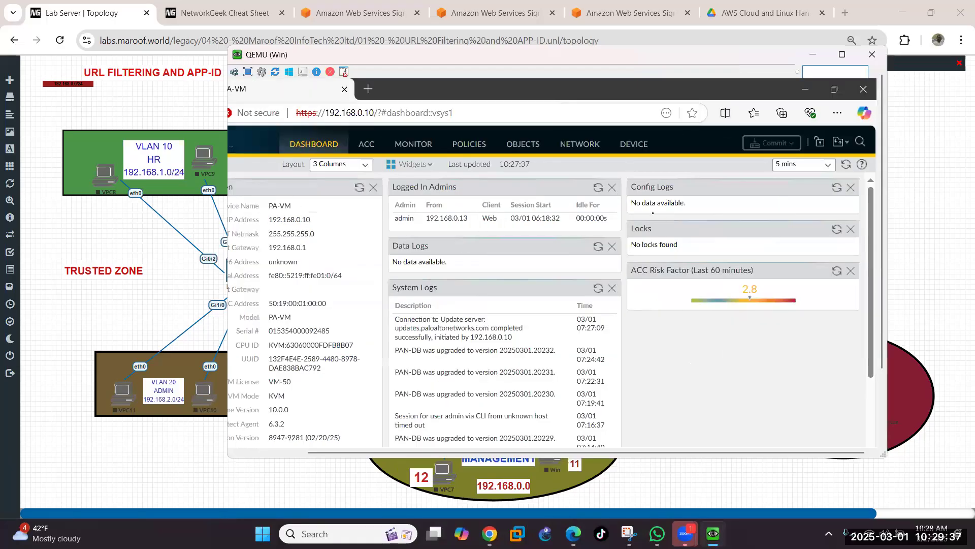
{"action": "left_click_drag", "start_coordinate": [493, 55], "coordinate": [373, 49]}
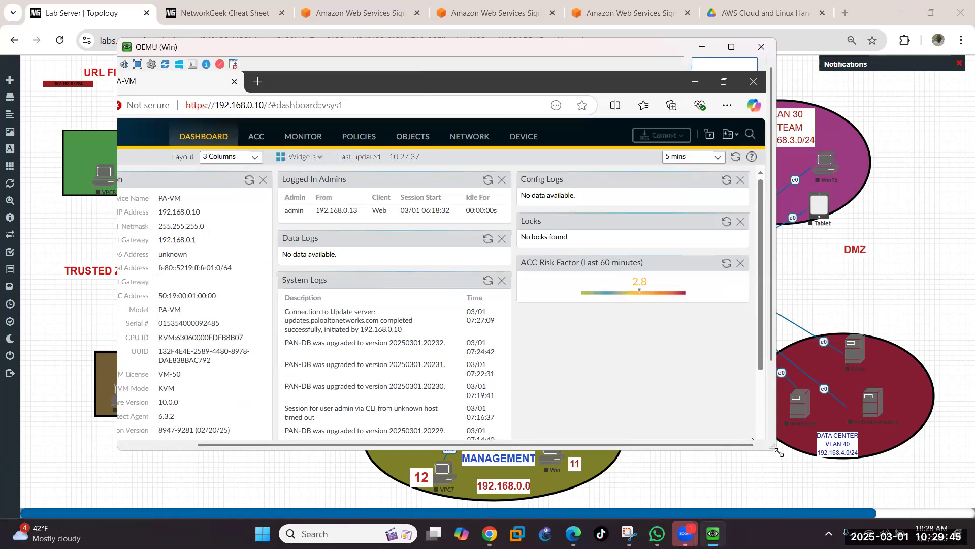
{"action": "left_click_drag", "start_coordinate": [779, 452], "coordinate": [862, 453]}
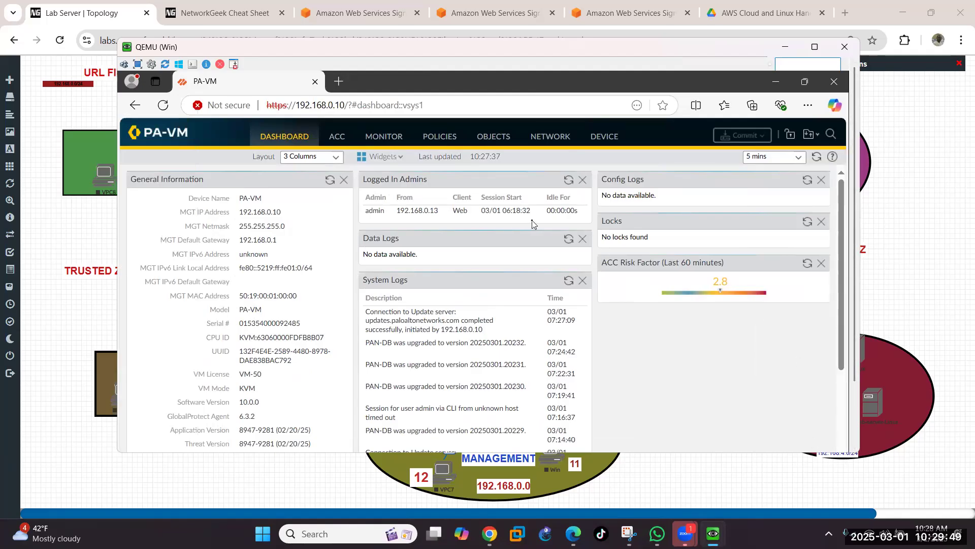
Step: Go to Device > Setup > Services, showing DNS servers 8.8.8.8/4.2.2.2 and NTP time.google.com
{"action": "left_click", "coordinate": [597, 137]}
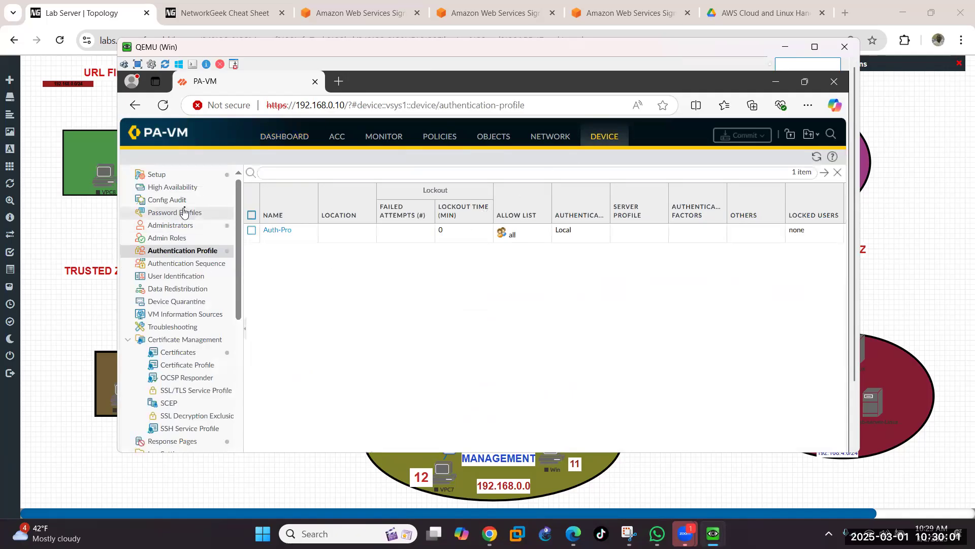
{"action": "left_click", "coordinate": [158, 173]}
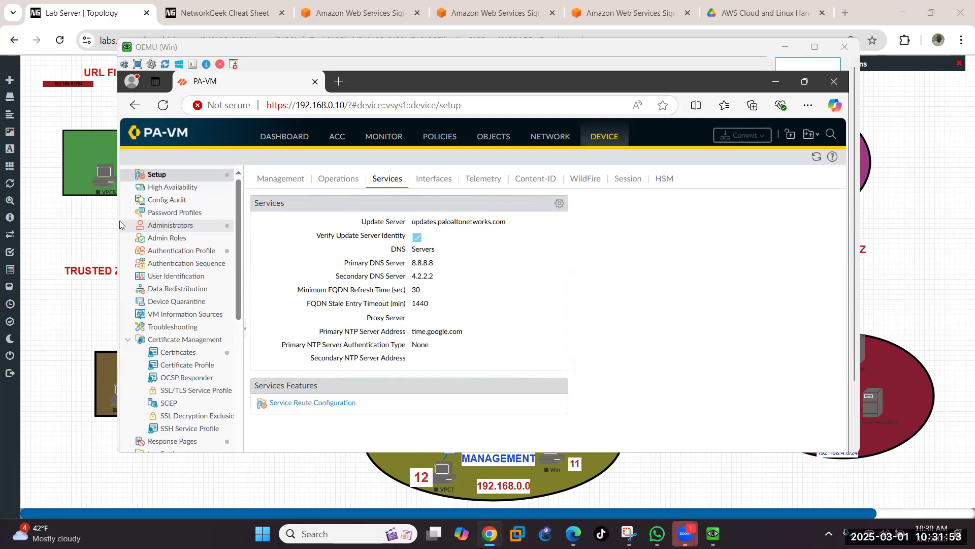
{"action": "left_click", "coordinate": [120, 221]}
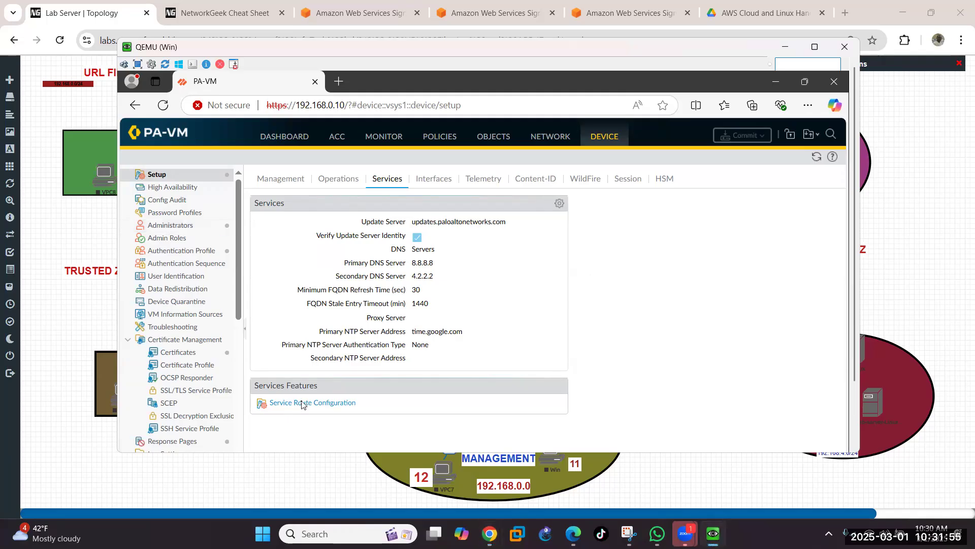
Step: Open Service Route Configuration and switch to customized per-service routes
{"action": "left_click", "coordinate": [302, 403]}
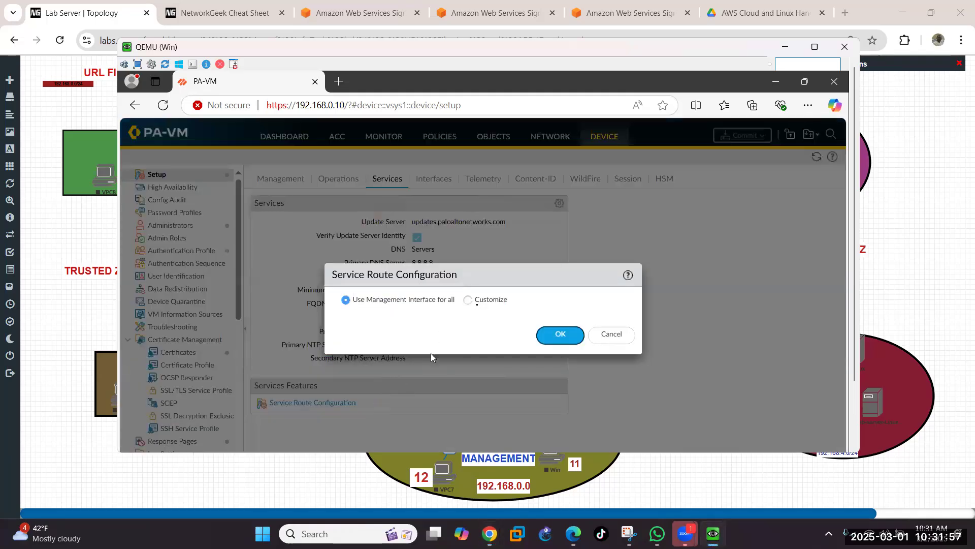
{"action": "left_click", "coordinate": [467, 301]}
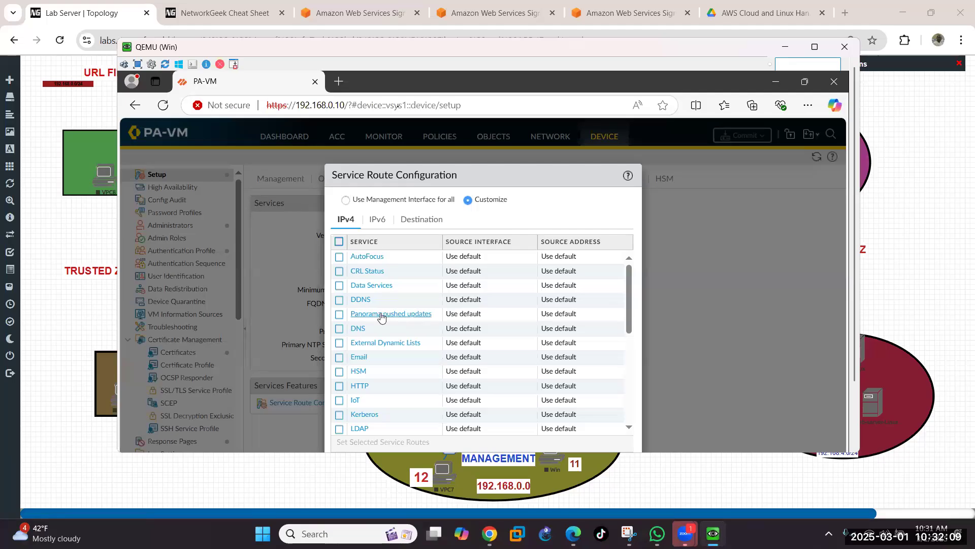
{"action": "left_click_drag", "start_coordinate": [446, 53], "coordinate": [464, 360]}
{"action": "left_click_drag", "start_coordinate": [538, 351], "coordinate": [519, 9]}
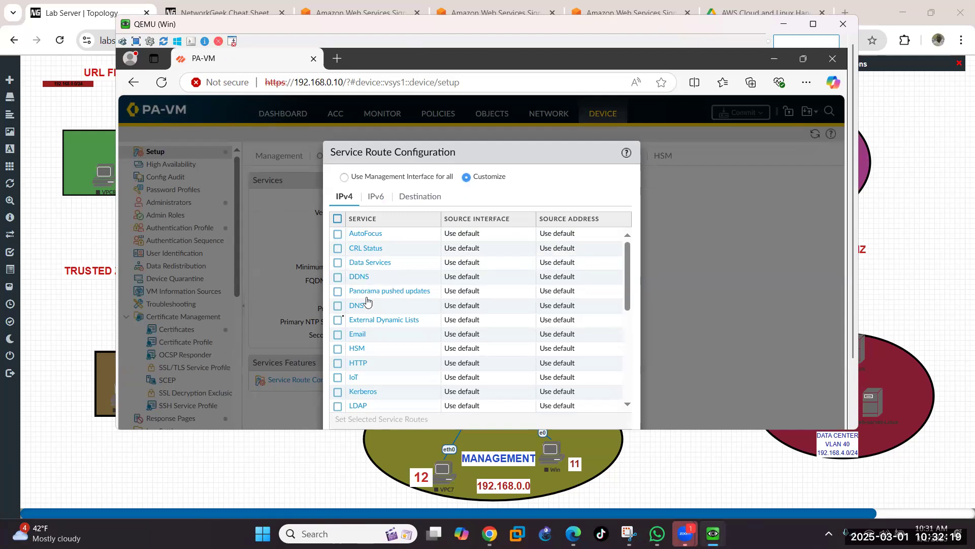
Step: Route DNS through source interface ethernet1/4 with source address 192.168.0.1/24
{"action": "left_click", "coordinate": [338, 305]}
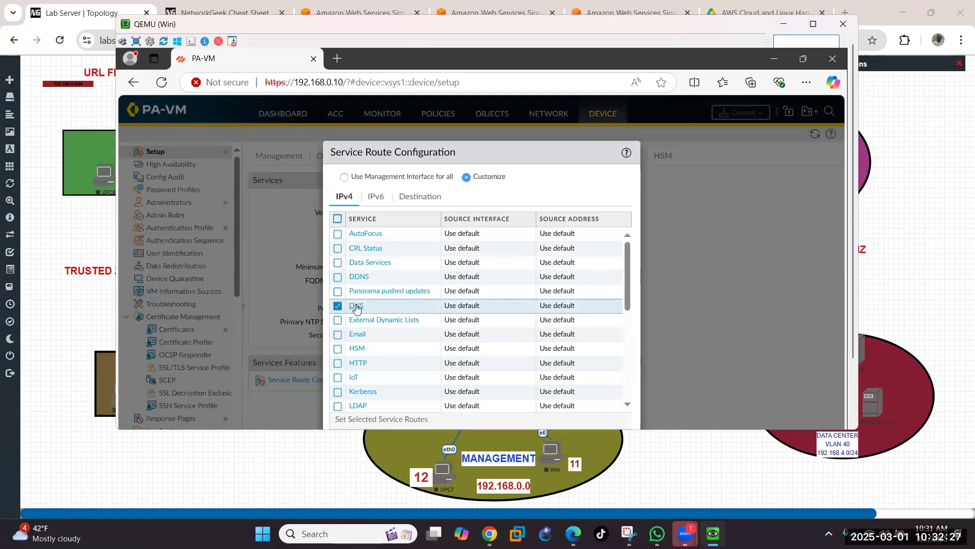
{"action": "left_click", "coordinate": [357, 307]}
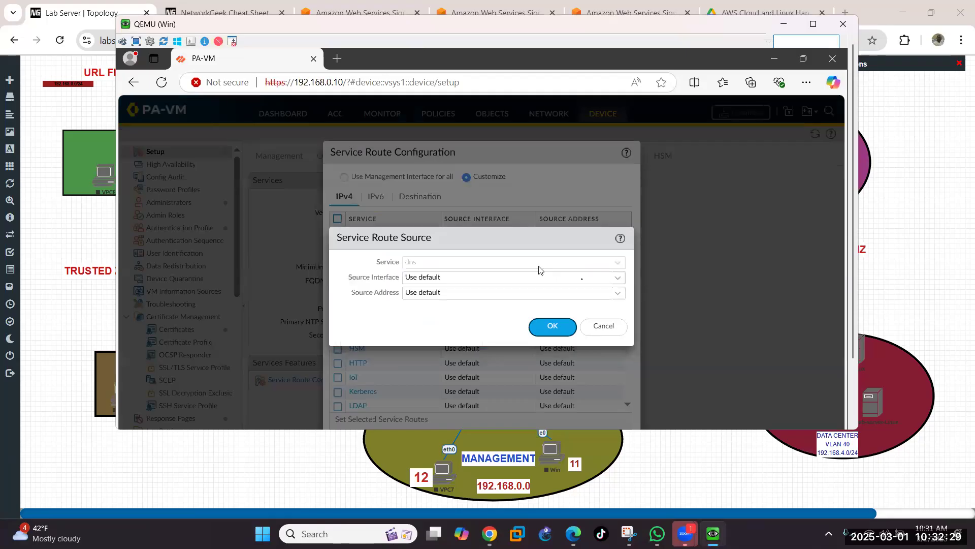
{"action": "left_click", "coordinate": [617, 280]}
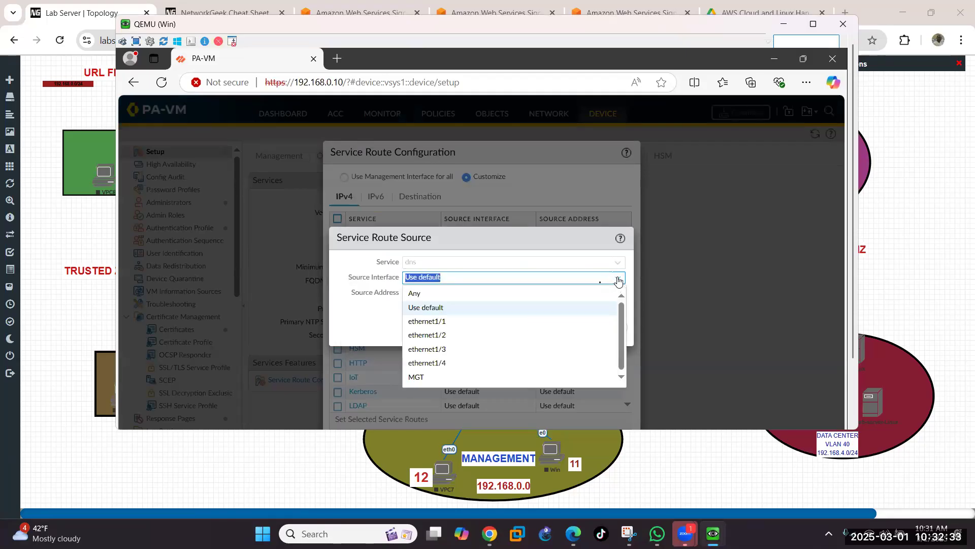
{"action": "left_click", "coordinate": [440, 367]}
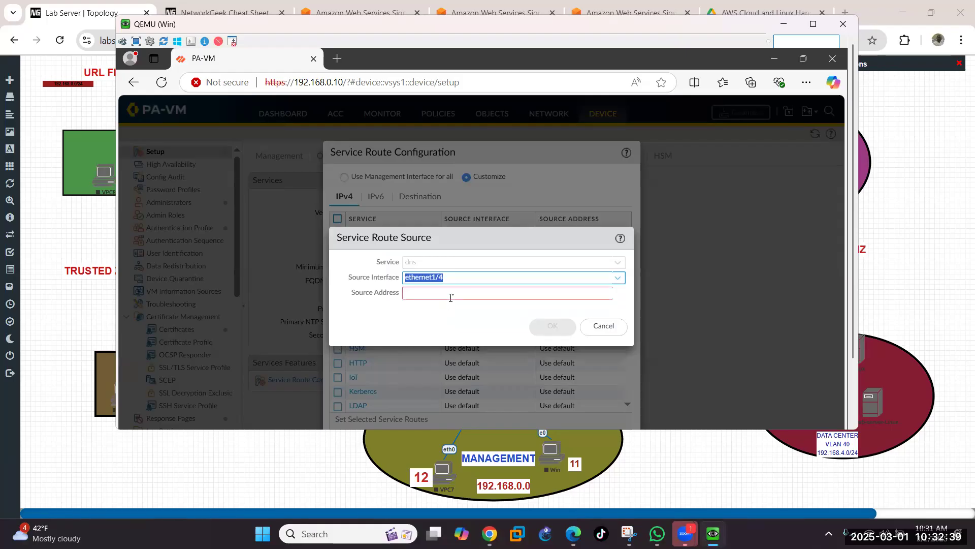
{"action": "left_click", "coordinate": [451, 294]}
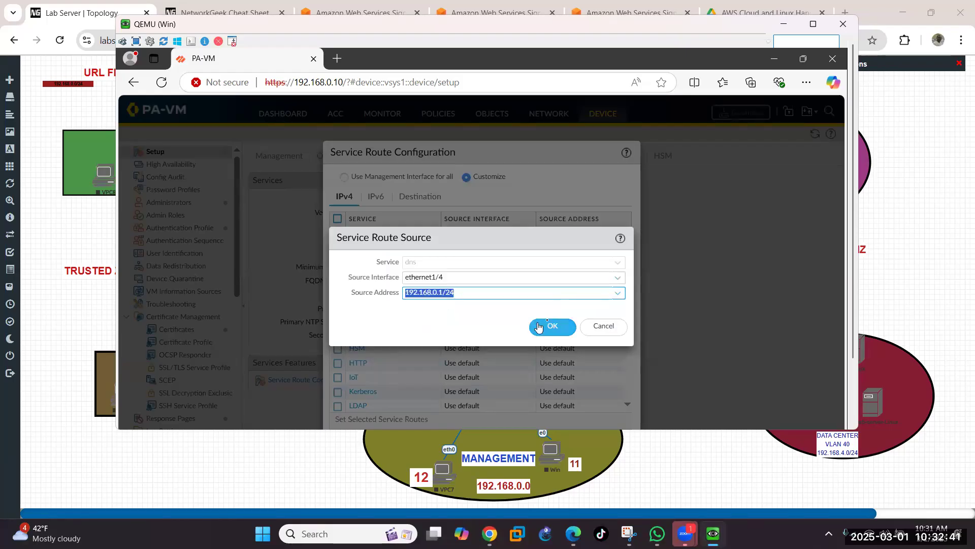
{"action": "left_click", "coordinate": [552, 326]}
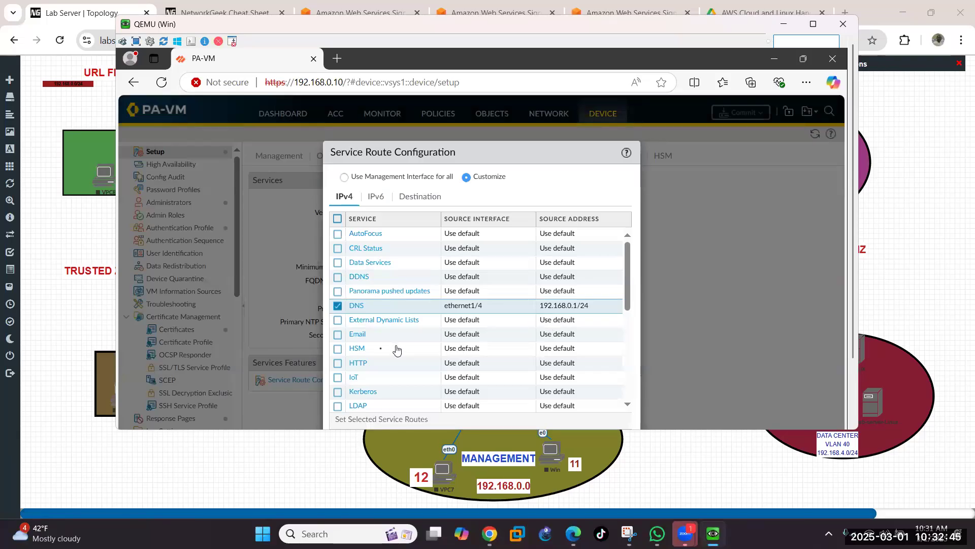
{"action": "scroll", "coordinate": [378, 353], "scroll_direction": "down", "scroll_amount": 3}
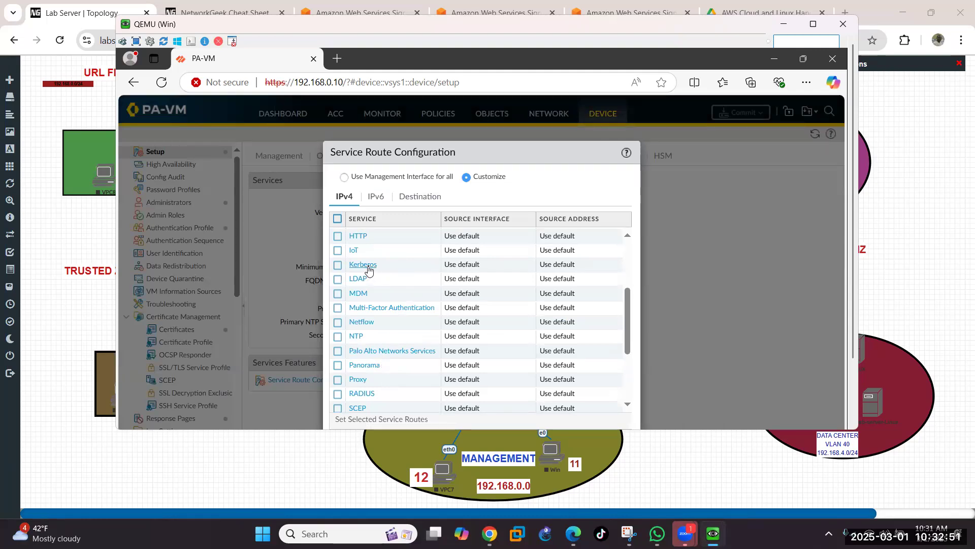
Step: Route Kerberos through source interface ethernet1/4 with address 192.168.0.1/24
{"action": "left_click", "coordinate": [368, 265]}
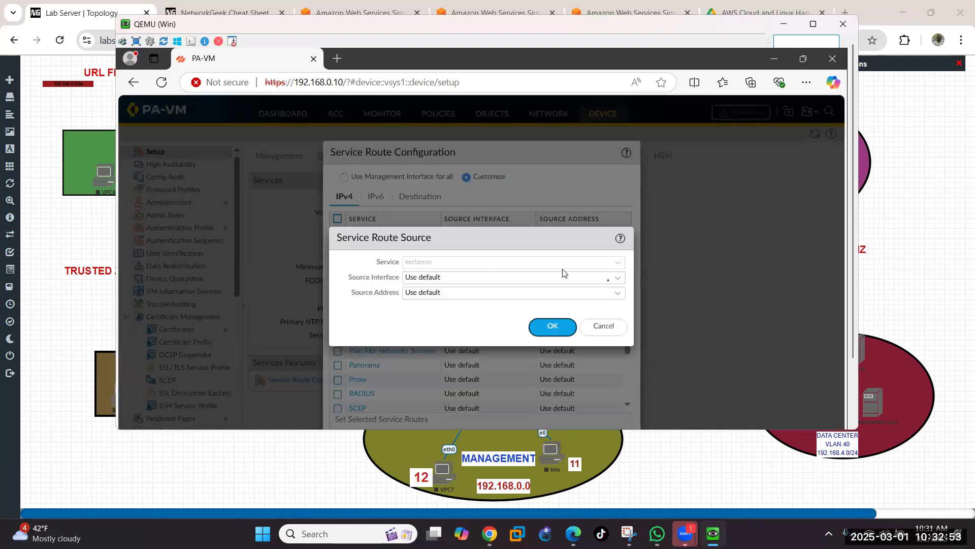
{"action": "left_click", "coordinate": [623, 279]}
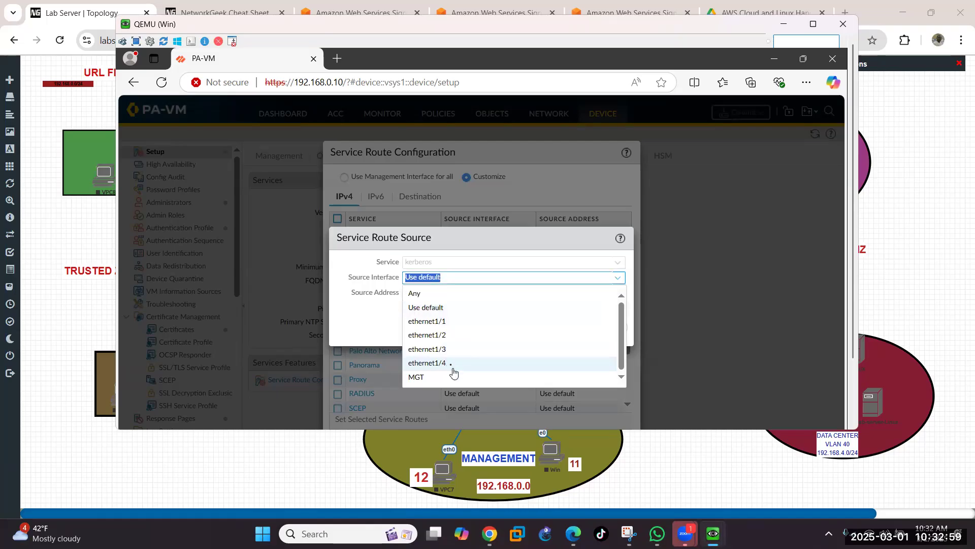
{"action": "left_click", "coordinate": [451, 364]}
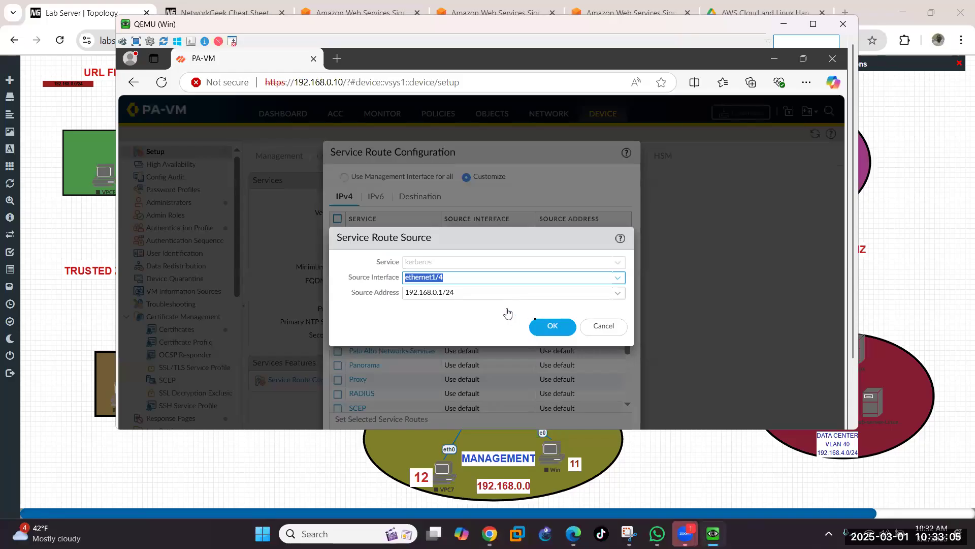
{"action": "left_click", "coordinate": [551, 325]}
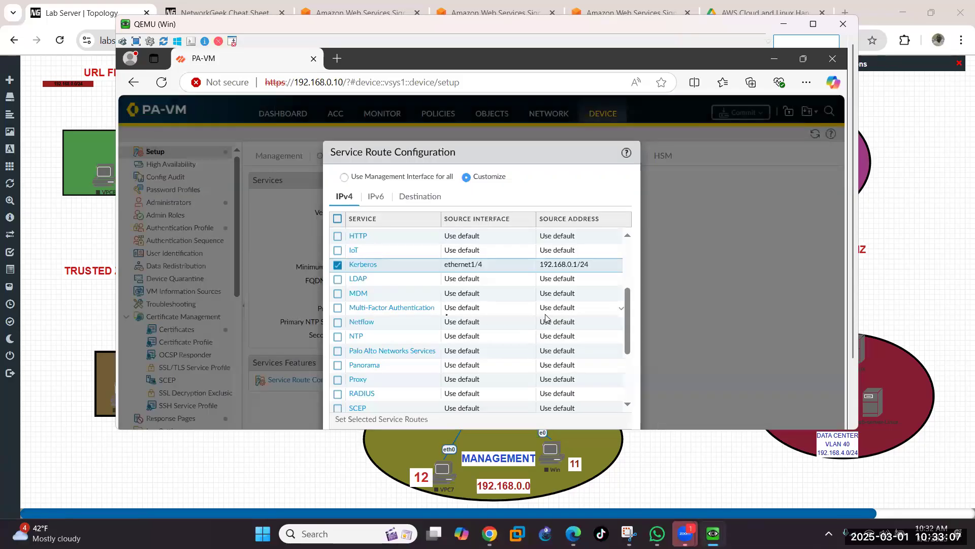
Step: Route LDAP through source interface ethernet1/4 with address 192.168.0.1/24
{"action": "left_click", "coordinate": [355, 282]}
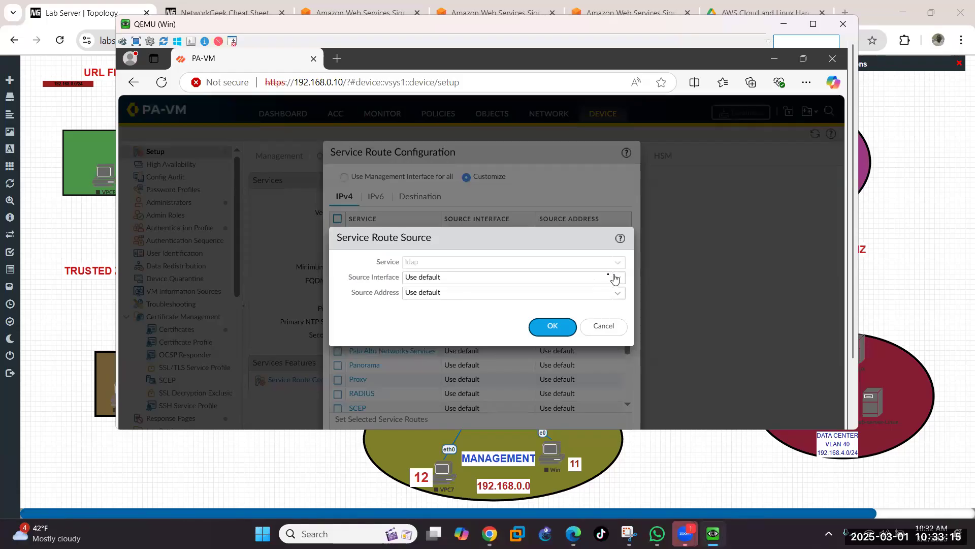
{"action": "left_click", "coordinate": [614, 278]}
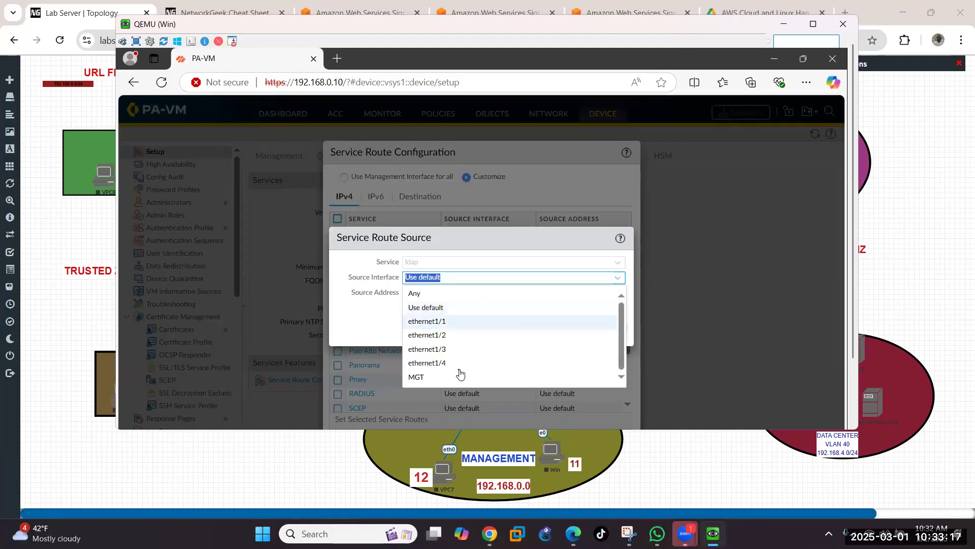
{"action": "left_click", "coordinate": [430, 364]}
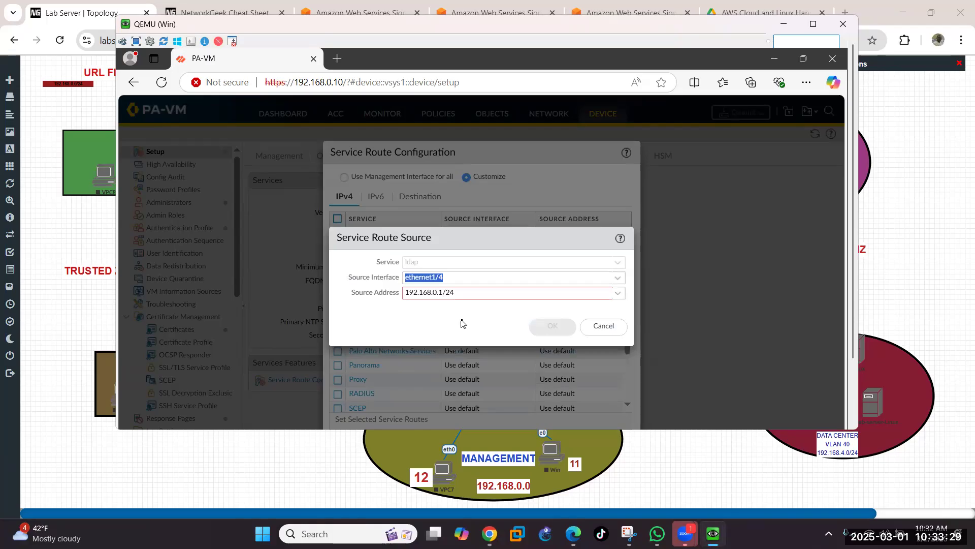
{"action": "left_click", "coordinate": [499, 294]}
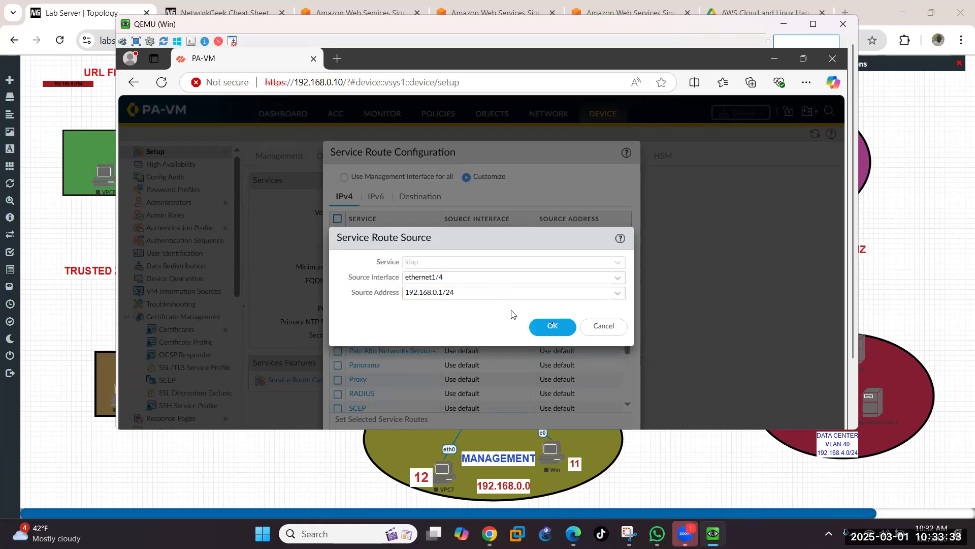
{"action": "left_click", "coordinate": [553, 326]}
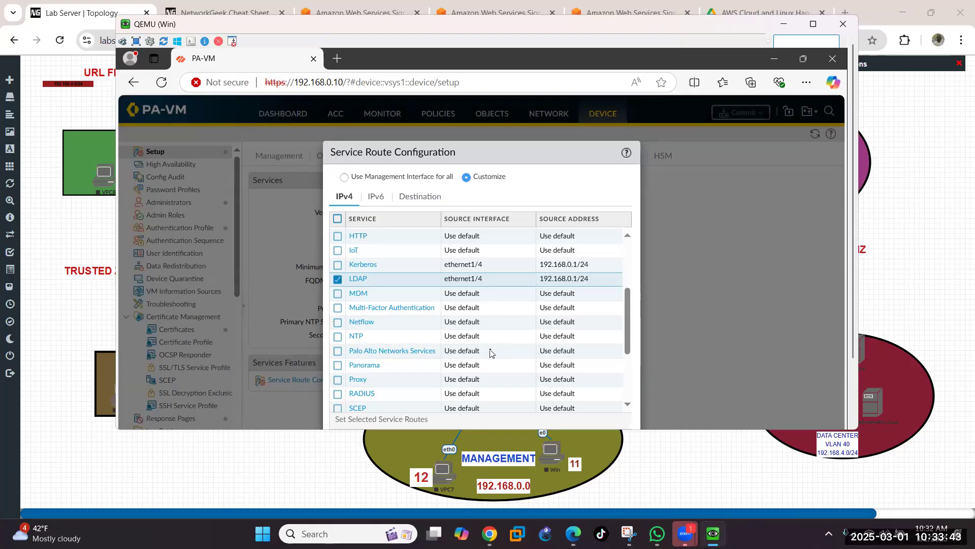
{"action": "scroll", "coordinate": [489, 352], "scroll_direction": "down", "scroll_amount": 3}
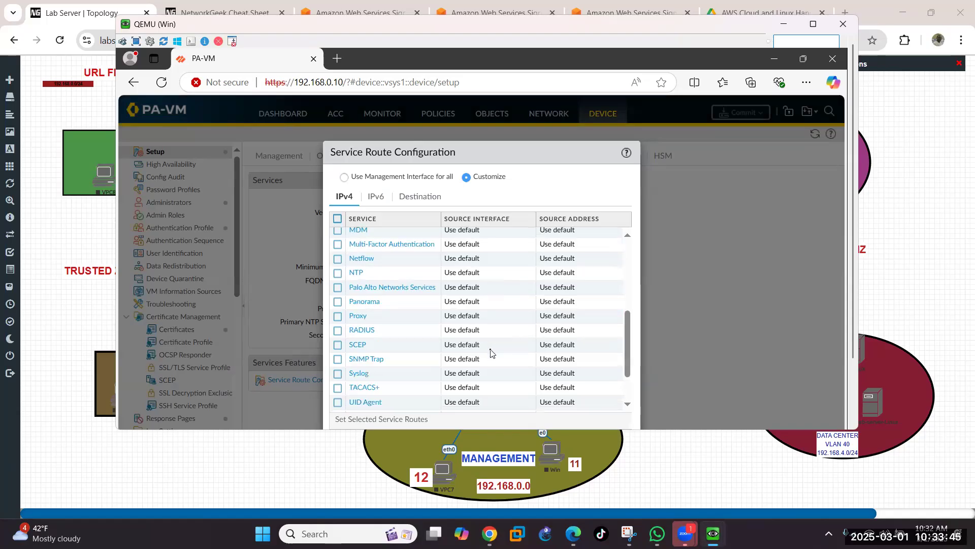
{"action": "scroll", "coordinate": [490, 352], "scroll_direction": "up", "scroll_amount": 5}
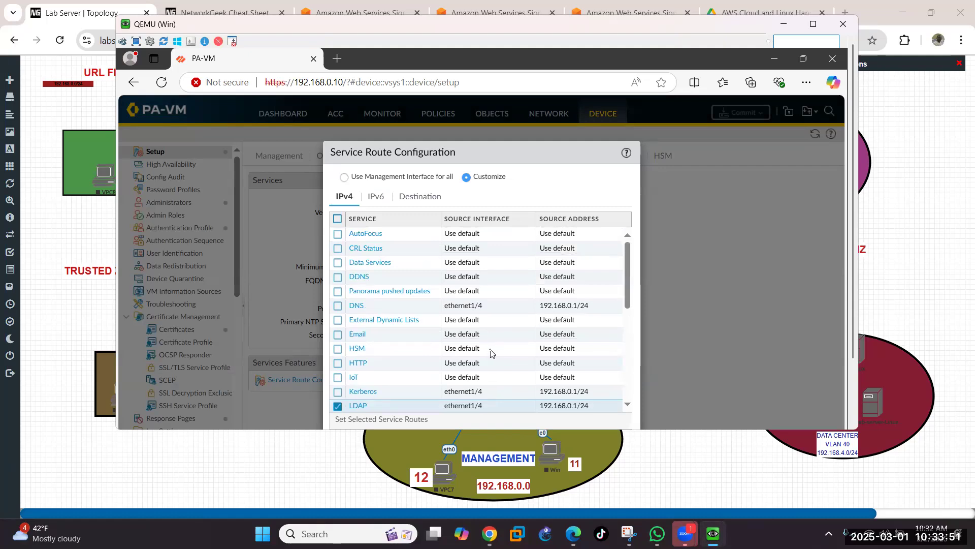
{"action": "scroll", "coordinate": [491, 352], "scroll_direction": "down", "scroll_amount": 5}
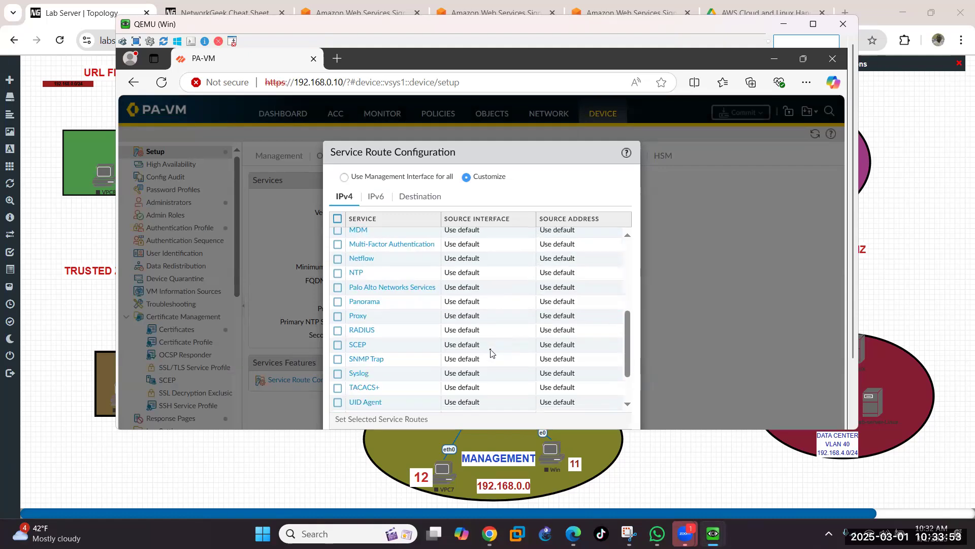
{"action": "scroll", "coordinate": [491, 352], "scroll_direction": "up", "scroll_amount": 2}
{"action": "scroll", "coordinate": [490, 352], "scroll_direction": "up", "scroll_amount": 2}
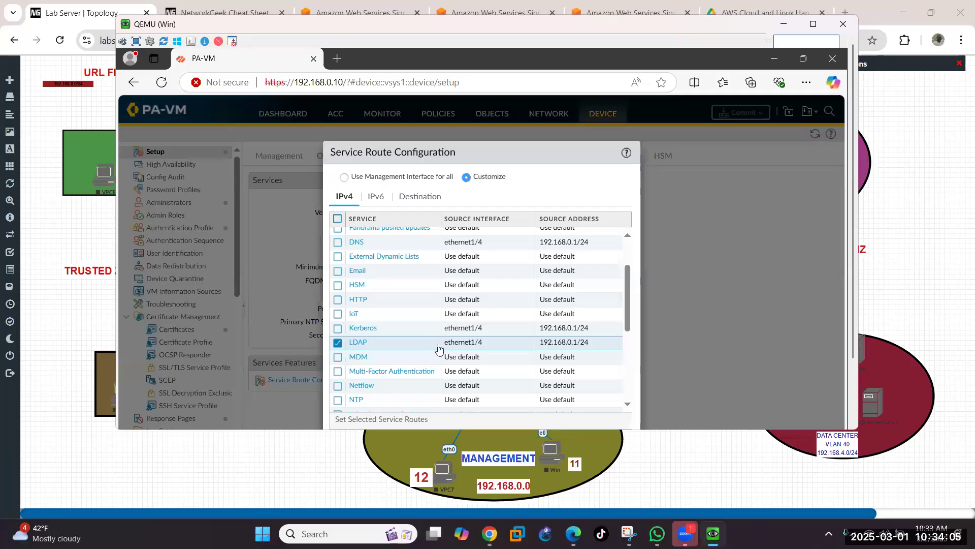
{"action": "scroll", "coordinate": [439, 350], "scroll_direction": "up", "scroll_amount": 1}
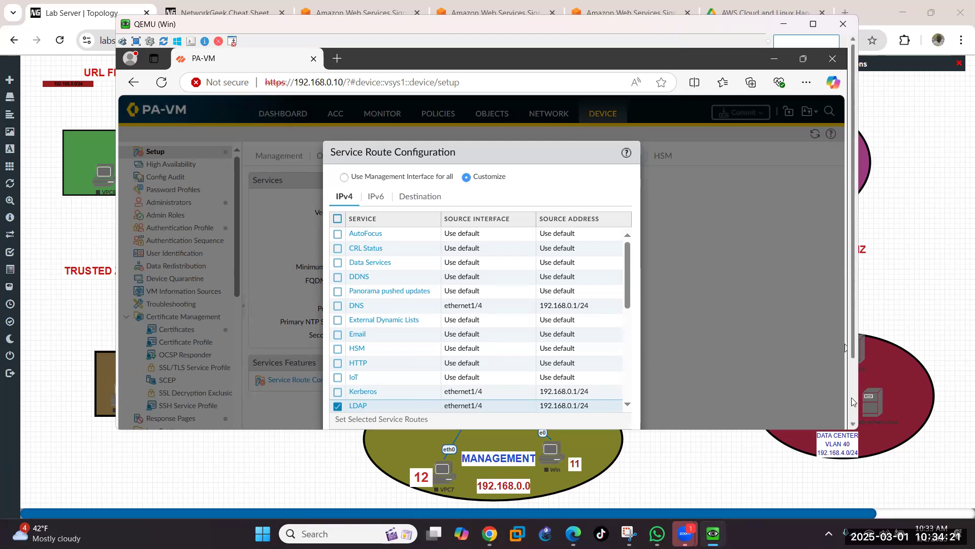
{"action": "scroll", "coordinate": [856, 412], "scroll_direction": "down", "scroll_amount": 3}
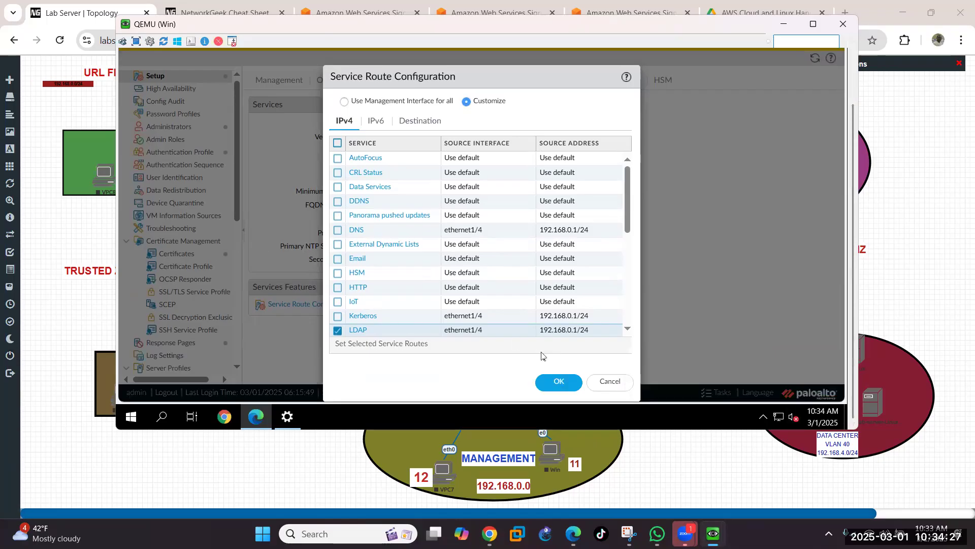
{"action": "left_click", "coordinate": [548, 380]}
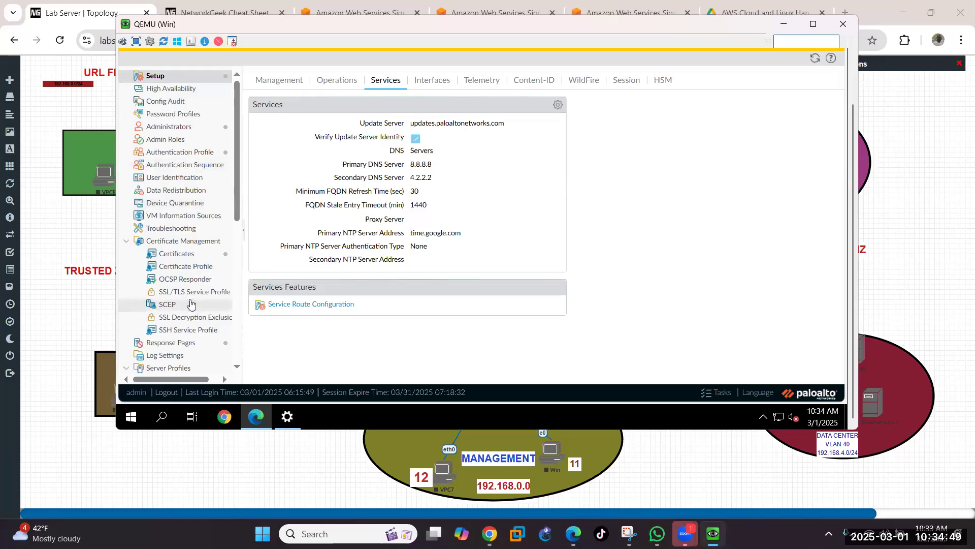
Step: Scroll the Device tree down toward Server Profiles
{"action": "scroll", "coordinate": [190, 303], "scroll_direction": "down", "scroll_amount": 3}
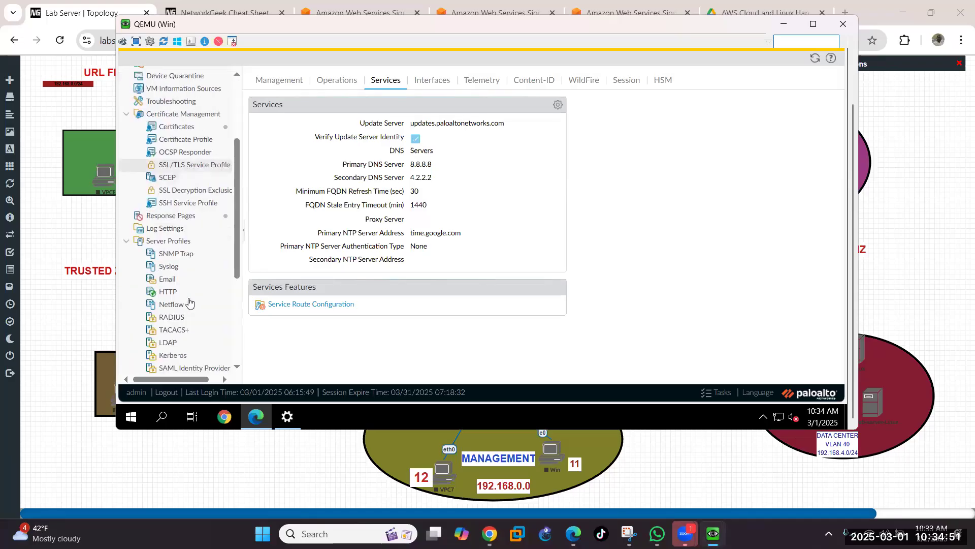
{"action": "scroll", "coordinate": [189, 303], "scroll_direction": "down", "scroll_amount": 2}
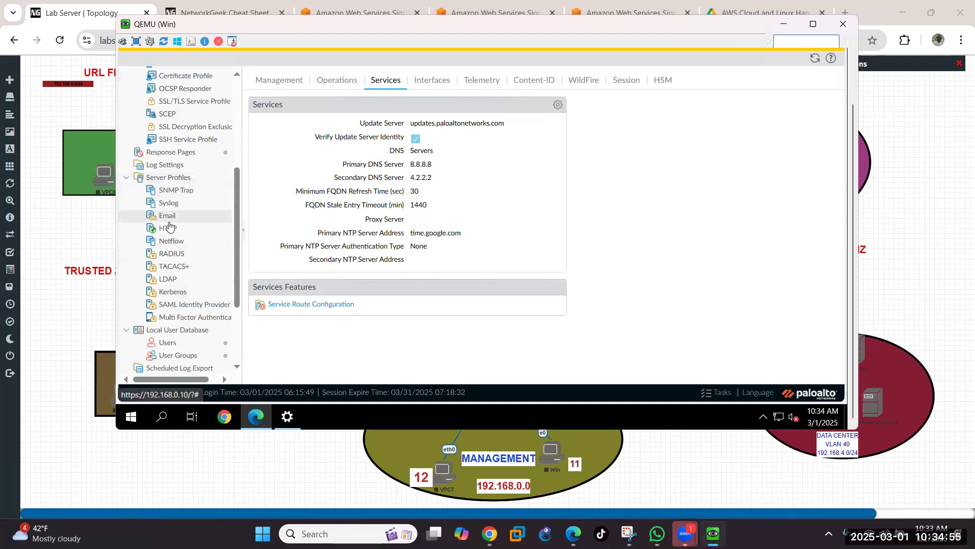
Step: Open Device > Server Profiles > LDAP, which currently lists 0 profiles
{"action": "left_click", "coordinate": [163, 279]}
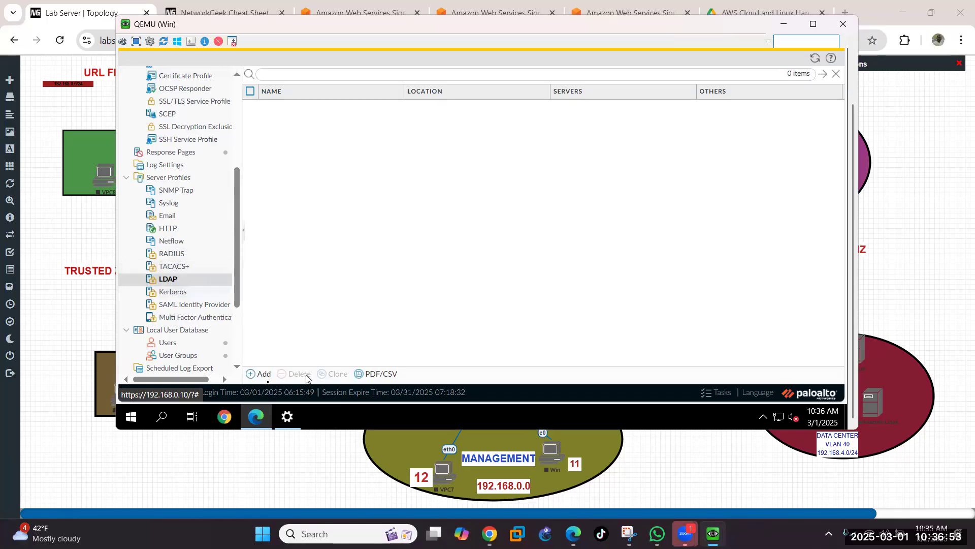
Step: Create LDAP profile AD-PROFILE with server 'active dircetory server' at 192.168.0.14
{"action": "left_click", "coordinate": [270, 377]}
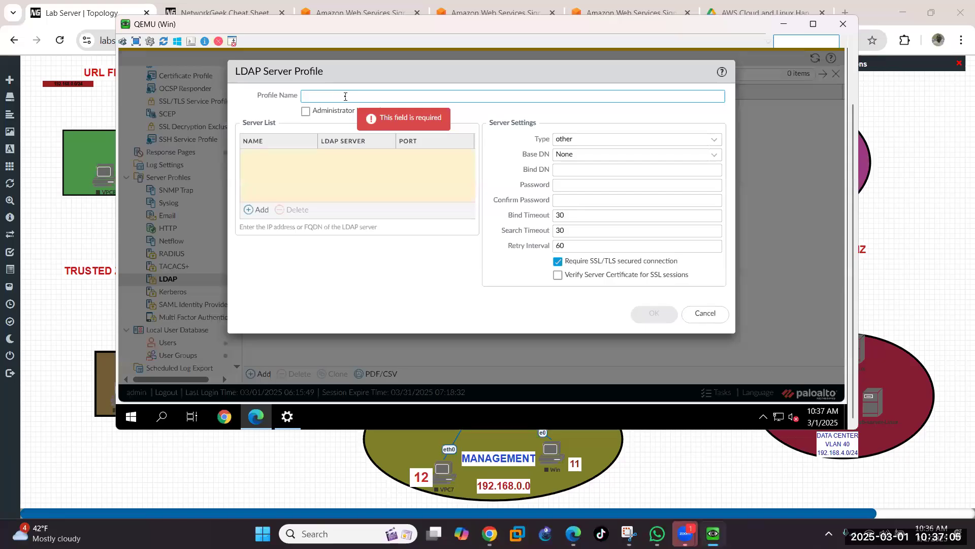
{"action": "type", "text": "AD-"}
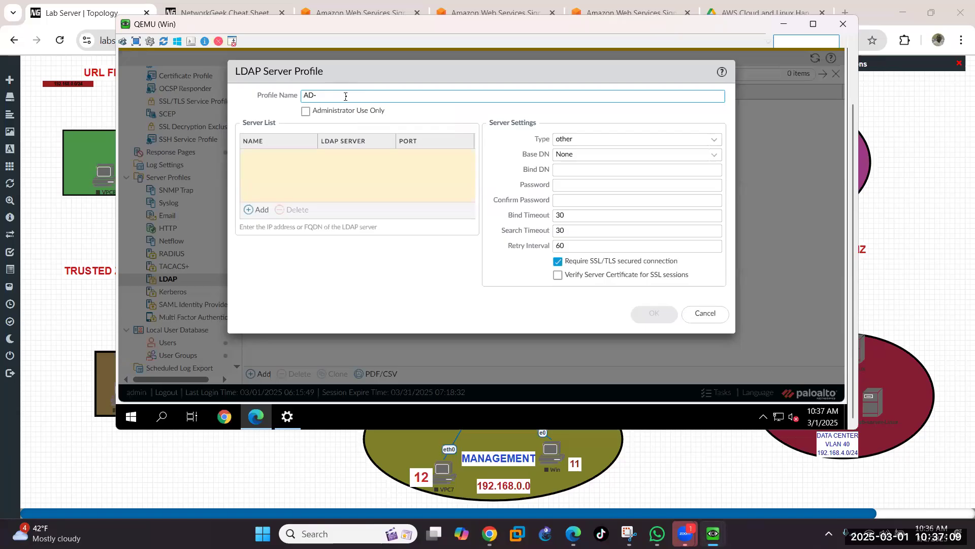
{"action": "type", "text": "PROFILE"}
{"action": "left_click", "coordinate": [261, 214]}
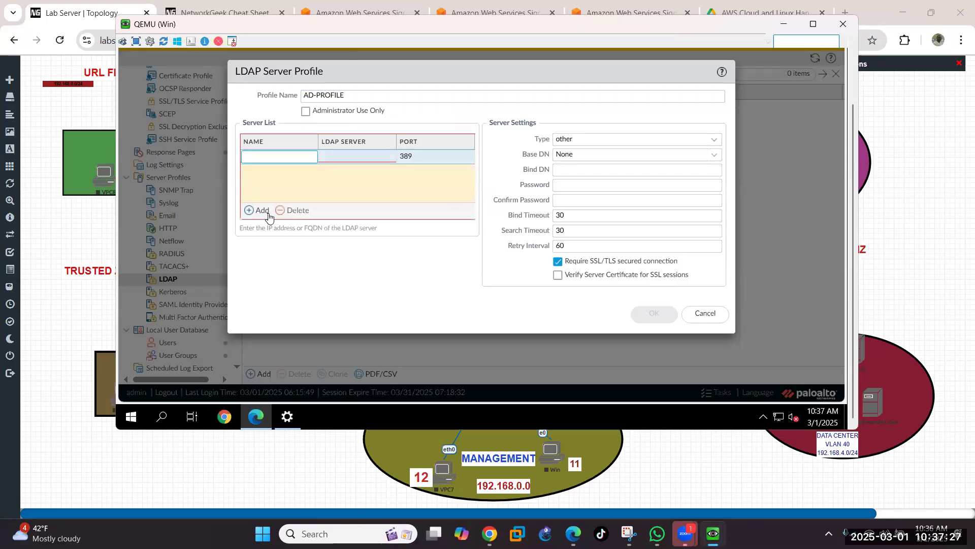
{"action": "type", "text": "active dircetory server"}
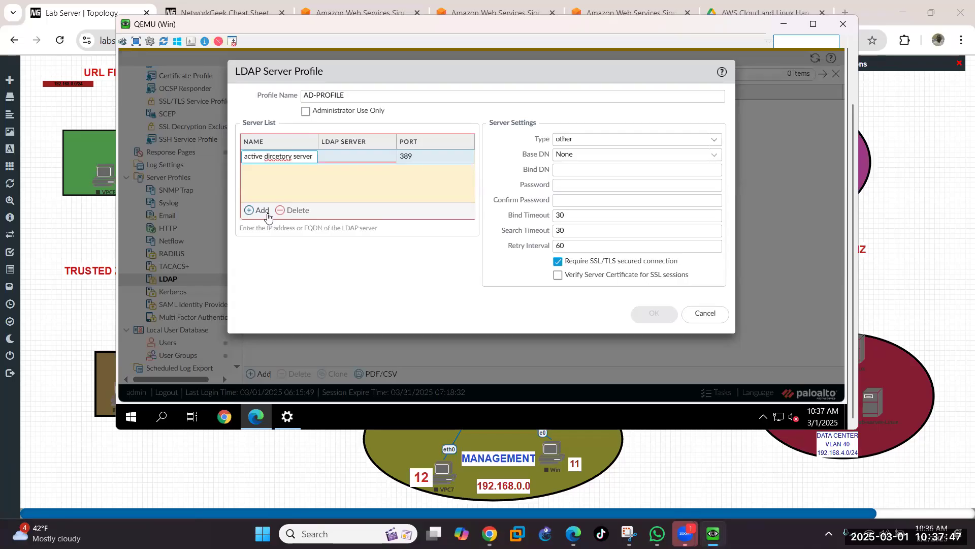
{"action": "key", "text": "Tab"}
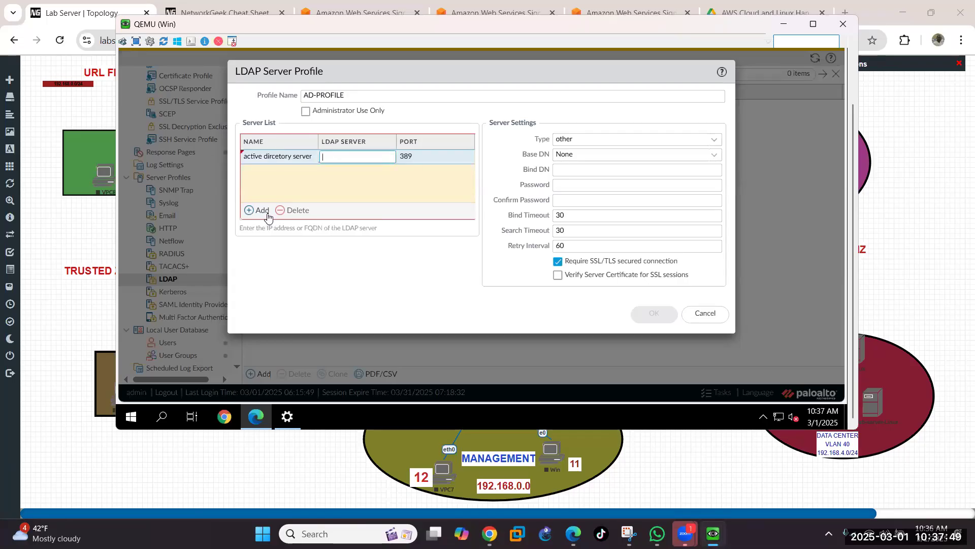
{"action": "type", "text": "192.168.0.14"}
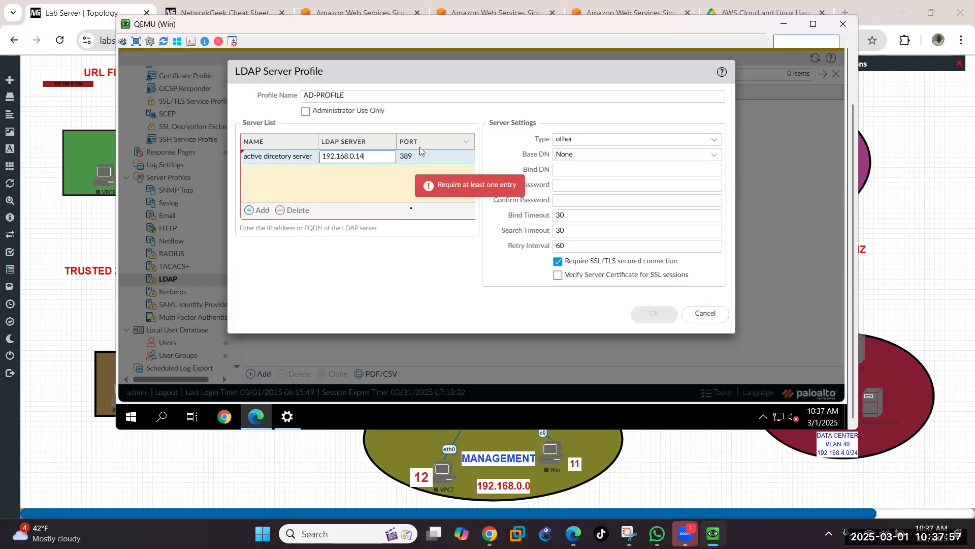
{"action": "left_click", "coordinate": [400, 283]}
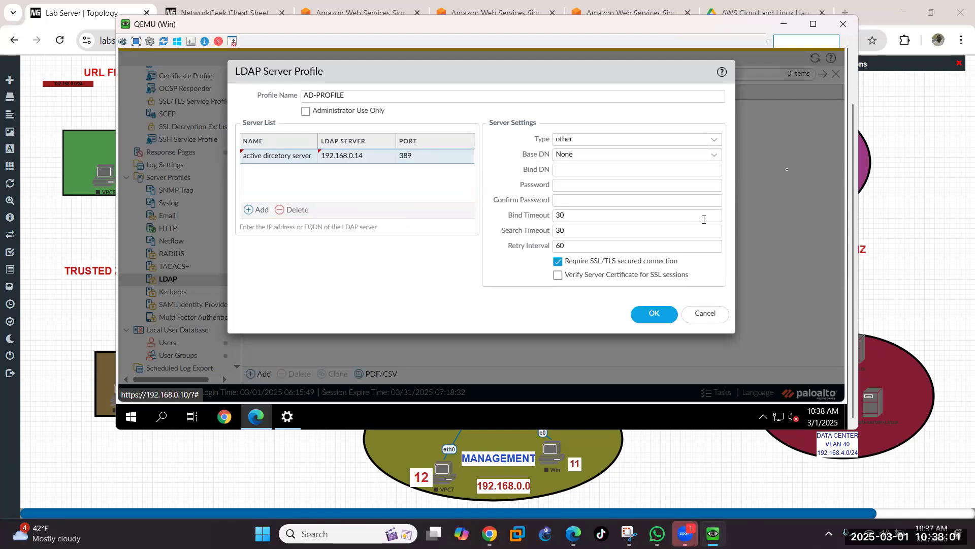
Step: Set the server type to active-directory and Base DN to DC=maroof,DC=com
{"action": "left_click", "coordinate": [717, 144]}
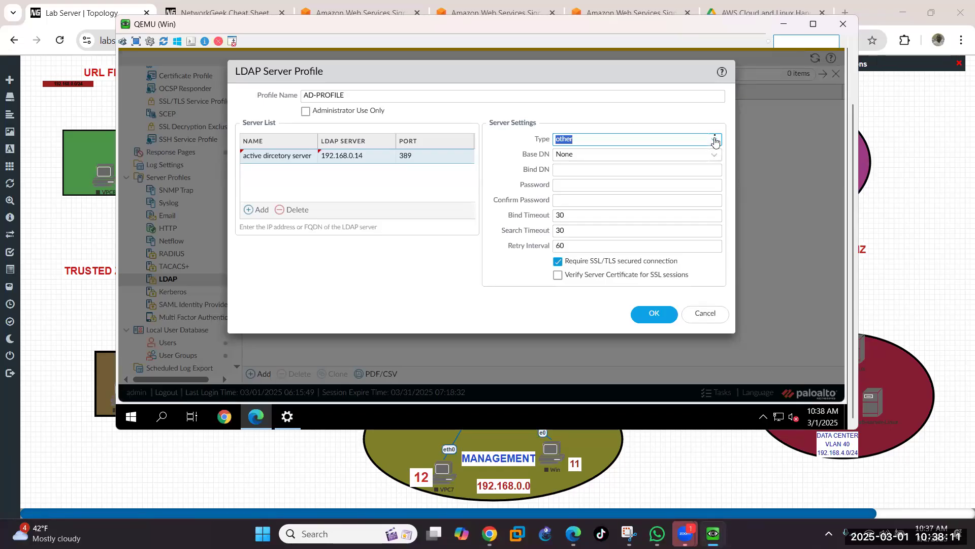
{"action": "left_click", "coordinate": [715, 141]}
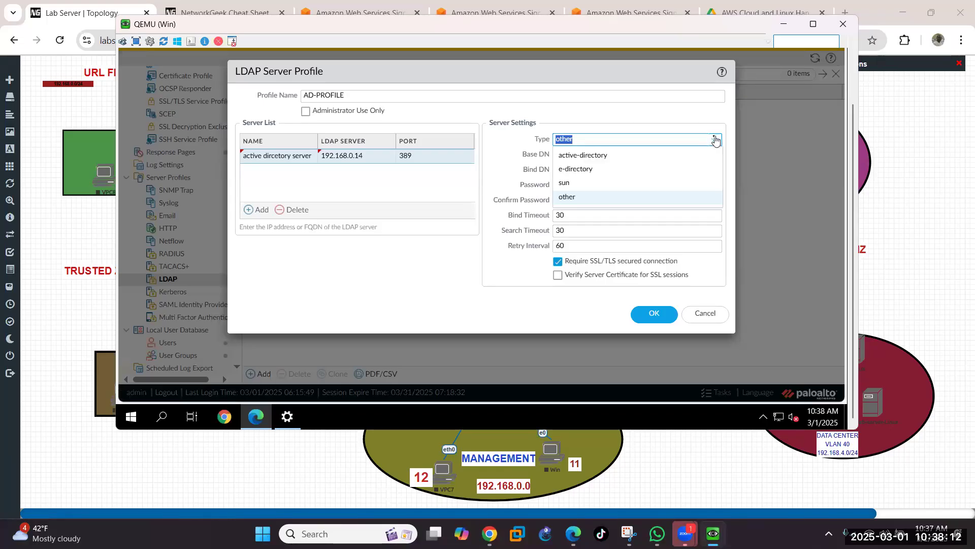
{"action": "left_click", "coordinate": [634, 155]}
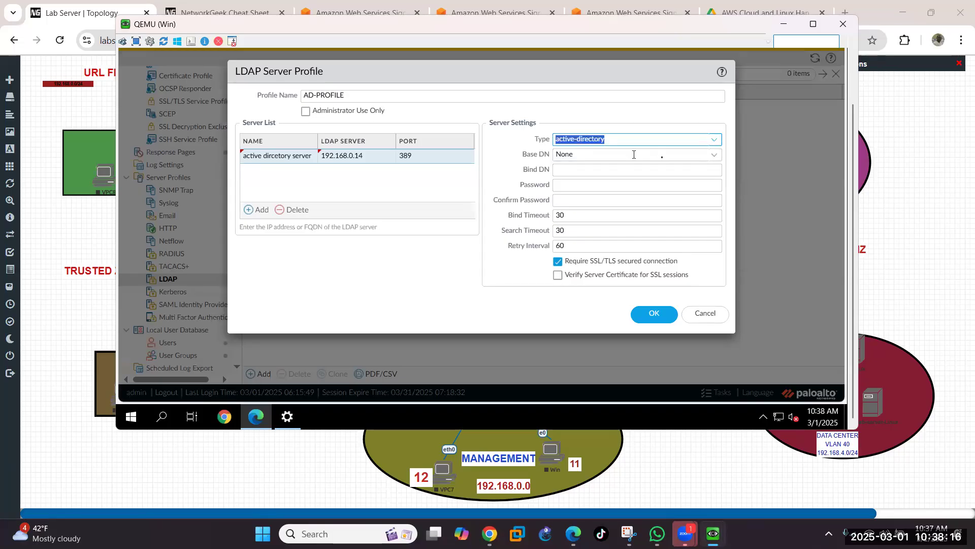
{"action": "left_click", "coordinate": [717, 160]}
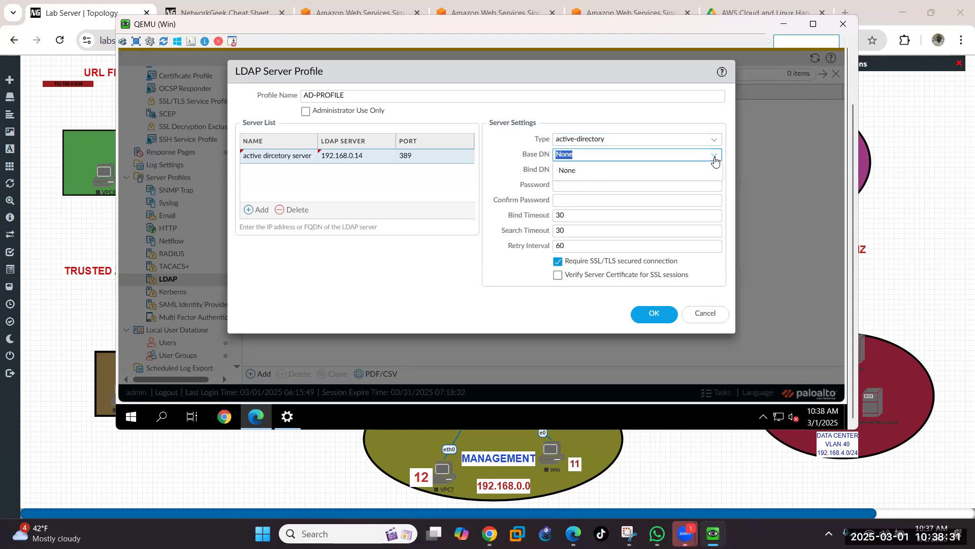
{"action": "type", "text": "DC=maroof,"}
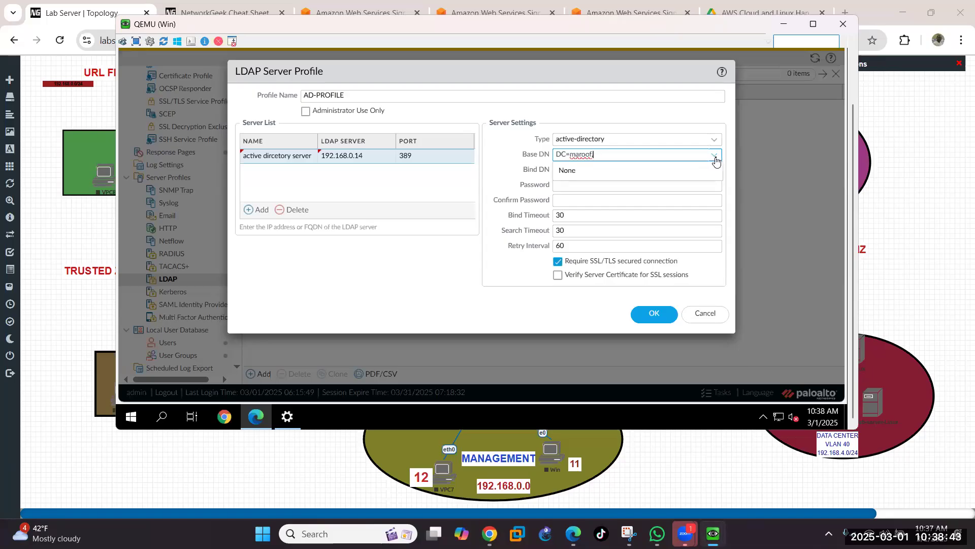
{"action": "type", "text": "DC=com"}
Step: Enter the bind account and its password, and clear Require SSL/TLS secured connection
{"action": "left_click", "coordinate": [492, 180]}
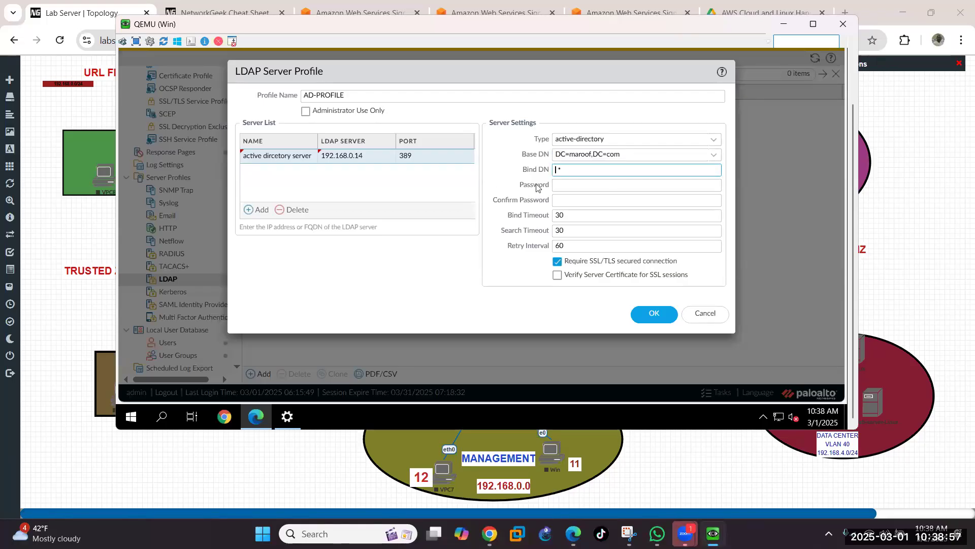
{"action": "left_click", "coordinate": [562, 169]}
{"action": "left_click", "coordinate": [641, 171]}
{"action": "left_click", "coordinate": [559, 190]}
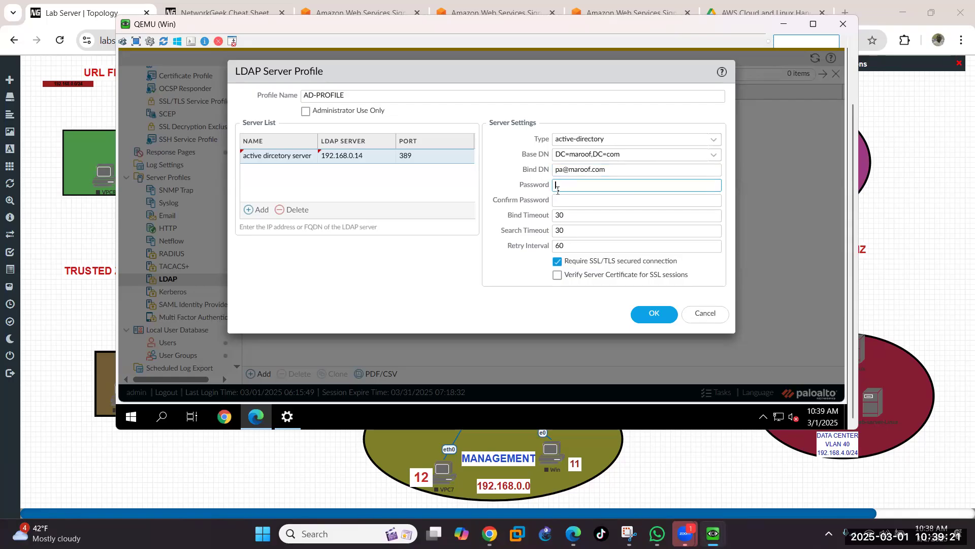
{"action": "type", "text": "123456789"}
{"action": "key", "text": "Tab"}
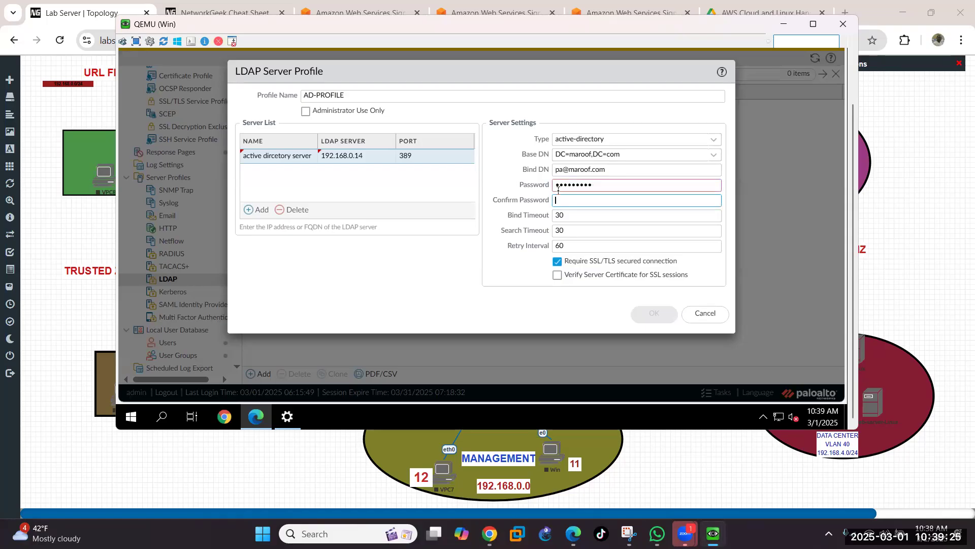
{"action": "type", "text": "123456789"}
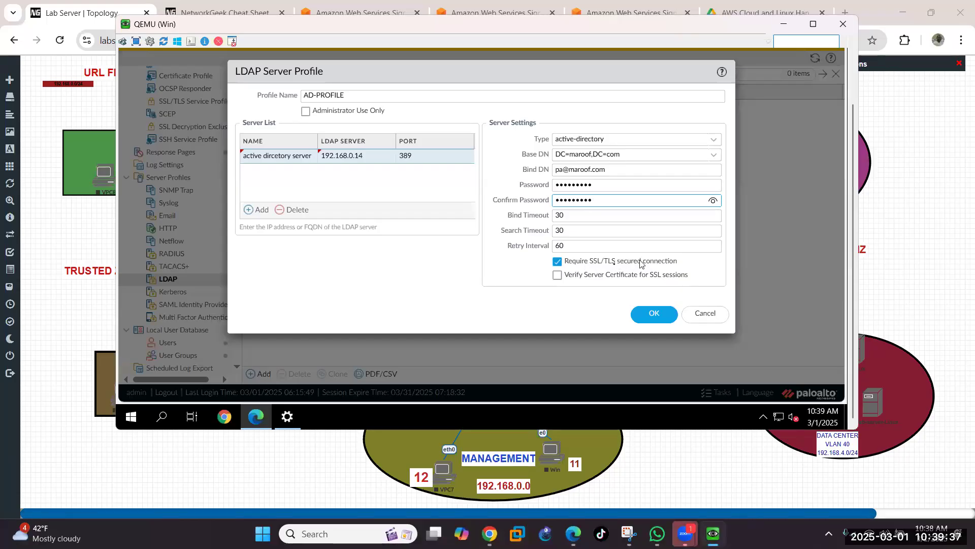
{"action": "left_click", "coordinate": [558, 262]}
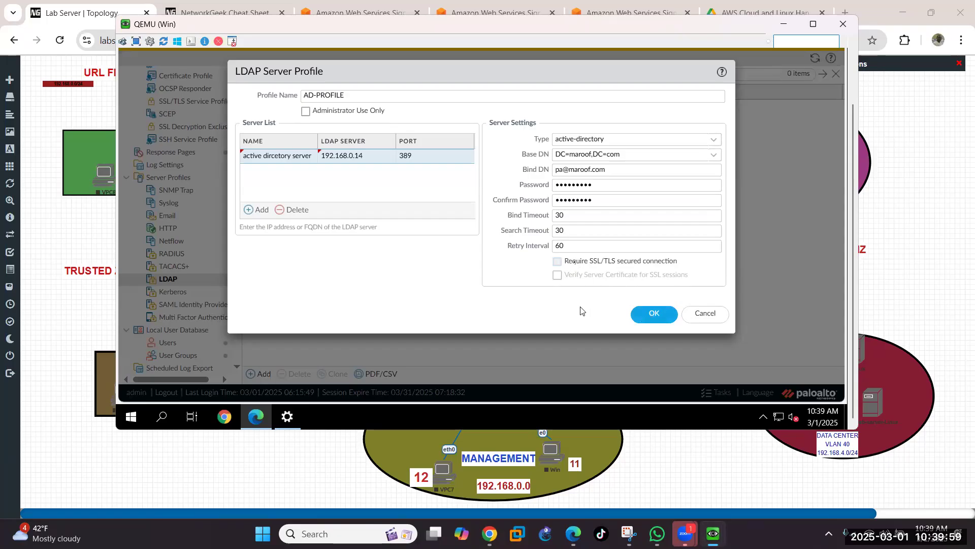
Step: Save AD-PROFILE and decline the browser's offer to store the password
{"action": "left_click", "coordinate": [557, 262]}
{"action": "left_click", "coordinate": [643, 315]}
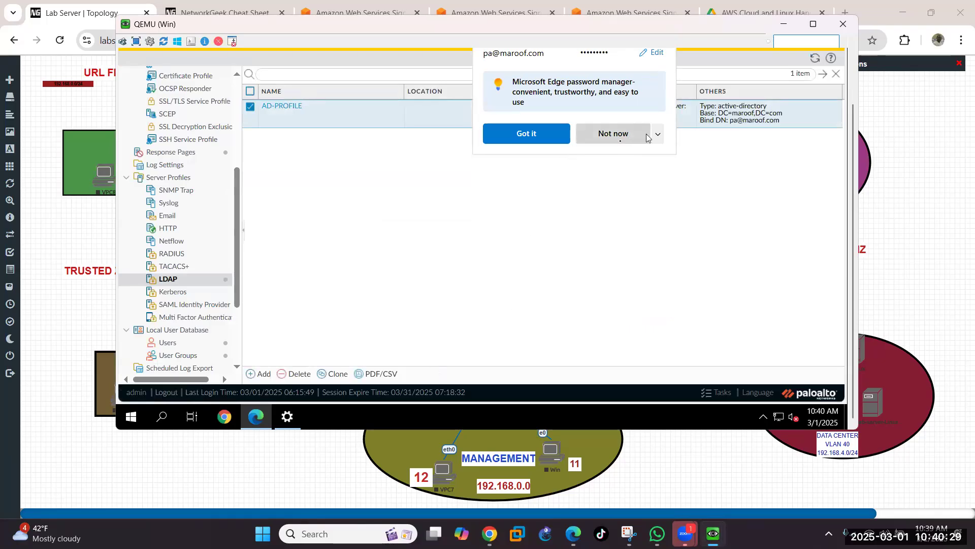
{"action": "left_click", "coordinate": [619, 144]}
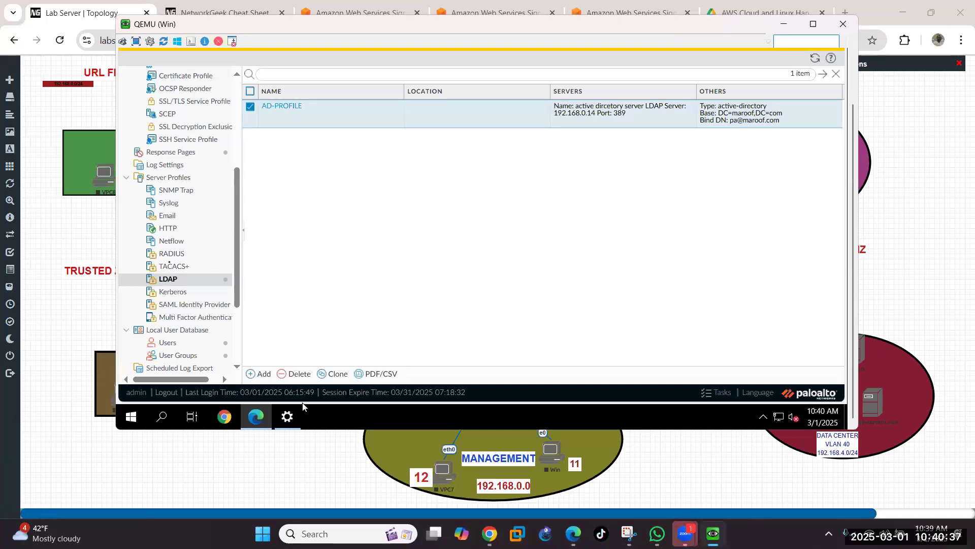
{"action": "scroll", "coordinate": [170, 267], "scroll_direction": "up", "scroll_amount": 3}
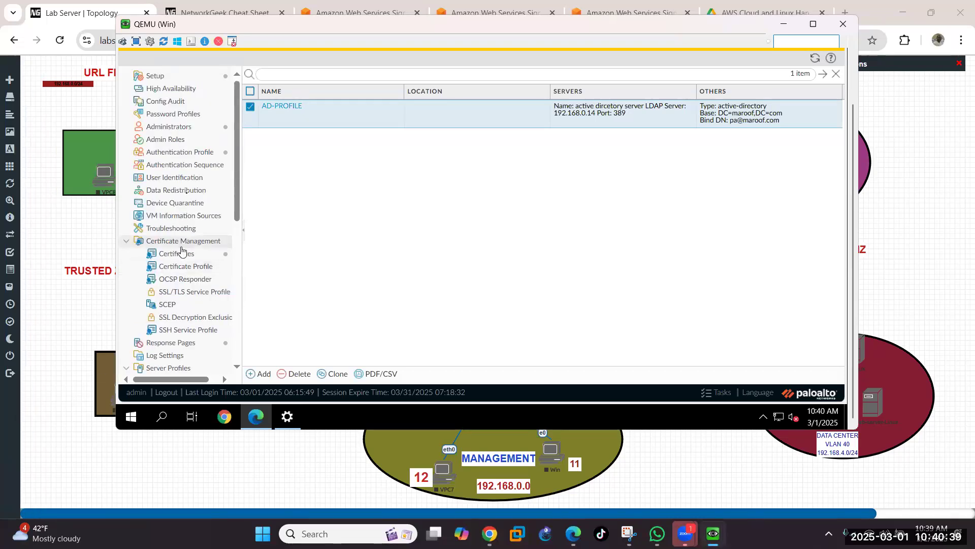
Step: Add a new authentication profile named AD-AUTH-PROFILE
{"action": "left_click", "coordinate": [188, 157]}
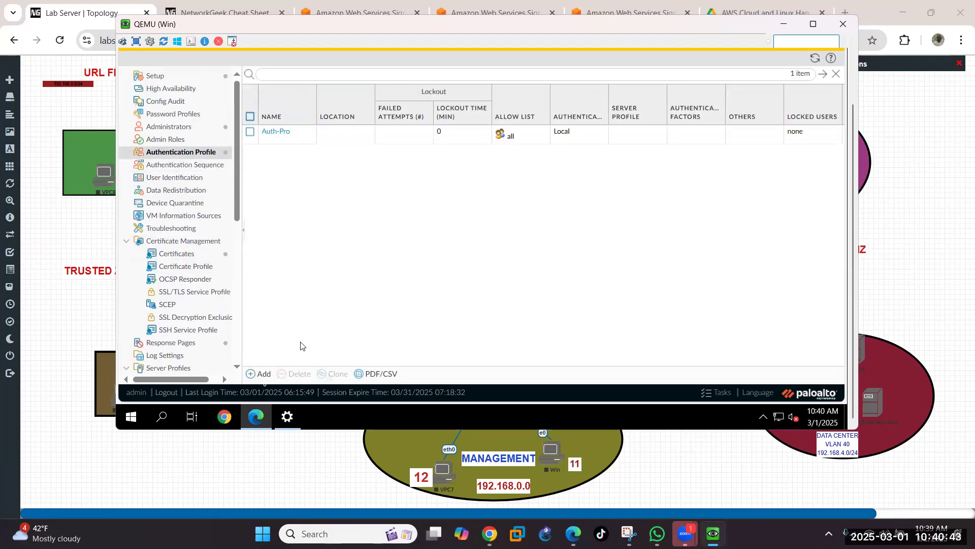
{"action": "left_click", "coordinate": [261, 376]}
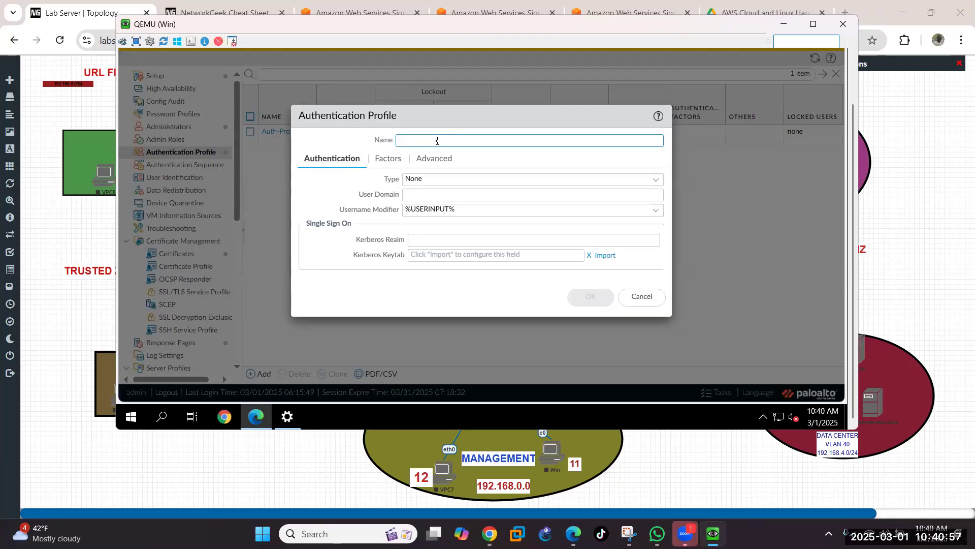
{"action": "type", "text": "A"}
{"action": "type", "text": "AD"}
{"action": "key", "text": "BackSpace"}
{"action": "key", "text": "BackSpace"}
{"action": "type", "text": "D-AUTH-PROFILE"}
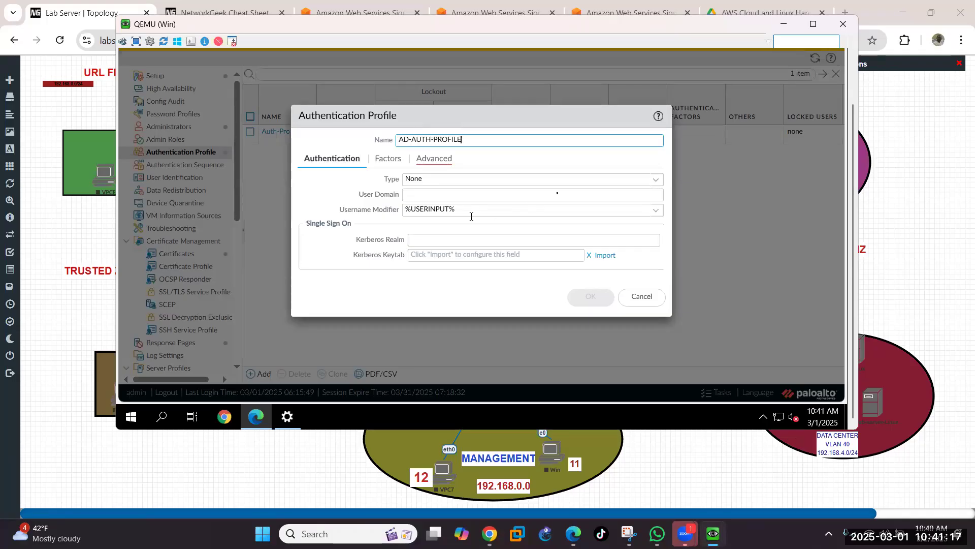
Step: Set type LDAP, server profile AD-PROFILE, login attribute sAMAccountName, user domain maroof.com
{"action": "left_click", "coordinate": [657, 180]}
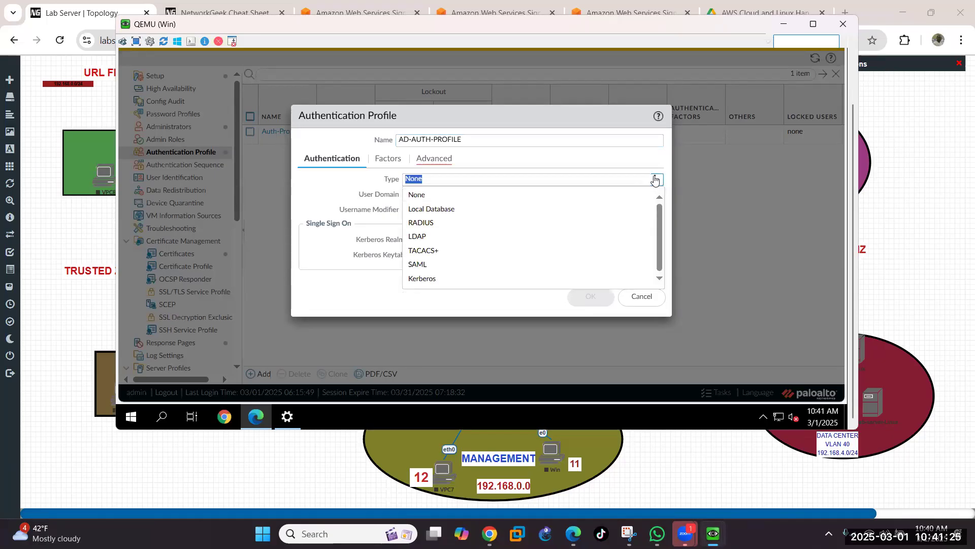
{"action": "left_click", "coordinate": [418, 236]}
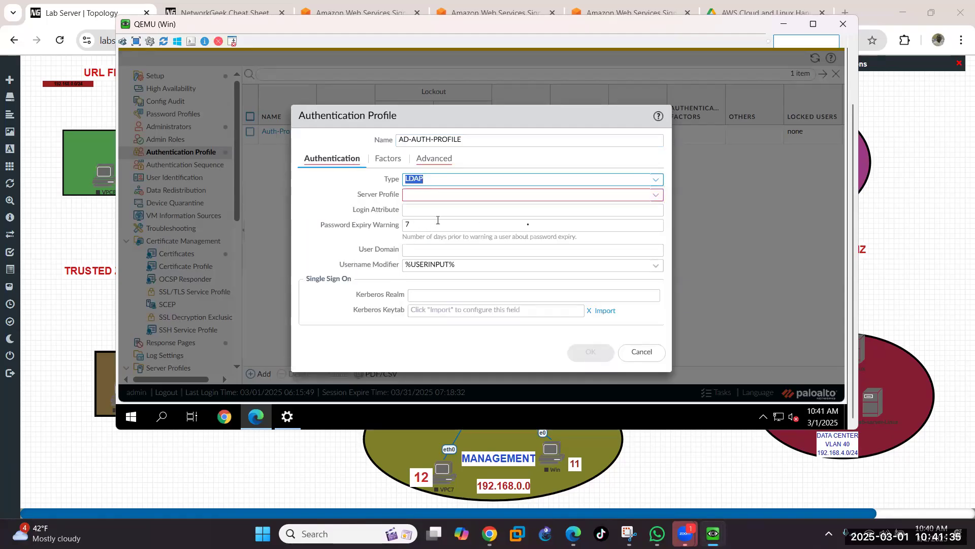
{"action": "left_click", "coordinate": [656, 195]}
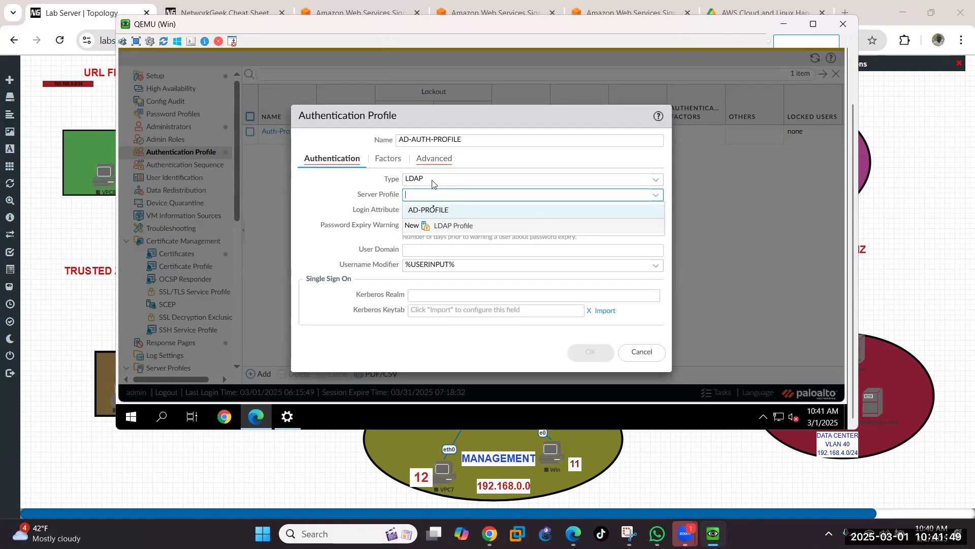
{"action": "left_click", "coordinate": [435, 209]}
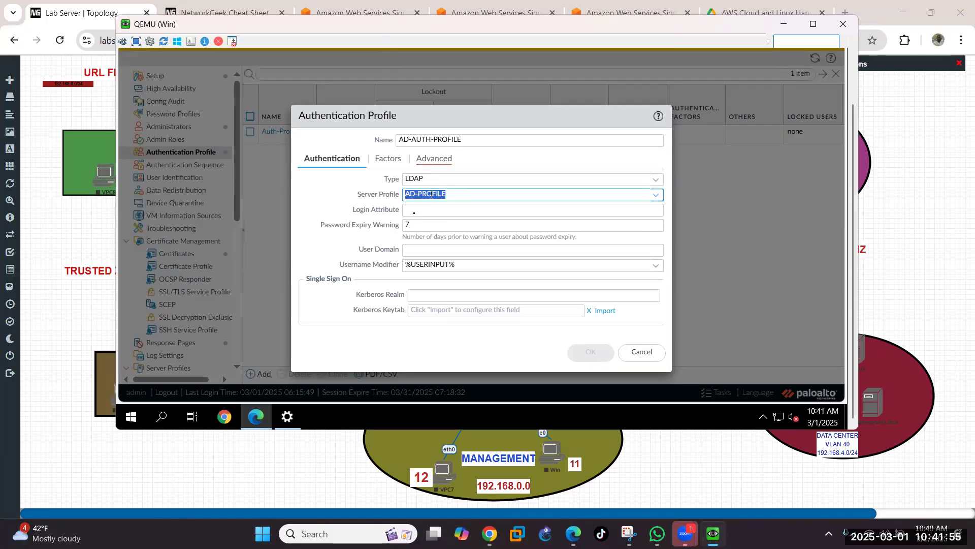
{"action": "left_click", "coordinate": [415, 212]}
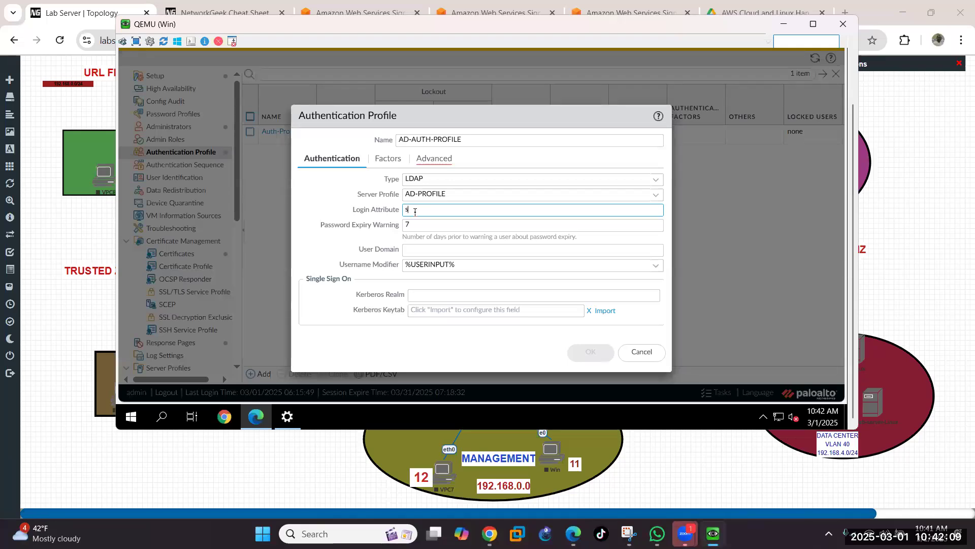
{"action": "type", "text": "AMAccountName"}
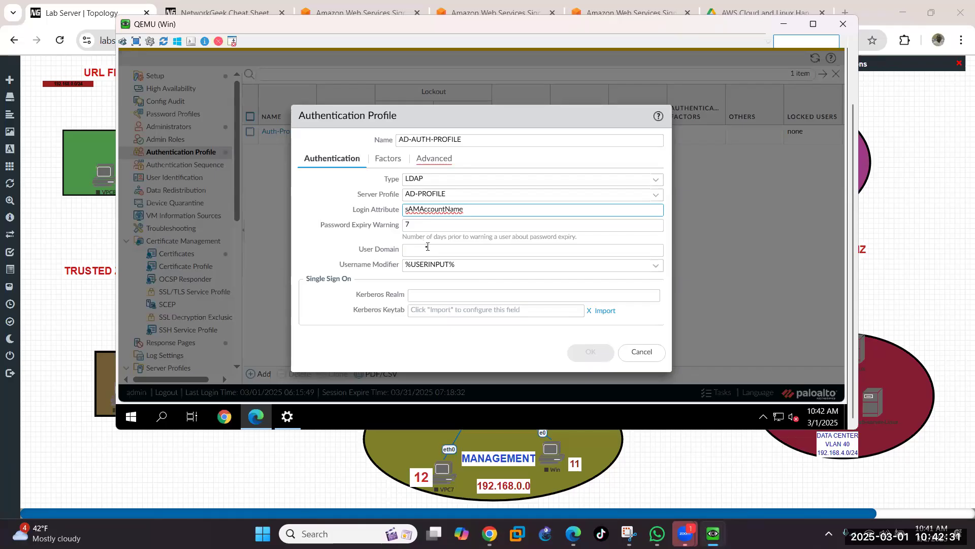
{"action": "left_click", "coordinate": [484, 249]}
{"action": "type", "text": "maroof.com"}
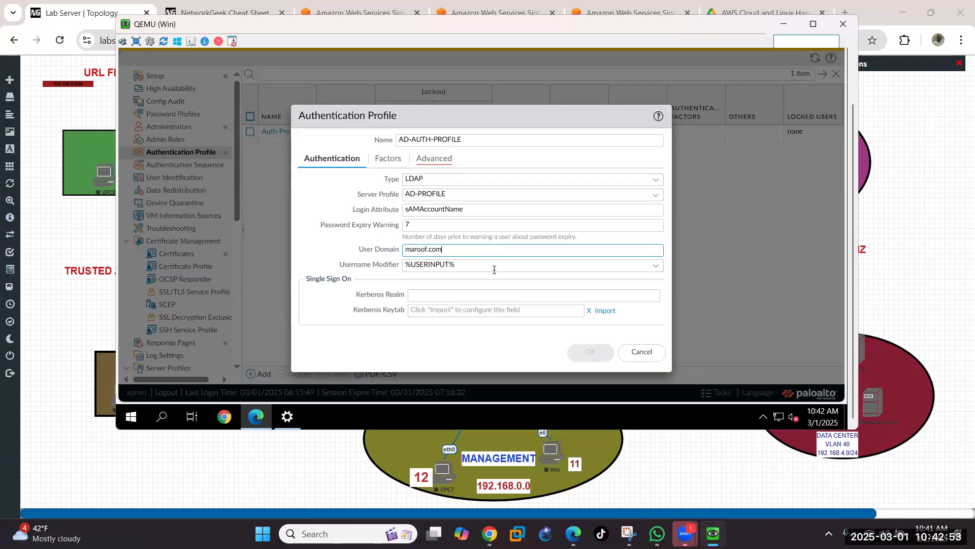
Step: Add 'all' to AD-AUTH-PROFILE's Advanced allow list and save the profile
{"action": "left_click", "coordinate": [443, 162]}
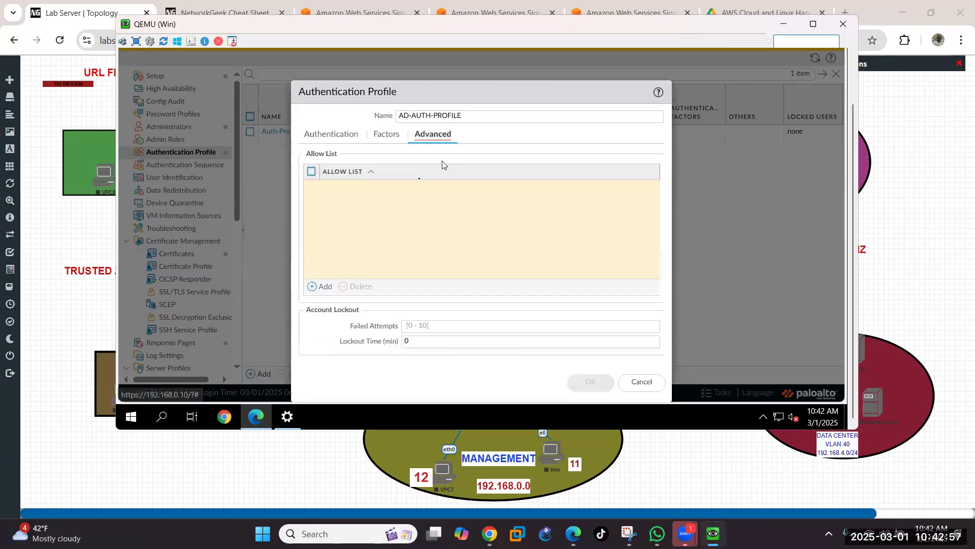
{"action": "left_click", "coordinate": [321, 286]}
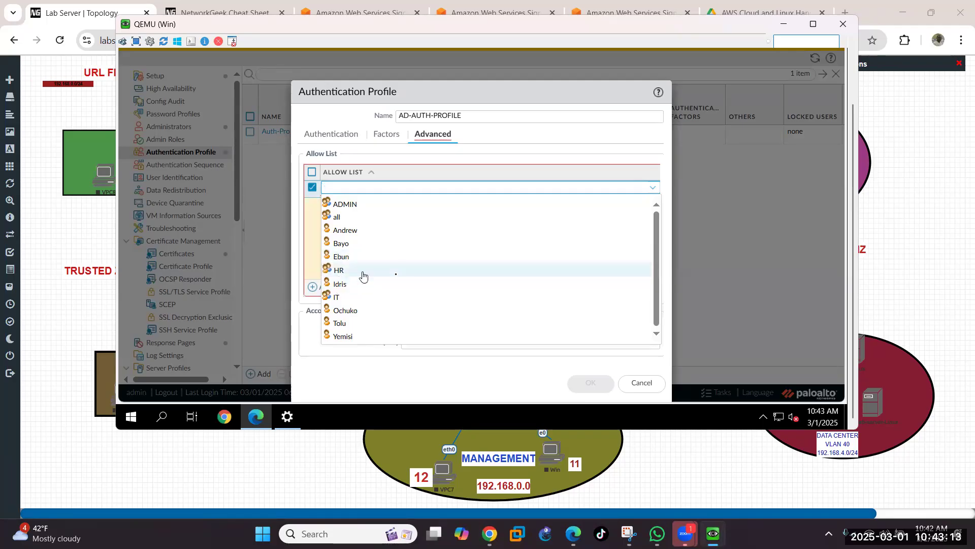
{"action": "left_click", "coordinate": [340, 220]}
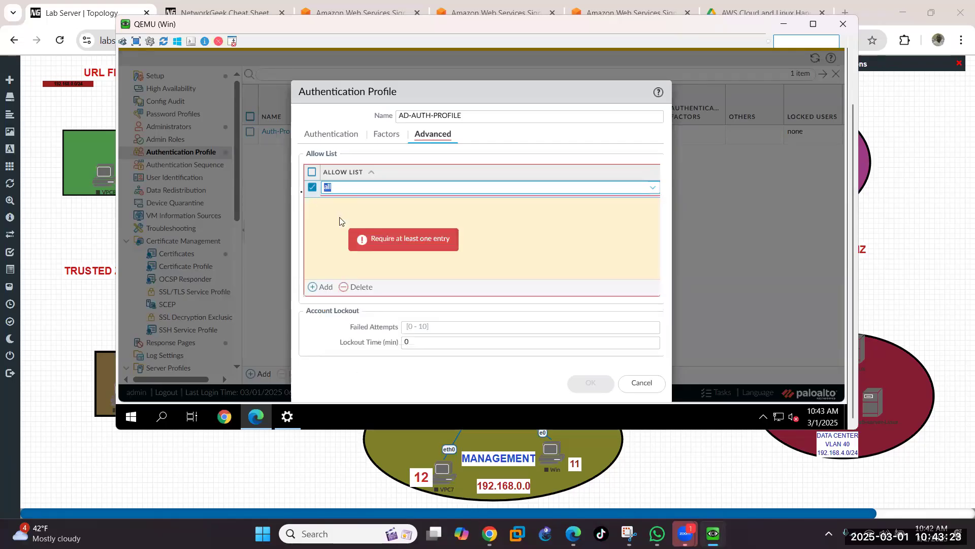
{"action": "left_click", "coordinate": [313, 189]}
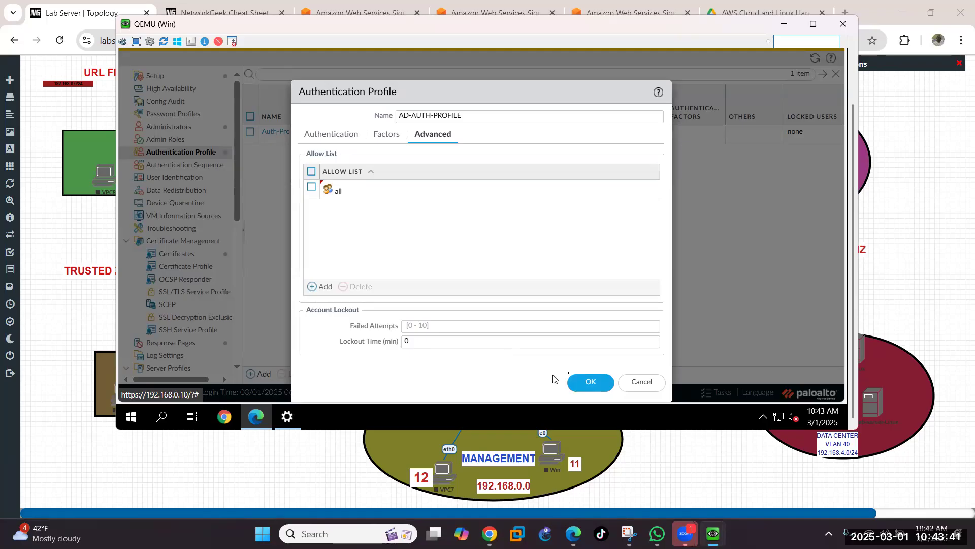
{"action": "left_click", "coordinate": [575, 386]}
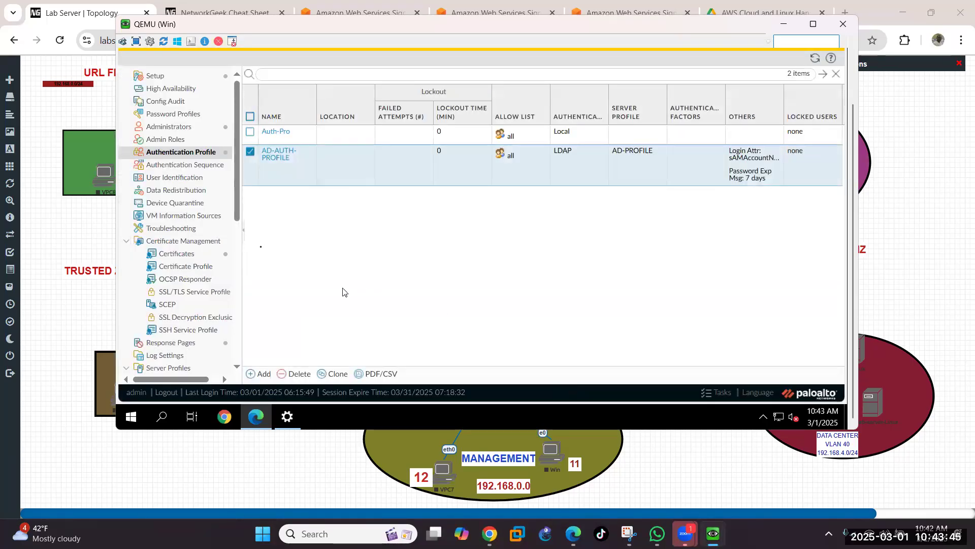
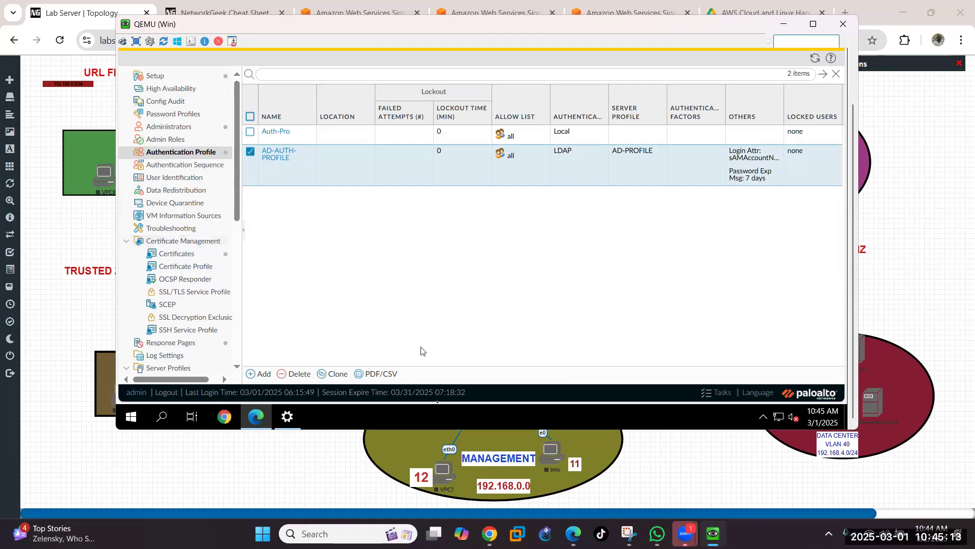
Step: Go to Device > User Identification in the left tree
{"action": "left_click", "coordinate": [171, 182]}
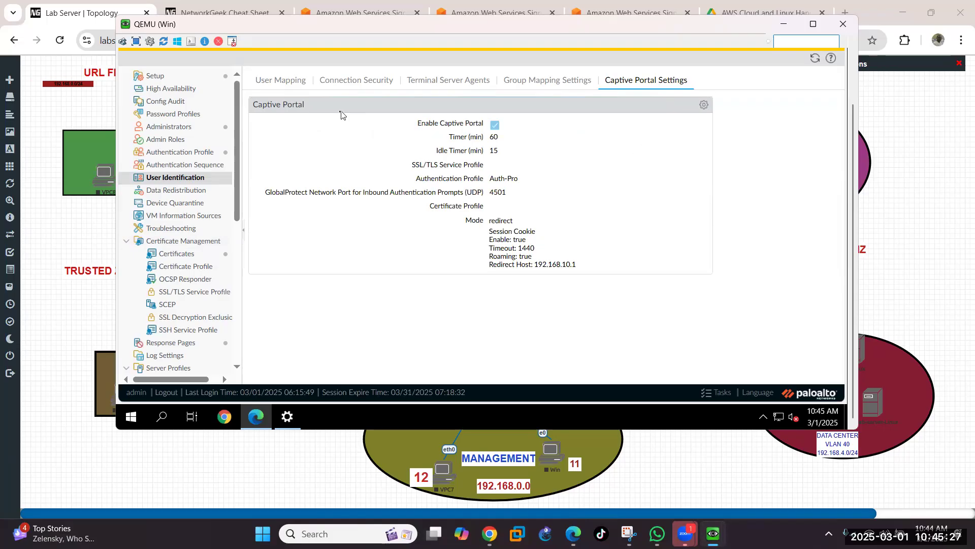
Step: On User Mapping, edit the User-ID Agent Setup and start the monitoring account's MAROOF\ username
{"action": "left_click", "coordinate": [286, 84]}
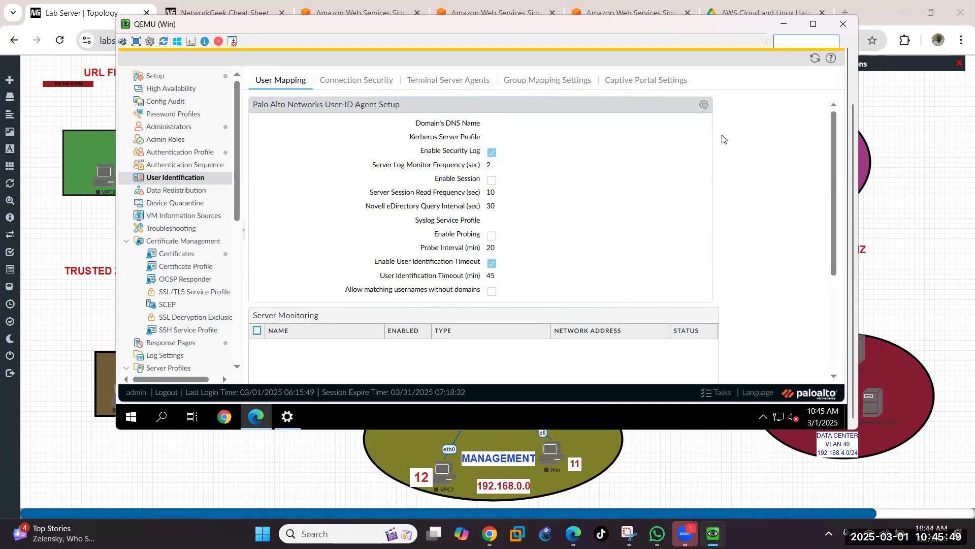
{"action": "left_click", "coordinate": [703, 107]}
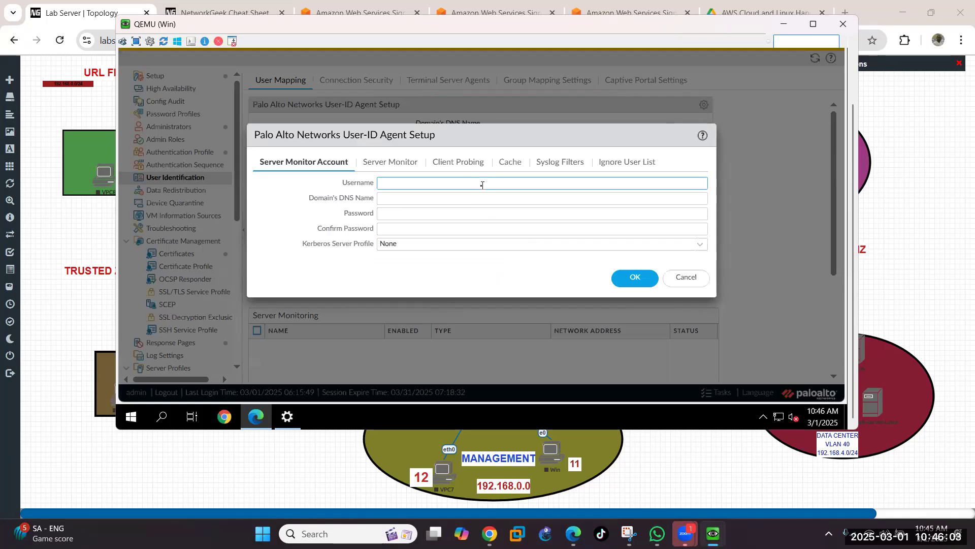
{"action": "type", "text": "MAROOF\\pa"}
Step: Bring up the Winserver console and sign in to Windows Server with the account password
{"action": "mouse_move", "coordinate": [713, 533]}
{"action": "left_click", "coordinate": [737, 489]}
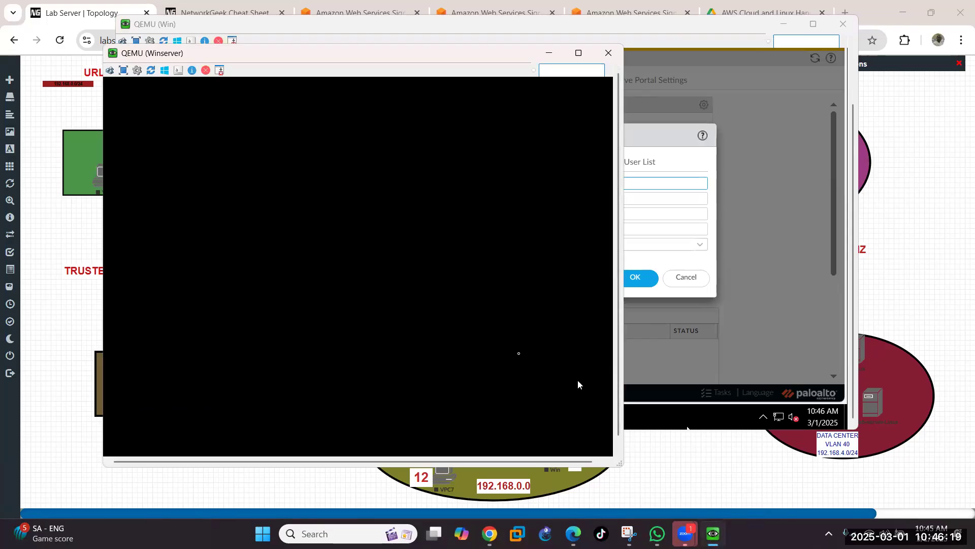
{"action": "left_click", "coordinate": [111, 74]}
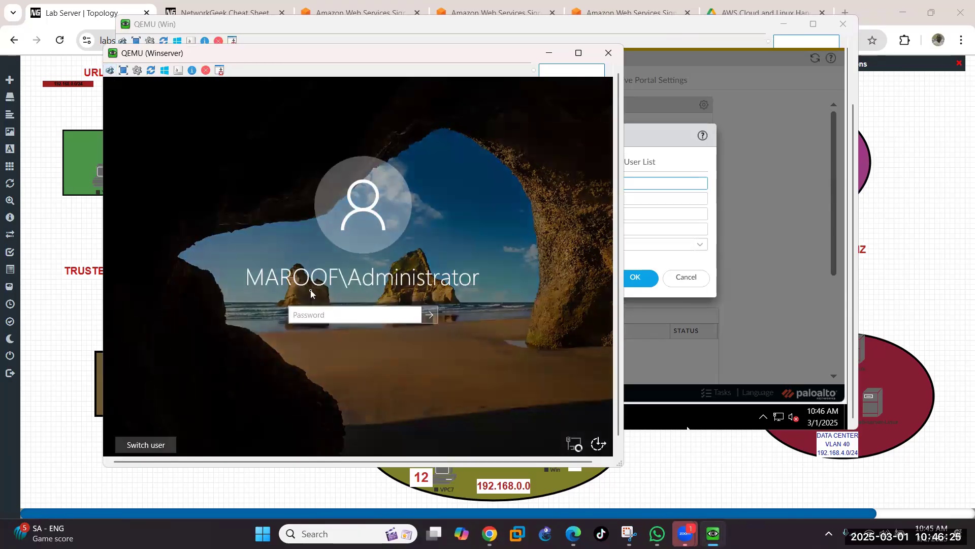
{"action": "key", "text": "shift"}
{"action": "key", "text": "shift"}
{"action": "key", "text": "shift"}
{"action": "key", "text": "shift"}
{"action": "key", "text": "shift"}
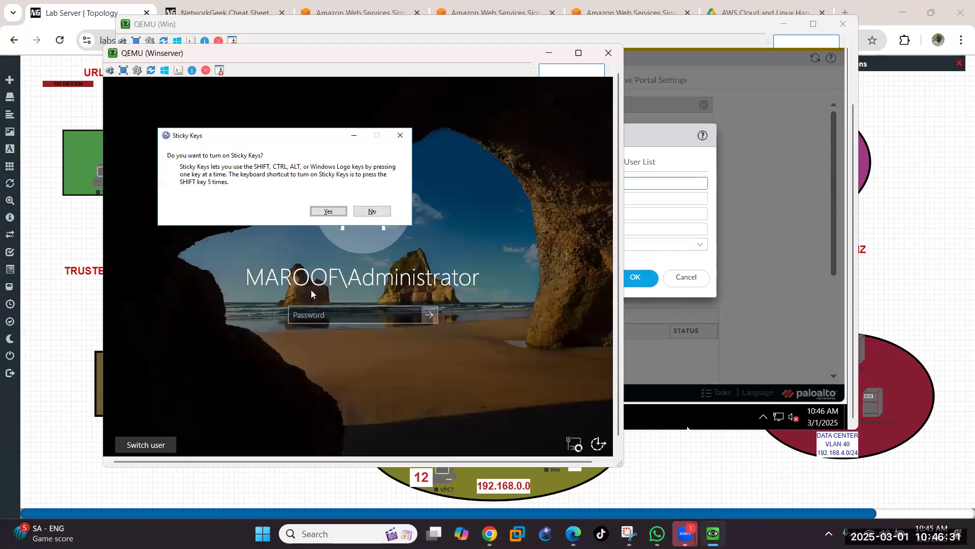
{"action": "left_click", "coordinate": [380, 212]}
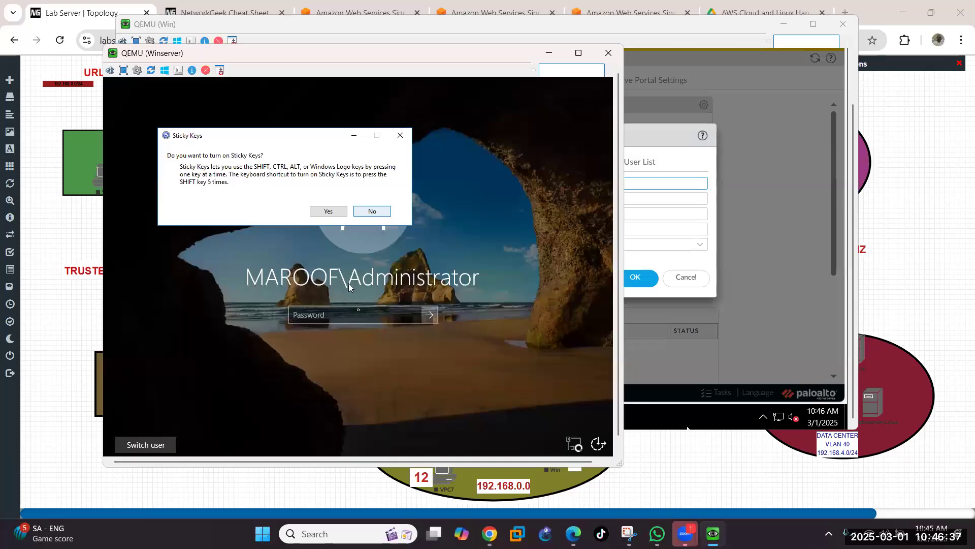
{"action": "left_click", "coordinate": [358, 312]}
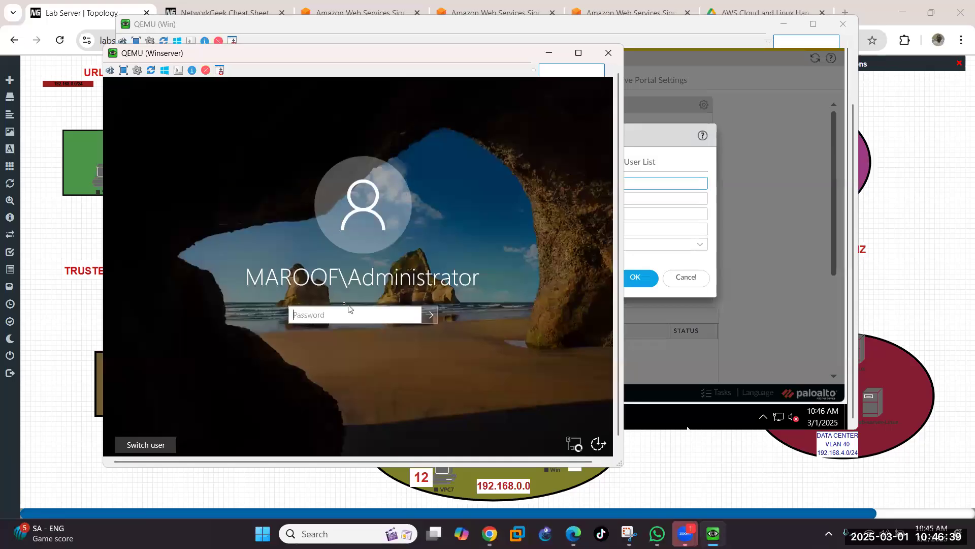
{"action": "type", "text": "P••••••"}
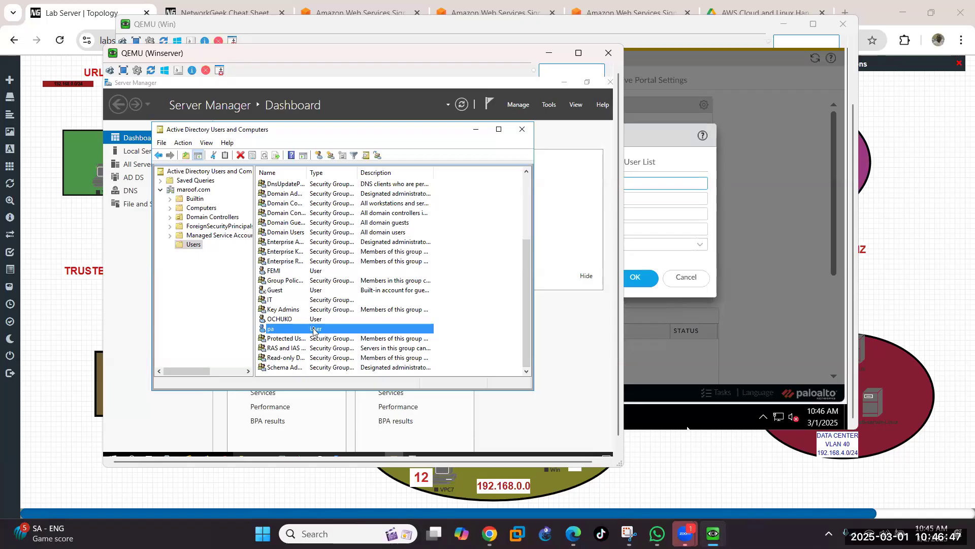
Step: Check the service account's logon name on its Account tab in Active Directory Users and Computers
{"action": "key", "text": "F2"}
{"action": "key", "text": "Return"}
{"action": "double_click", "coordinate": [365, 331]}
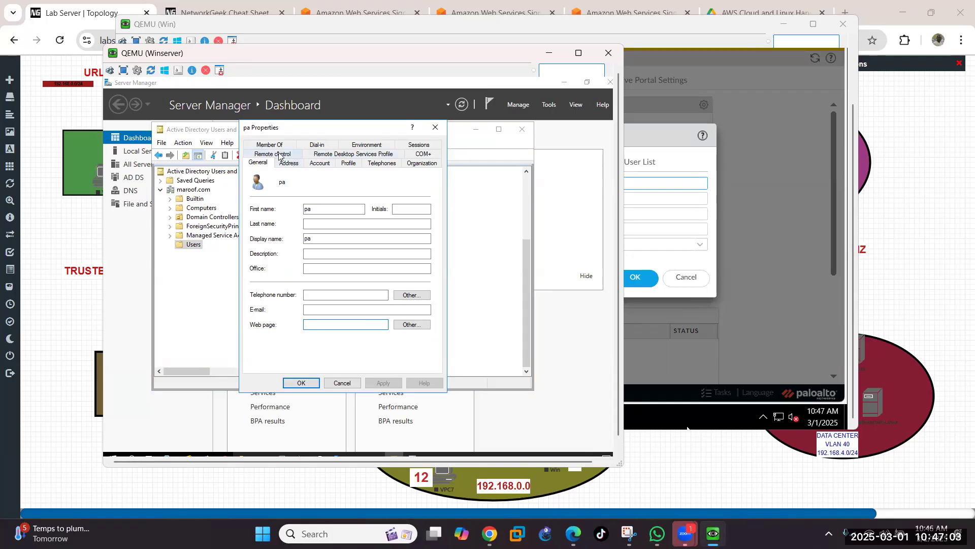
{"action": "left_click", "coordinate": [327, 165]}
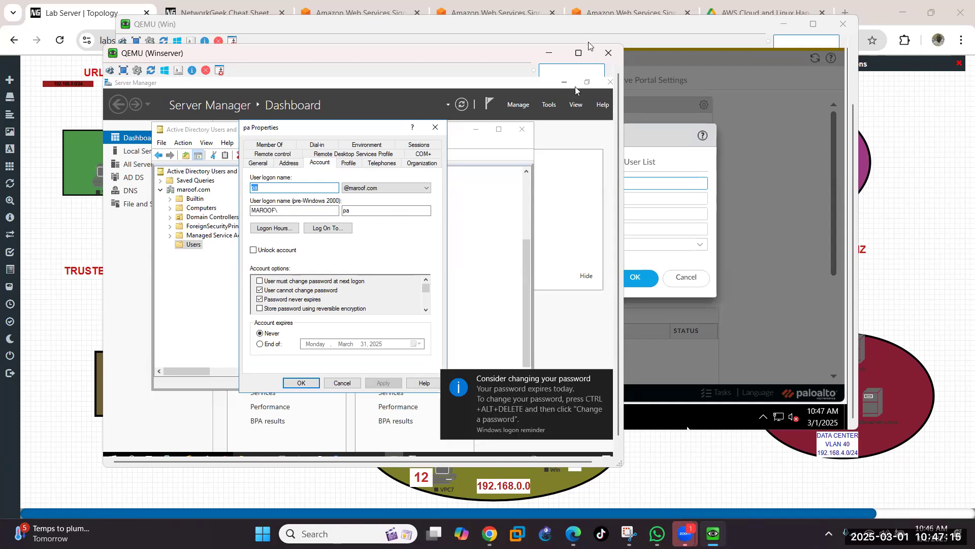
{"action": "left_click", "coordinate": [548, 56]}
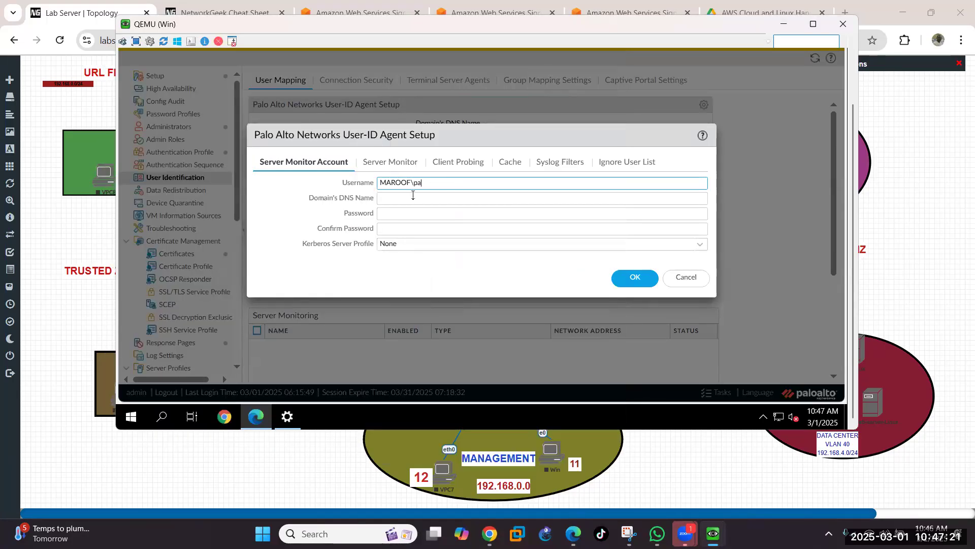
Step: Enter and confirm the account password, and set the domain's DNS name to maroof.com
{"action": "left_click", "coordinate": [412, 213]}
{"action": "type", "text": "P"}
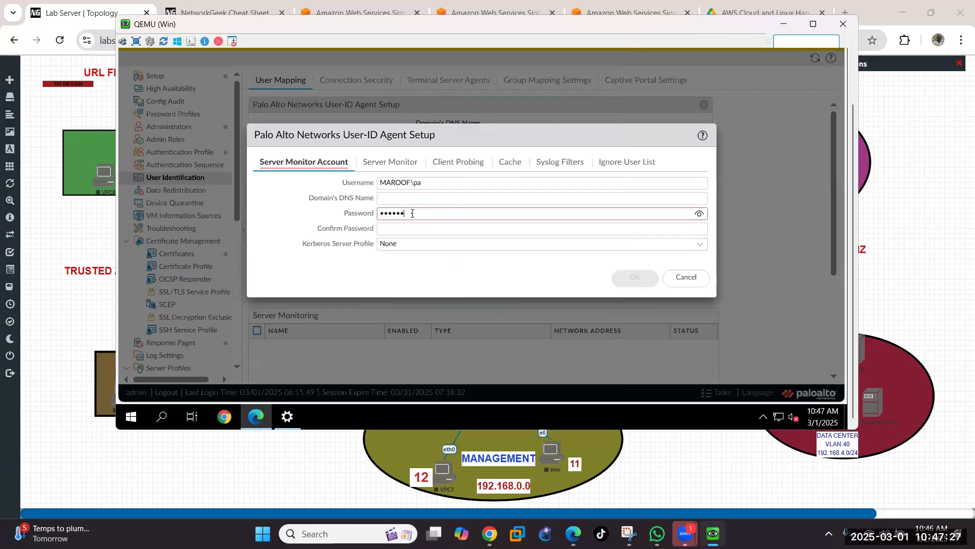
{"action": "key", "text": "Tab"}
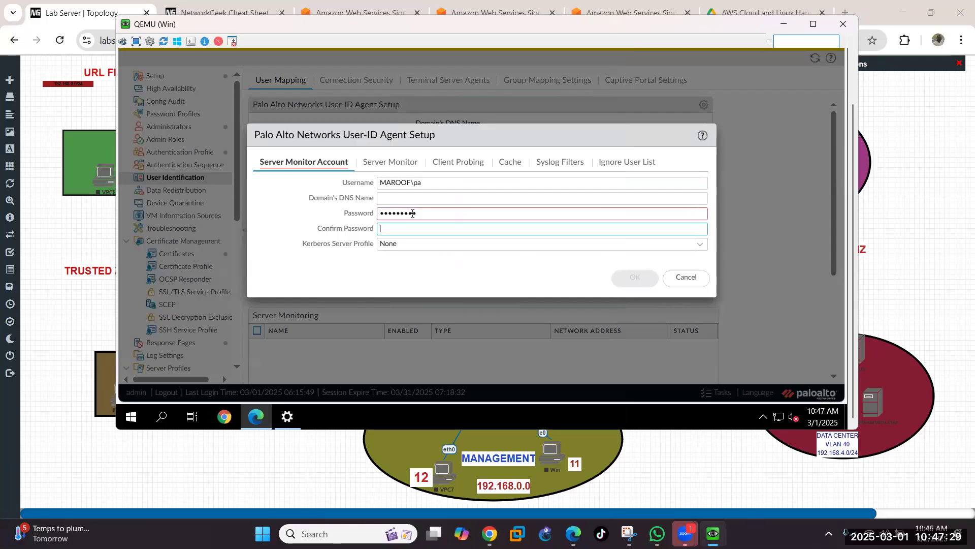
{"action": "type", "text": "P••••••••"}
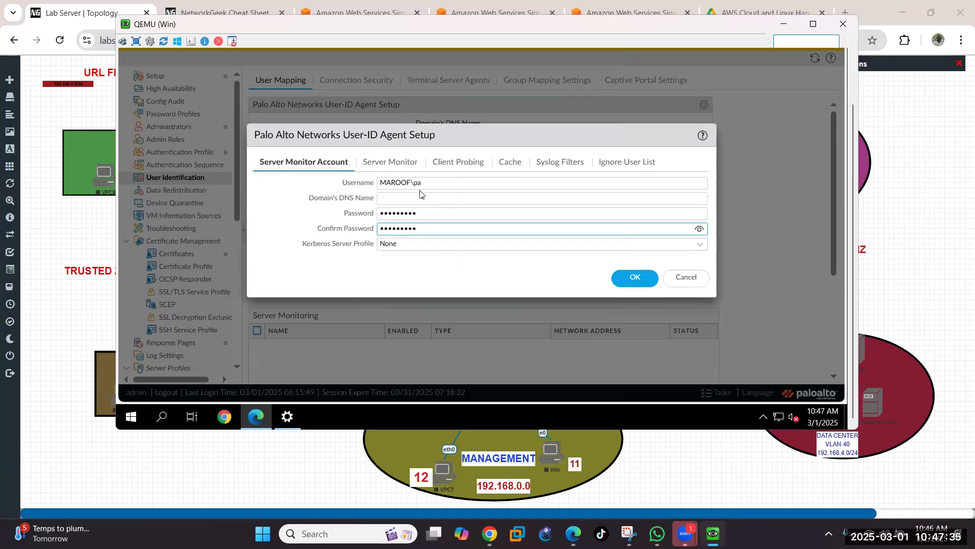
{"action": "left_click", "coordinate": [424, 199]}
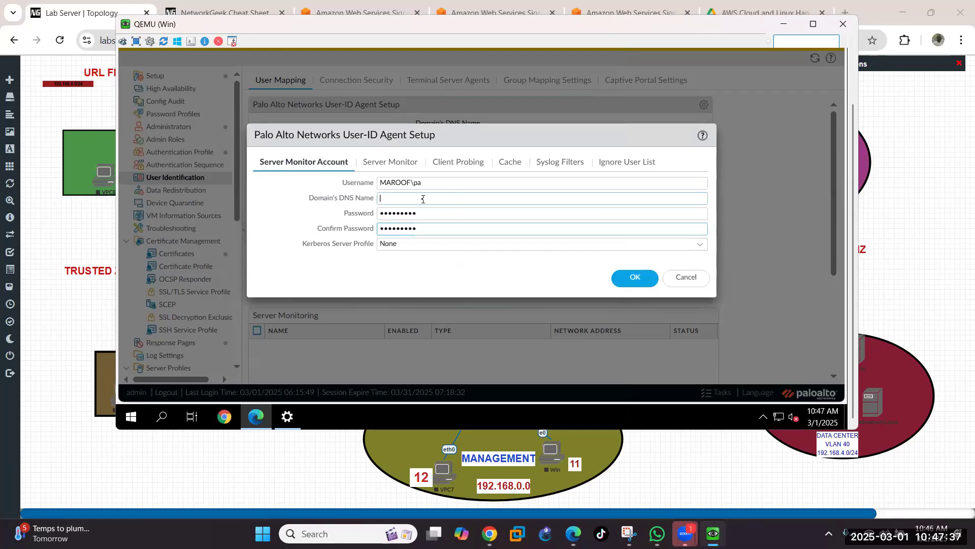
{"action": "type", "text": "mar"}
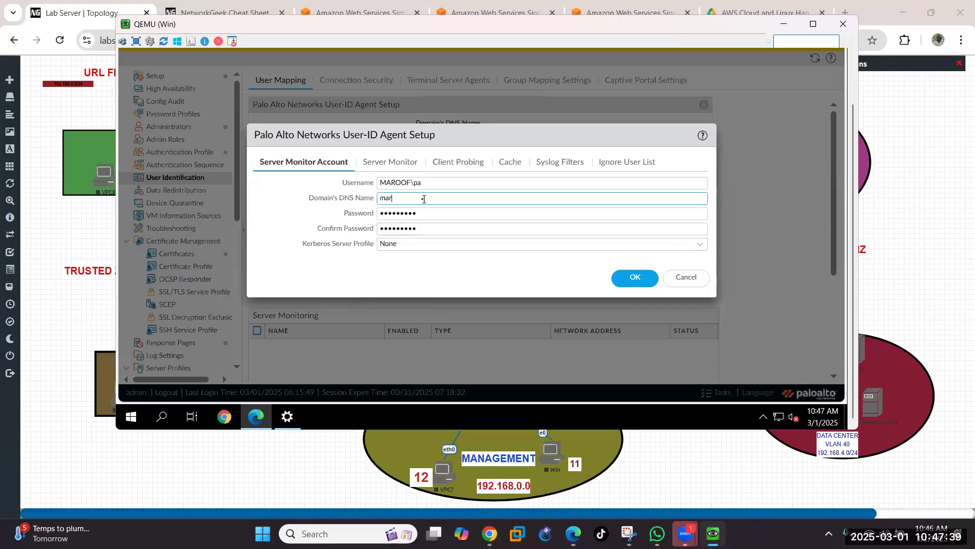
{"action": "type", "text": "oof.com"}
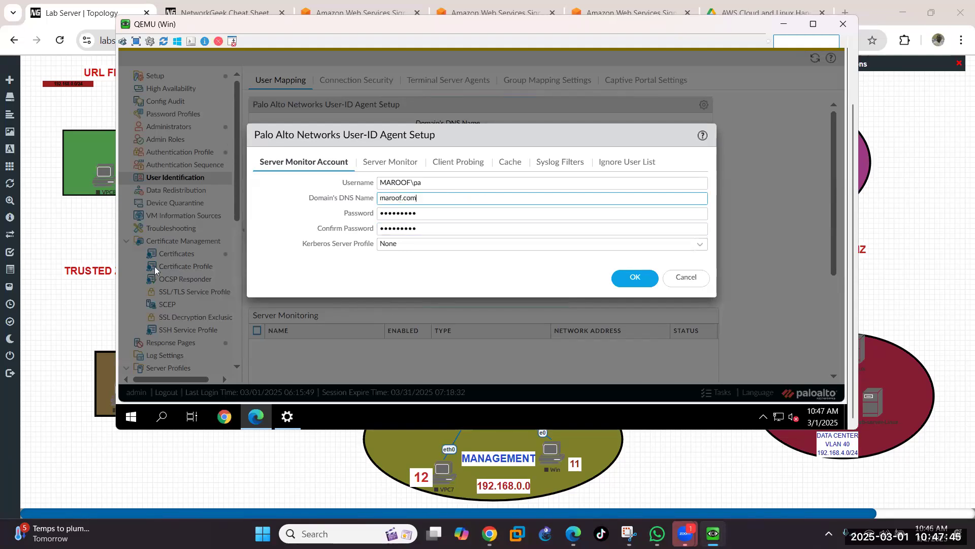
{"action": "left_click", "coordinate": [397, 161]}
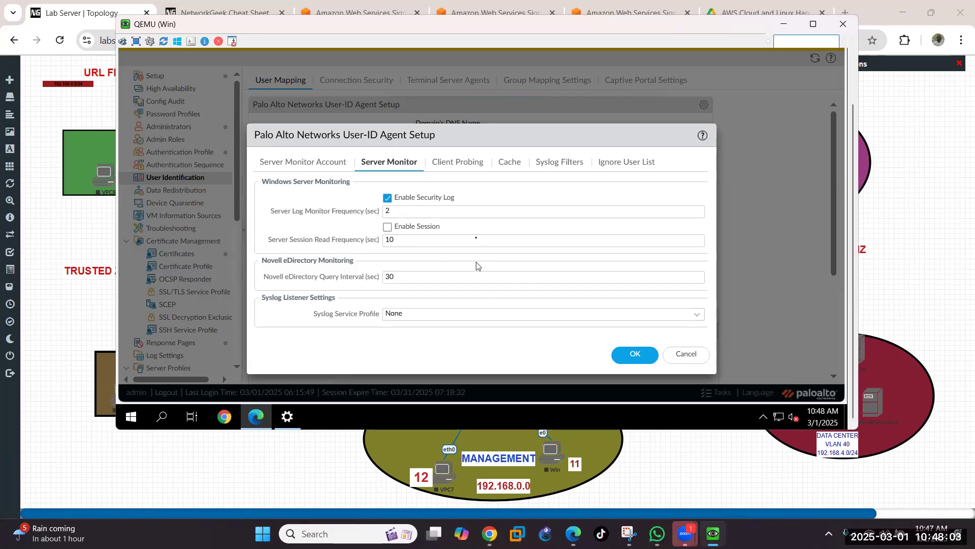
Step: Check Client Probing, save the User-ID agent setup, and scroll down to Server Monitoring
{"action": "left_click", "coordinate": [457, 165]}
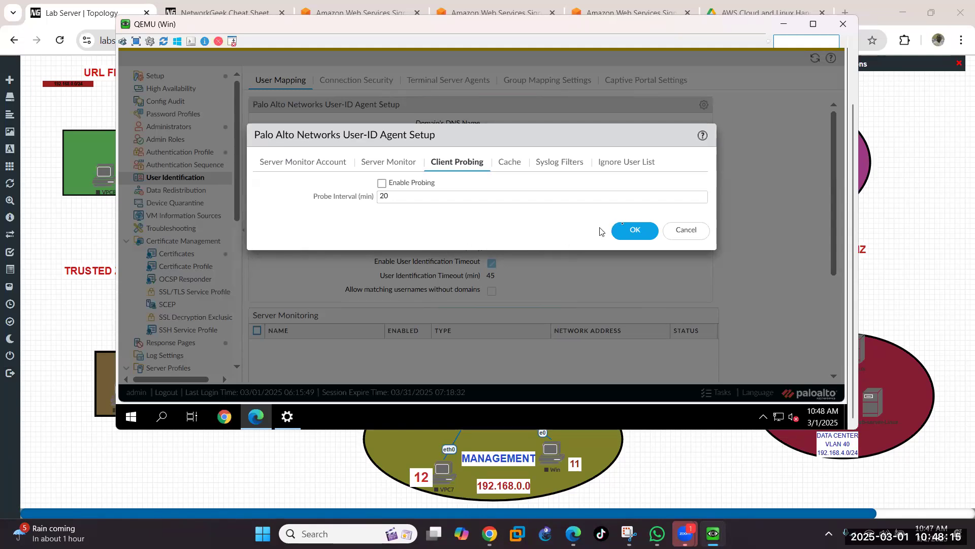
{"action": "left_click", "coordinate": [643, 233]}
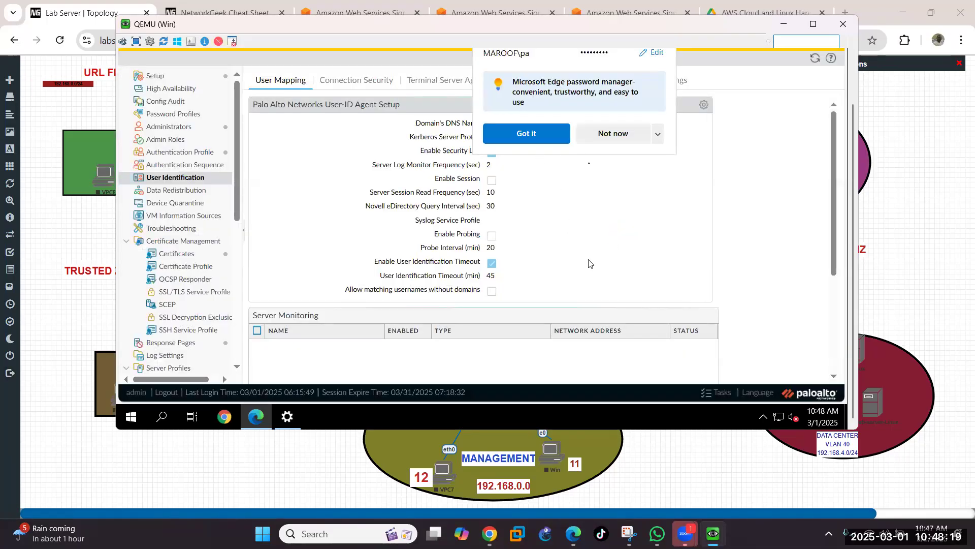
{"action": "left_click", "coordinate": [617, 134]}
{"action": "scroll", "coordinate": [584, 297], "scroll_direction": "down", "scroll_amount": 3}
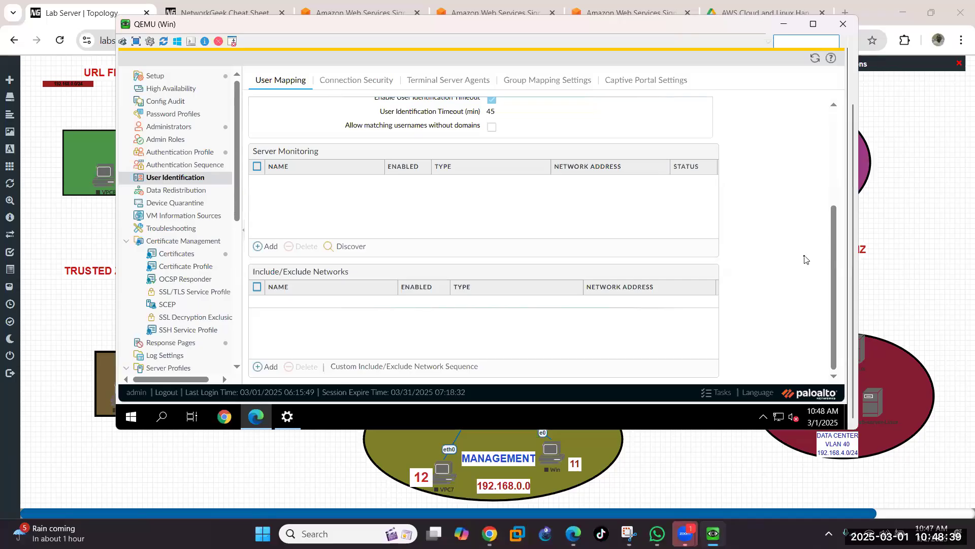
{"action": "scroll", "coordinate": [747, 274], "scroll_direction": "up", "scroll_amount": 3}
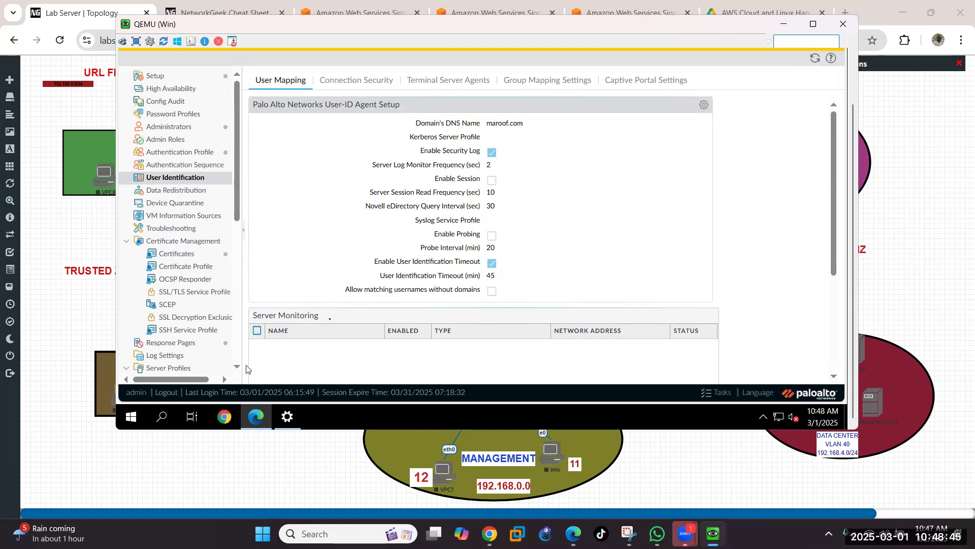
{"action": "scroll", "coordinate": [331, 323], "scroll_direction": "down", "scroll_amount": 1}
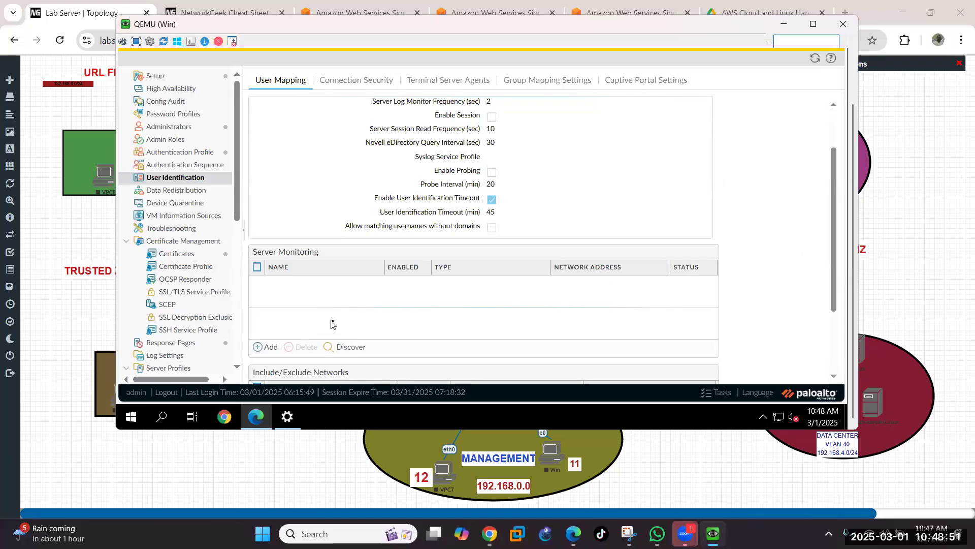
{"action": "scroll", "coordinate": [333, 324], "scroll_direction": "down", "scroll_amount": 2}
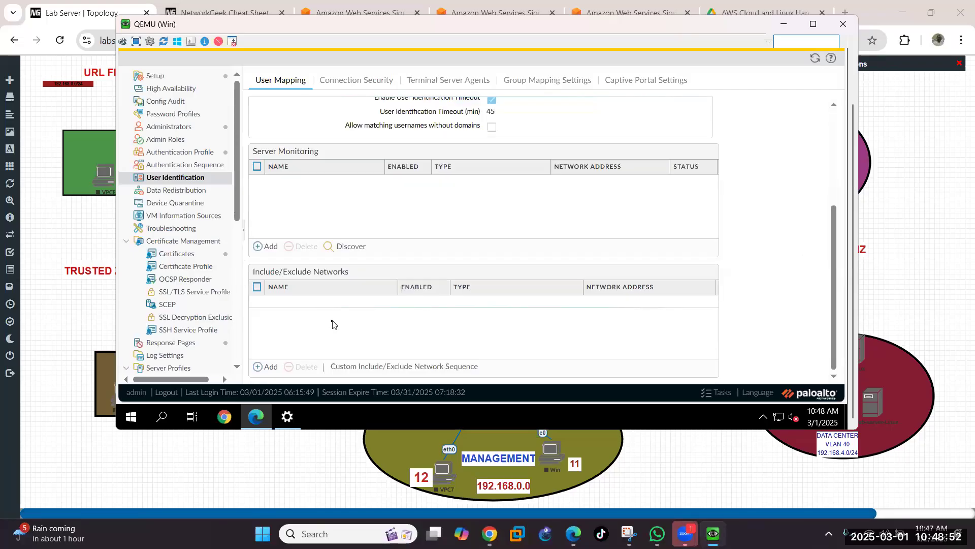
Step: Add monitored Microsoft AD server 'Active Directory Server', description 'Server', at 192.168.0.14
{"action": "left_click", "coordinate": [268, 247]}
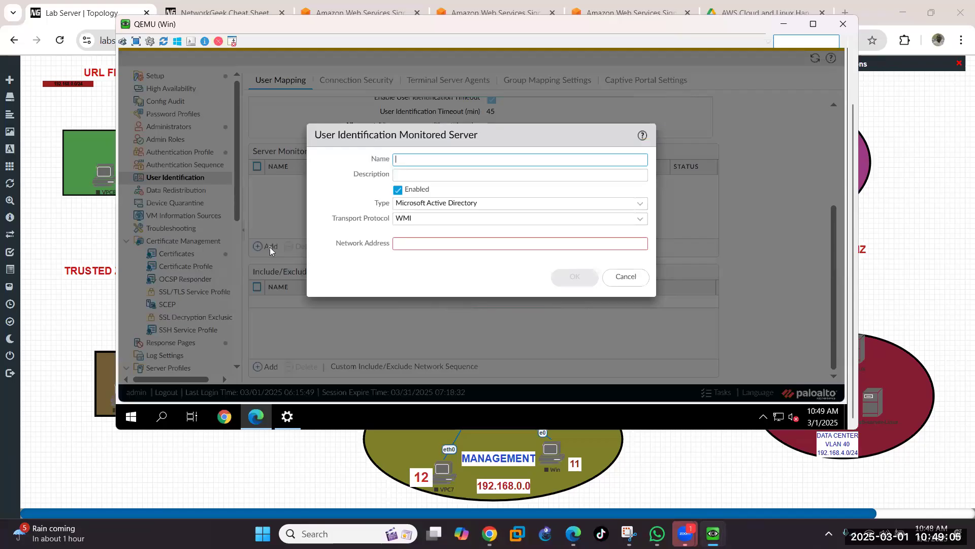
{"action": "left_click", "coordinate": [407, 160]}
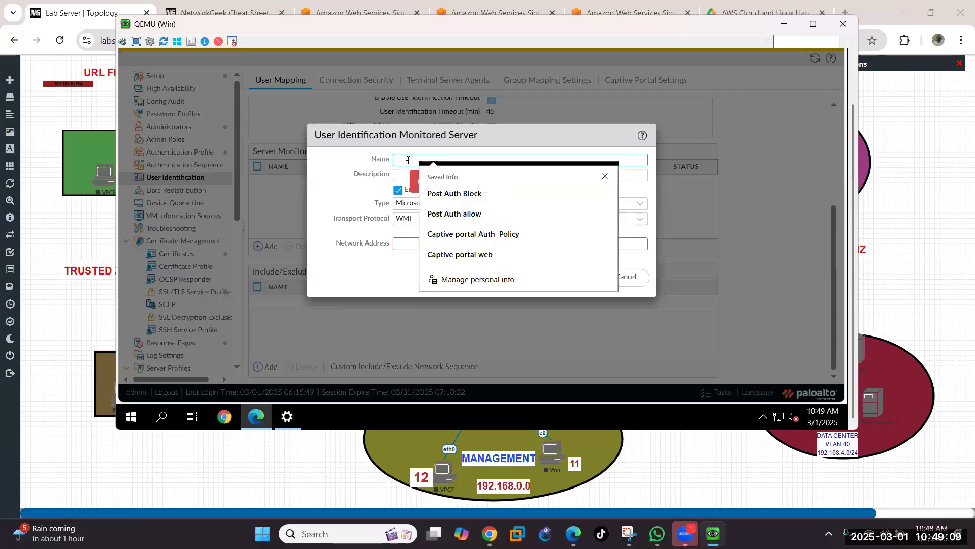
{"action": "type", "text": "AC"}
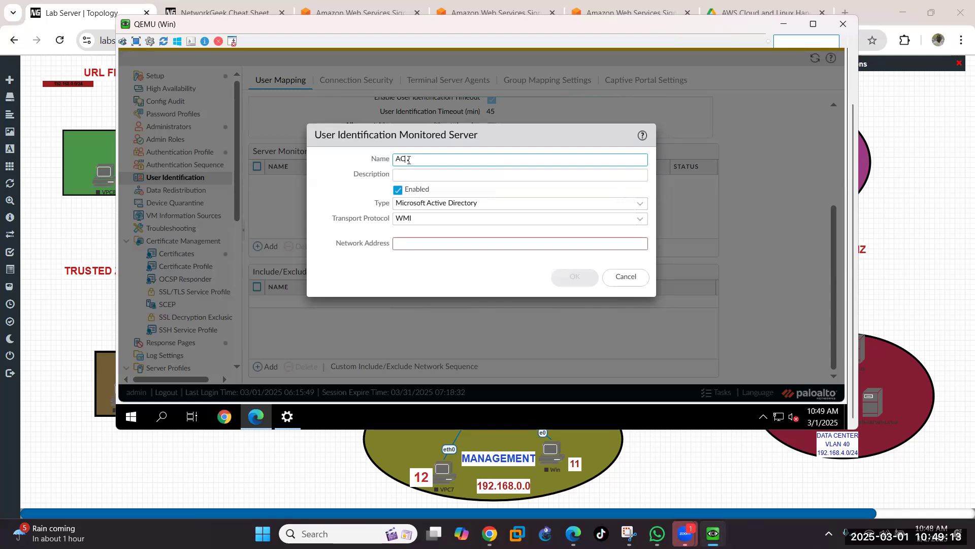
{"action": "key", "text": "BackSpace"}
{"action": "type", "text": "ive Directory Server"}
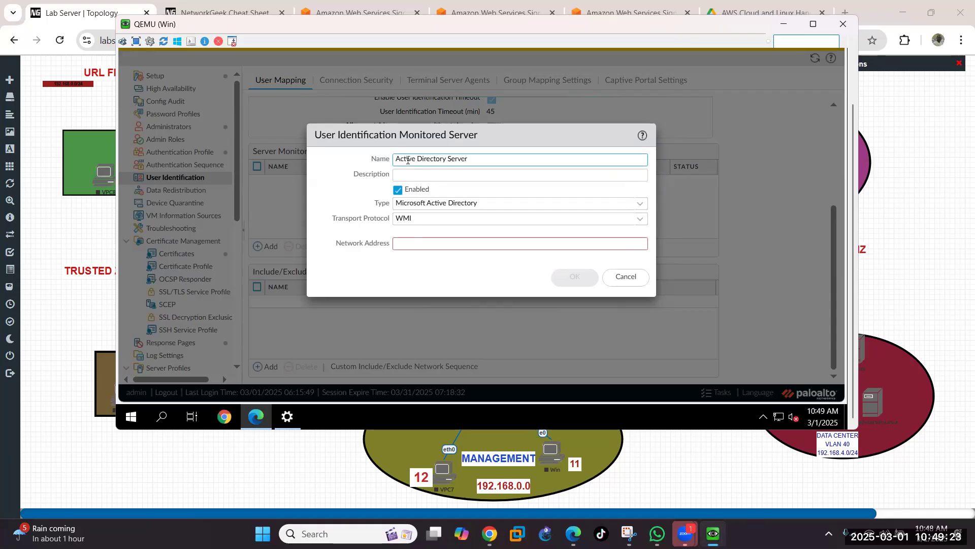
{"action": "left_click", "coordinate": [508, 175]}
{"action": "type", "text": "Server"}
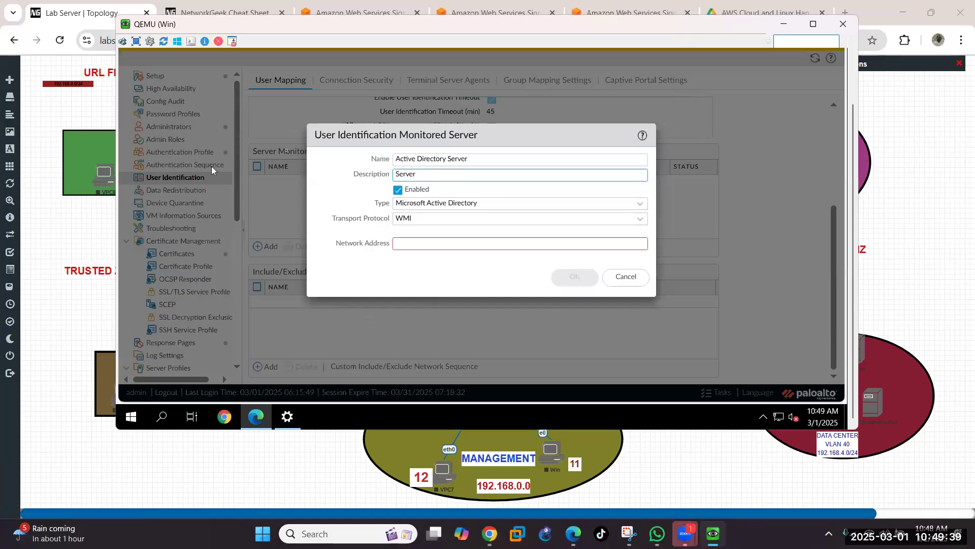
{"action": "left_click", "coordinate": [405, 243]}
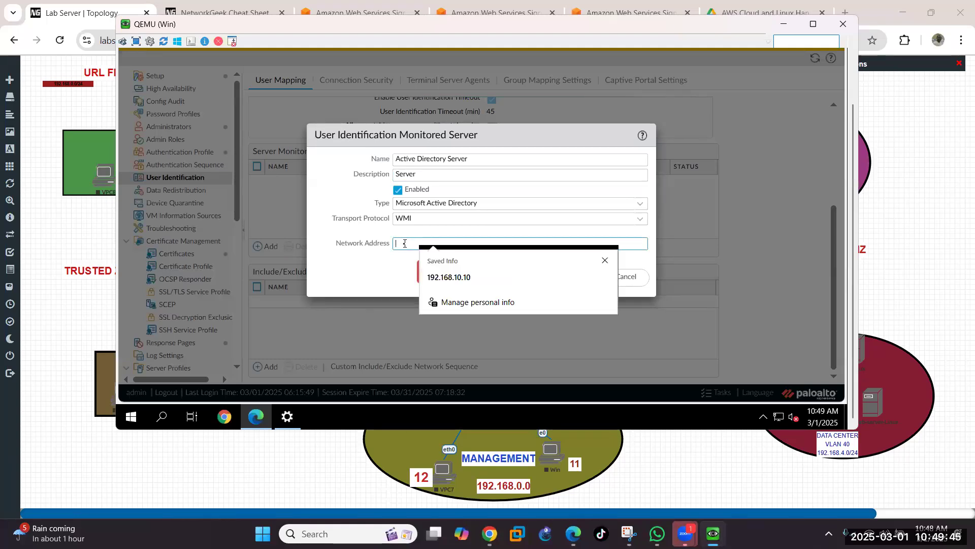
{"action": "type", "text": "1"}
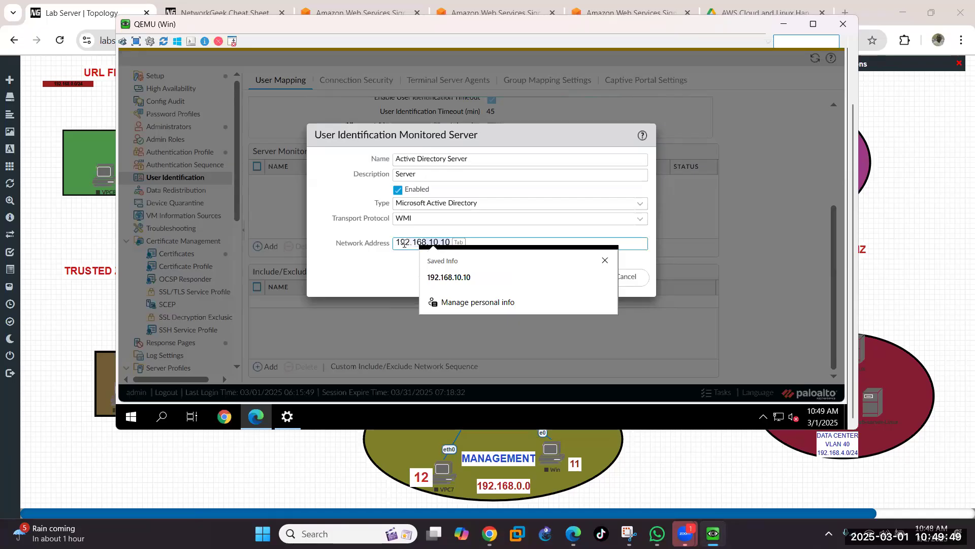
{"action": "type", "text": "92.168.0.14"}
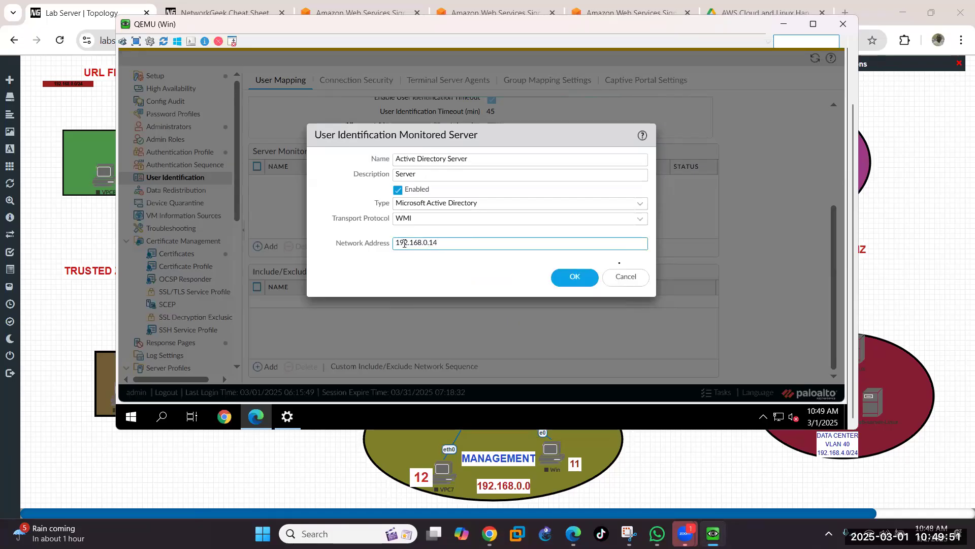
{"action": "left_click", "coordinate": [573, 284]}
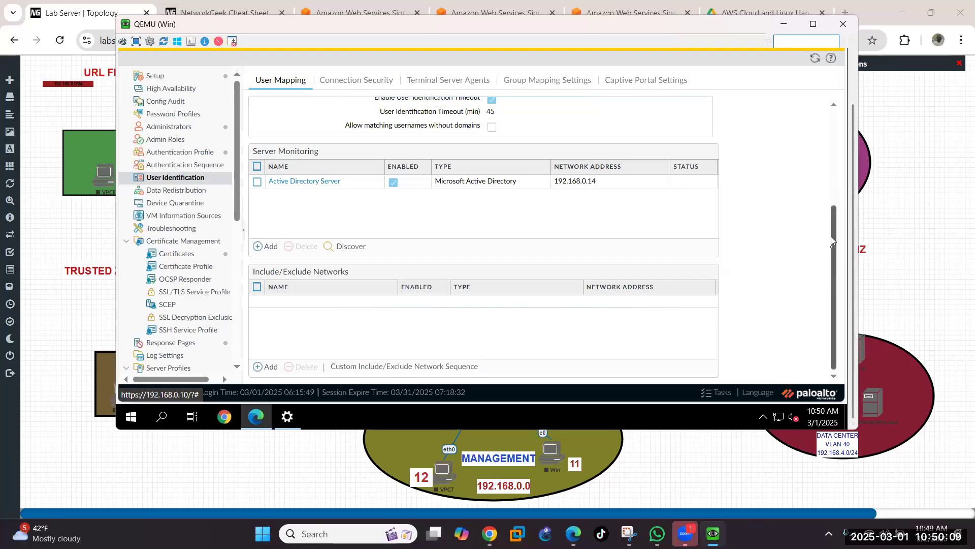
{"action": "scroll", "coordinate": [822, 206], "scroll_direction": "up", "scroll_amount": 1}
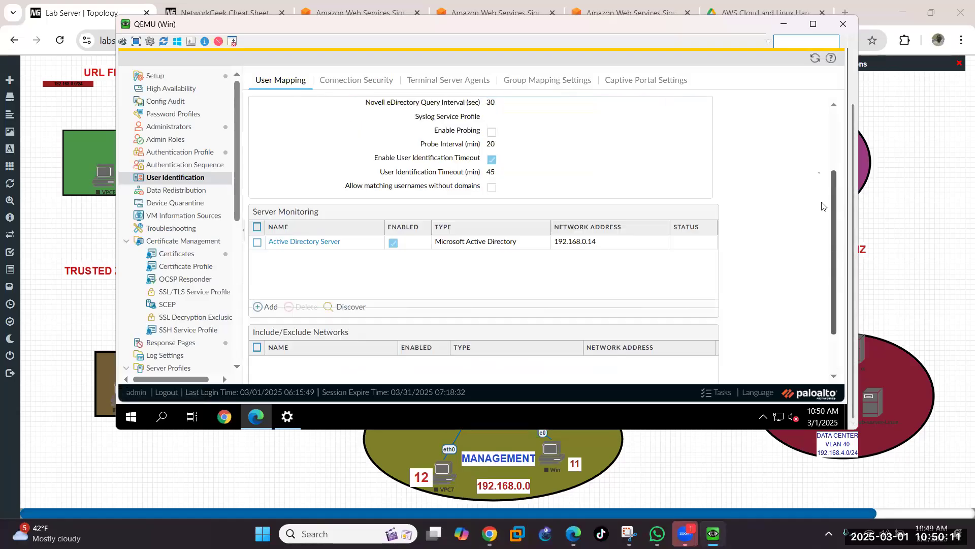
{"action": "scroll", "coordinate": [822, 193], "scroll_direction": "up", "scroll_amount": 2}
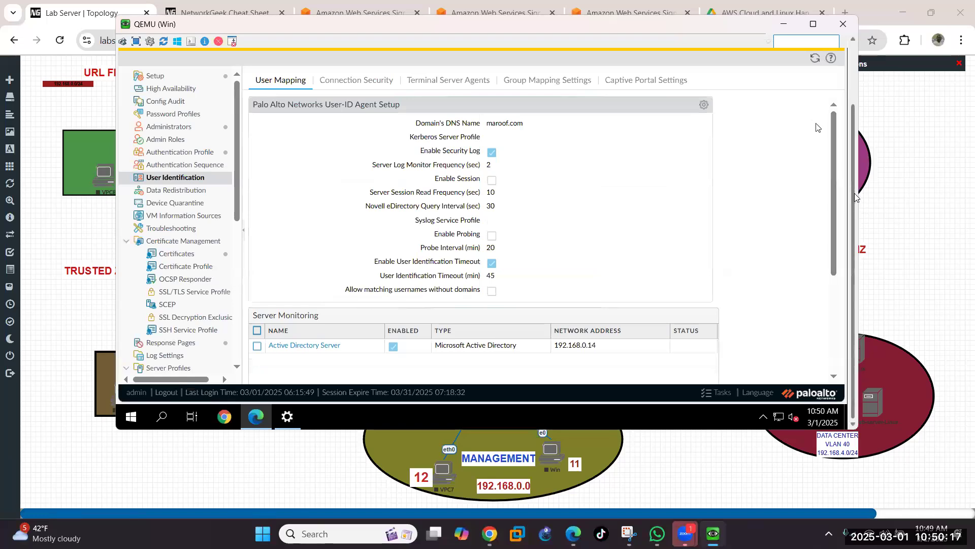
{"action": "scroll", "coordinate": [855, 193], "scroll_direction": "up", "scroll_amount": 2}
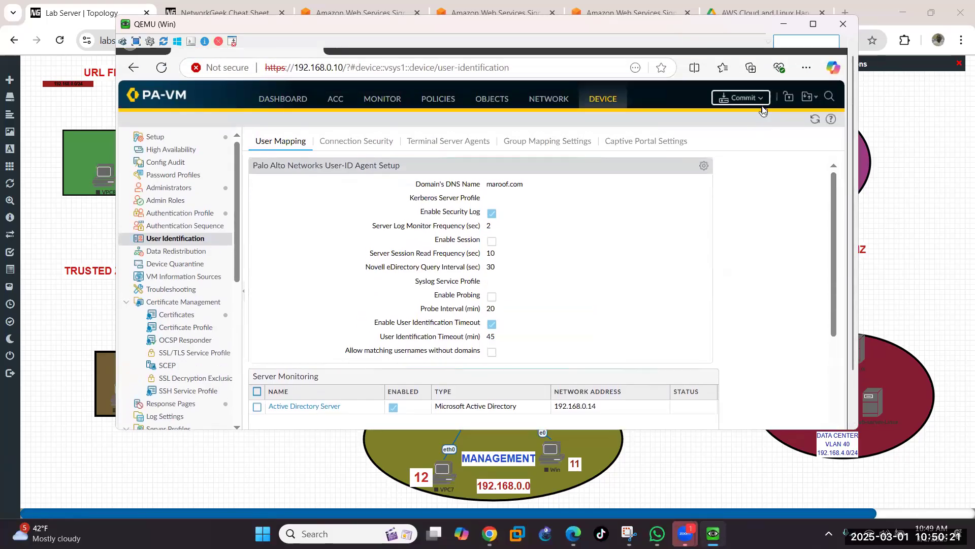
Step: Commit all changes, then close the commit report showing the DMZ zone user-identification warning
{"action": "left_click", "coordinate": [761, 102]}
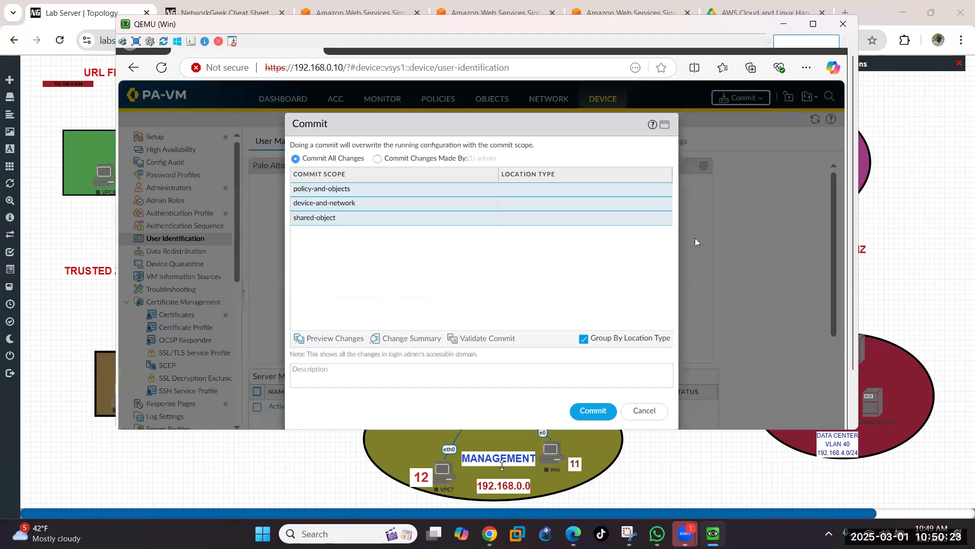
{"action": "left_click", "coordinate": [588, 412]}
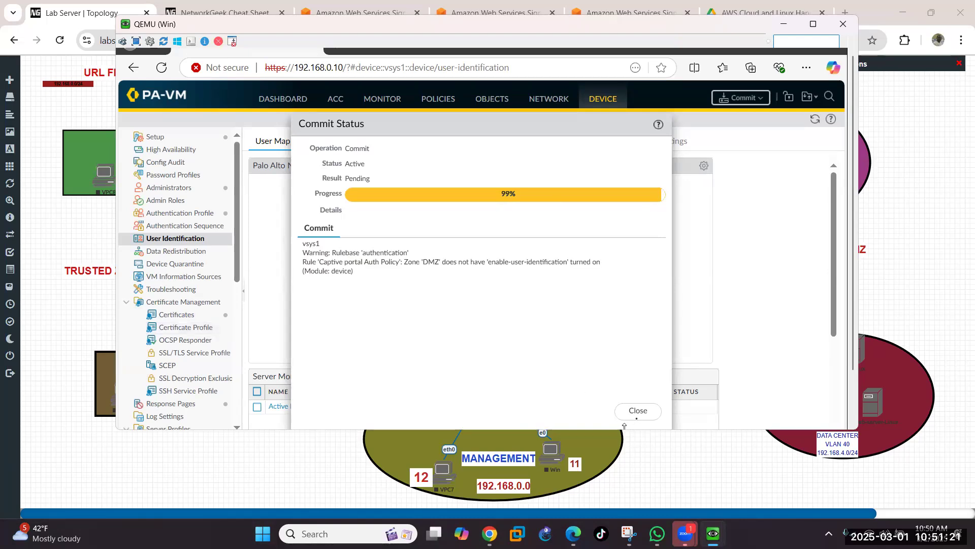
{"action": "left_click", "coordinate": [639, 414]}
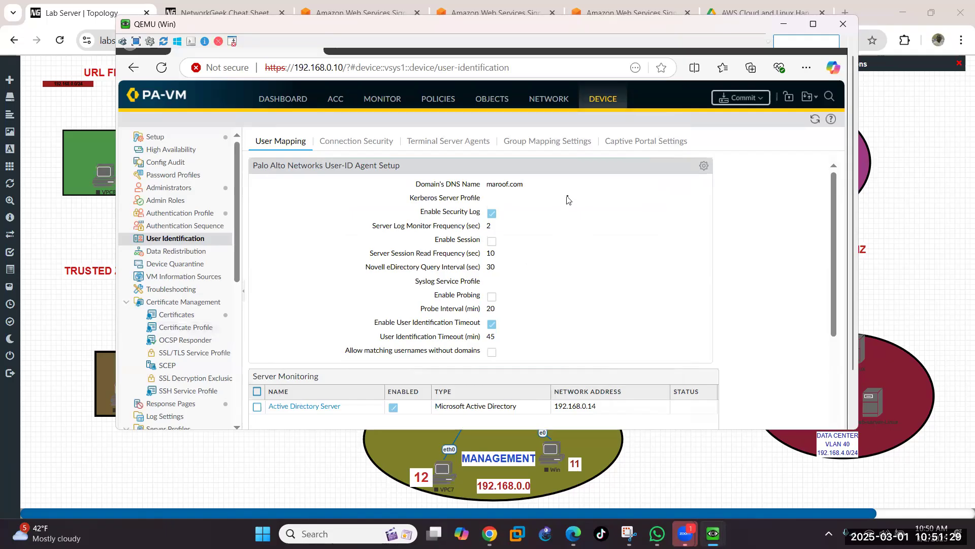
Step: Switch to the Group Mapping Settings tab, whose list is empty
{"action": "left_click", "coordinate": [550, 148]}
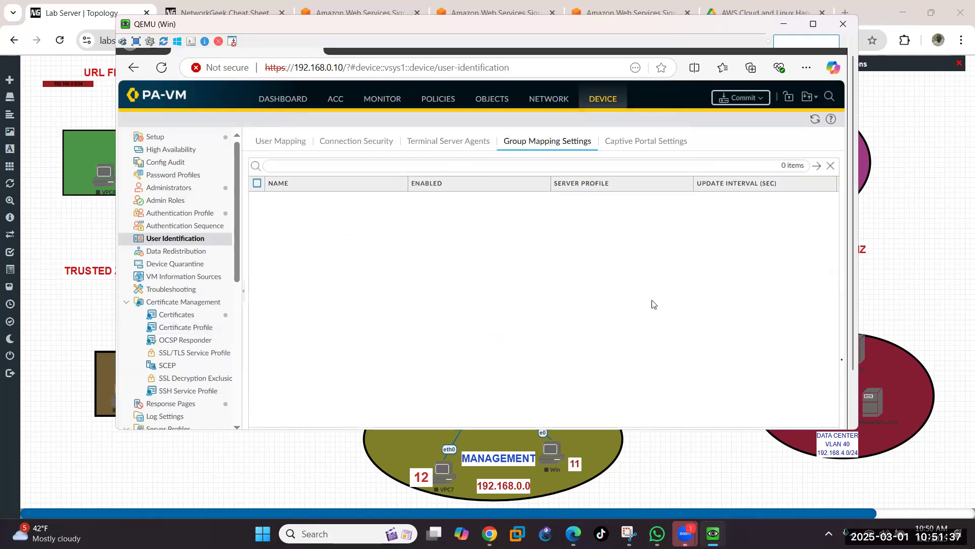
{"action": "left_click_drag", "start_coordinate": [853, 366], "coordinate": [845, 394]}
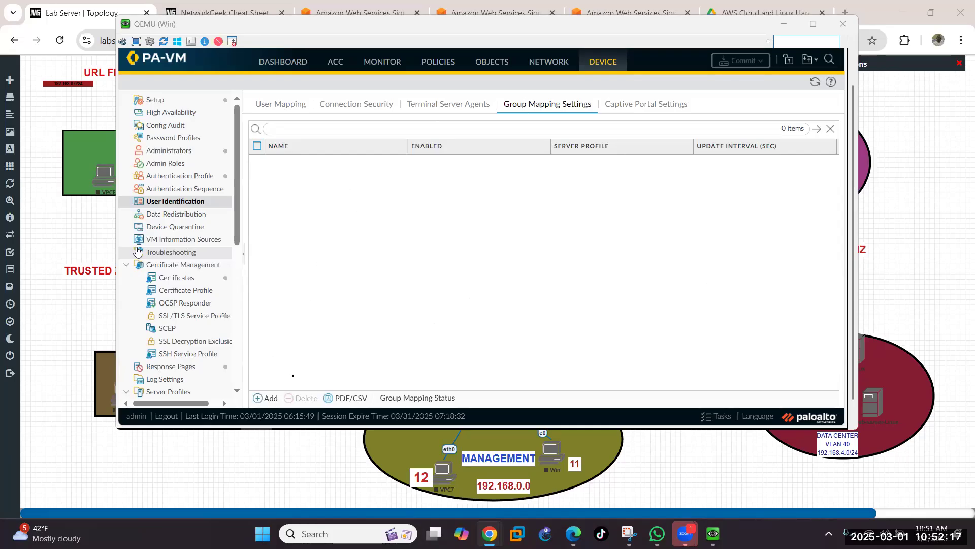
Step: Add group mapping AD-Group with server profile AD-PROFILE and user domain maroof
{"action": "left_click", "coordinate": [268, 399]}
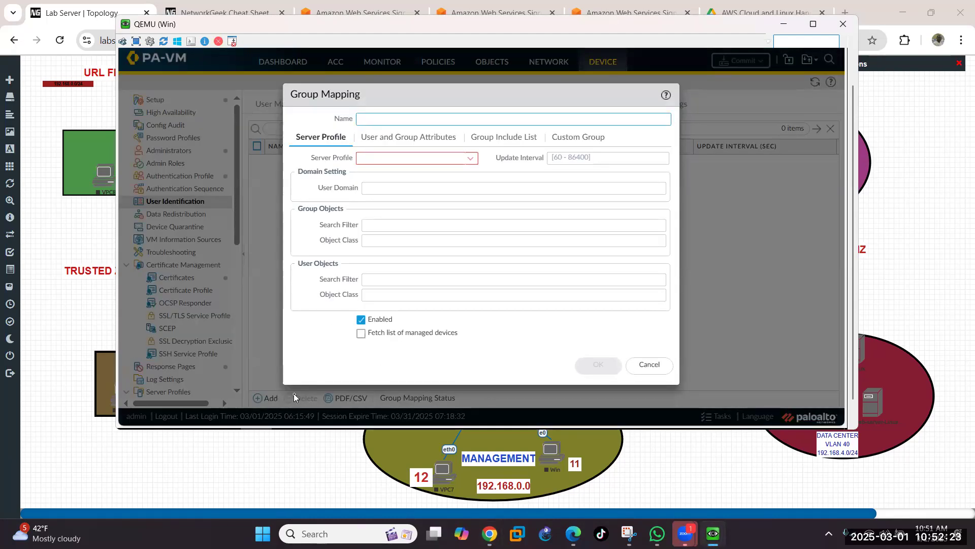
{"action": "type", "text": "AD-"}
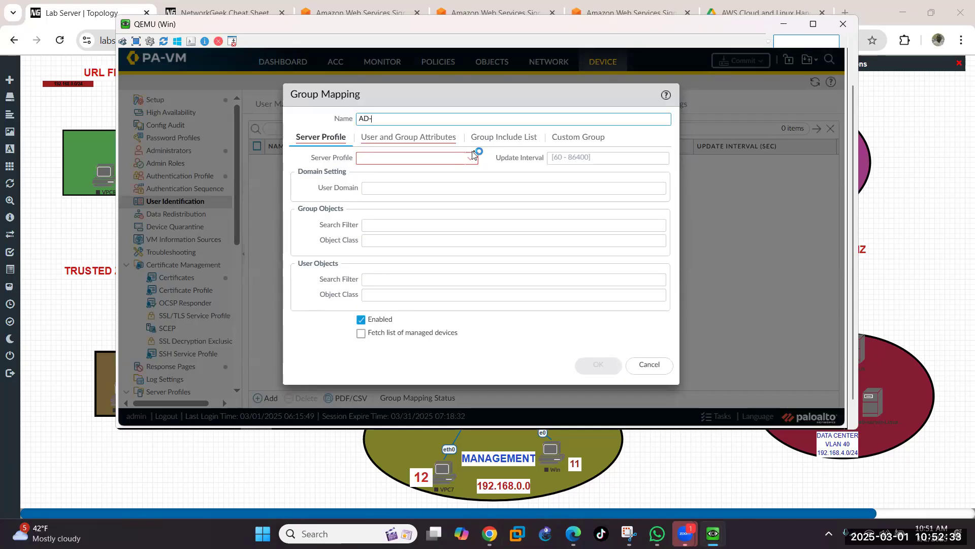
{"action": "type", "text": "Group"}
{"action": "key", "text": "shift"}
{"action": "key", "text": "shift"}
{"action": "key", "text": "shift"}
{"action": "key", "text": "shift"}
{"action": "key", "text": "shift"}
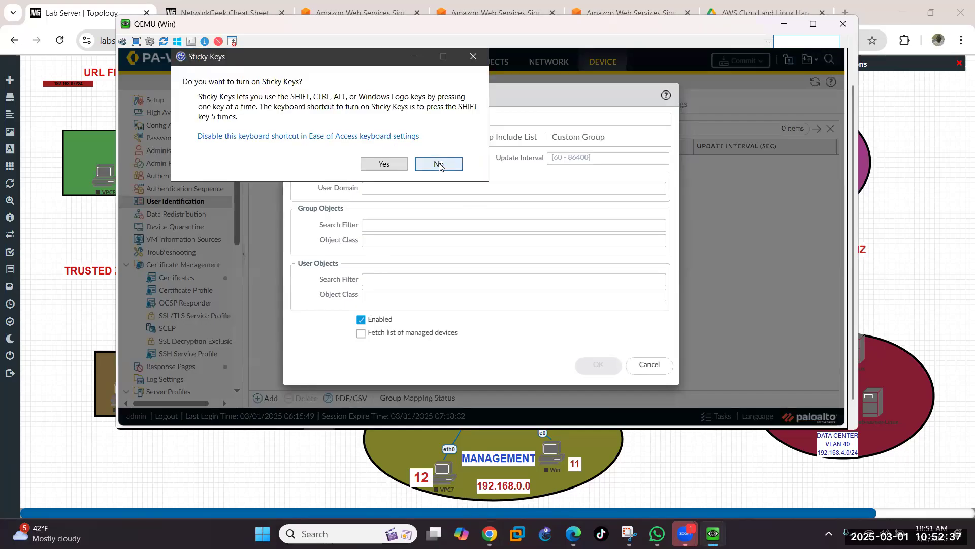
{"action": "left_click", "coordinate": [450, 167]}
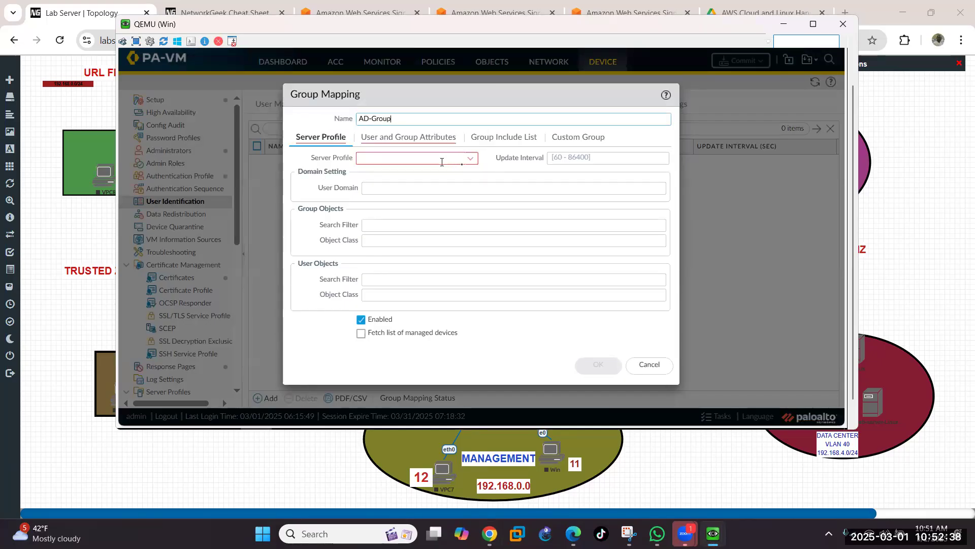
{"action": "left_click", "coordinate": [471, 159]}
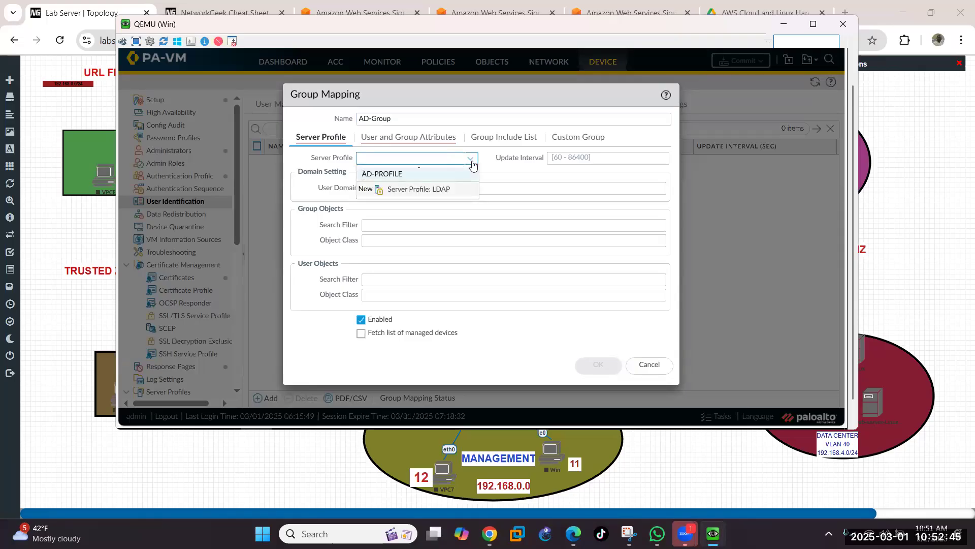
{"action": "left_click", "coordinate": [386, 174]}
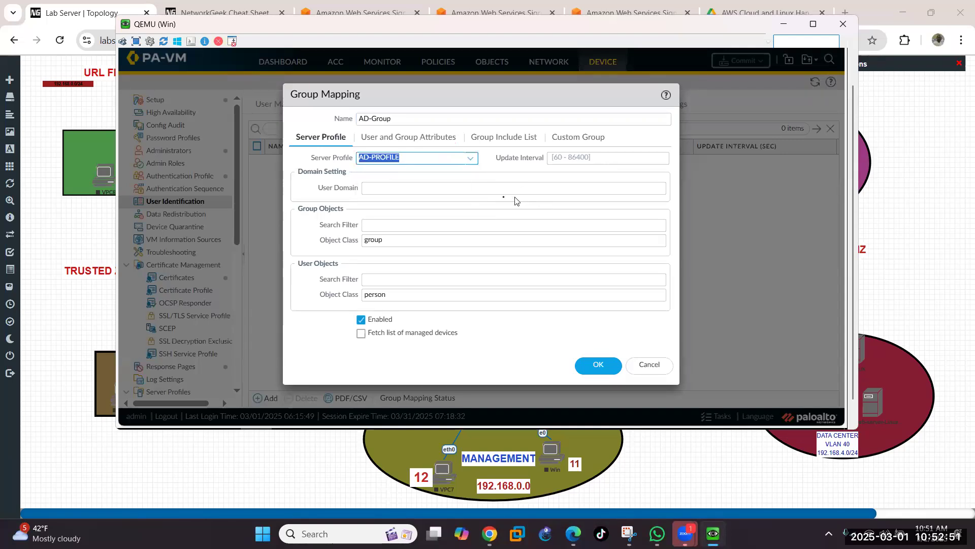
{"action": "left_click", "coordinate": [424, 191]}
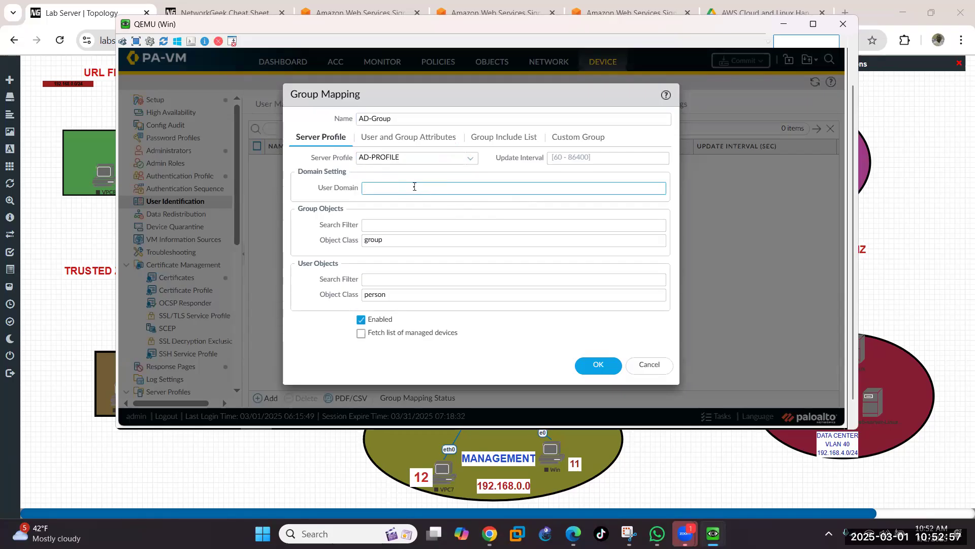
{"action": "type", "text": "maroof.com"}
{"action": "key", "text": "BackSpace"}
{"action": "key", "text": "BackSpace"}
{"action": "key", "text": "BackSpace"}
{"action": "key", "text": "BackSpace"}
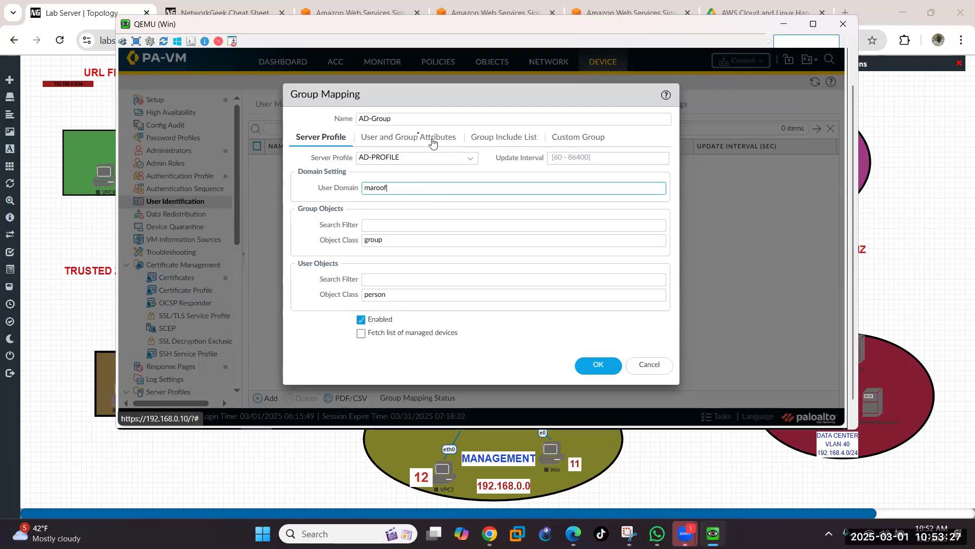
Step: In the Group Include List, expand DC=maroof,DC=com and its cn=users container
{"action": "left_click", "coordinate": [480, 141]}
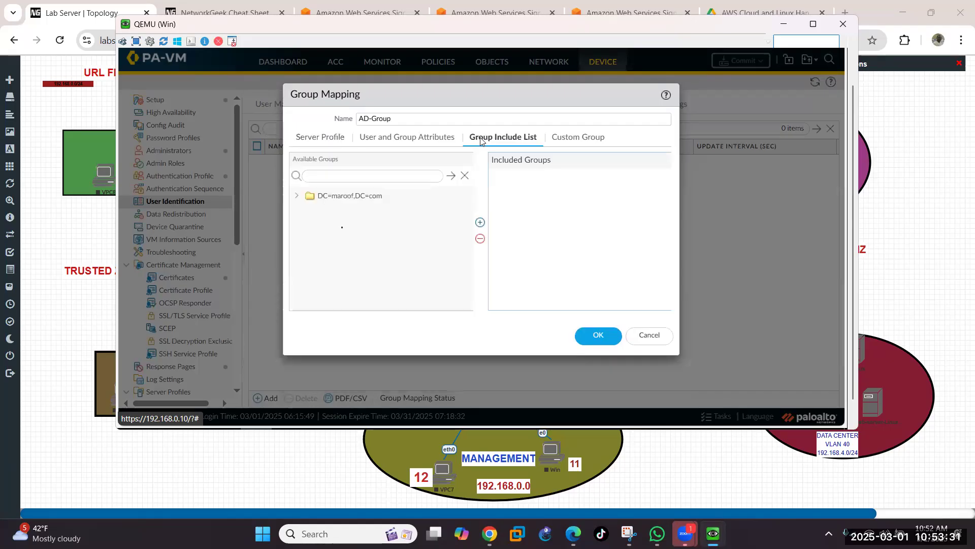
{"action": "left_click", "coordinate": [296, 198]}
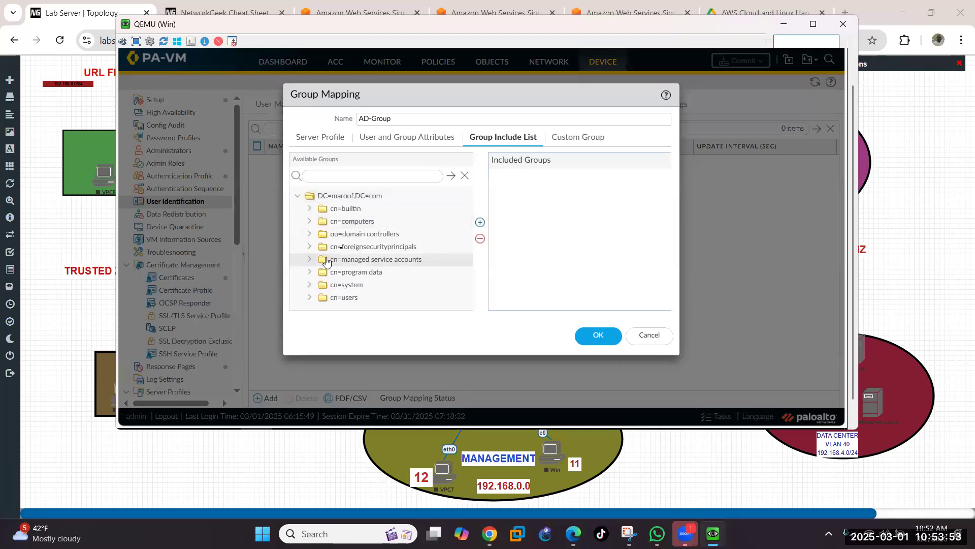
{"action": "left_click", "coordinate": [308, 300]}
{"action": "scroll", "coordinate": [366, 259], "scroll_direction": "down", "scroll_amount": 5}
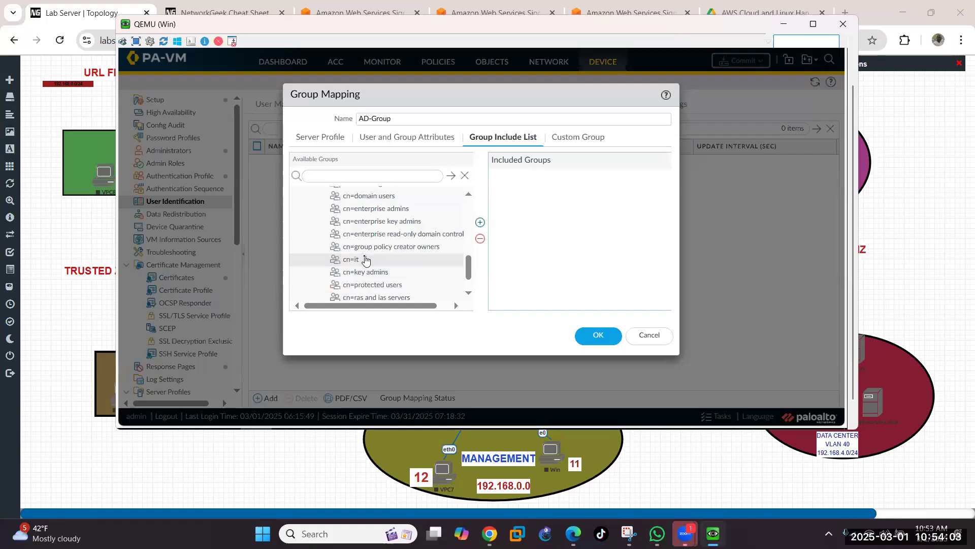
{"action": "scroll", "coordinate": [365, 259], "scroll_direction": "up", "scroll_amount": 5}
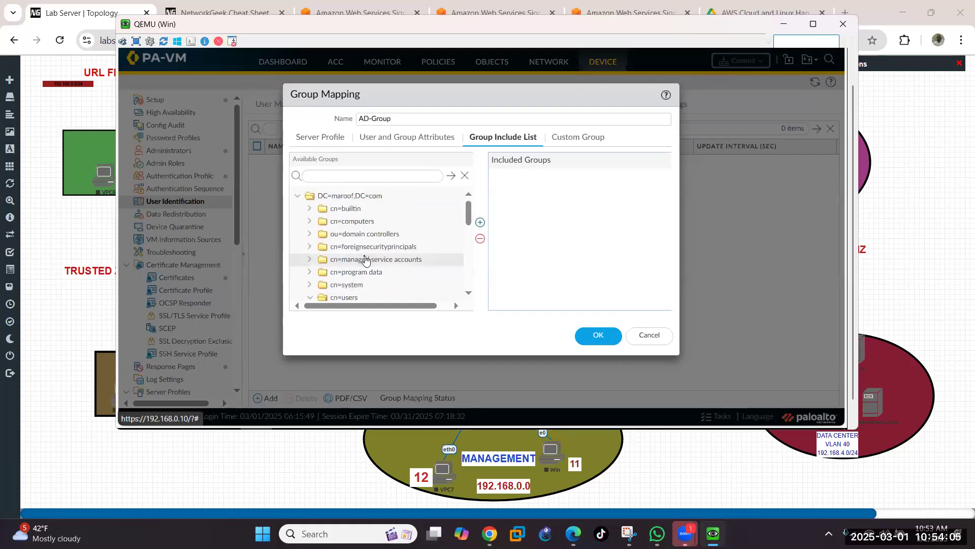
{"action": "scroll", "coordinate": [366, 259], "scroll_direction": "down", "scroll_amount": 3}
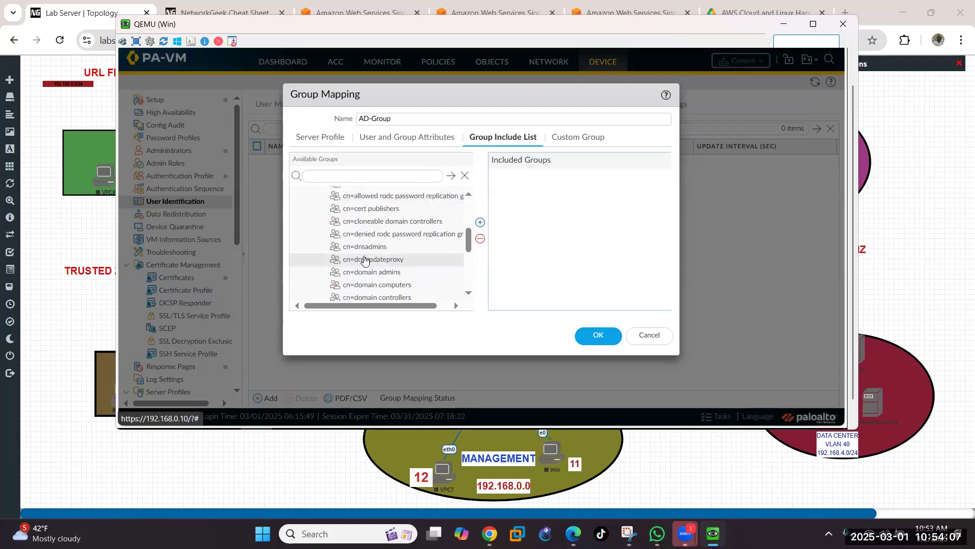
{"action": "scroll", "coordinate": [364, 260], "scroll_direction": "down", "scroll_amount": 2}
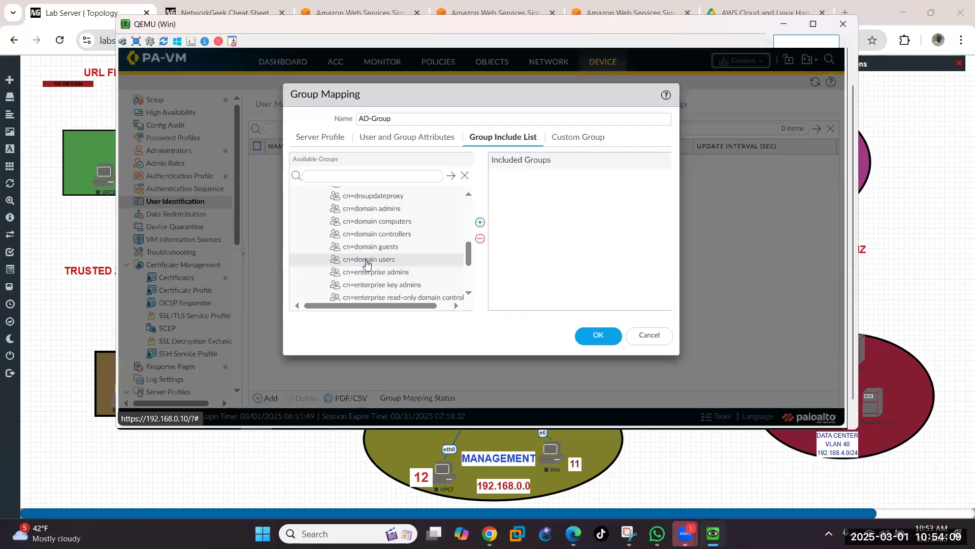
{"action": "scroll", "coordinate": [366, 263], "scroll_direction": "up", "scroll_amount": 5}
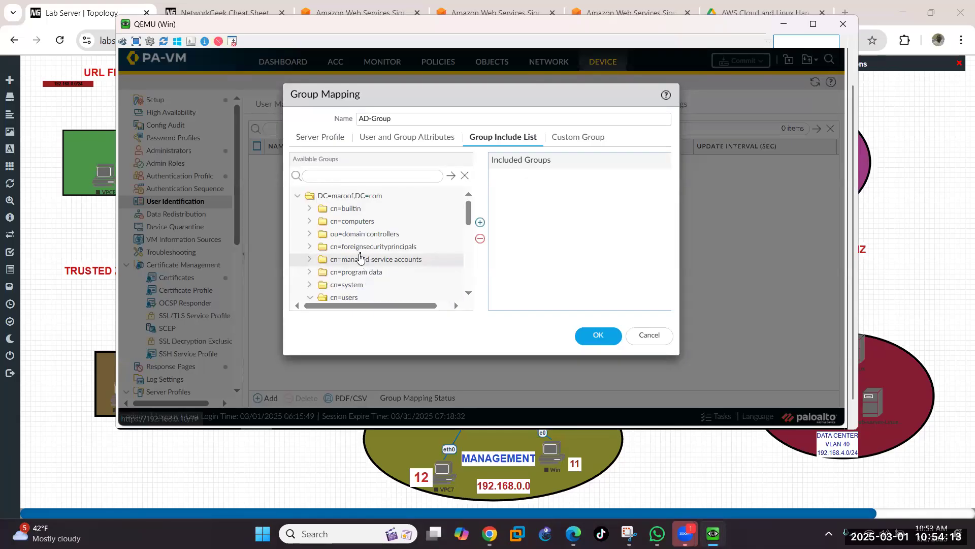
{"action": "scroll", "coordinate": [365, 260], "scroll_direction": "down", "scroll_amount": 2}
{"action": "scroll", "coordinate": [362, 258], "scroll_direction": "down", "scroll_amount": 2}
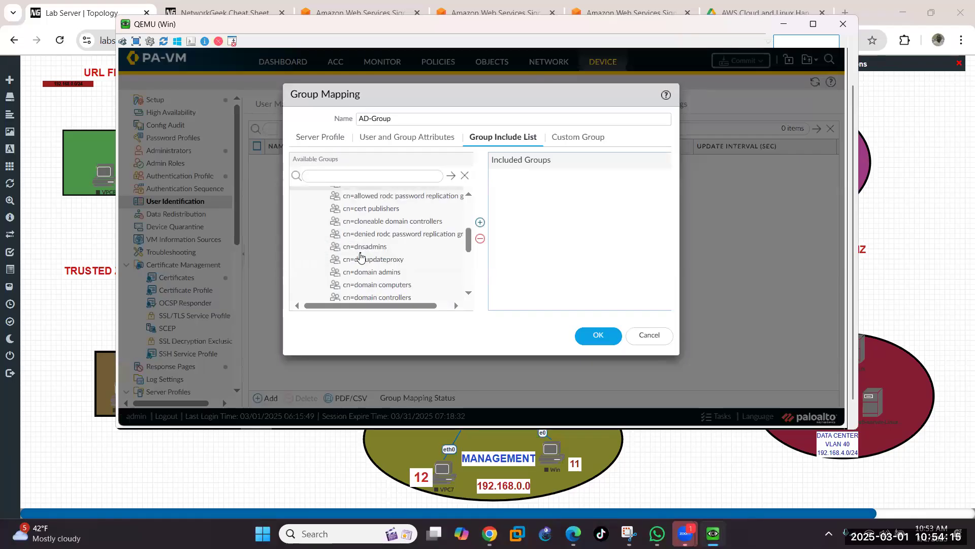
{"action": "scroll", "coordinate": [386, 266], "scroll_direction": "up", "scroll_amount": 4}
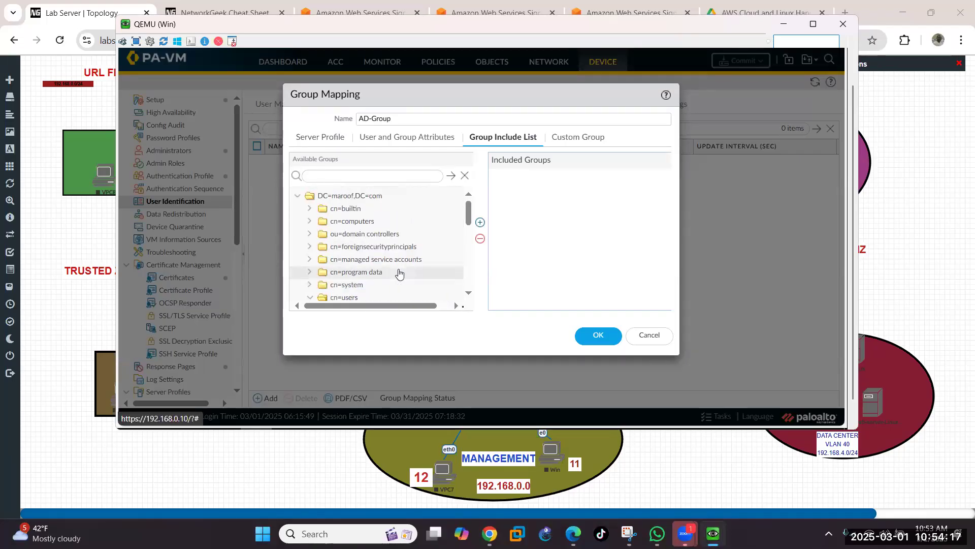
{"action": "scroll", "coordinate": [405, 278], "scroll_direction": "down", "scroll_amount": 4}
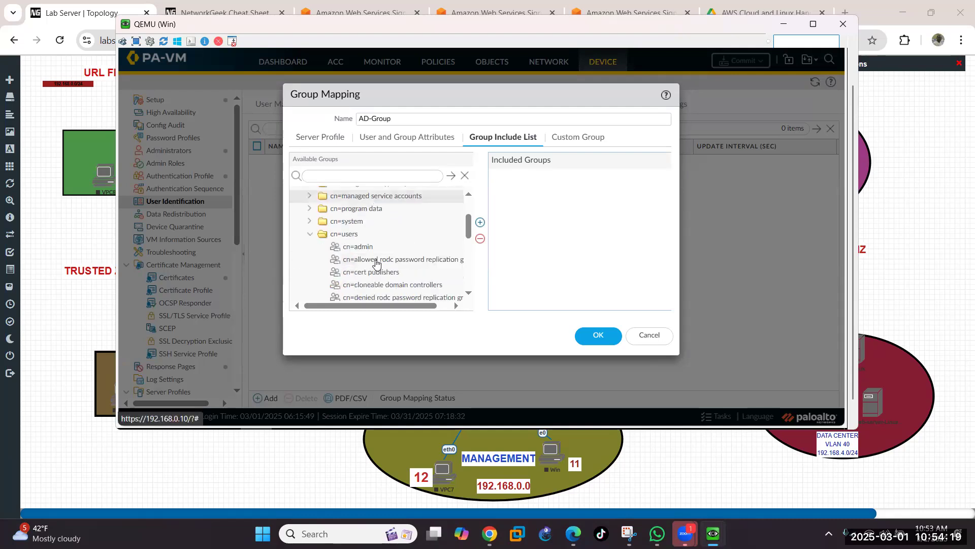
{"action": "scroll", "coordinate": [403, 279], "scroll_direction": "up", "scroll_amount": 2}
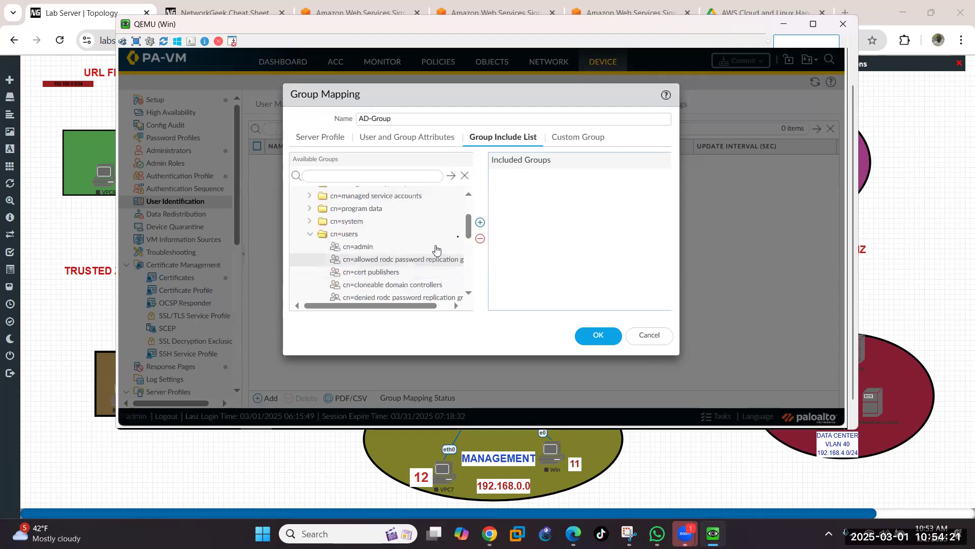
Step: Include cn=domain users,cn=users,DC=maroof,DC=com in the AD-Group mapping
{"action": "left_click", "coordinate": [468, 294]}
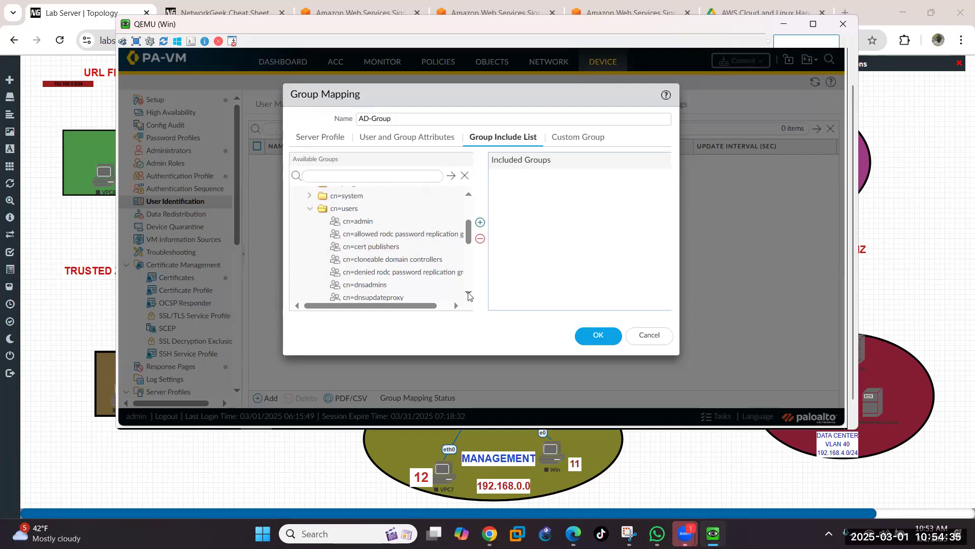
{"action": "left_click", "coordinate": [469, 294]}
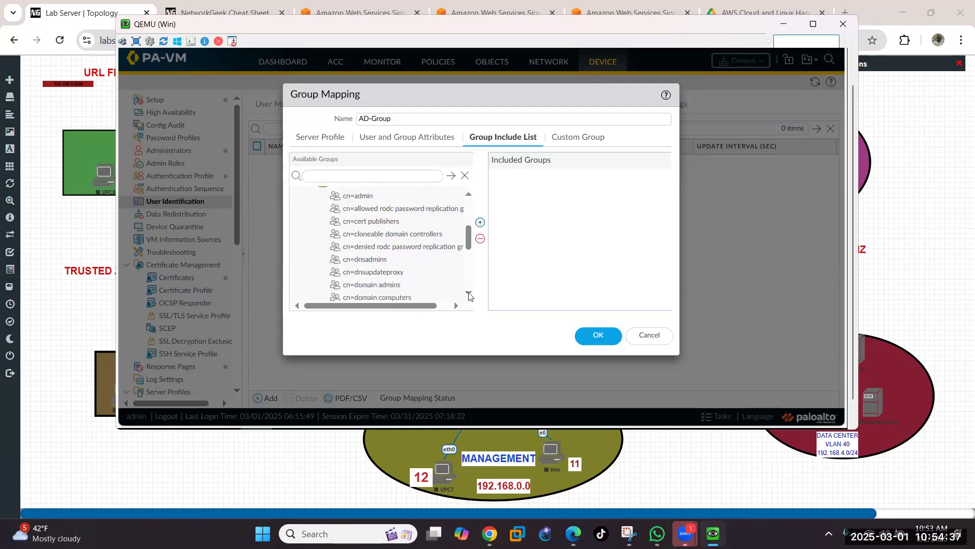
{"action": "left_click", "coordinate": [468, 295]}
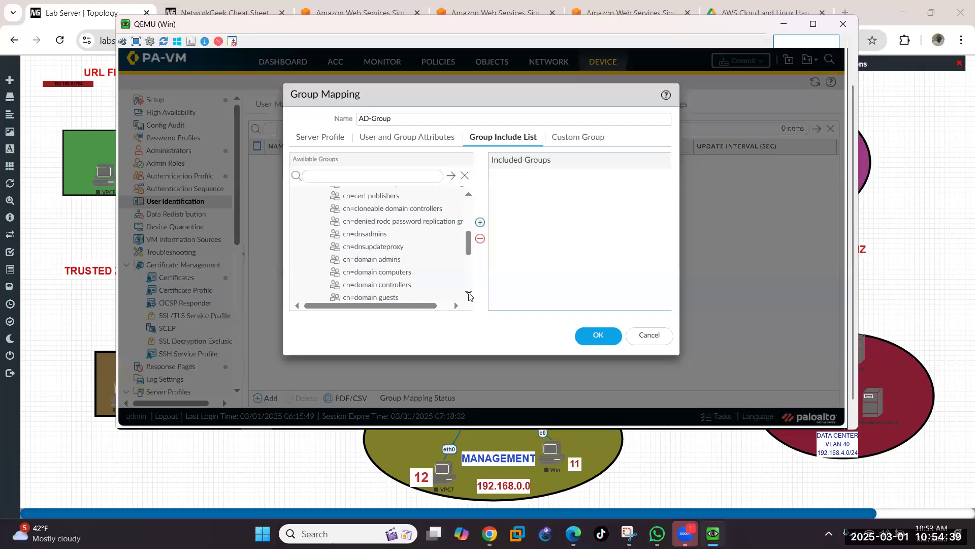
{"action": "left_click", "coordinate": [468, 294]}
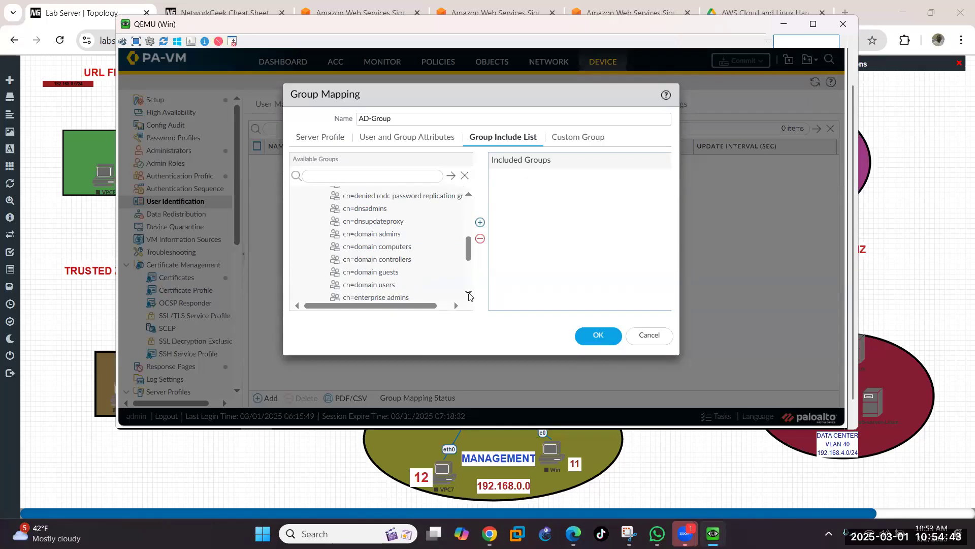
{"action": "left_click", "coordinate": [468, 295]}
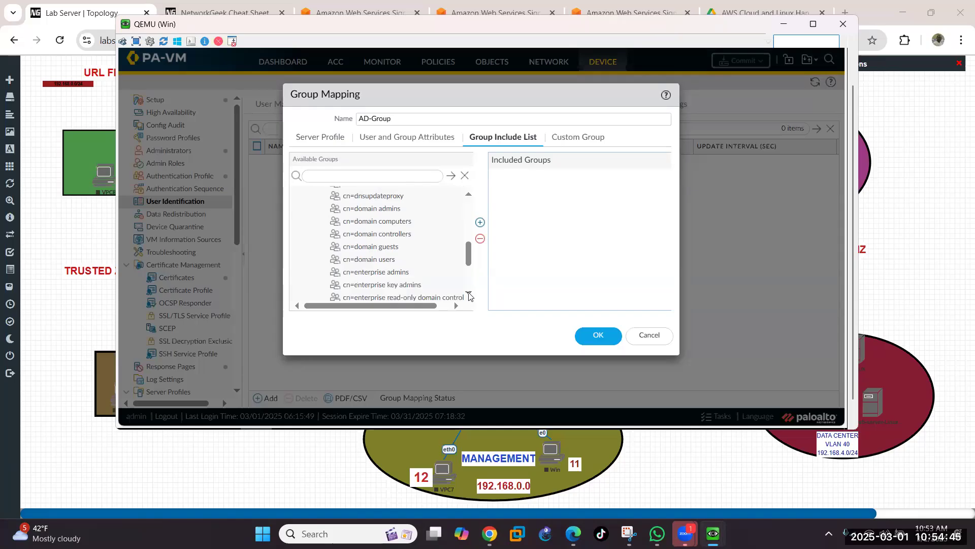
{"action": "left_click", "coordinate": [375, 262]}
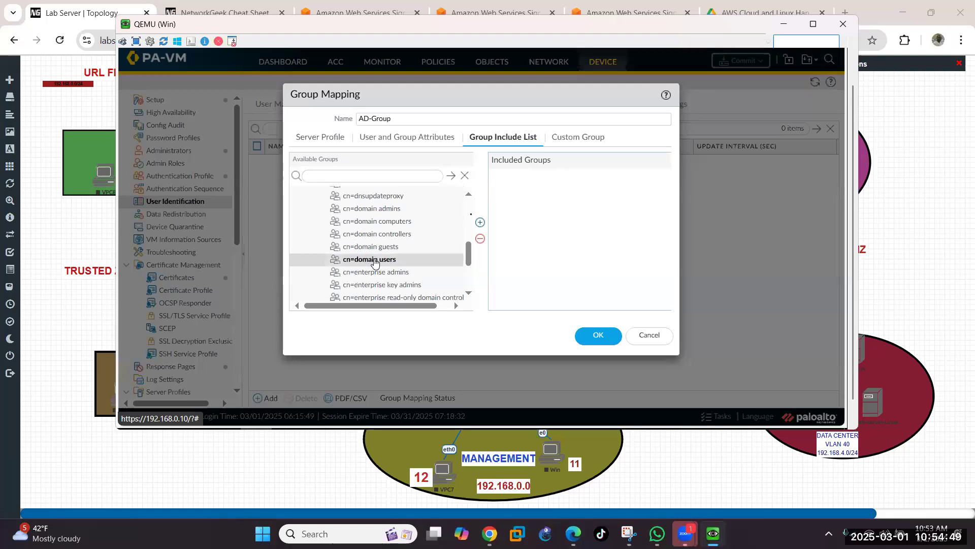
{"action": "left_click", "coordinate": [479, 226]}
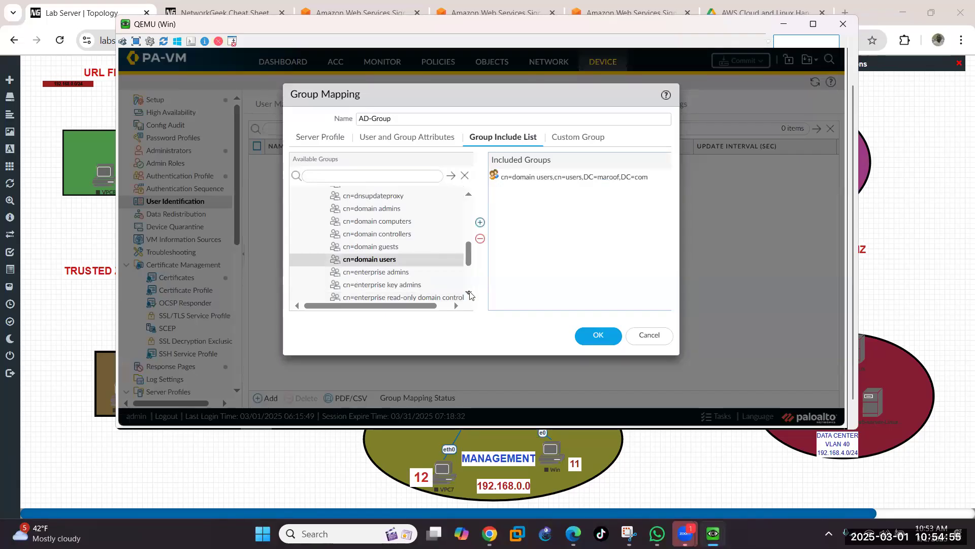
Step: Return to the Winserver console showing the monitoring user's Account properties
{"action": "left_click", "coordinate": [469, 294]}
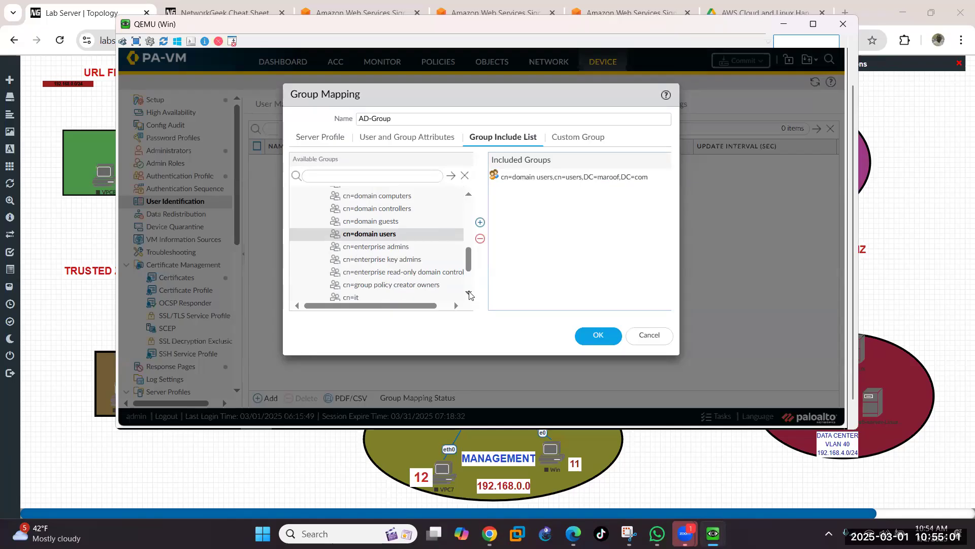
{"action": "left_click", "coordinate": [469, 294]}
{"action": "left_click", "coordinate": [469, 294]}
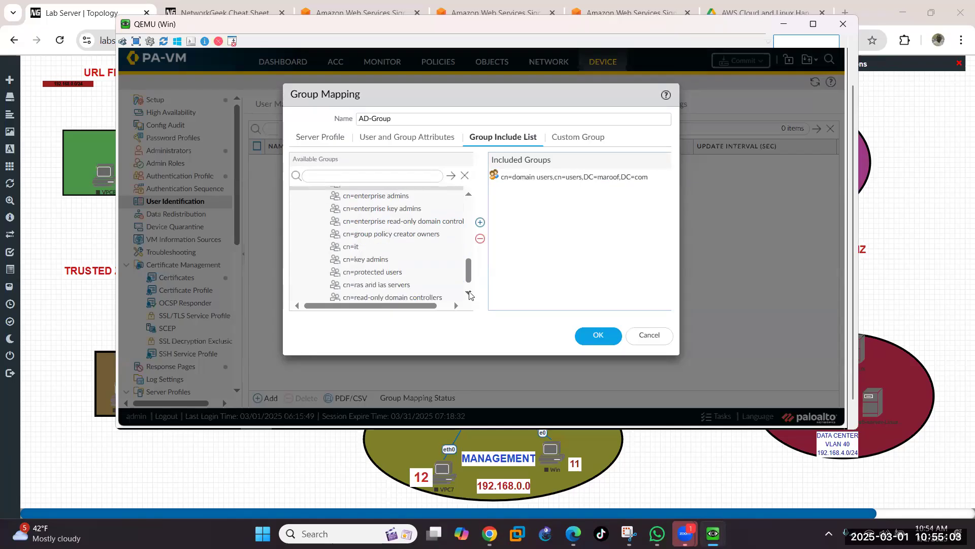
{"action": "left_click", "coordinate": [469, 294]}
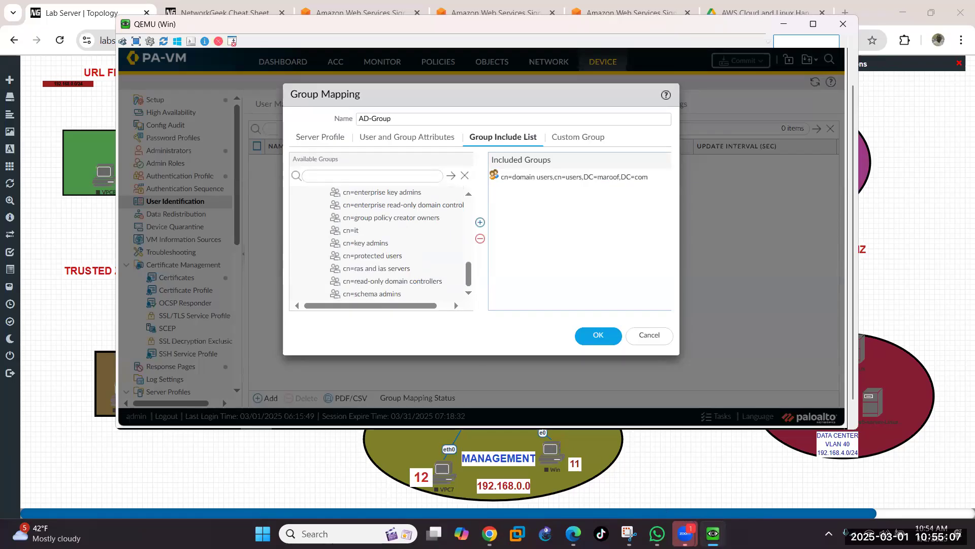
{"action": "mouse_move", "coordinate": [711, 530]}
{"action": "left_click", "coordinate": [739, 458]}
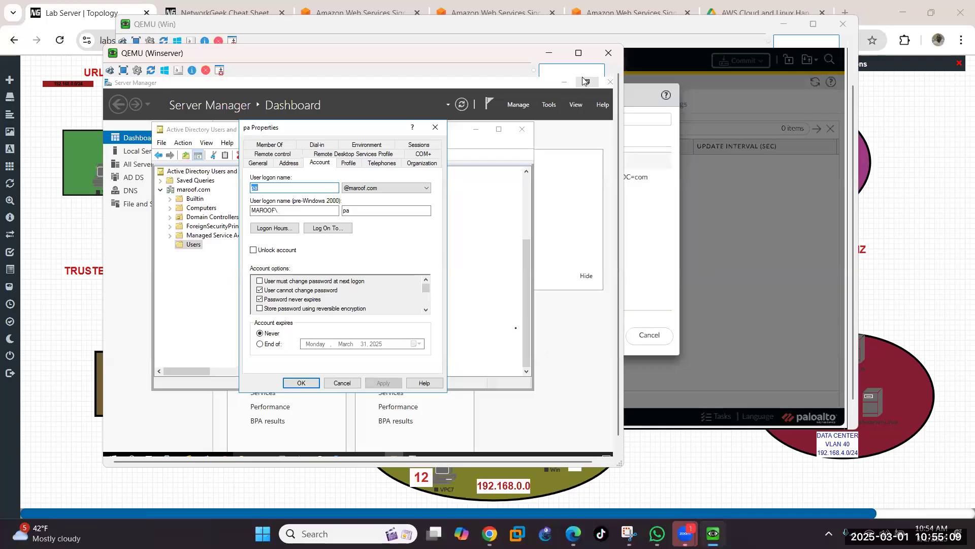
Step: Open the domain user's properties in AD Users and Computers, check its Member Of groups, then return to the firewall
{"action": "left_click", "coordinate": [342, 383]}
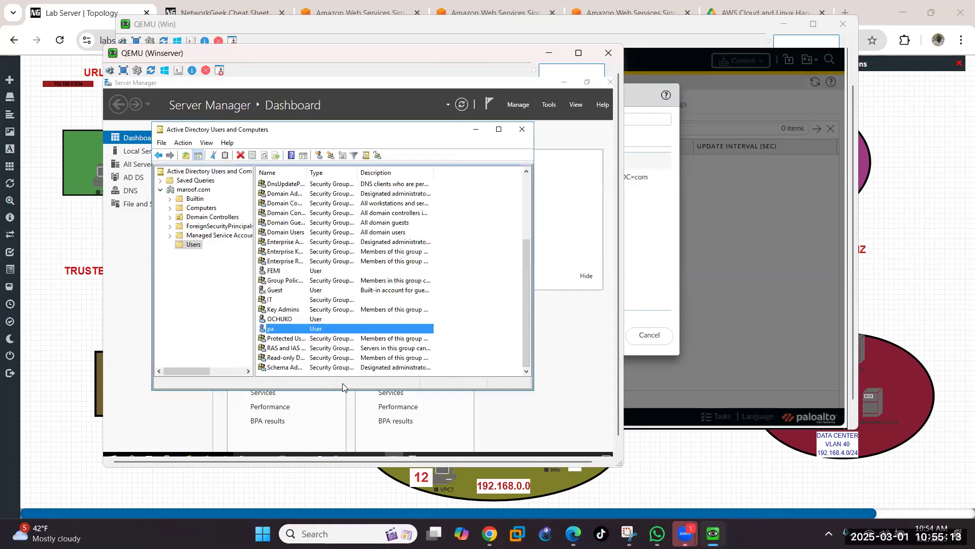
{"action": "left_click", "coordinate": [271, 274]}
{"action": "left_click", "coordinate": [271, 274]}
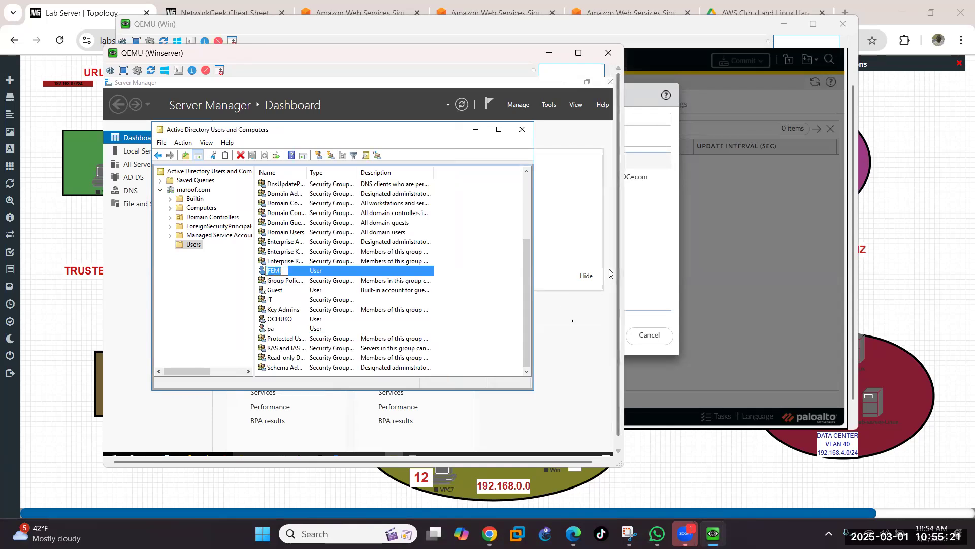
{"action": "left_click", "coordinate": [589, 337]}
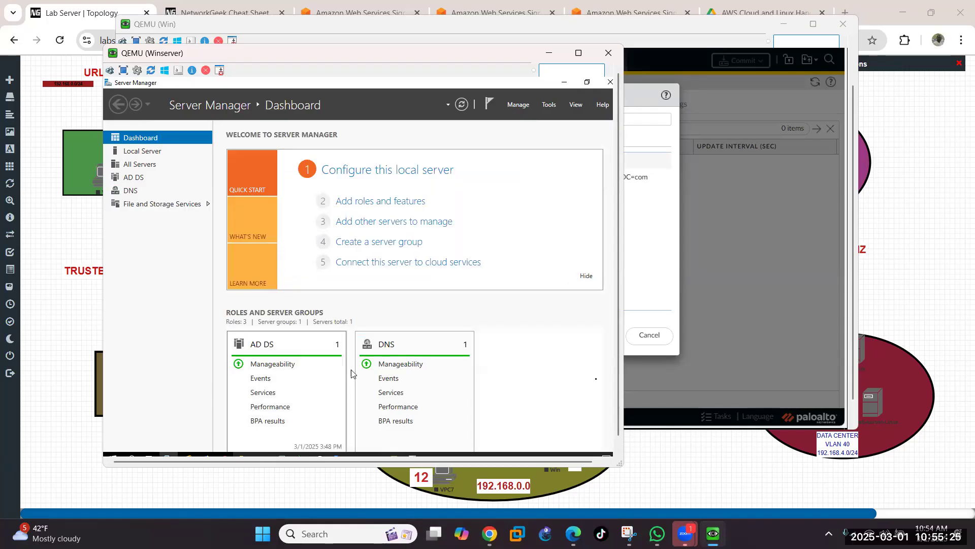
{"action": "scroll", "coordinate": [619, 418], "scroll_direction": "down", "scroll_amount": 1}
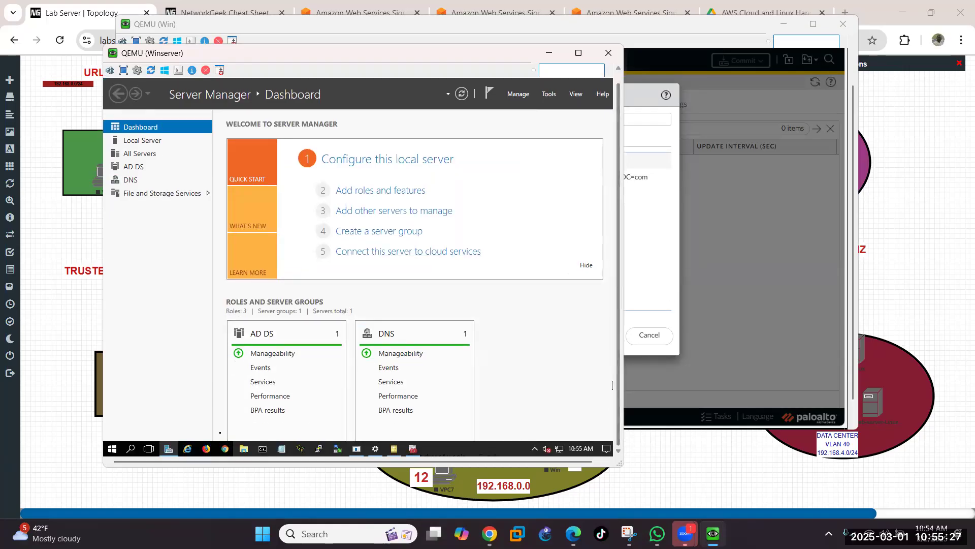
{"action": "left_click", "coordinate": [394, 450]}
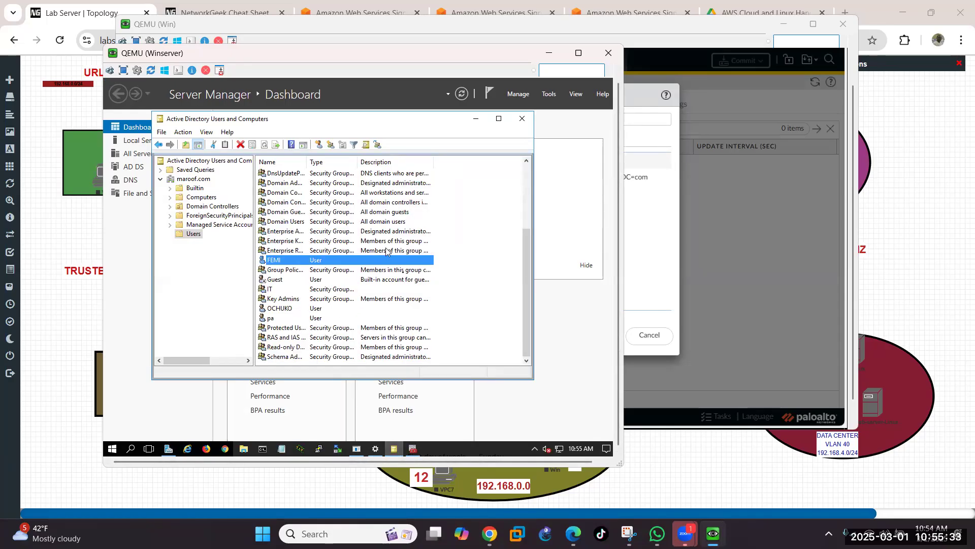
{"action": "double_click", "coordinate": [409, 259]}
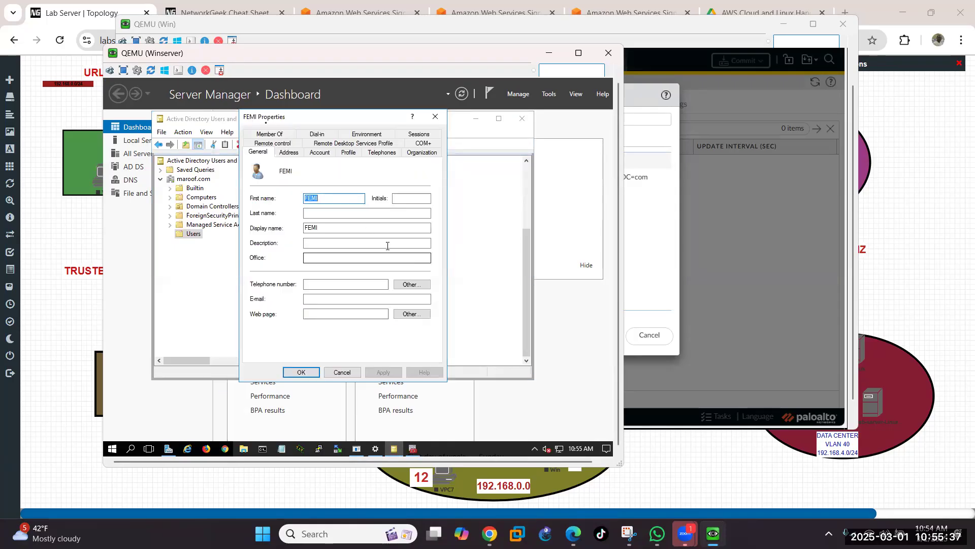
{"action": "left_click", "coordinate": [263, 133]}
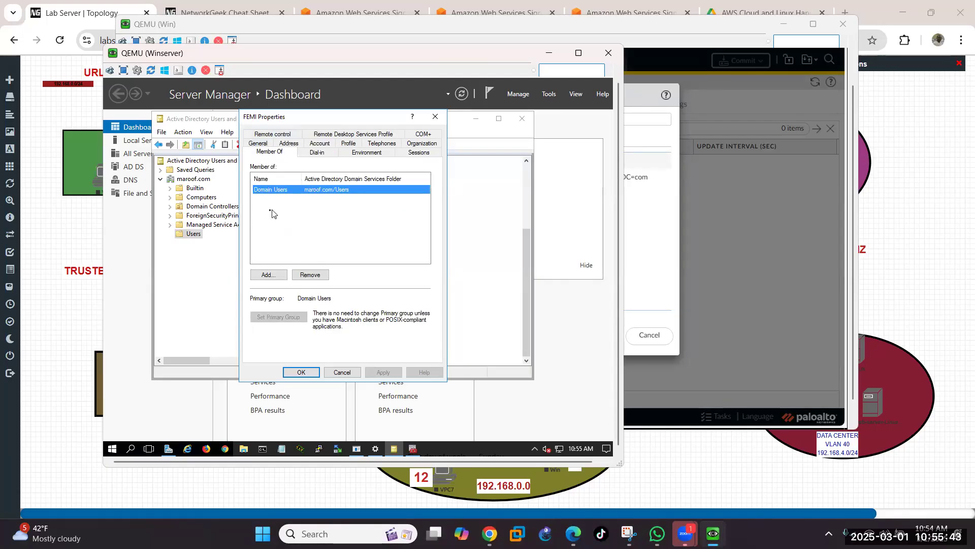
{"action": "left_click", "coordinate": [544, 54]}
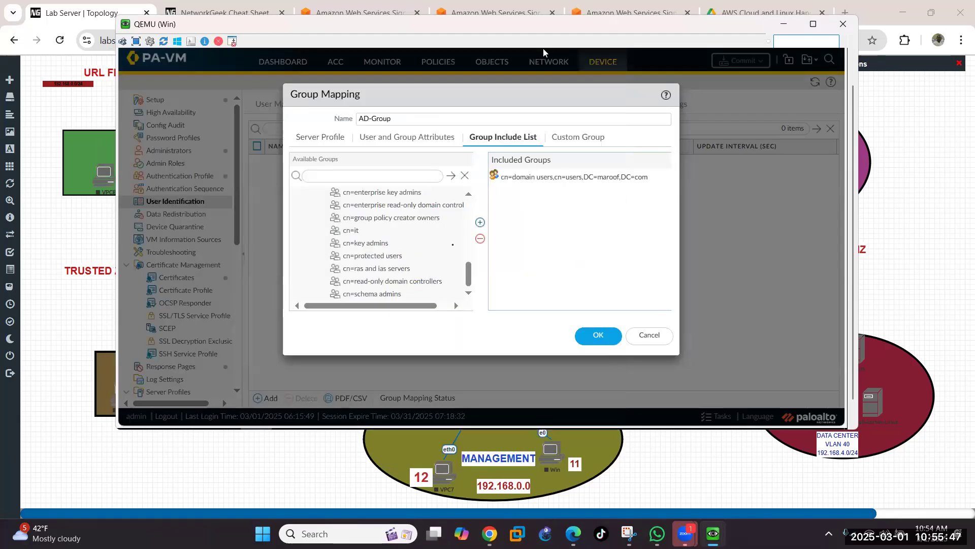
{"action": "left_click", "coordinate": [469, 196]}
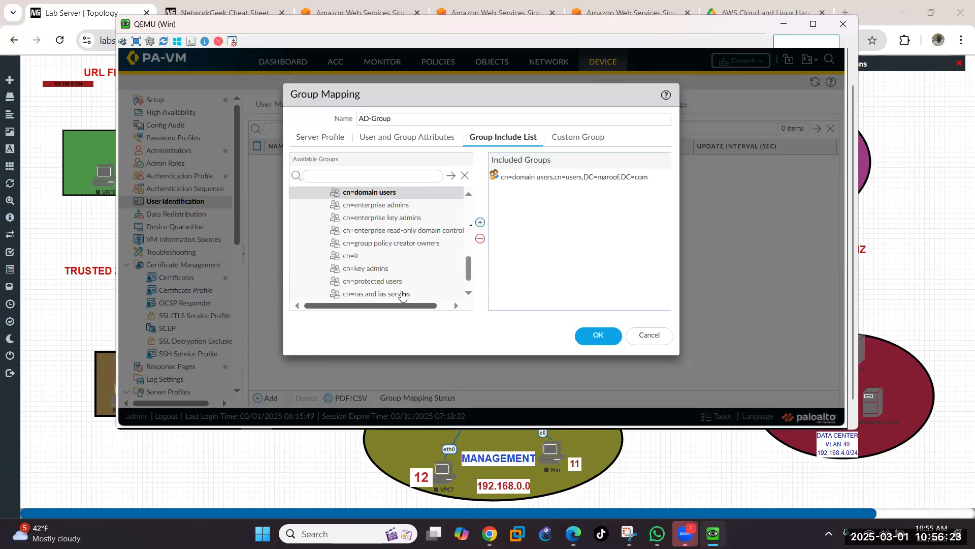
{"action": "left_click", "coordinate": [468, 196]}
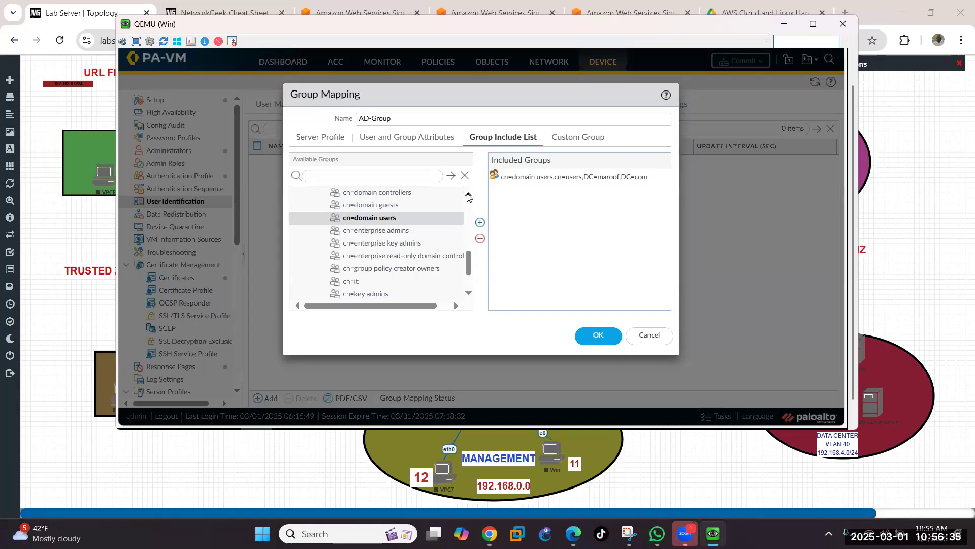
{"action": "left_click", "coordinate": [468, 196]}
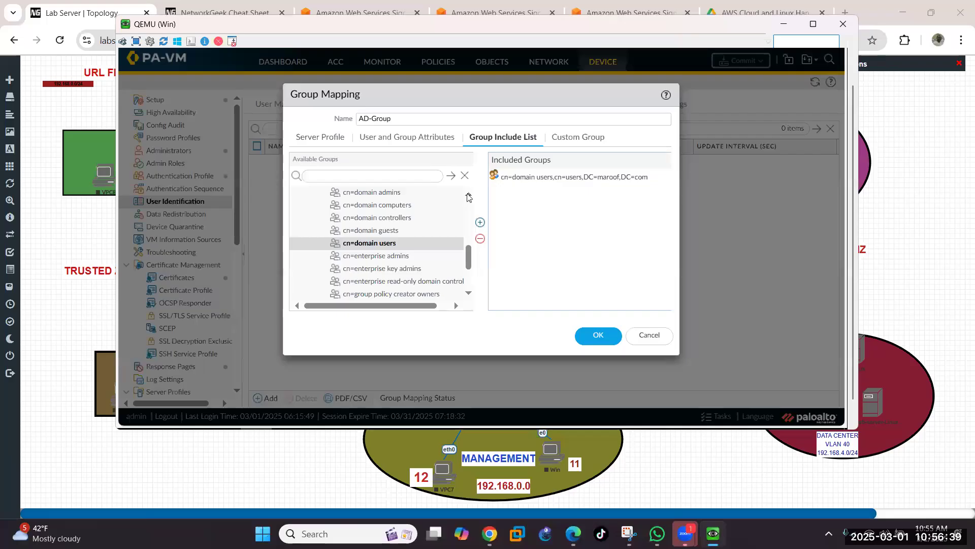
{"action": "left_click", "coordinate": [468, 196]}
{"action": "left_click", "coordinate": [469, 196]}
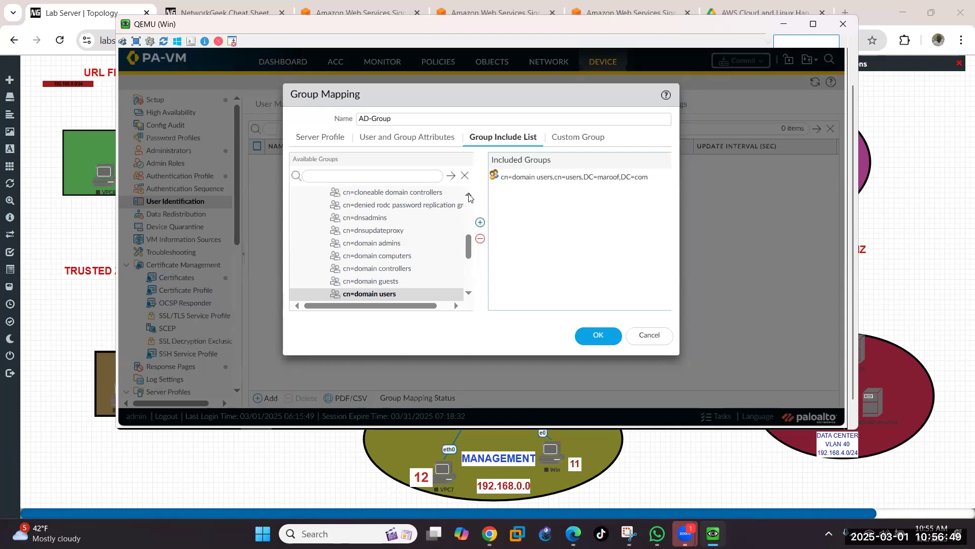
{"action": "left_click", "coordinate": [469, 293]}
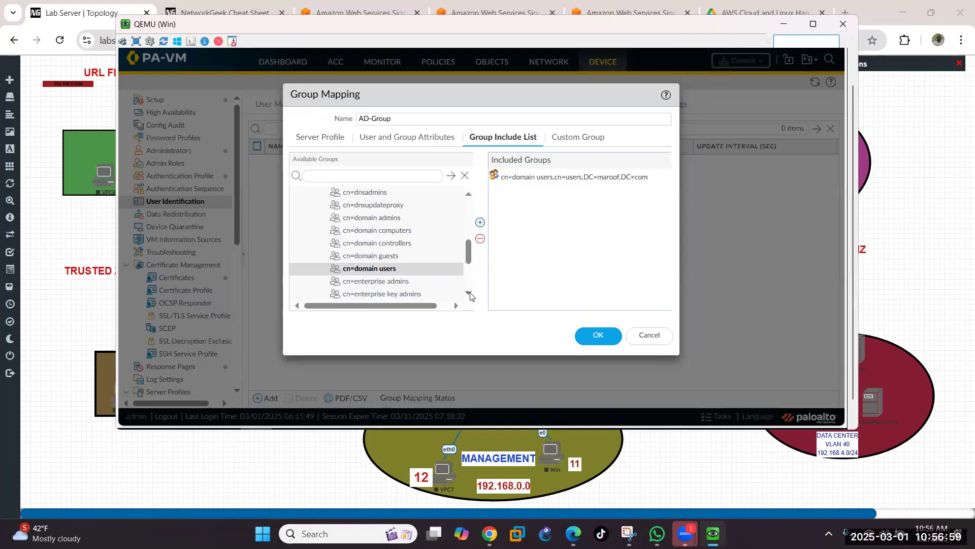
{"action": "left_click", "coordinate": [469, 294]}
{"action": "left_click", "coordinate": [469, 294]}
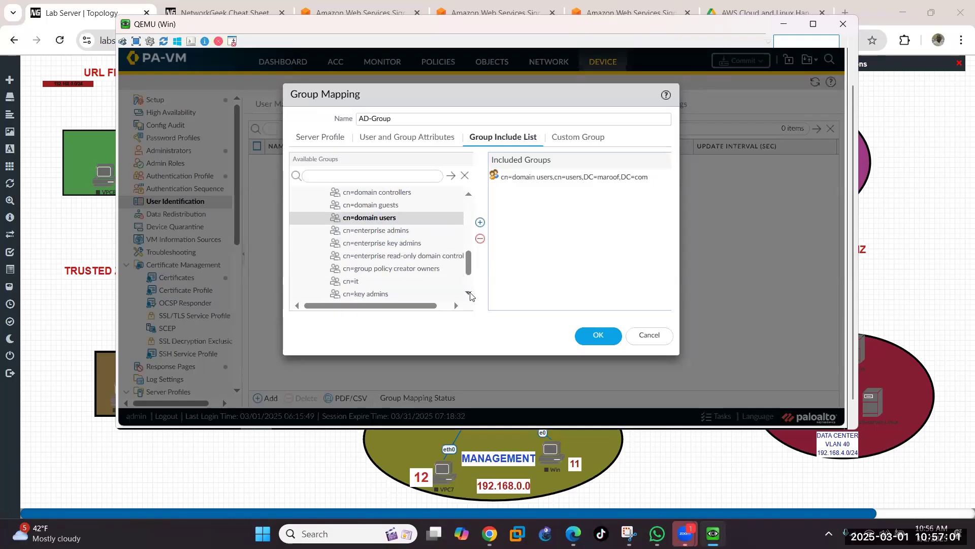
{"action": "left_click", "coordinate": [469, 294]}
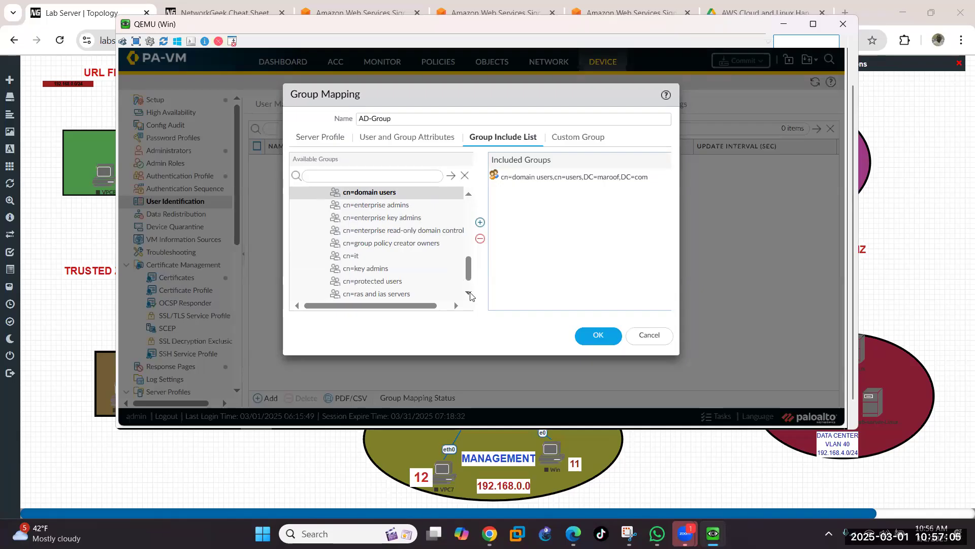
{"action": "left_click", "coordinate": [468, 293]}
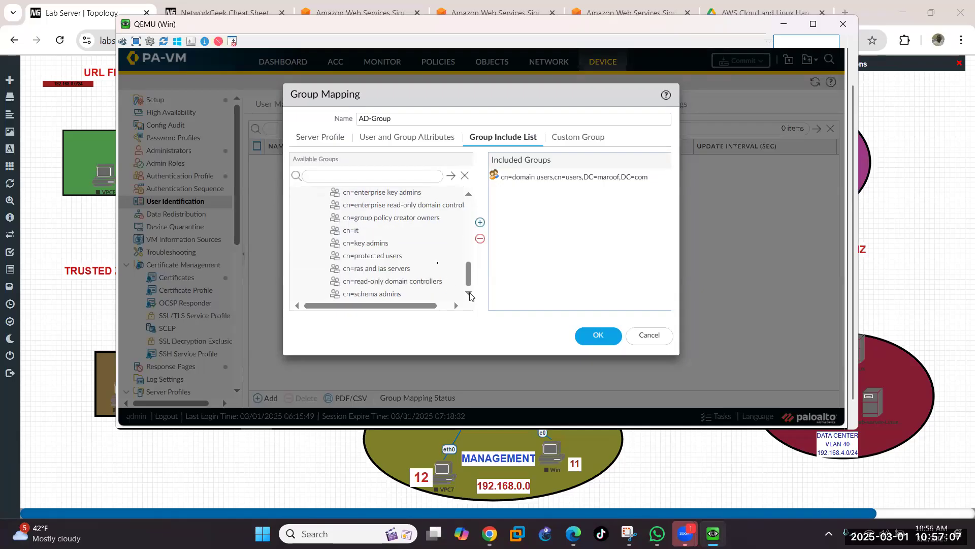
Step: Include cn=it alongside cn=domain users in the AD-Group mapping and save the mapping
{"action": "left_click", "coordinate": [351, 231]}
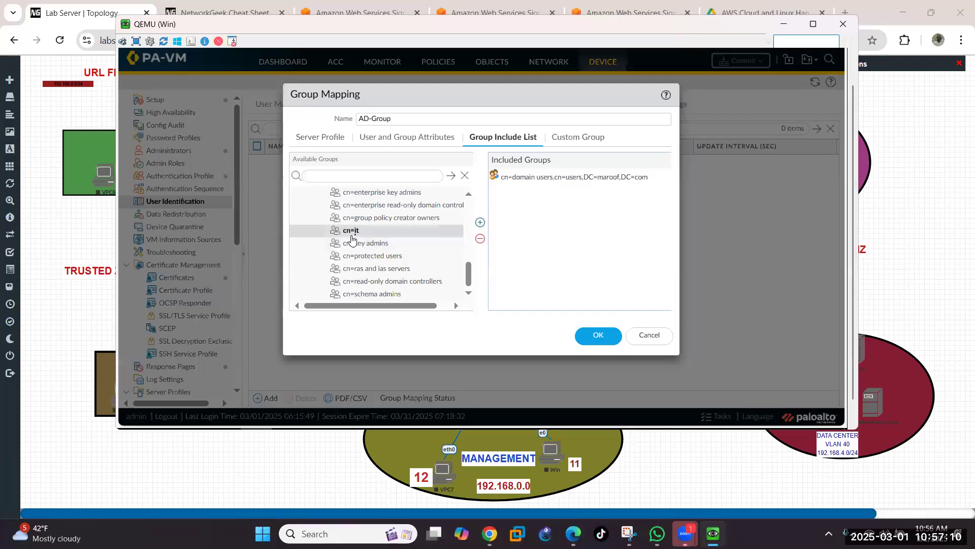
{"action": "left_click", "coordinate": [481, 223]}
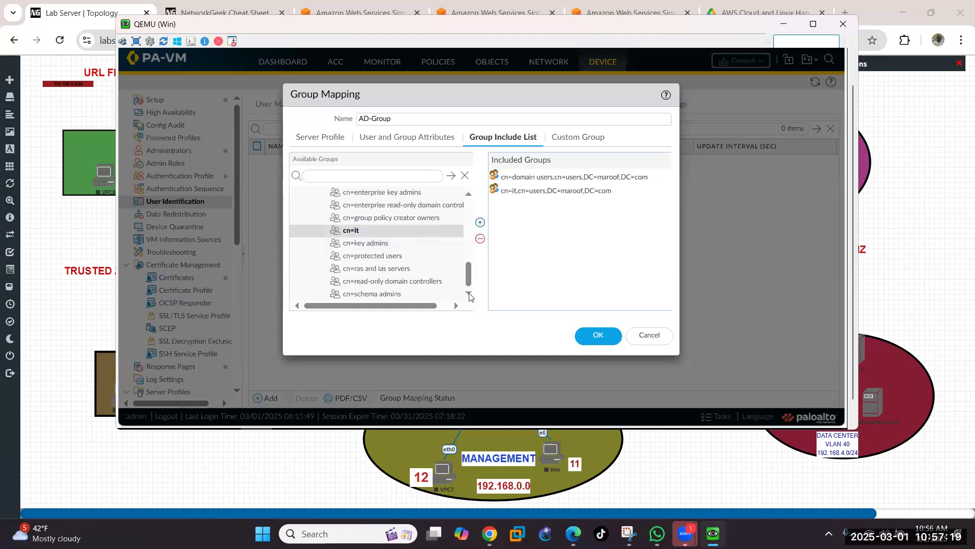
{"action": "left_click", "coordinate": [469, 196]}
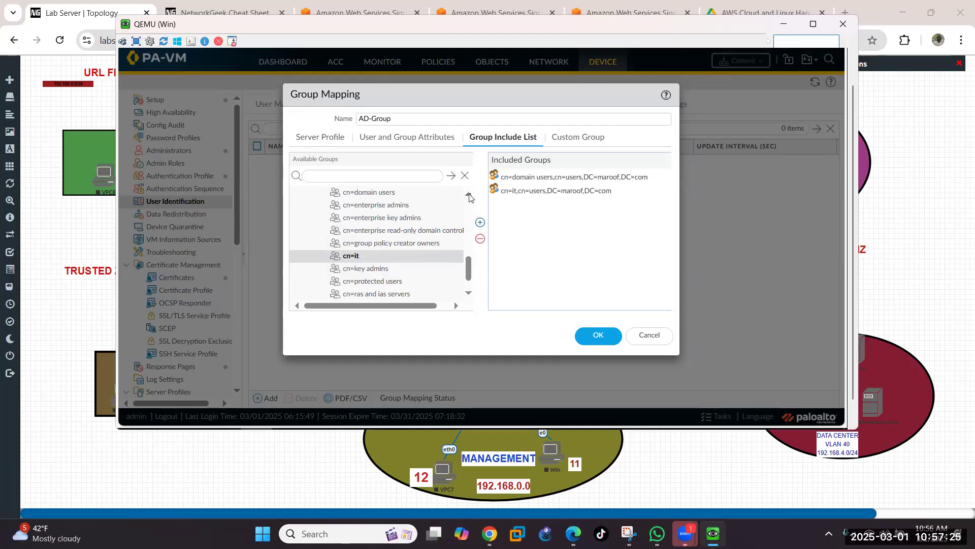
{"action": "left_click", "coordinate": [469, 196]}
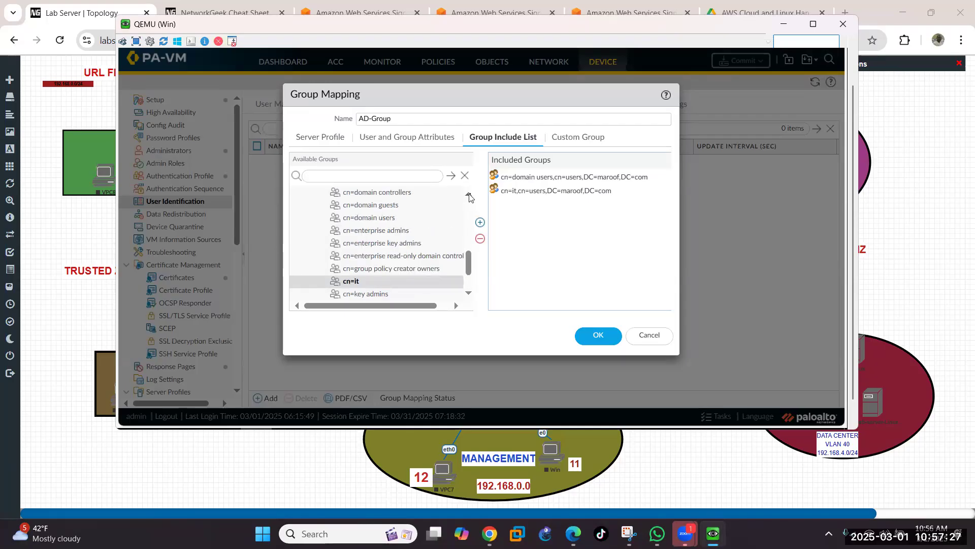
{"action": "left_click", "coordinate": [468, 196]}
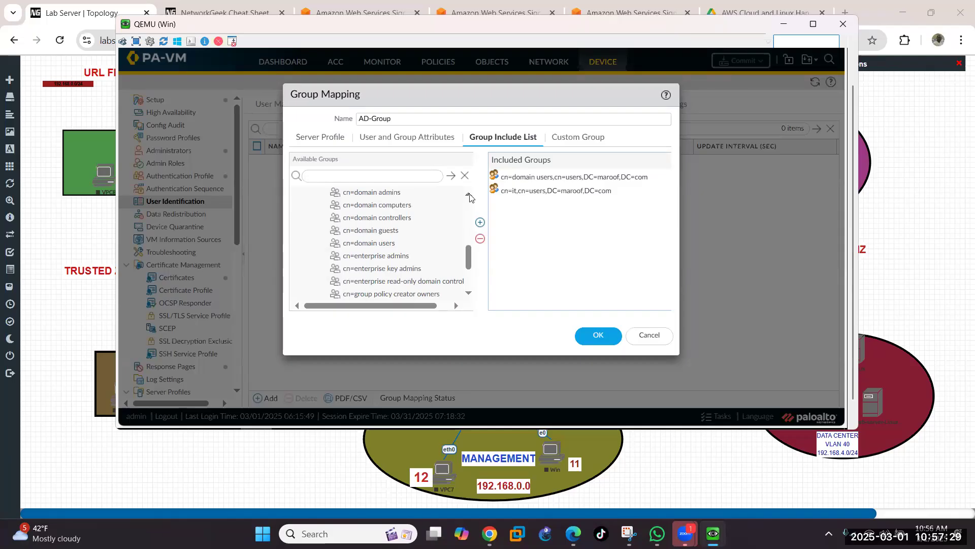
{"action": "left_click", "coordinate": [469, 196]}
{"action": "left_click", "coordinate": [469, 196]}
{"action": "left_click", "coordinate": [469, 196]}
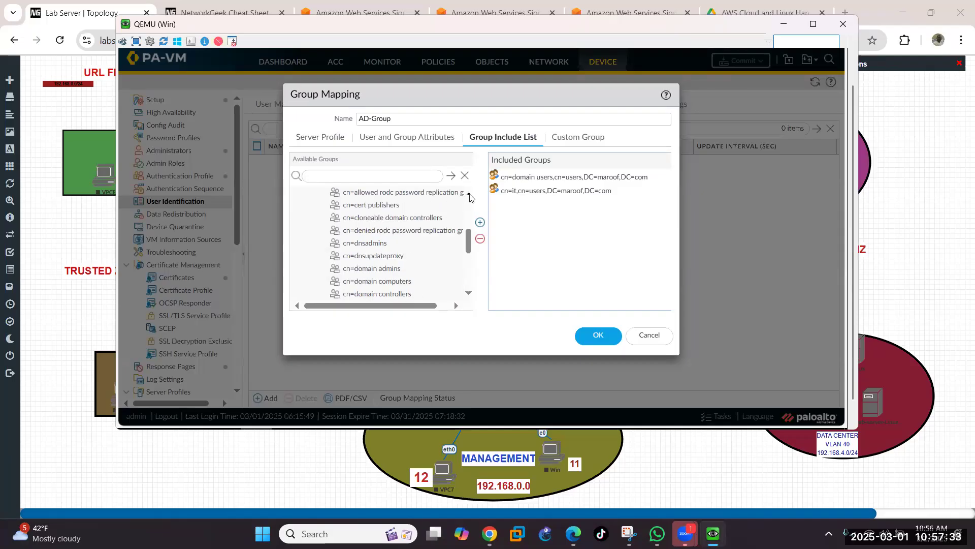
{"action": "left_click", "coordinate": [469, 196]}
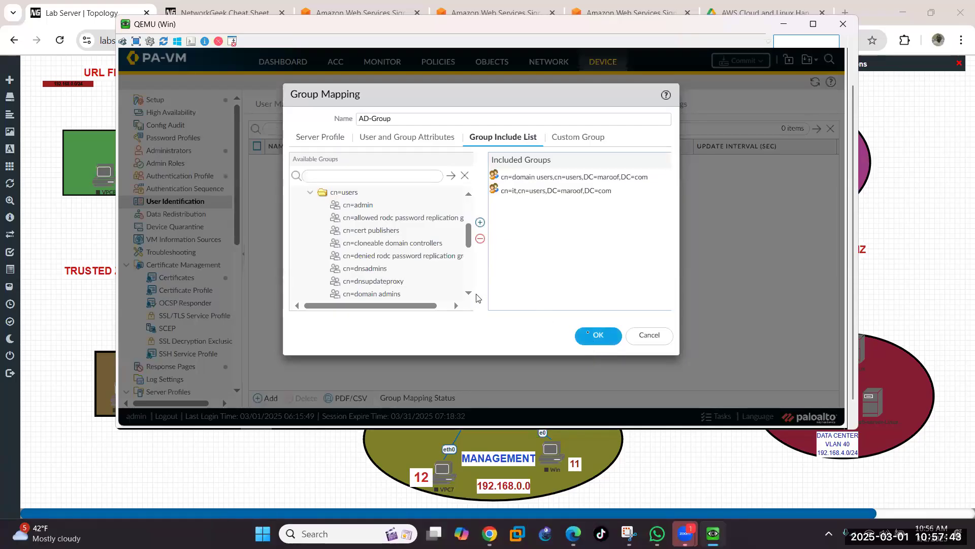
{"action": "left_click", "coordinate": [608, 335]}
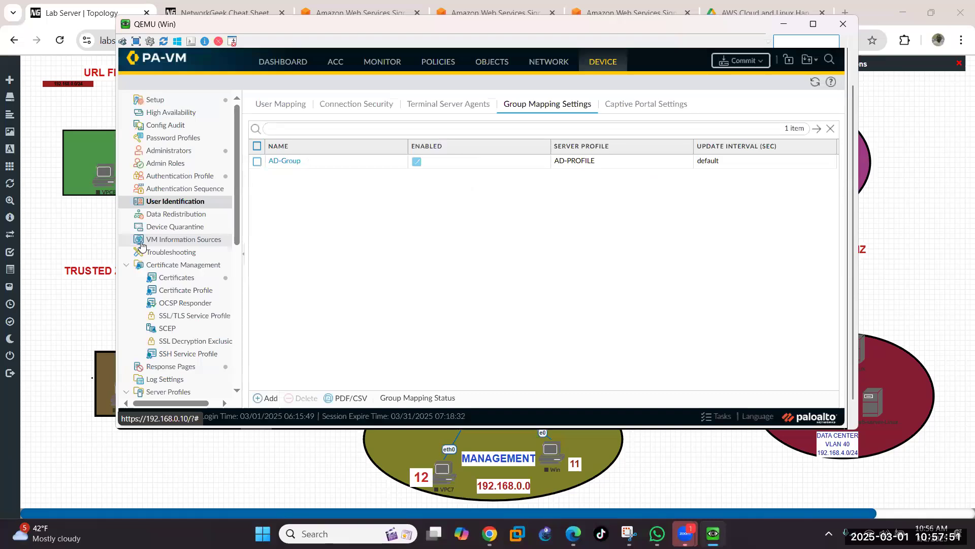
Step: Review the five Network Zones and their User-ID settings, then start a commit
{"action": "left_click", "coordinate": [541, 65]}
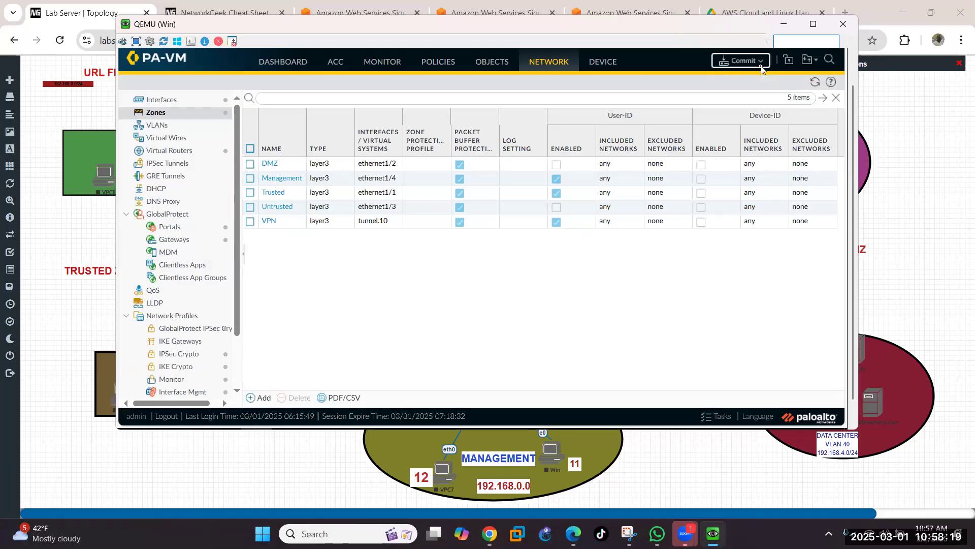
{"action": "left_click", "coordinate": [743, 61]}
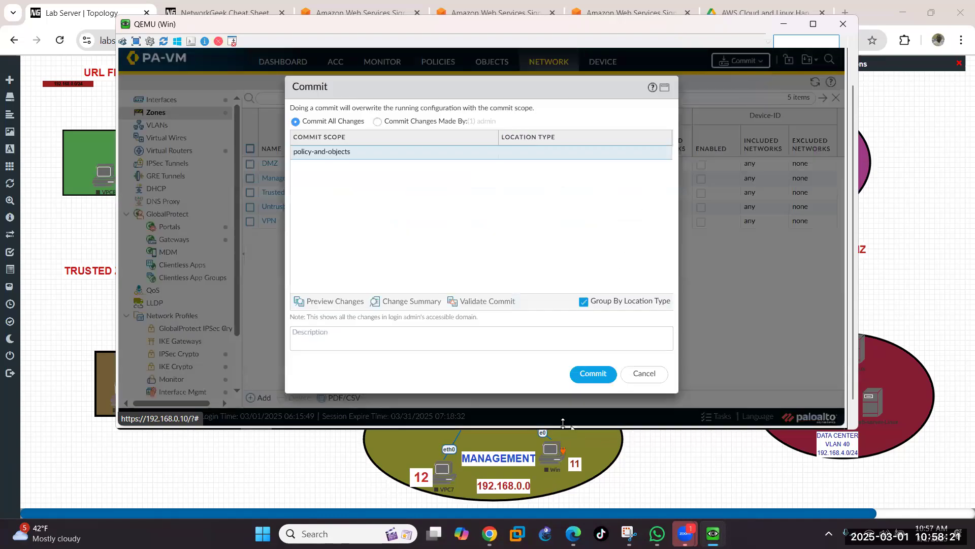
Step: Commit all changes and dismiss the status report showing the DMZ user-identification warning
{"action": "left_click", "coordinate": [593, 379]}
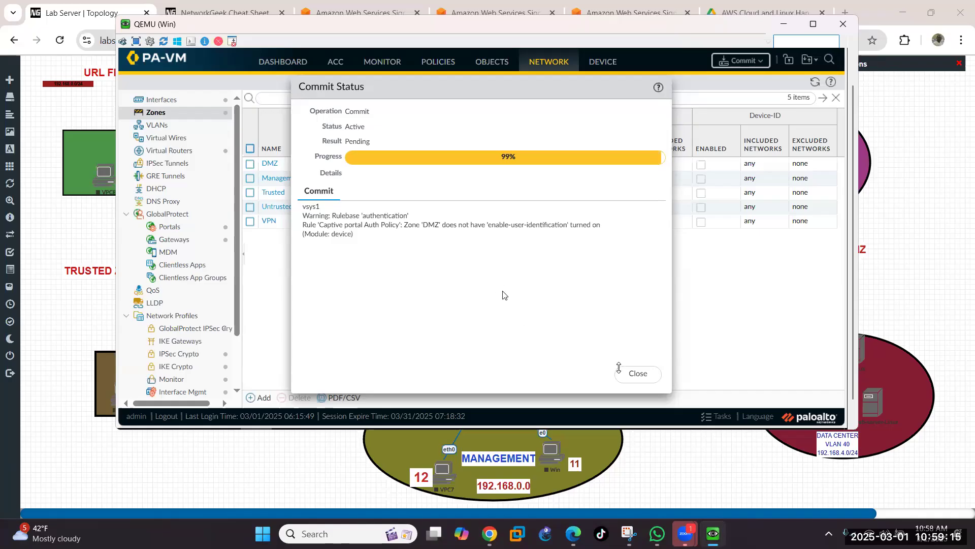
{"action": "left_click", "coordinate": [638, 373]}
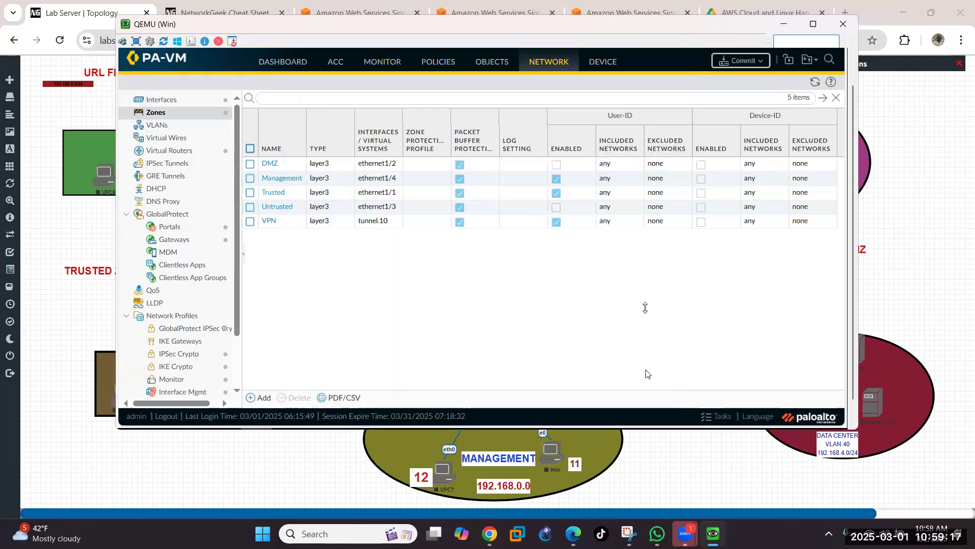
Step: Confirm on the User Mapping page that AD server 192.168.0.14 shows Connected, then go to Monitor
{"action": "left_click", "coordinate": [609, 58]}
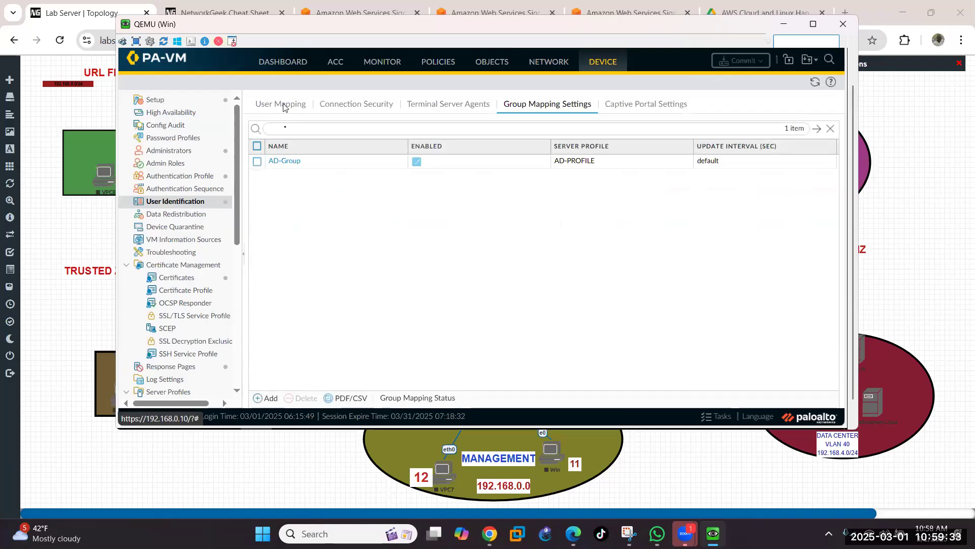
{"action": "left_click", "coordinate": [283, 105]}
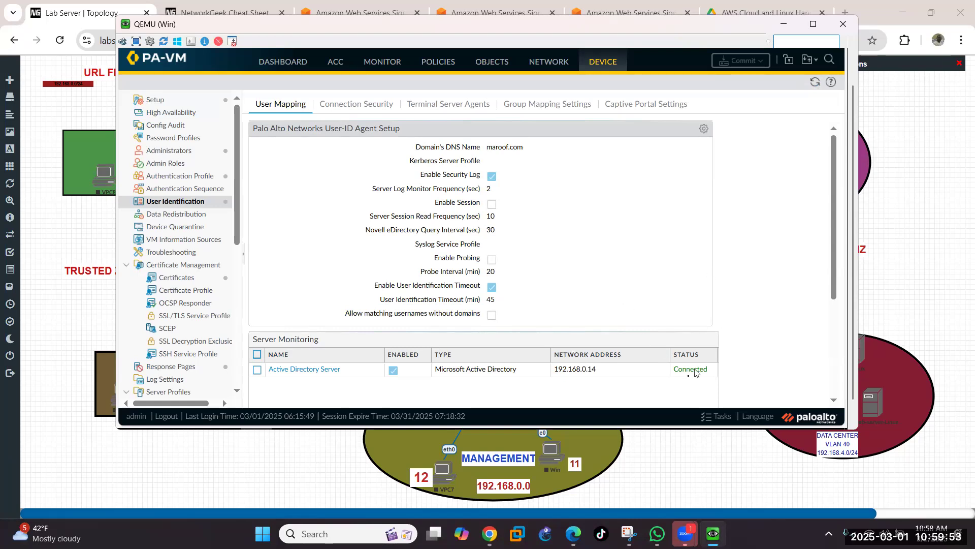
{"action": "left_click", "coordinate": [384, 62]}
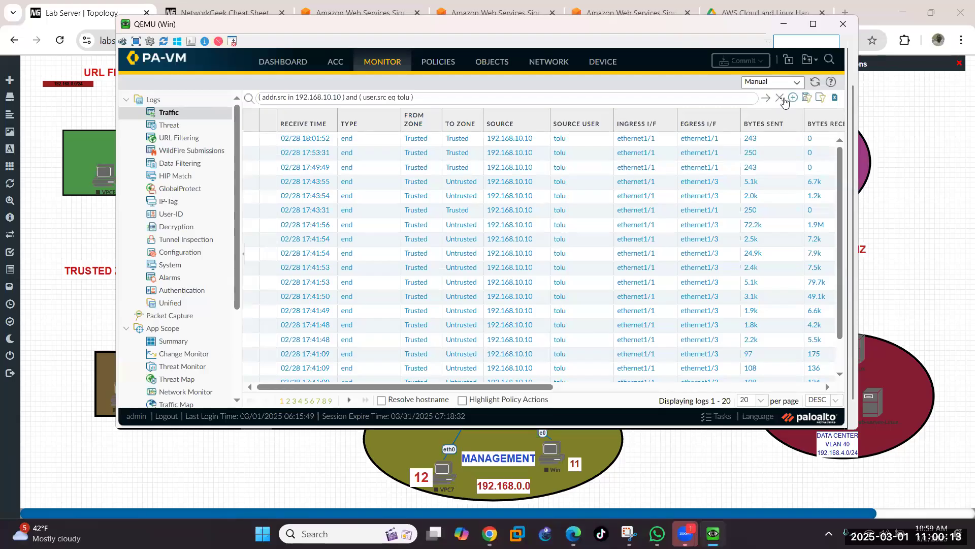
Step: Clear the traffic log filter, then filter the logs by the domain user from the 192.168.0.1 session
{"action": "left_click", "coordinate": [777, 100]}
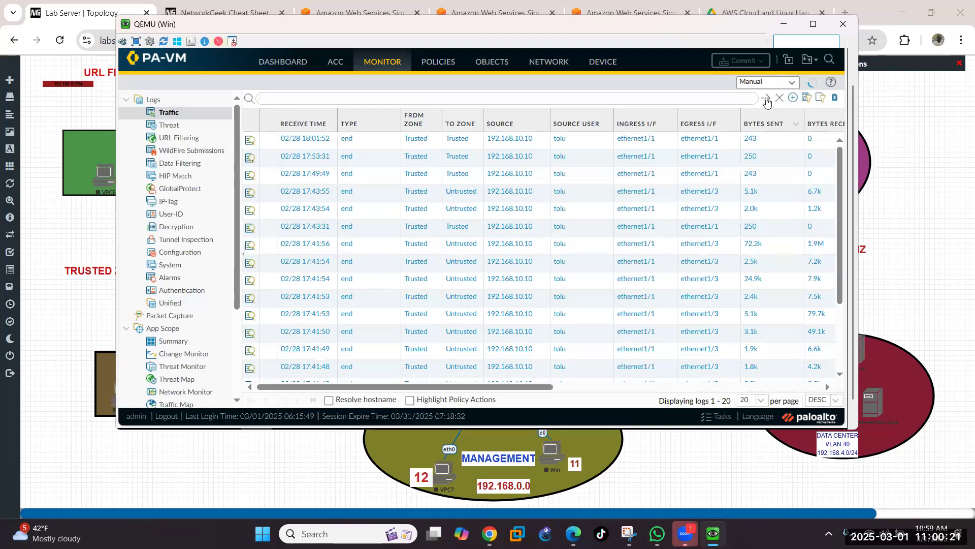
{"action": "left_click", "coordinate": [766, 101]}
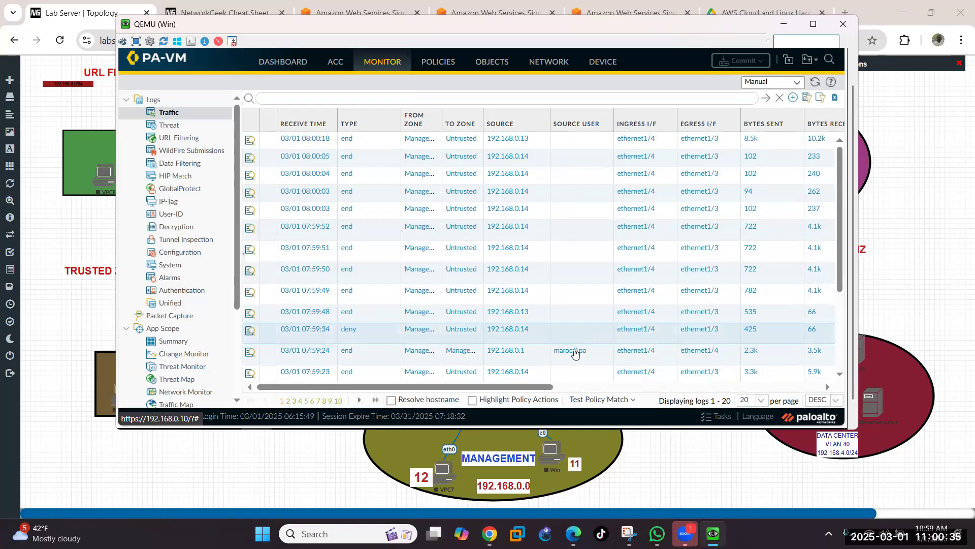
{"action": "left_click", "coordinate": [573, 351]}
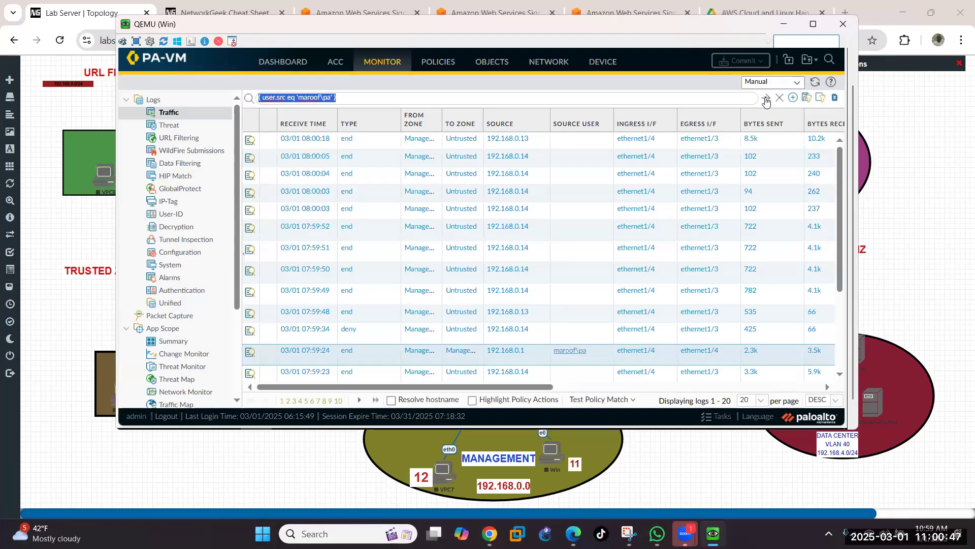
{"action": "left_click", "coordinate": [767, 100]}
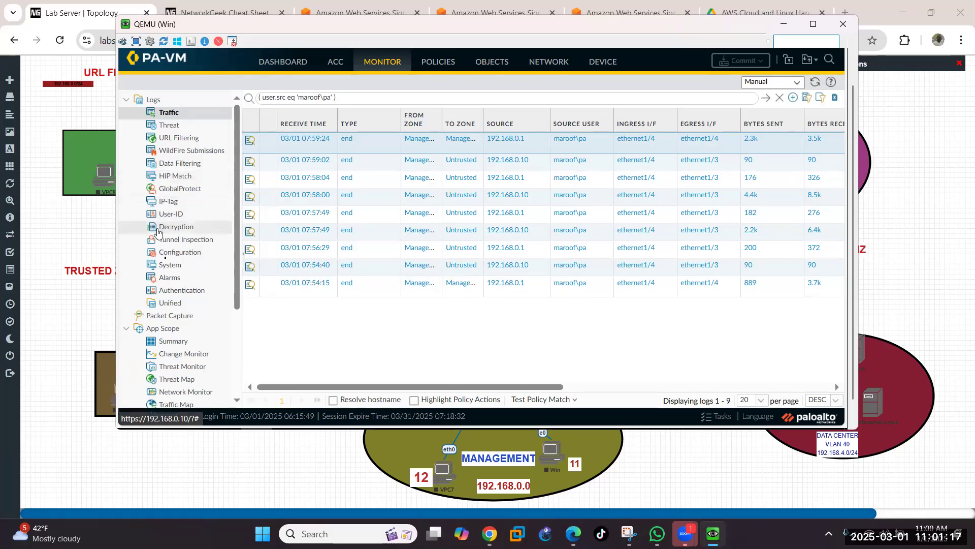
Step: Check AD server connection events in the System log, then view User-ID logs mapping 192.168.0.10
{"action": "left_click", "coordinate": [169, 266]}
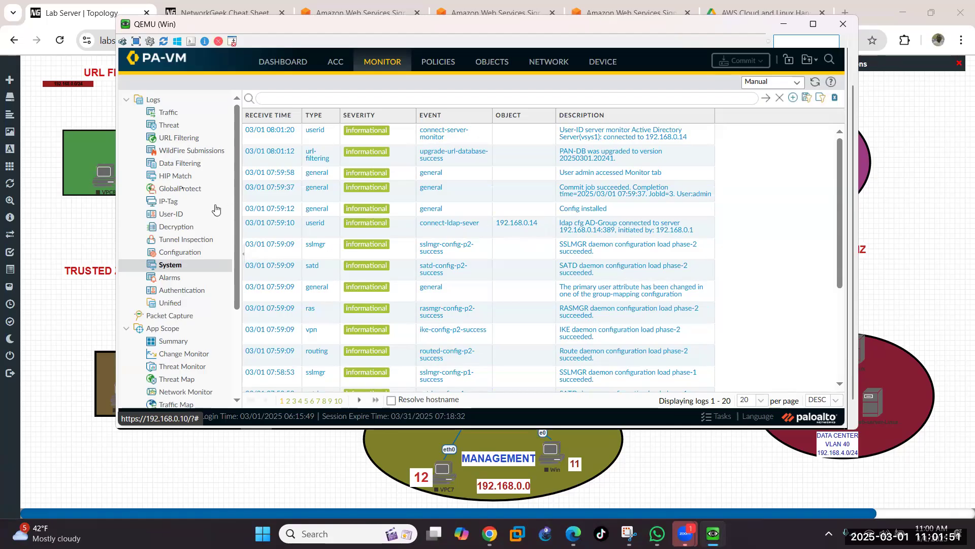
{"action": "left_click", "coordinate": [179, 215]}
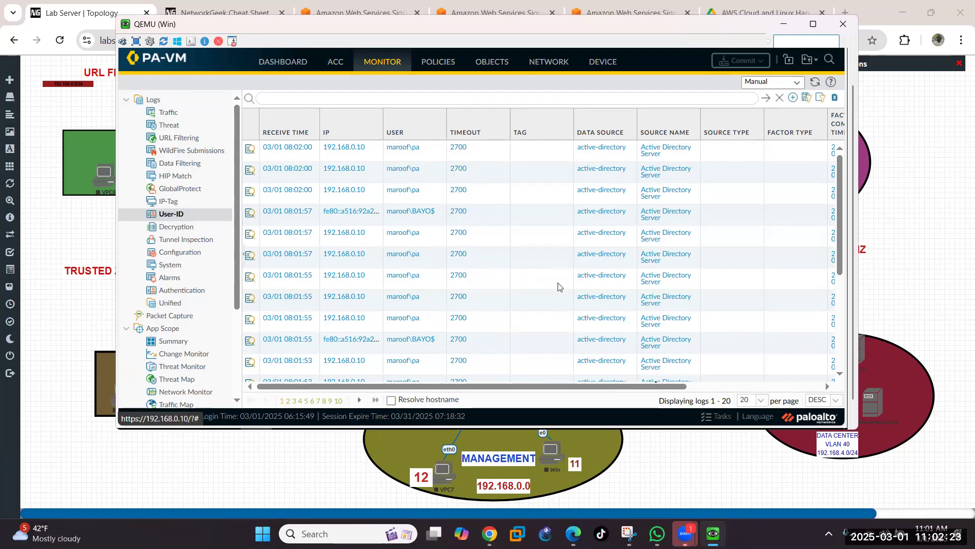
Step: In the PA-VM console, run 'show user server-monitor statistics', fixing the misspelled first attempt
{"action": "mouse_move", "coordinate": [713, 532]}
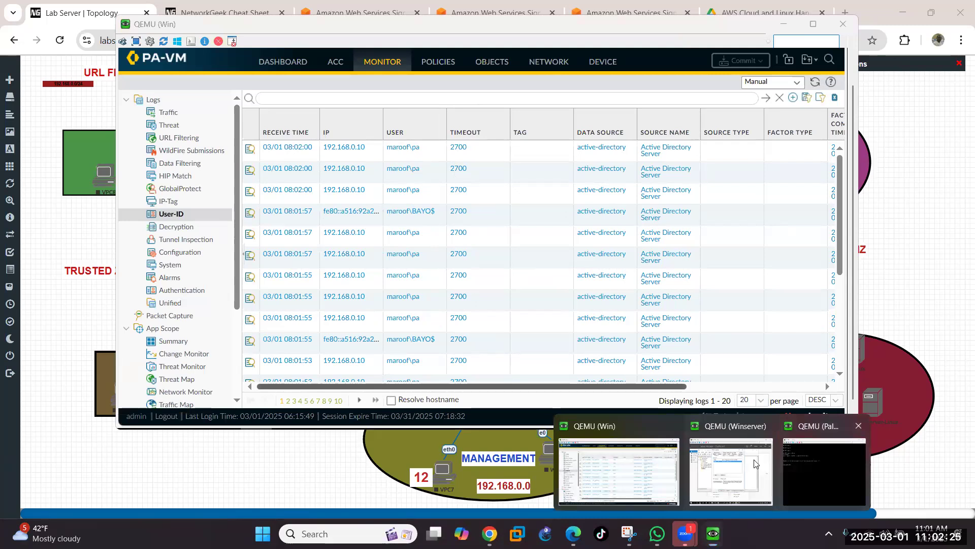
{"action": "left_click", "coordinate": [813, 473]}
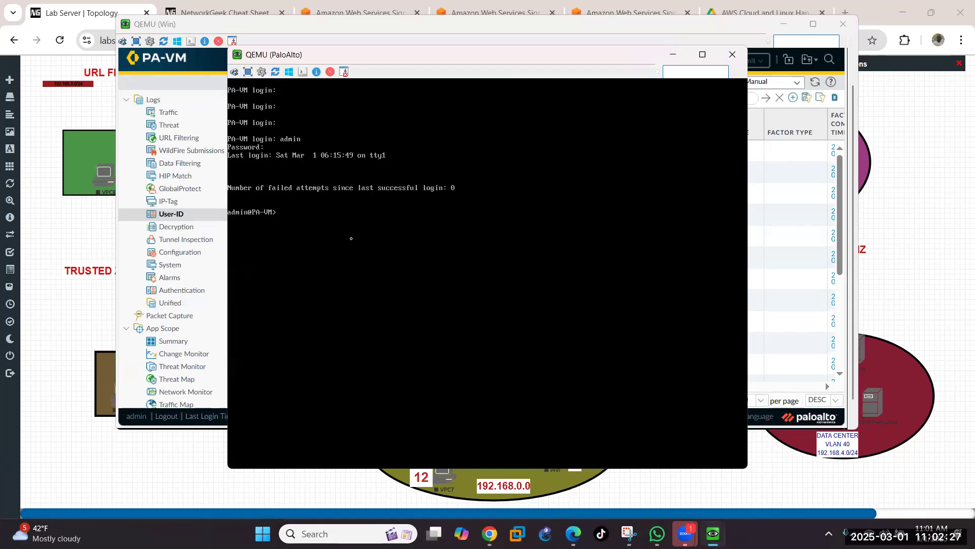
{"action": "type", "text": "show user server"}
{"action": "key", "text": "Tab"}
{"action": "type", "text": "stat"}
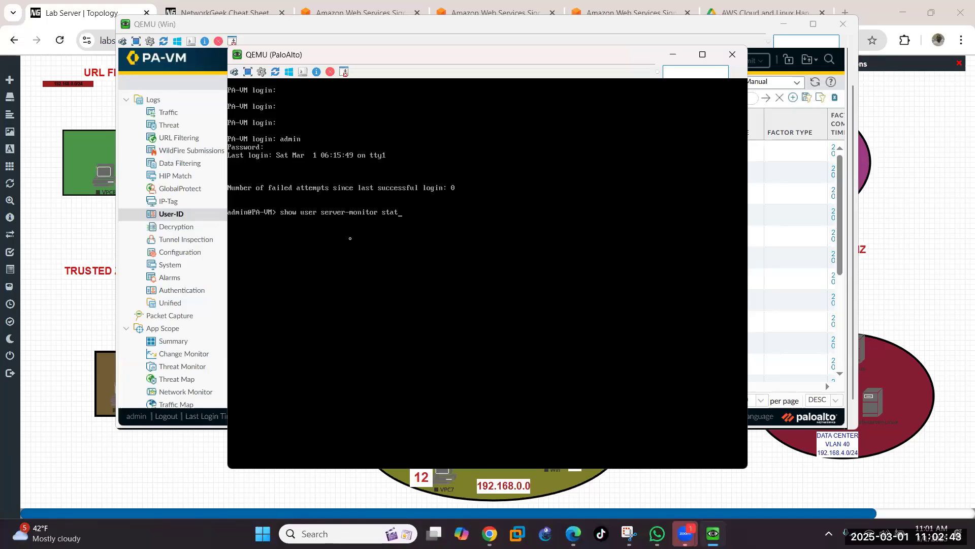
{"action": "key", "text": "question"}
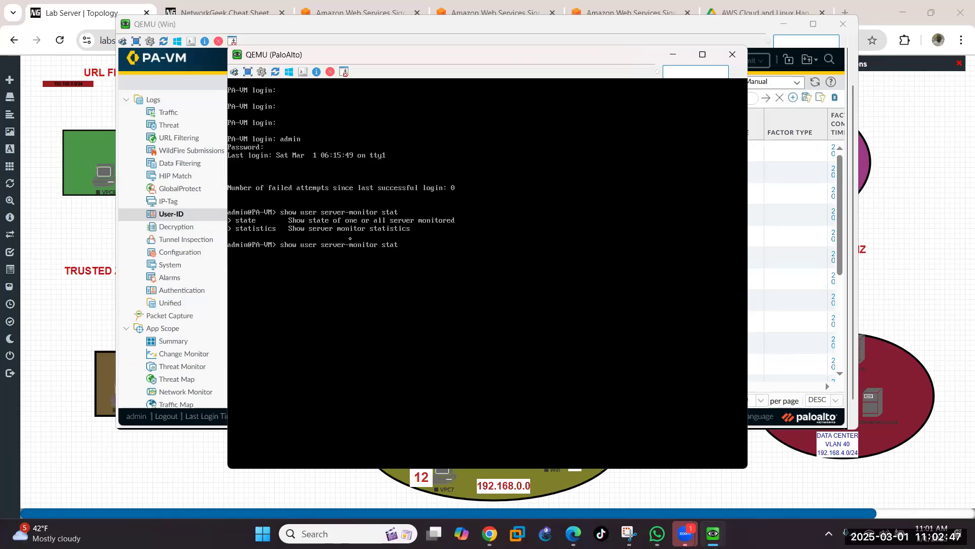
{"action": "type", "text": "istcs"}
{"action": "key", "text": "Return"}
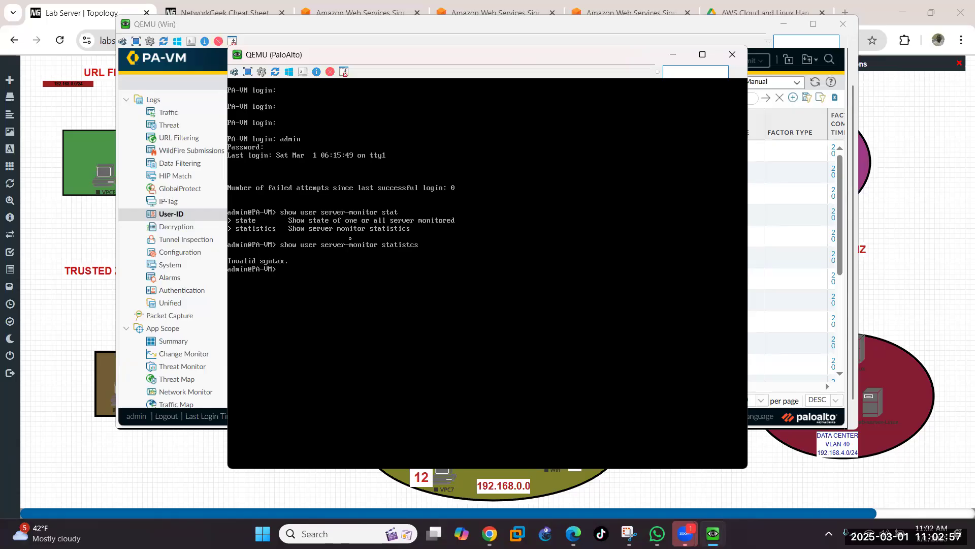
{"action": "key", "text": "Up"}
{"action": "key", "text": "BackSpace"}
{"action": "key", "text": "BackSpace"}
{"action": "type", "text": "ics"}
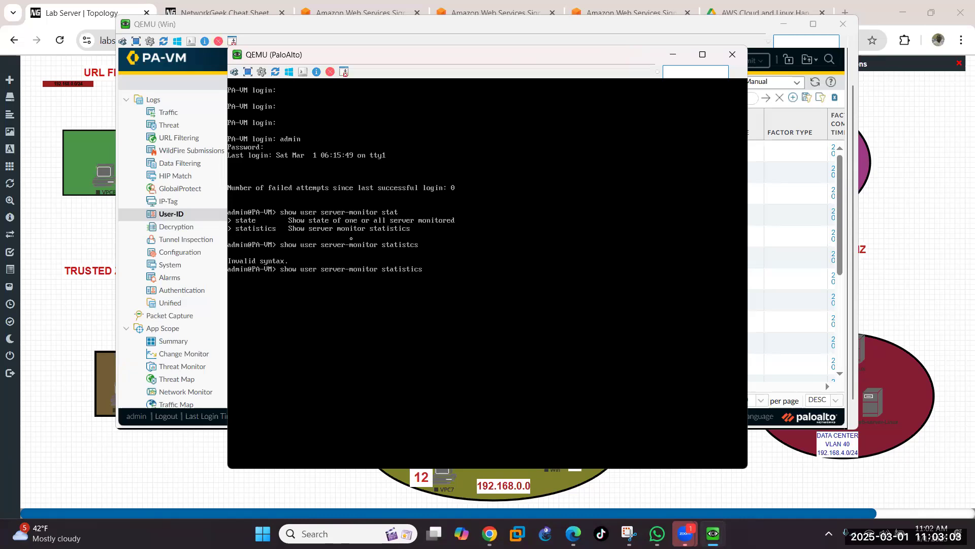
{"action": "key", "text": "Return"}
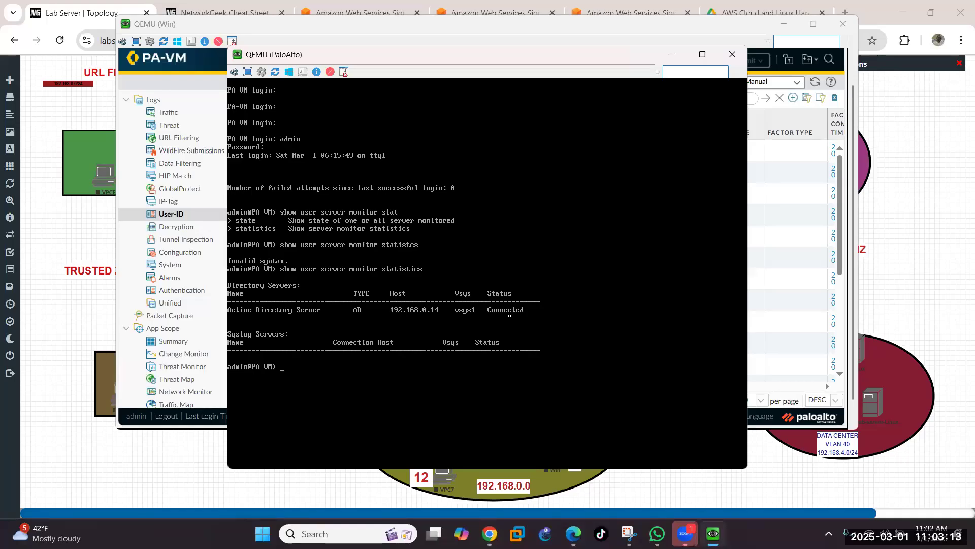
Step: Run 'show user server-monitor state' to confirm the AD server is Connected
{"action": "key", "text": "Up"}
{"action": "key", "text": "BackSpace"}
{"action": "key", "text": "BackSpace"}
{"action": "key", "text": "BackSpace"}
{"action": "key", "text": "BackSpace"}
{"action": "key", "text": "BackSpace"}
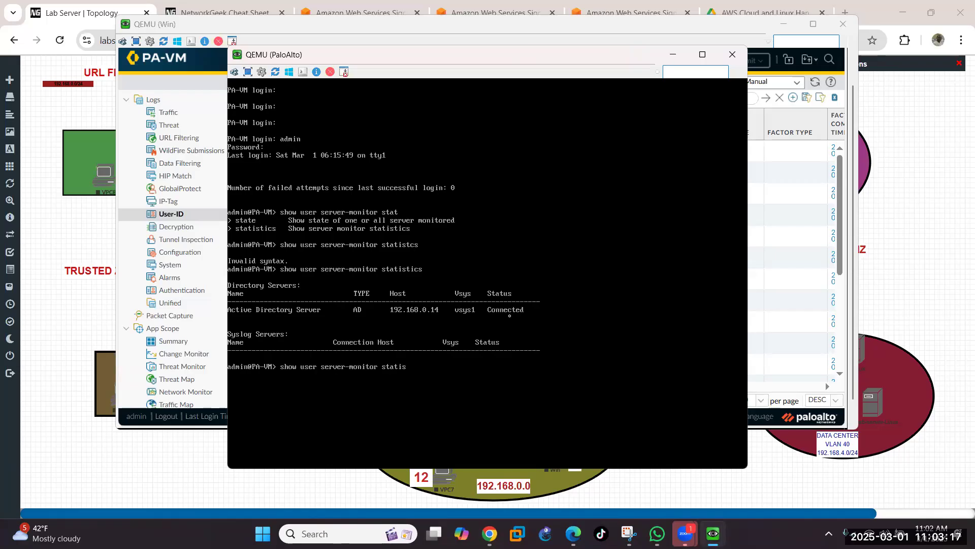
{"action": "key", "text": "BackSpace"}
{"action": "type", "text": "e"}
{"action": "key", "text": "Return"}
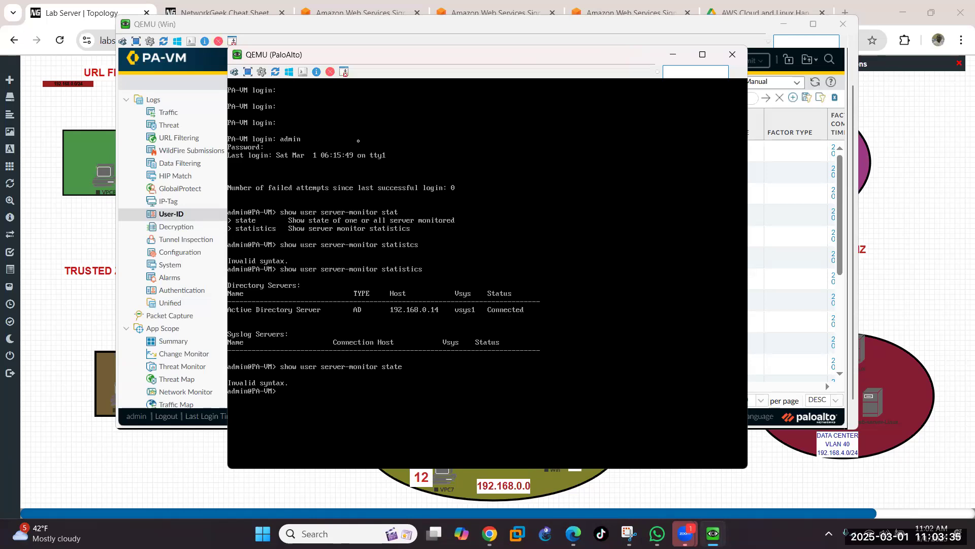
Step: List all mappings with 'show user ip-user-mapping all', correcting the typo, then minimize the console
{"action": "key", "text": "Up"}
{"action": "key", "text": "BackSpace"}
{"action": "key", "text": "BackSpace"}
{"action": "key", "text": "BackSpace"}
{"action": "key", "text": "BackSpace"}
{"action": "key", "text": "BackSpace"}
{"action": "key", "text": "BackSpace"}
{"action": "key", "text": "BackSpace"}
{"action": "key", "text": "BackSpace"}
{"action": "key", "text": "BackSpace"}
{"action": "key", "text": "BackSpace"}
{"action": "key", "text": "BackSpace"}
{"action": "key", "text": "BackSpace"}
{"action": "key", "text": "BackSpace"}
{"action": "key", "text": "BackSpace"}
{"action": "key", "text": "BackSpace"}
{"action": "key", "text": "BackSpace"}
{"action": "key", "text": "BackSpace"}
{"action": "key", "text": "BackSpace"}
{"action": "type", "text": "ip-user-mapping all"}
{"action": "key", "text": "Return"}
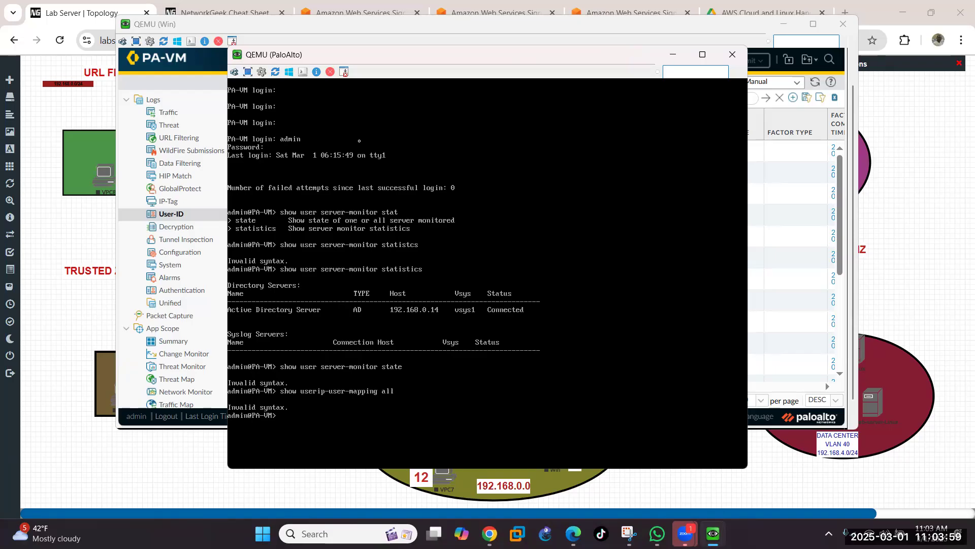
{"action": "key", "text": "Up"}
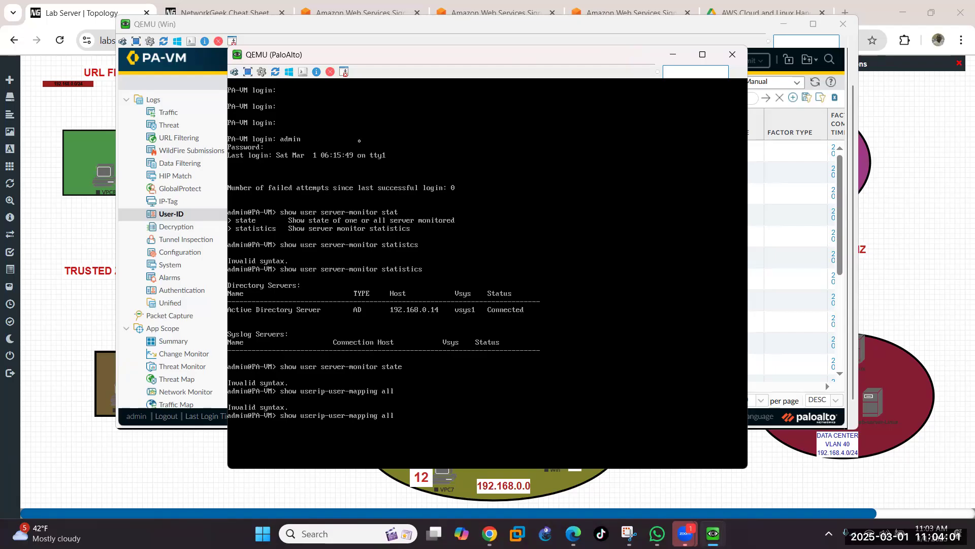
{"action": "key", "text": "Left"}
{"action": "key", "text": "Left"}
{"action": "key", "text": "Left"}
{"action": "key", "text": "Left"}
{"action": "key", "text": "Left"}
{"action": "key", "text": "Left"}
{"action": "key", "text": "Left"}
{"action": "key", "text": "Left"}
{"action": "key", "text": "Left"}
{"action": "key", "text": "Left"}
{"action": "key", "text": "Left"}
{"action": "key", "text": "Left"}
{"action": "type", "text": "r"}
{"action": "key", "text": "BackSpace"}
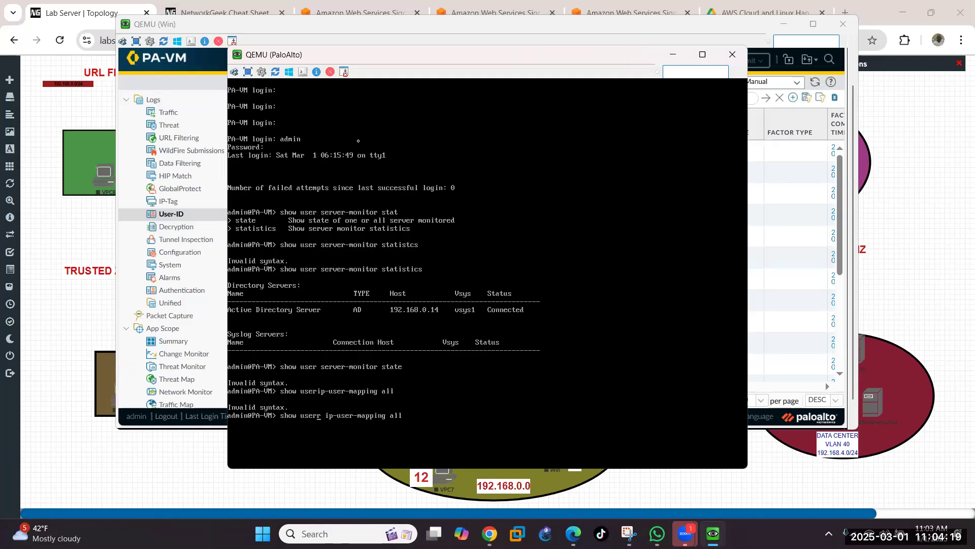
{"action": "key", "text": "BackSpace"}
{"action": "key", "text": "Return"}
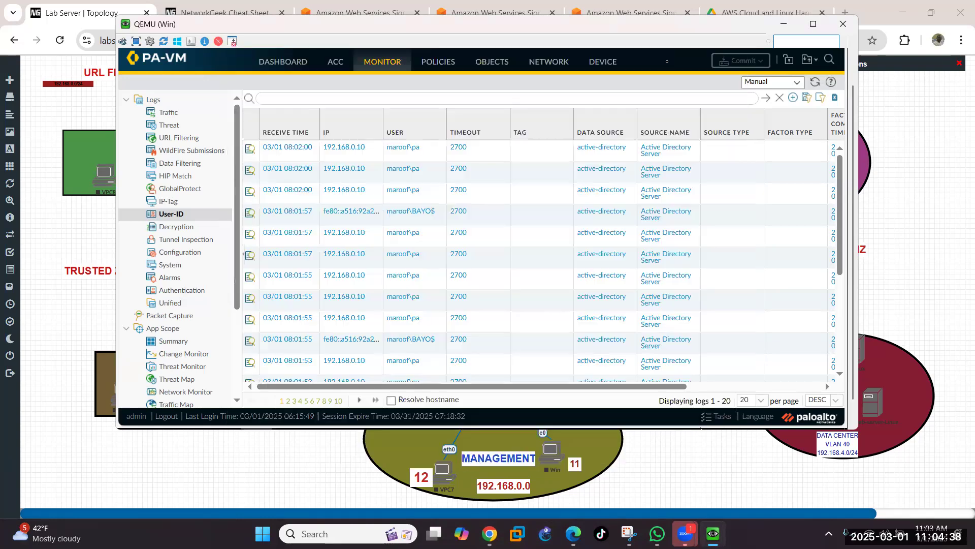
{"action": "left_click", "coordinate": [672, 56]}
{"action": "mouse_move", "coordinate": [130, 53]}
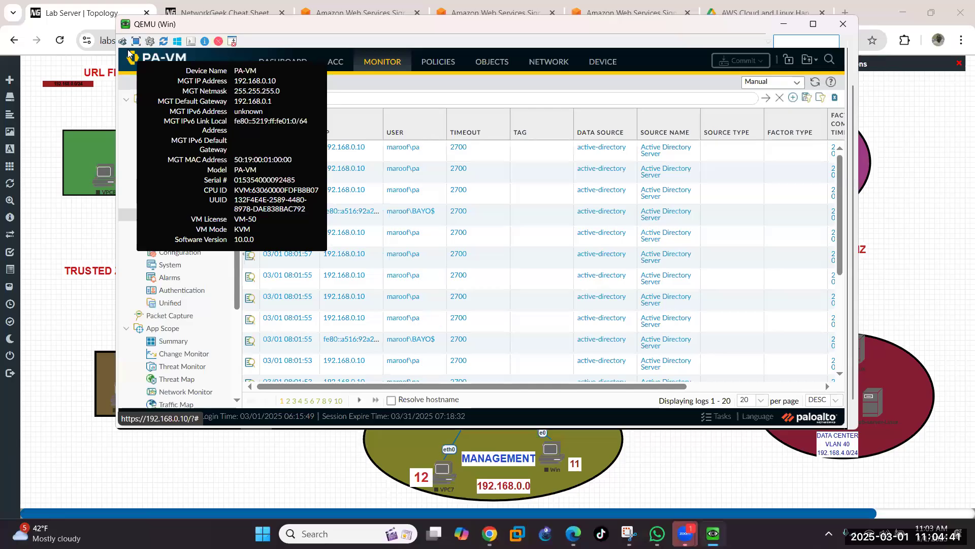